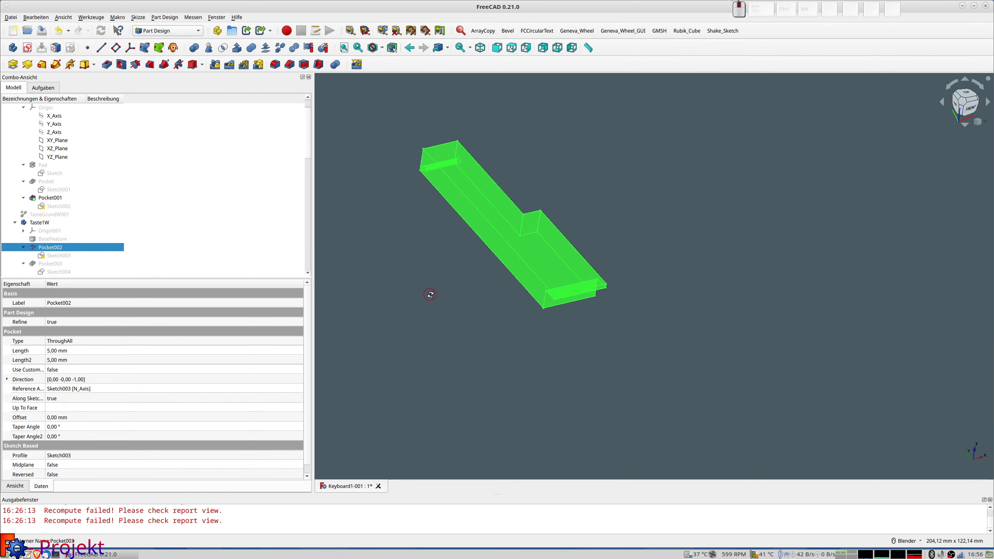
Step: View the Pocket002 key shape from its underside and make Sketch004 visible on it
middle_click_drag(470, 275, 651, 213, "shift")
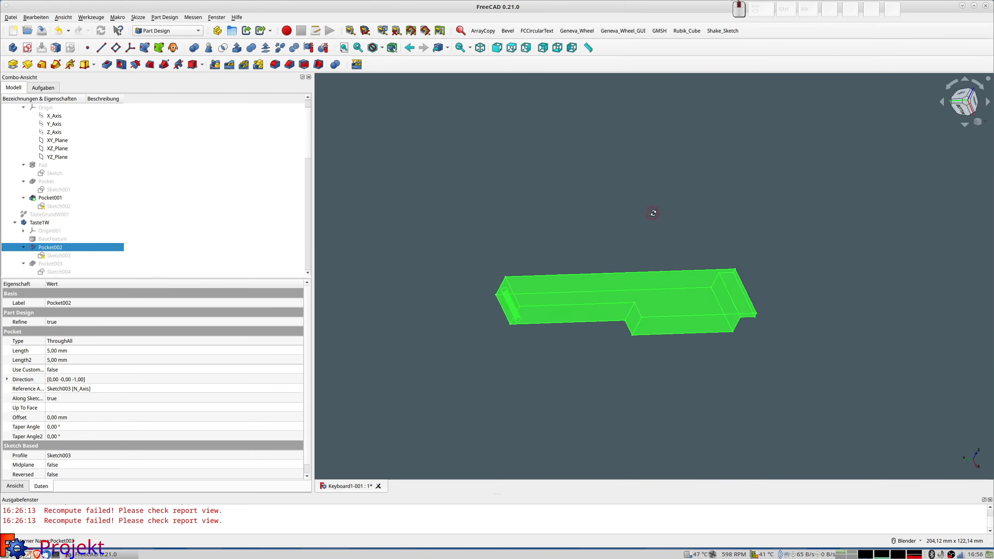
scroll(733, 367, "up", 2)
middle_click_drag(733, 367, 713, 309)
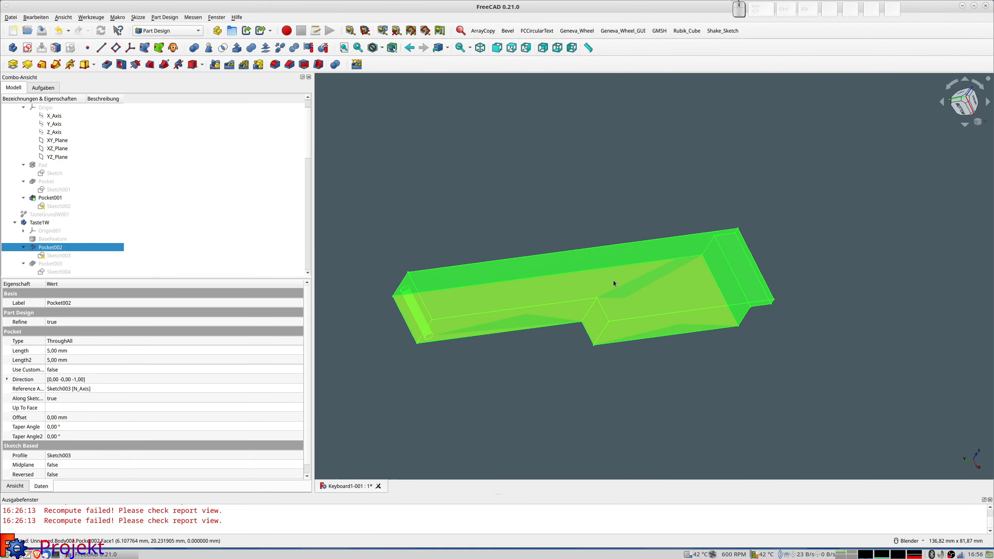
left_click(54, 273)
key("space")
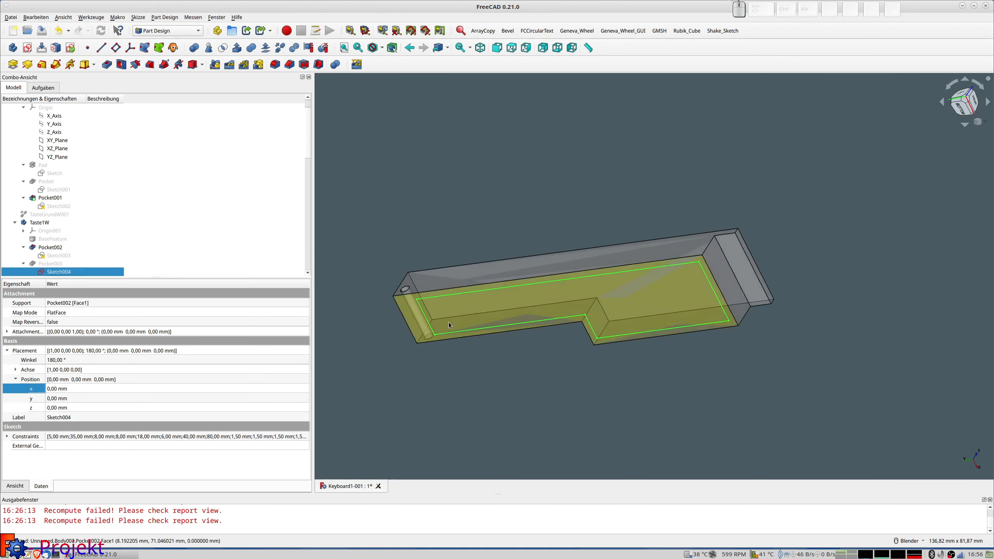
Step: Open Sketch004 to examine the inset pocket outline and its wall-distance constraints, and close it without changes
double_click(64, 272)
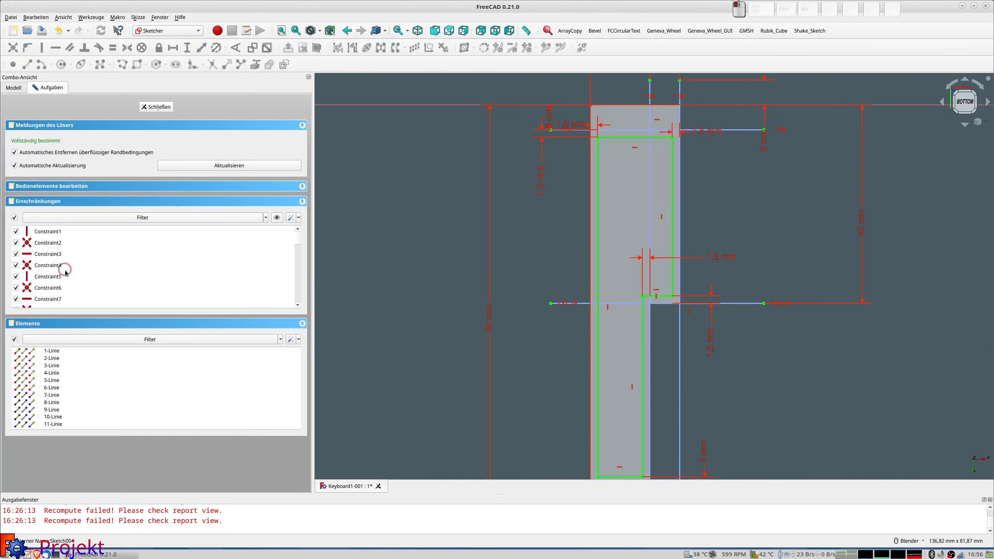
scroll(595, 203, "down", 3)
middle_click_drag(595, 202, 425, 182, "shift")
middle_click_drag(433, 249, 437, 219, "shift")
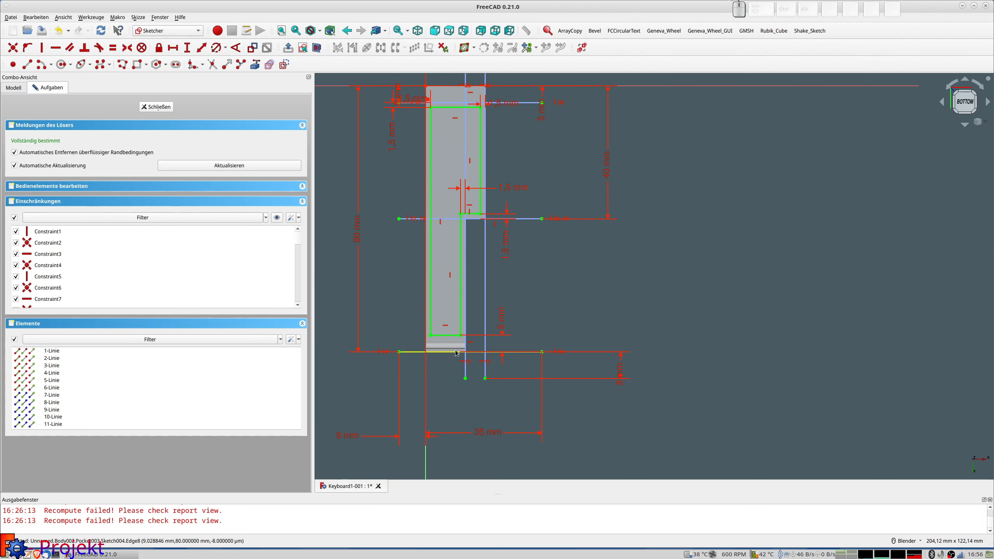
middle_click_drag(484, 265, 498, 326, "shift")
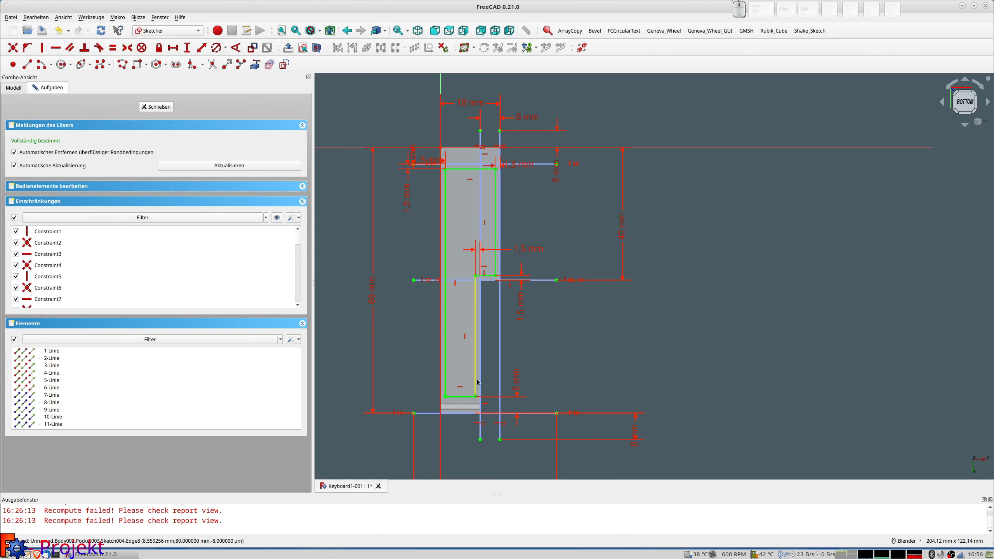
scroll(528, 258, "up", 2)
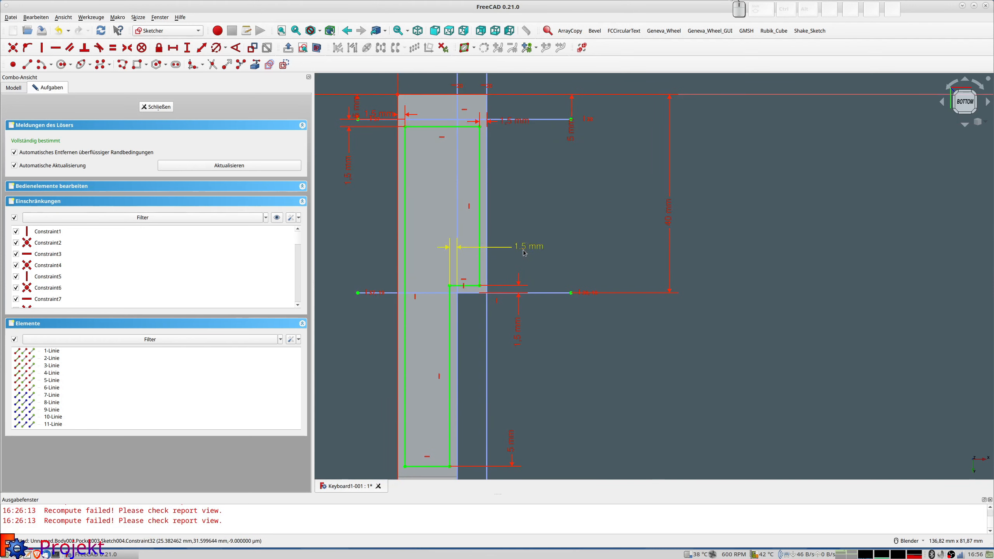
scroll(523, 252, "down", 1)
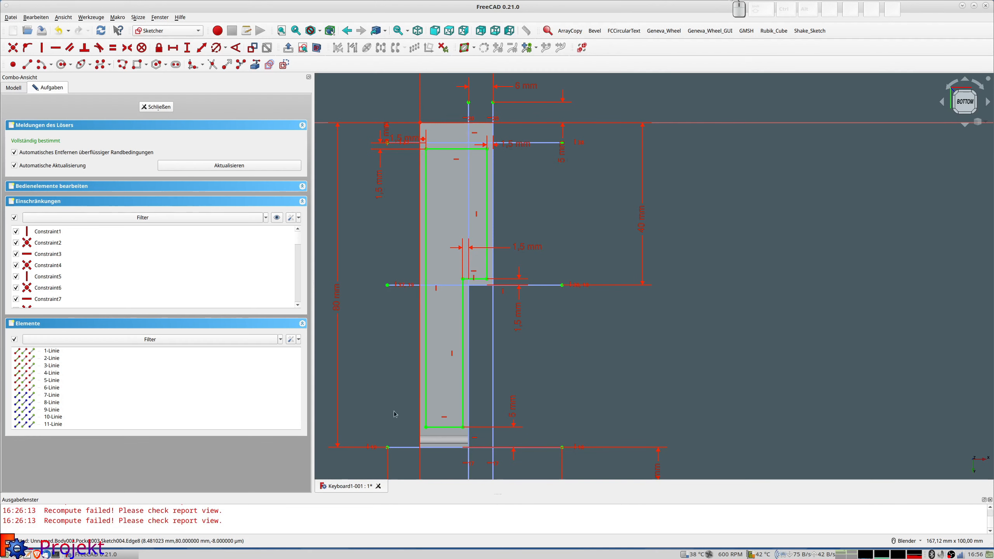
left_click(156, 107)
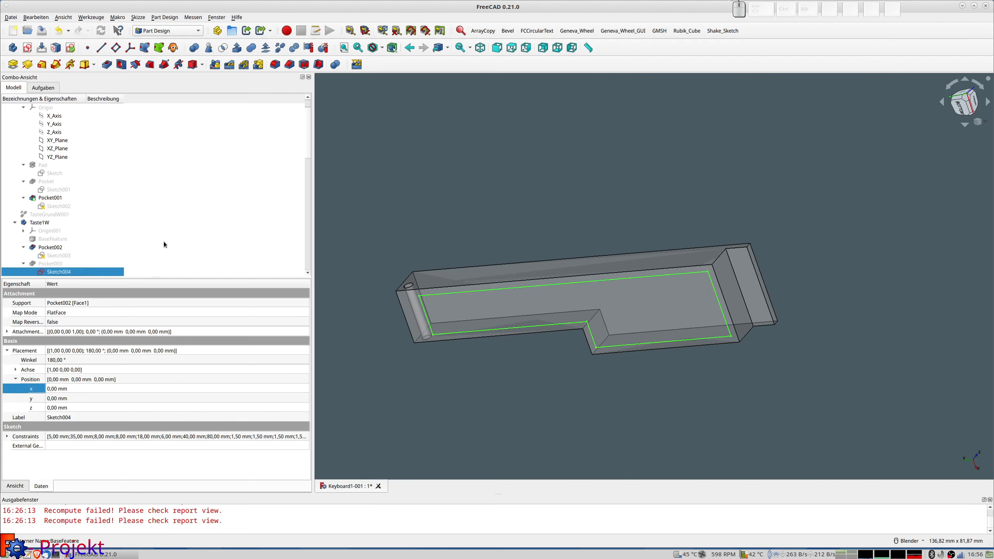
Step: Show the Pocket003 feature of Taste1W and inspect the hollowed interior from the side
middle_click_drag(517, 264, 540, 306)
left_click(59, 266)
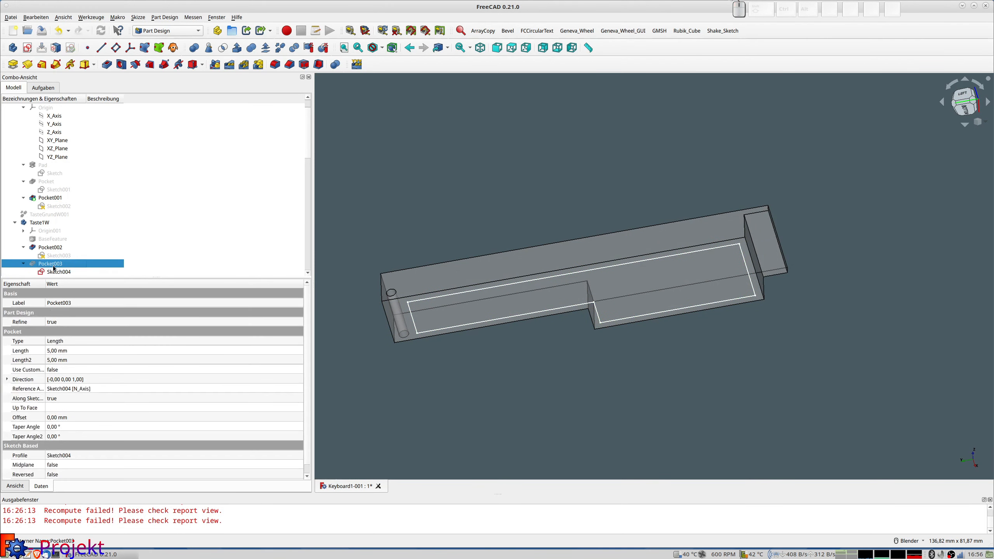
key("space")
middle_click_drag(546, 351, 503, 430)
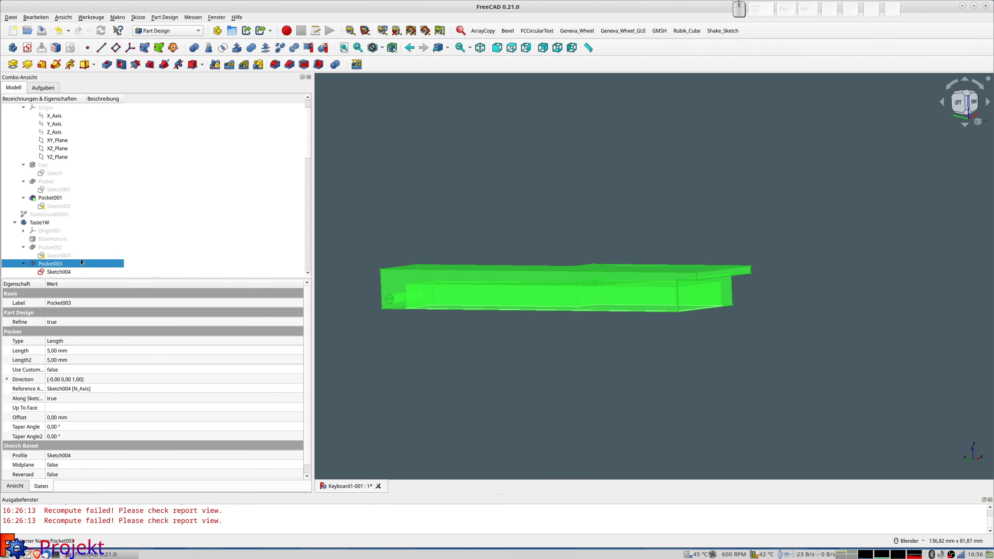
scroll(69, 257, "down", 2)
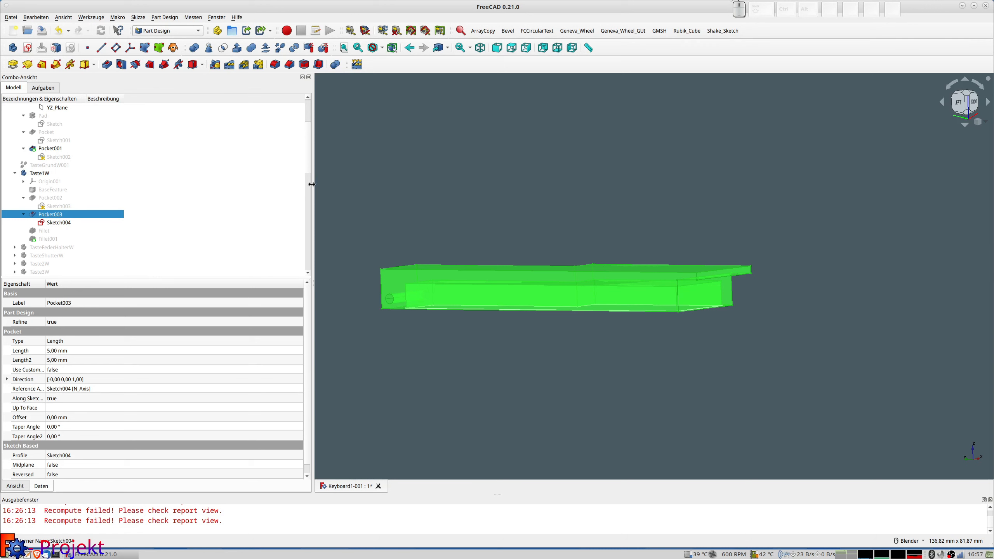
left_click(345, 230)
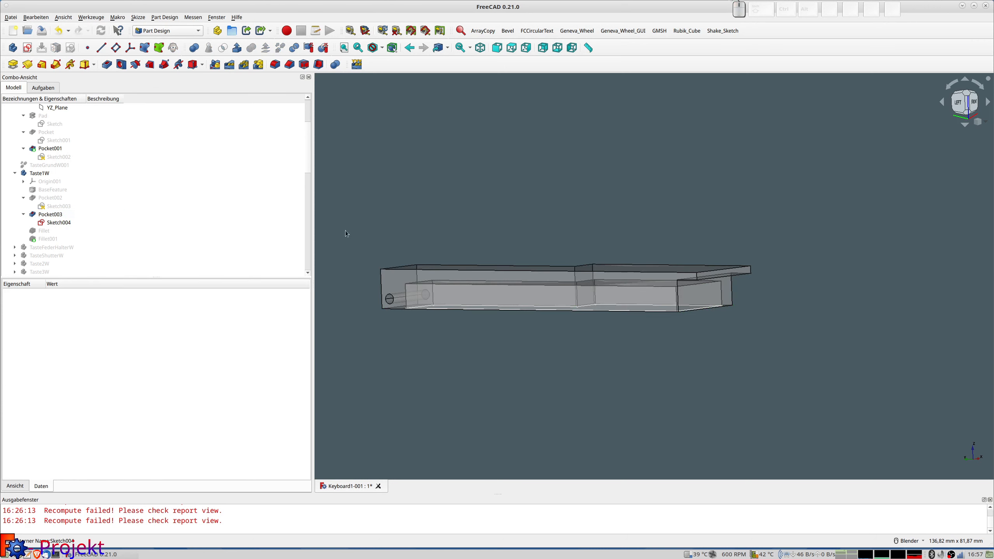
Step: Show the Fillet feature of Taste1W and inspect the rounded edges around the underside opening
left_click(44, 231)
middle_click_drag(442, 362, 465, 362)
scroll(431, 421, "up", 3)
middle_click_drag(431, 419, 441, 449)
left_click(430, 416)
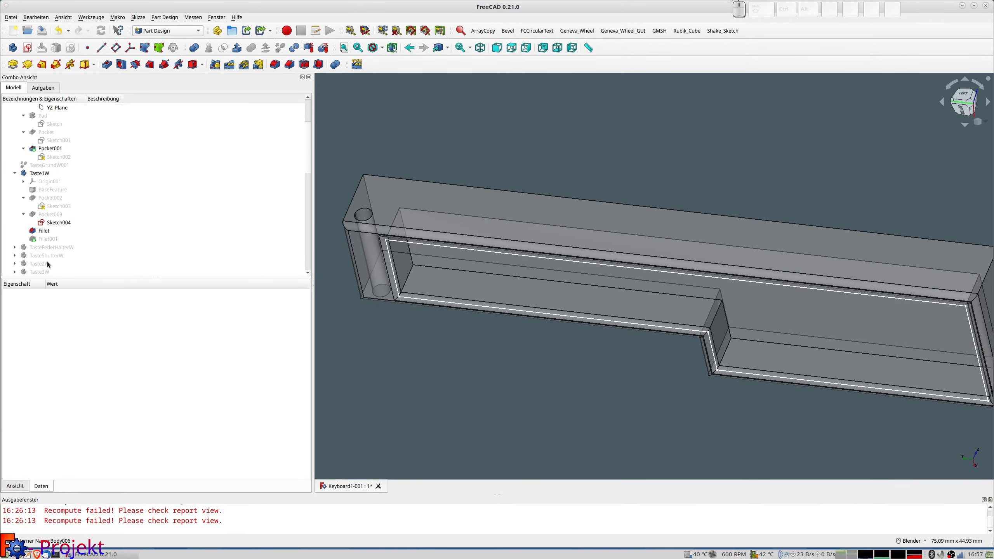
Step: Show the Fillet001 feature of Taste1W and inspect the rounding on the key's protruding front lip
left_click(46, 239)
key("space")
scroll(528, 379, "down", 4)
middle_click_drag(580, 374, 503, 289, "shift")
scroll(740, 250, "up", 4)
middle_click_drag(624, 239, 605, 280)
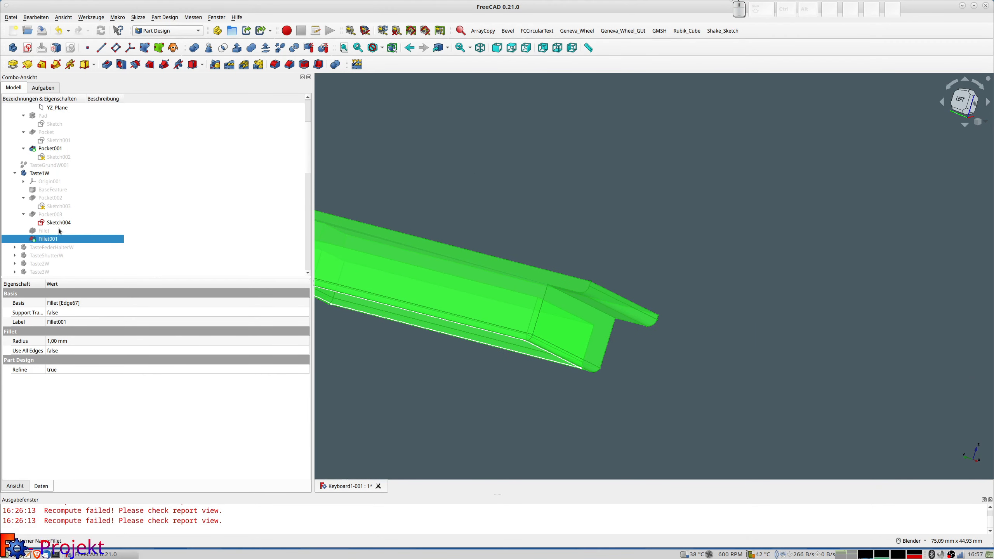
Step: Hide the Taste1W body and show the Taste2W body instead
left_click(33, 175)
key("space")
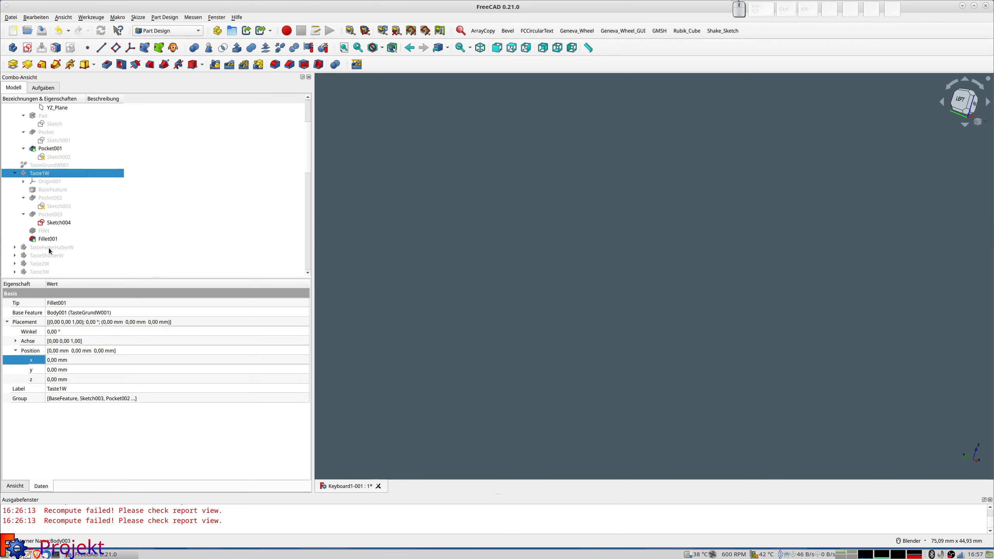
left_click(44, 265)
key("space")
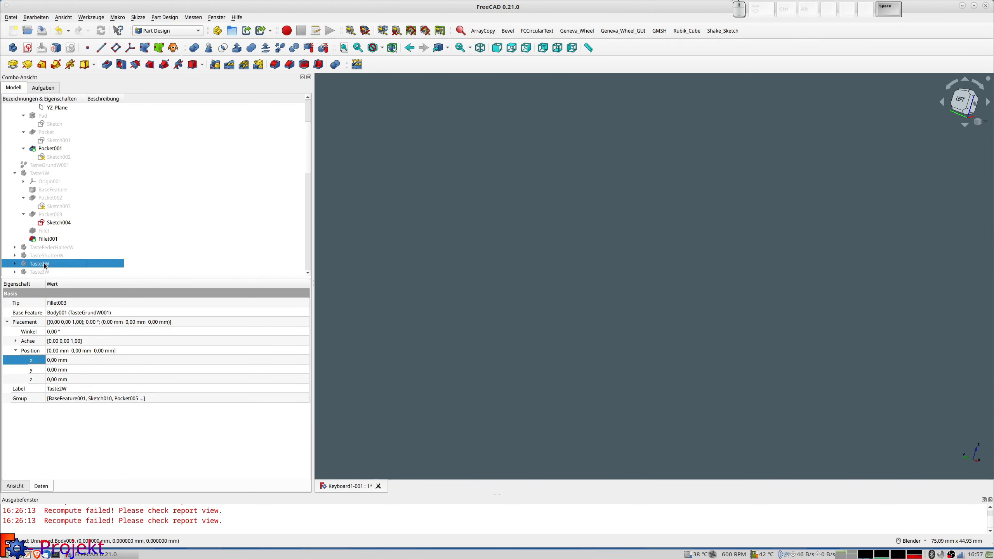
Step: Expand the Taste2W body in an isometric view, open Sketch010 under Pocket005 to examine its cutout rectangle, and close it
left_click(14, 264)
scroll(631, 384, "down", 6)
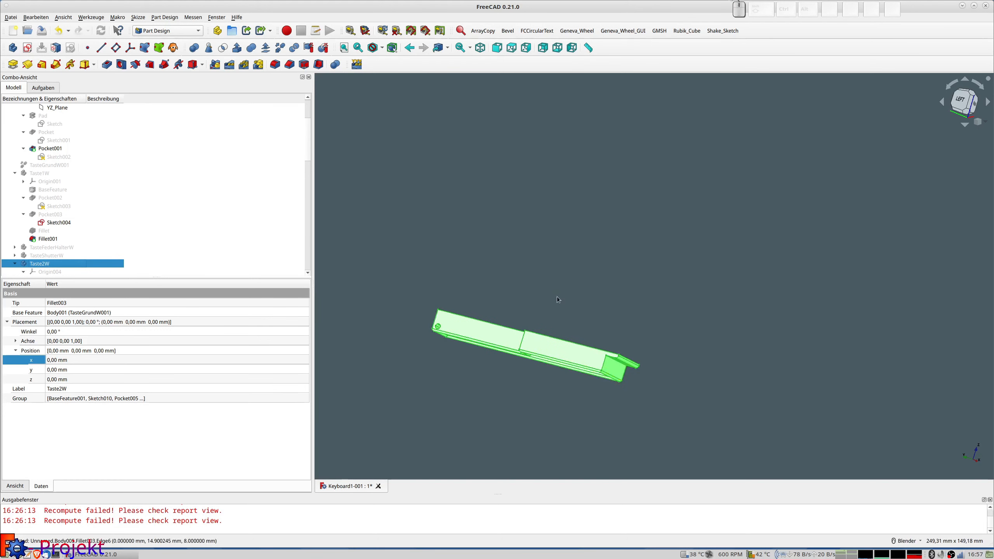
key("0")
scroll(69, 253, "down", 2)
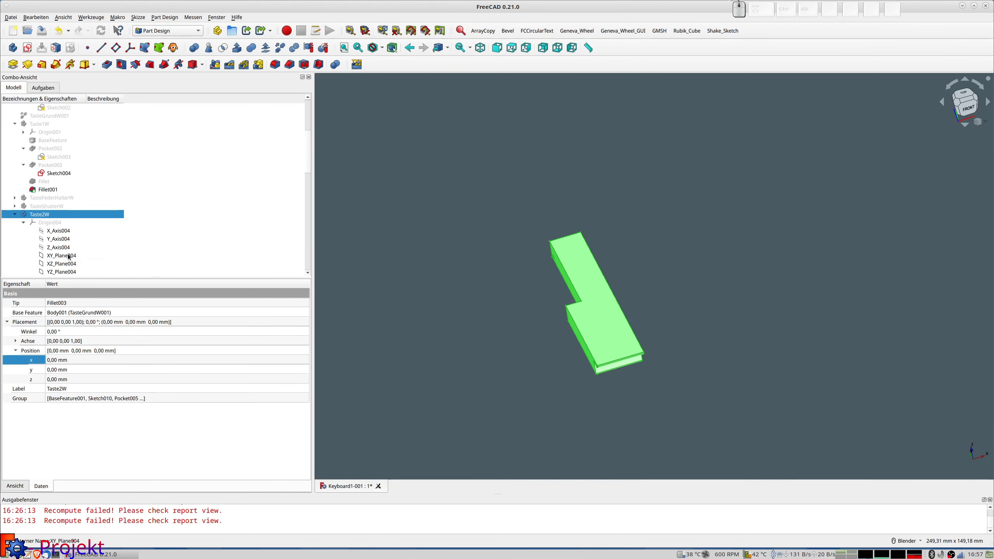
scroll(83, 254, "down", 1)
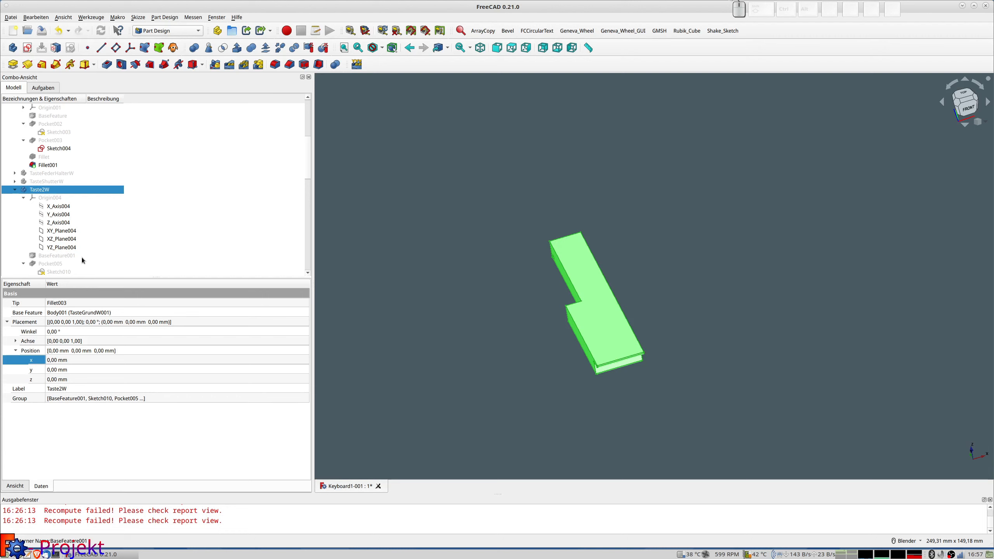
double_click(59, 272)
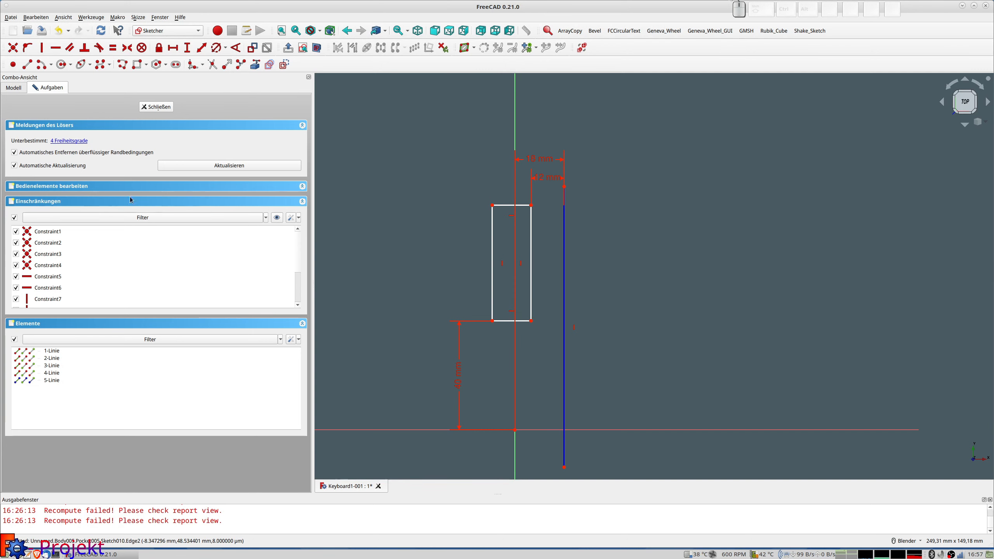
left_click(156, 107)
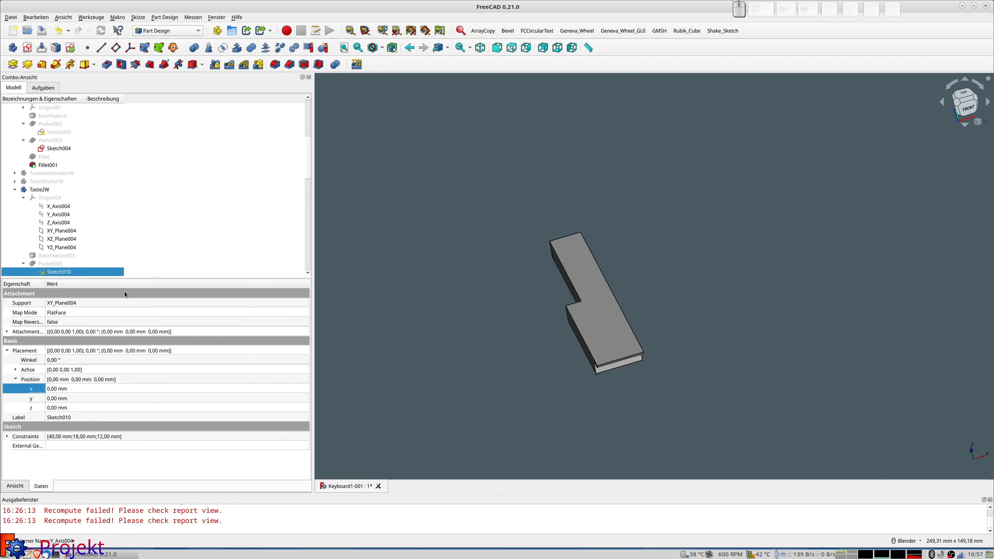
Step: Show Pocket005 of Taste2W, and open Sketch011 under Pocket006 to examine its inset outline and dimensions before closing it
left_click(54, 265)
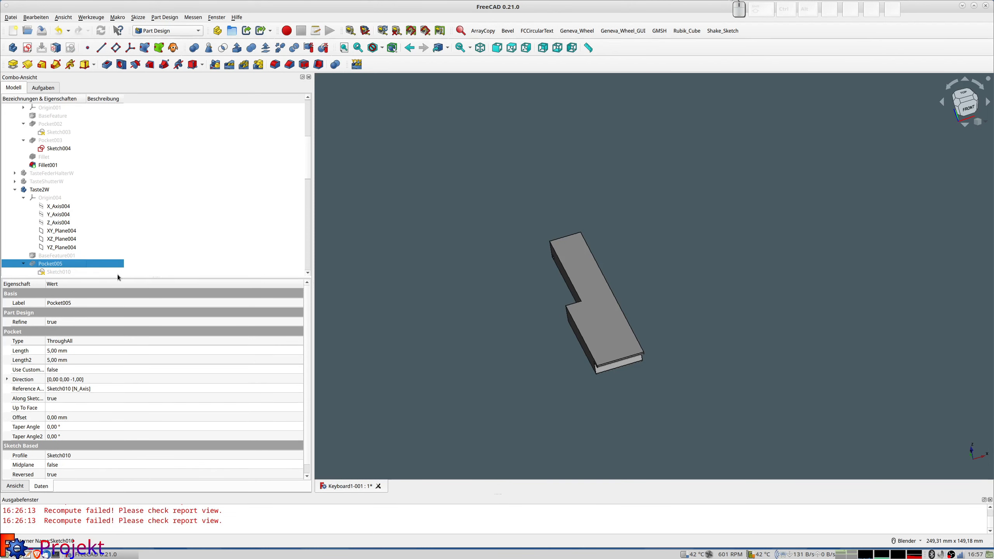
scroll(60, 268, "down", 2)
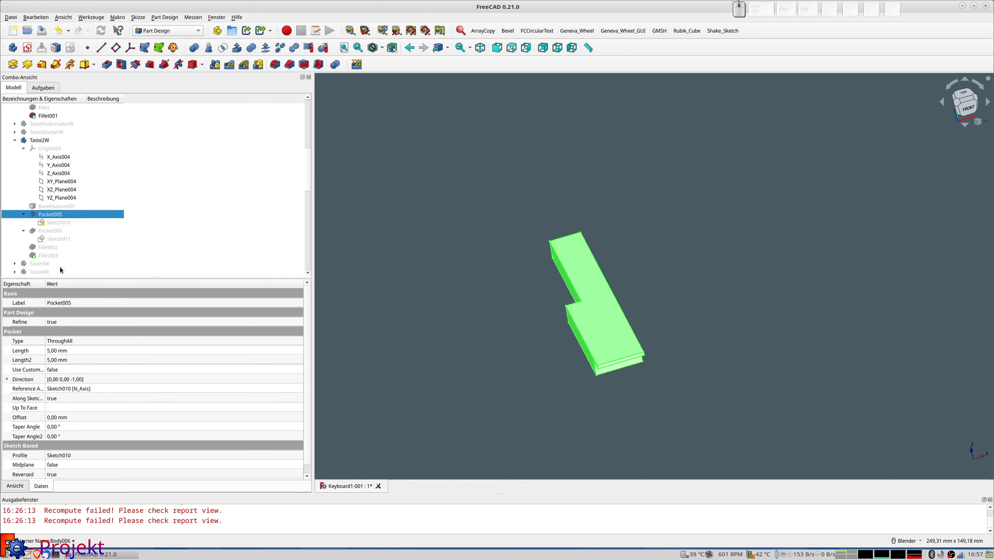
double_click(57, 239)
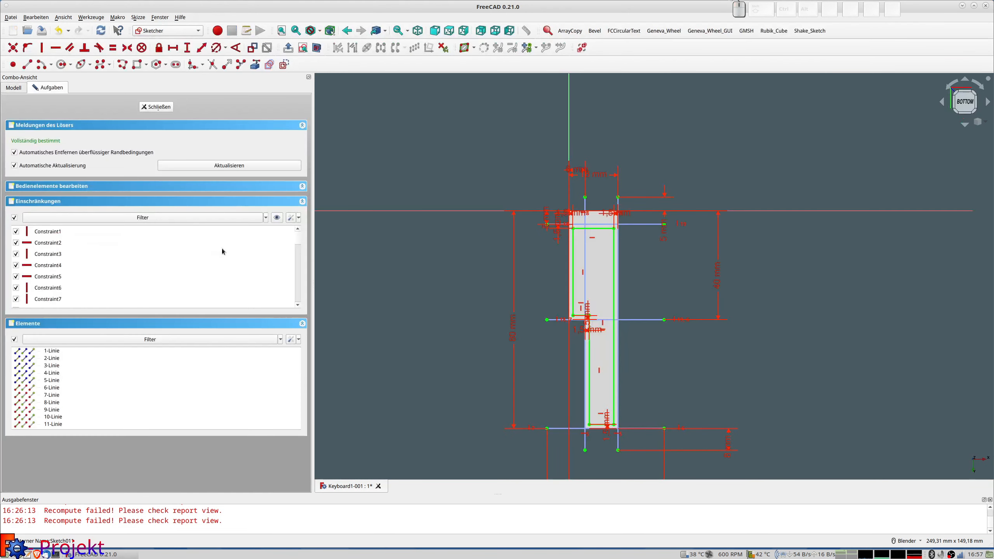
scroll(653, 330, "up", 3)
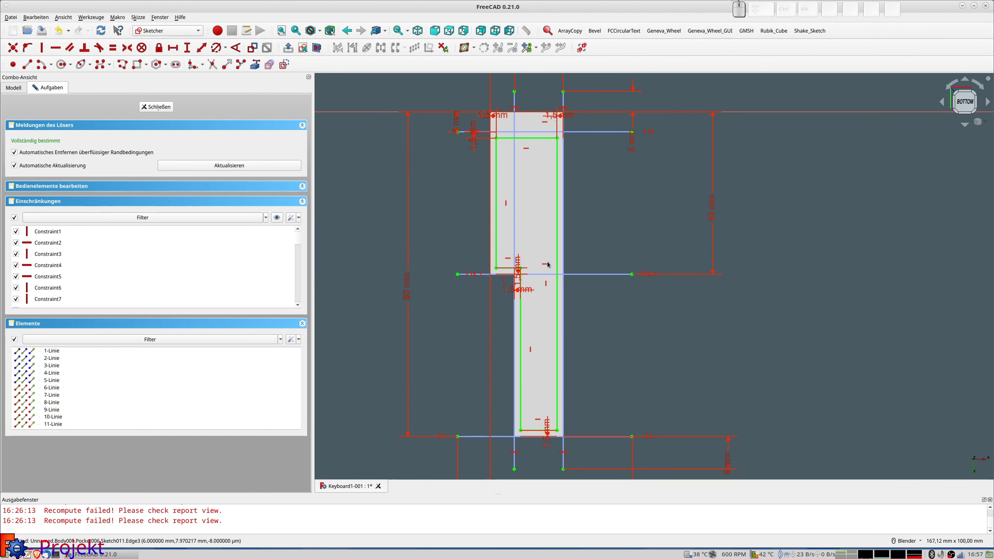
left_click(166, 111)
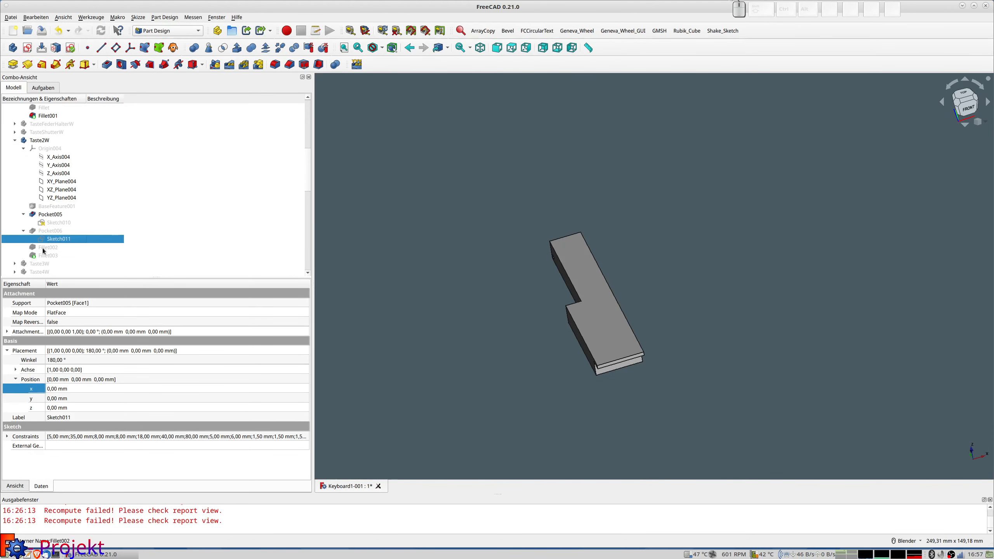
Step: Show the Pocket006 feature of Taste2W and inspect the hollowed key from its underside
left_click(46, 231)
middle_click_drag(344, 276, 576, 294)
scroll(586, 405, "up", 2)
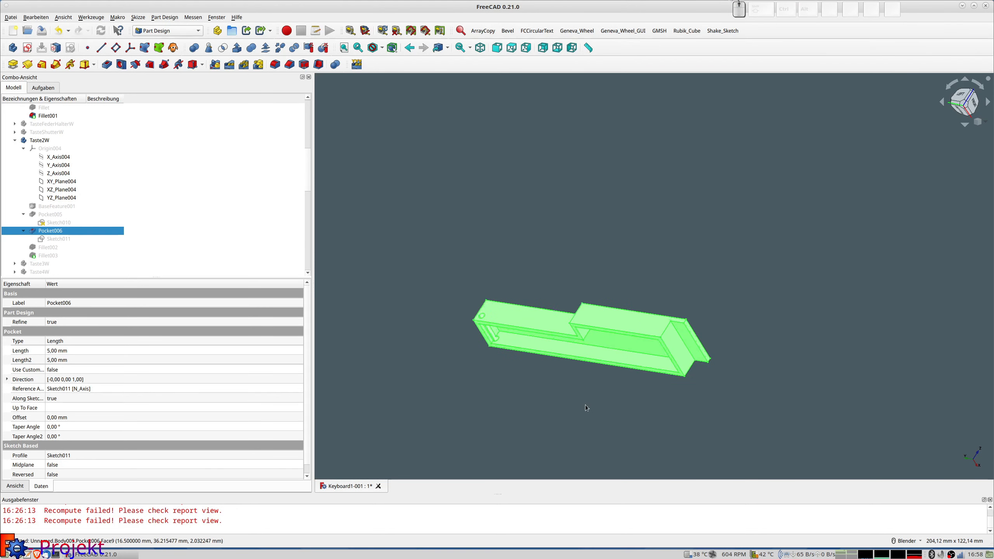
middle_click_drag(594, 395, 629, 334, "shift")
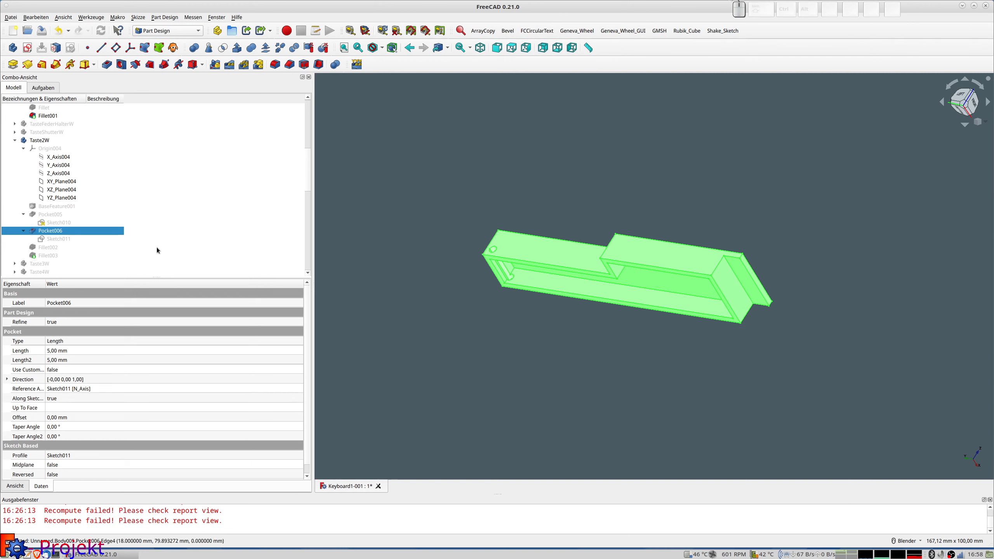
Step: Show Fillet002 and Fillet003 of Taste2W one after the other to inspect the rounded underside and lip edges
left_click(50, 249)
key("space")
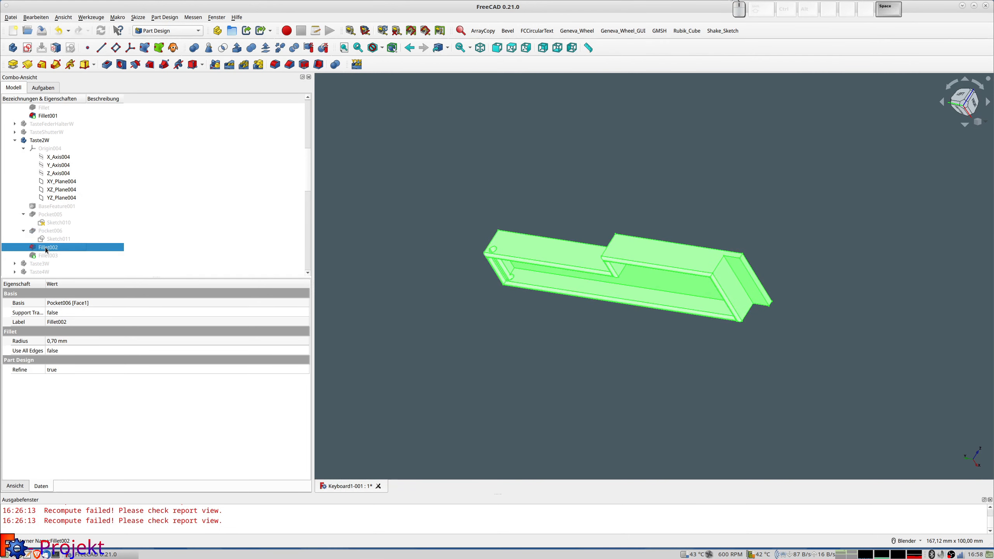
left_click(388, 330)
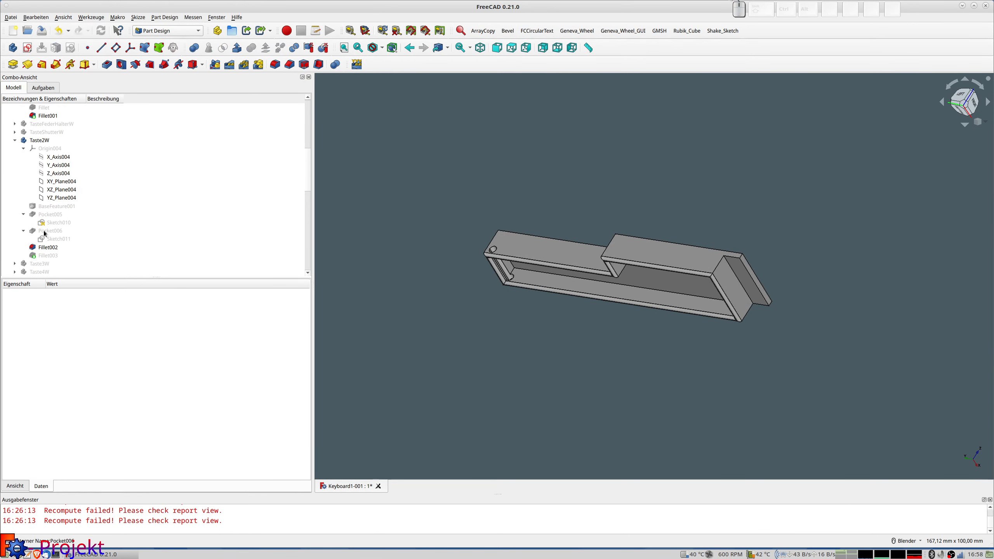
left_click(45, 256)
key("space")
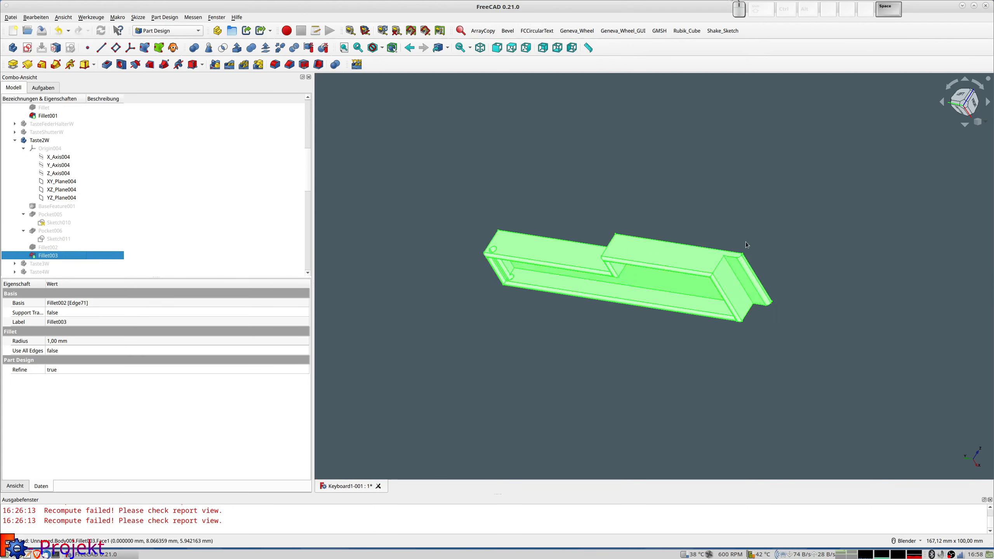
left_click(476, 348)
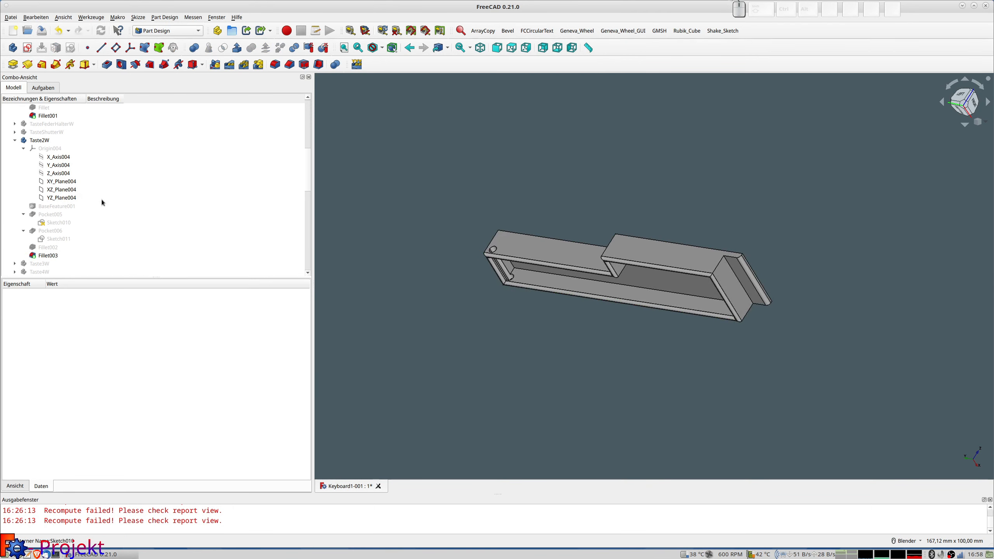
Step: Collapse the Taste2W body in the model tree and hide it
left_click(15, 140)
scroll(78, 167, "up", 3)
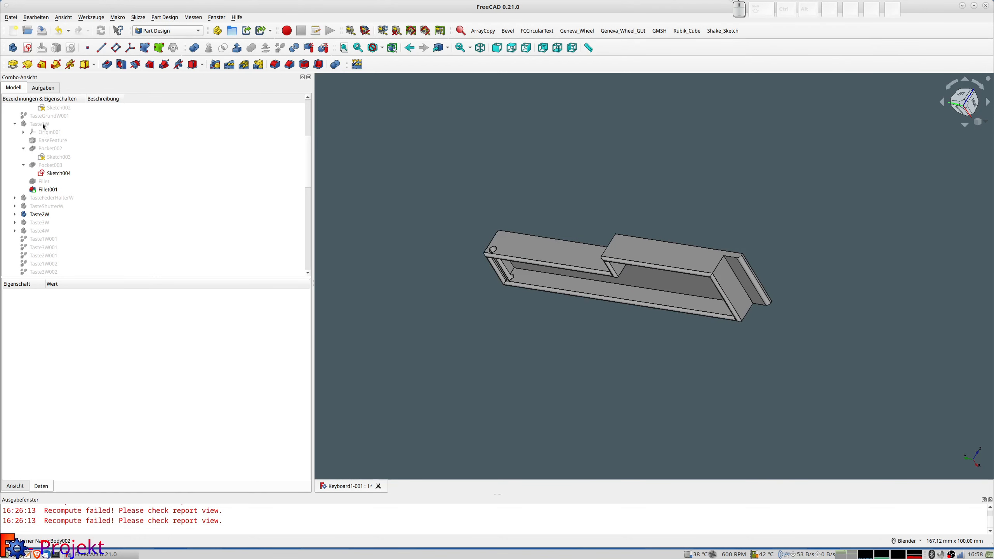
left_click(39, 223)
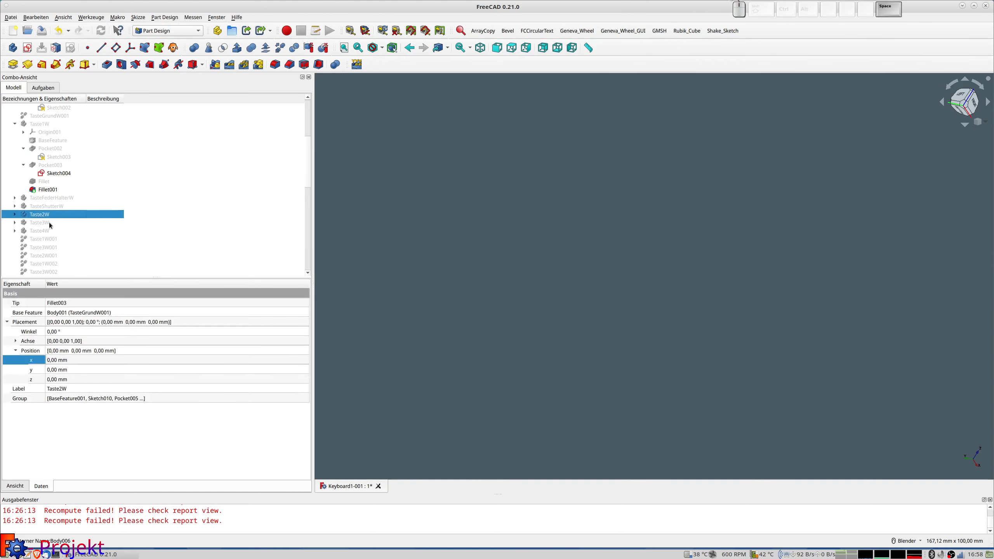
Step: Show the Taste3W body and turn it to inspect its top face and narrow rear arm
key("space")
middle_click_drag(426, 341, 543, 275)
middle_click_drag(543, 275, 519, 317, "shift")
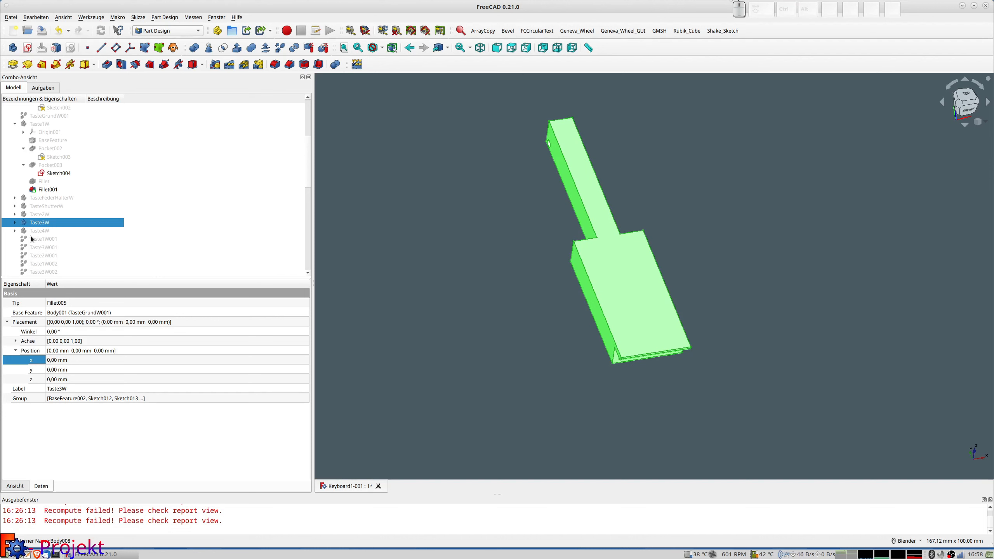
Step: Expand Taste3W in the model tree and show its BaseFeature002
left_click(15, 222)
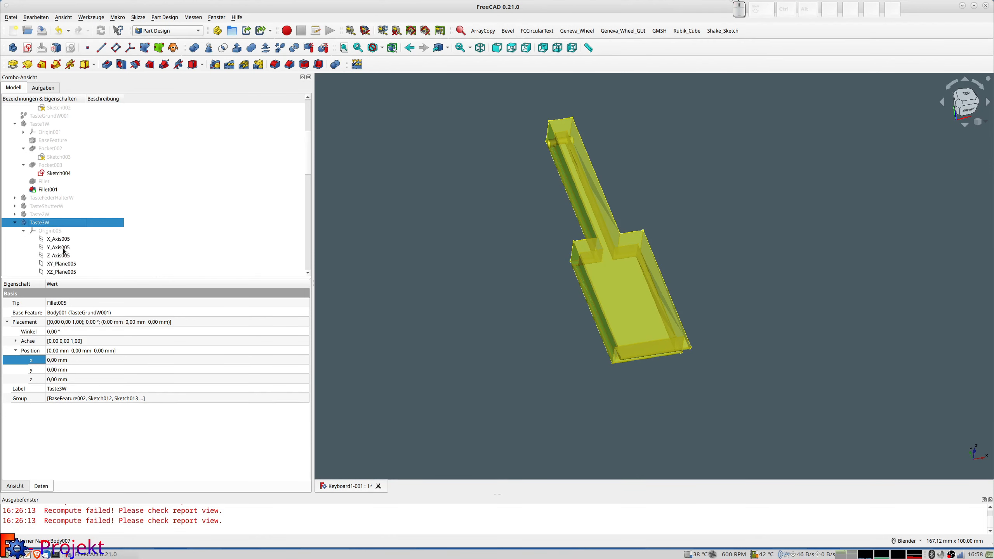
scroll(110, 249, "down", 4)
left_click(53, 190)
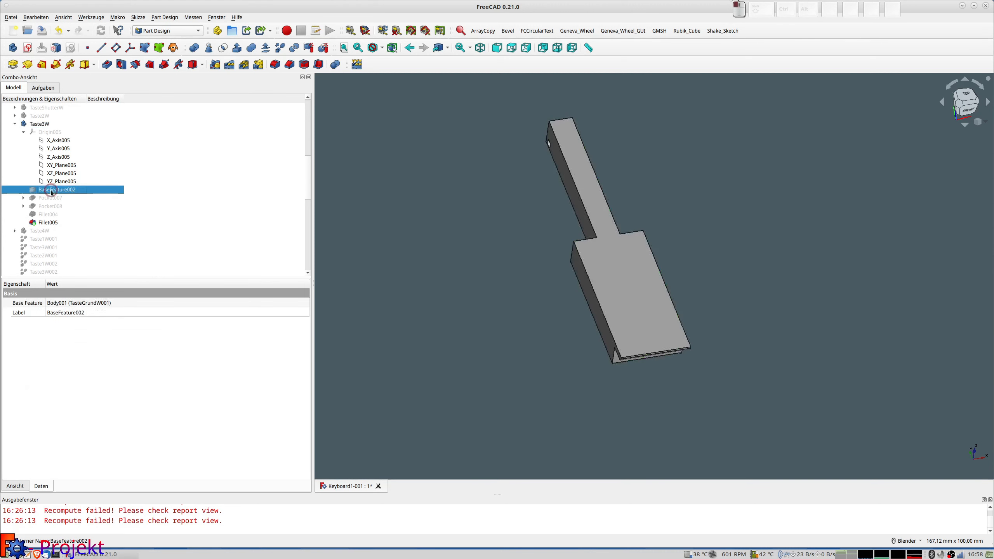
key("space")
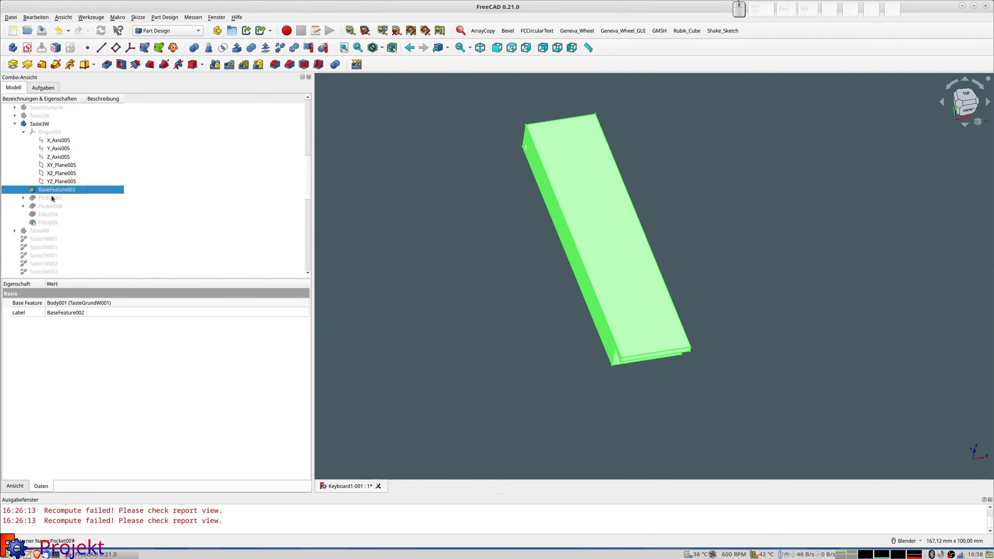
Step: Open Sketch012 under Pocket007 to examine its two side rectangles and dimensions, and close the sketch
left_click(23, 198)
double_click(56, 206)
middle_click_drag(636, 239, 559, 347, "shift")
scroll(559, 348, "down", 1)
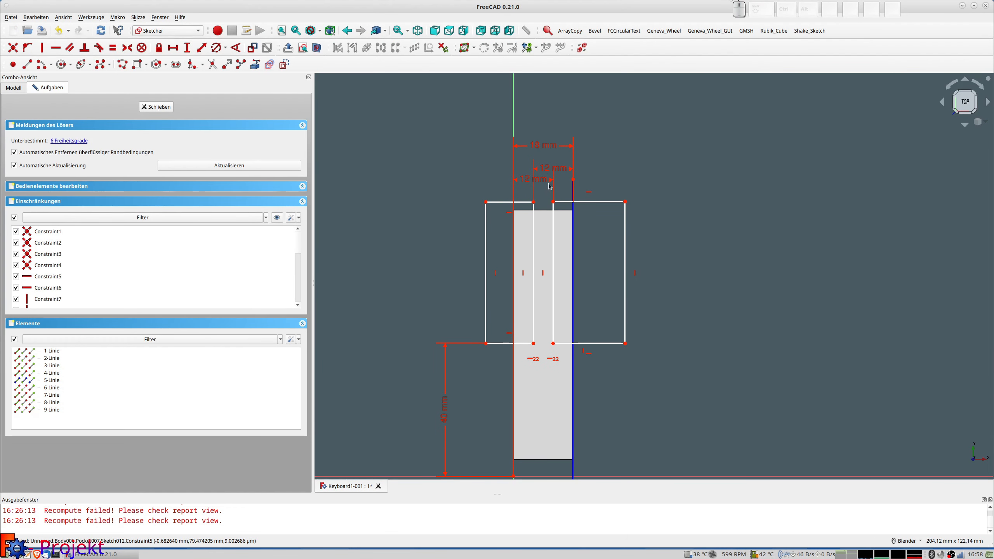
scroll(559, 199, "up", 1)
scroll(556, 199, "up", 1)
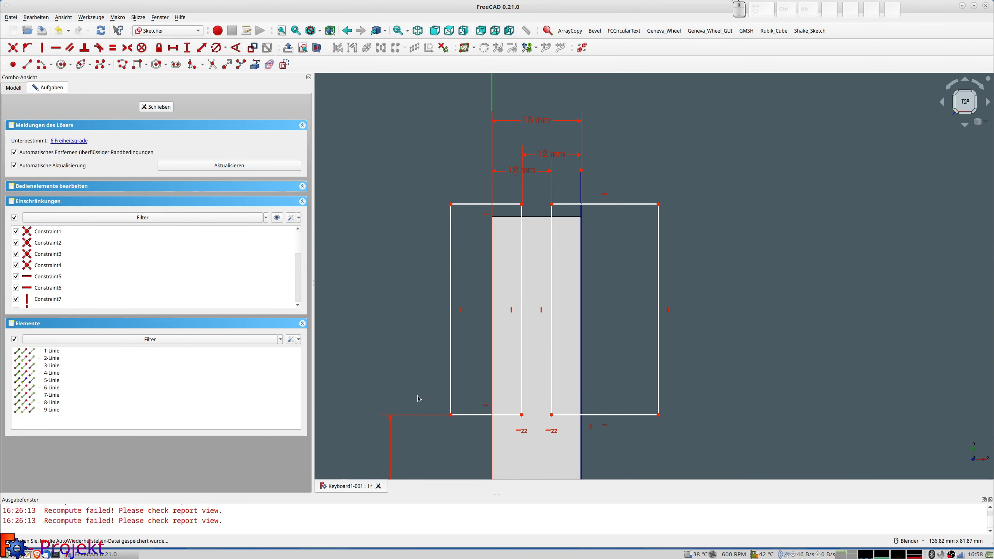
scroll(411, 402, "down", 10)
middle_click_drag(417, 405, 427, 358, "shift")
scroll(427, 357, "up", 4)
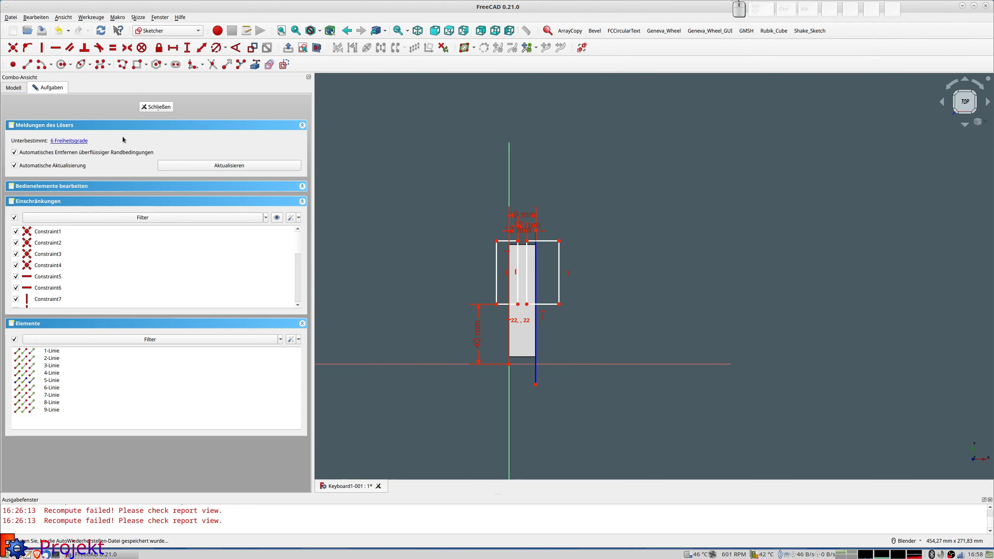
left_click(163, 110)
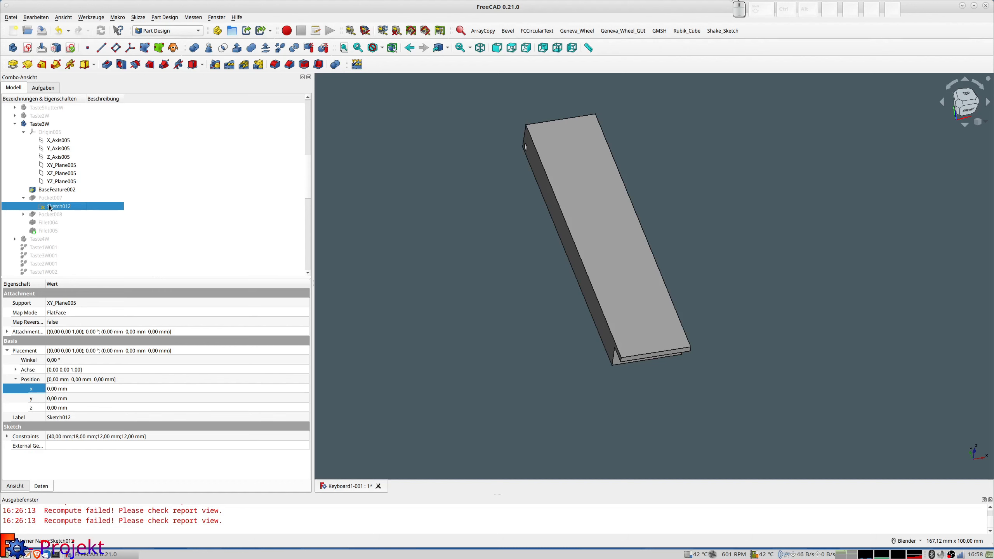
Step: Show the Pocket007 feature of Taste3W and inspect the cut key from its underside
left_click(49, 197)
key("space")
middle_click_drag(459, 231, 728, 188)
middle_click_drag(519, 270, 716, 205, "shift")
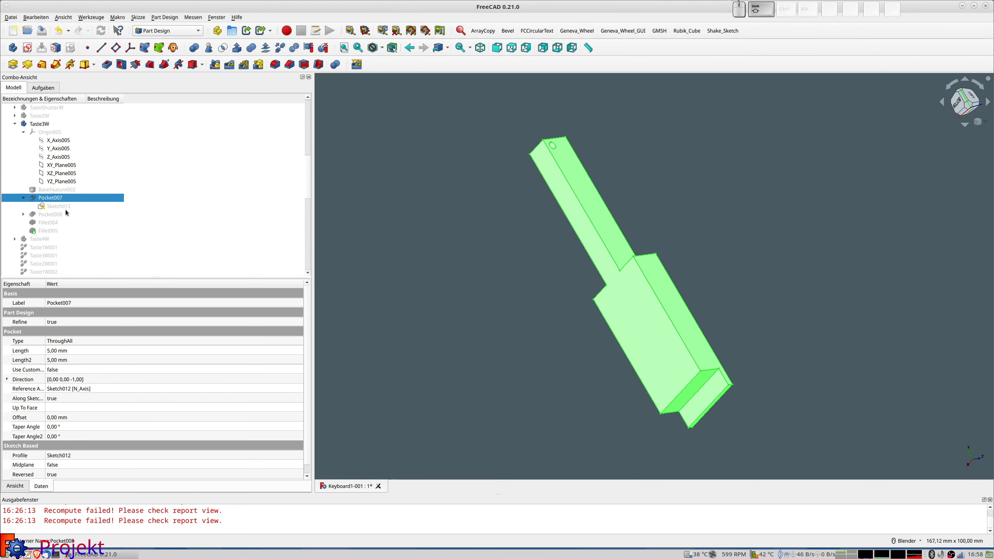
Step: Open Sketch013 under Pocket008 to examine its inset outline and dimensions, and close the sketch
left_click(23, 214)
double_click(58, 222)
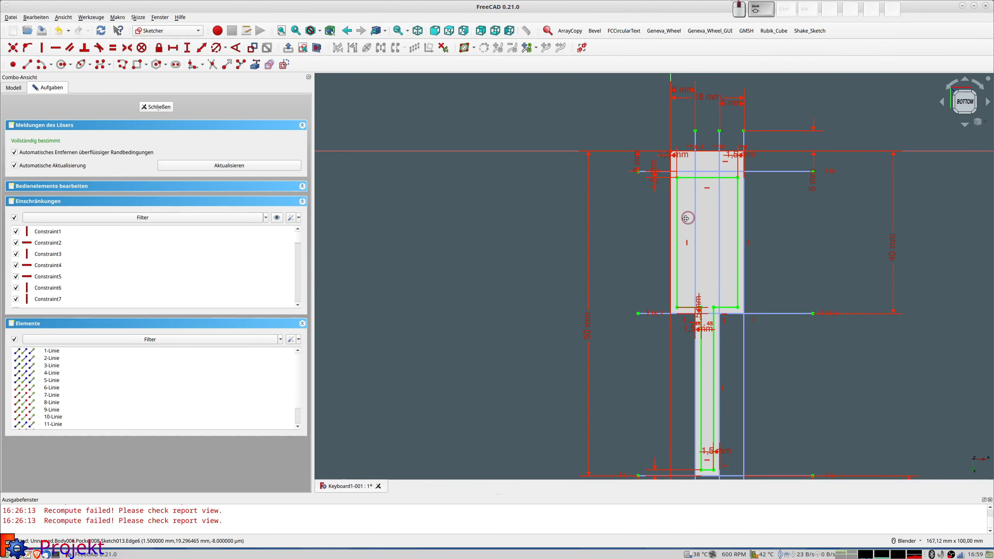
middle_click_drag(686, 219, 482, 215, "shift")
scroll(483, 215, "up", 2)
middle_click_drag(467, 263, 509, 121, "shift")
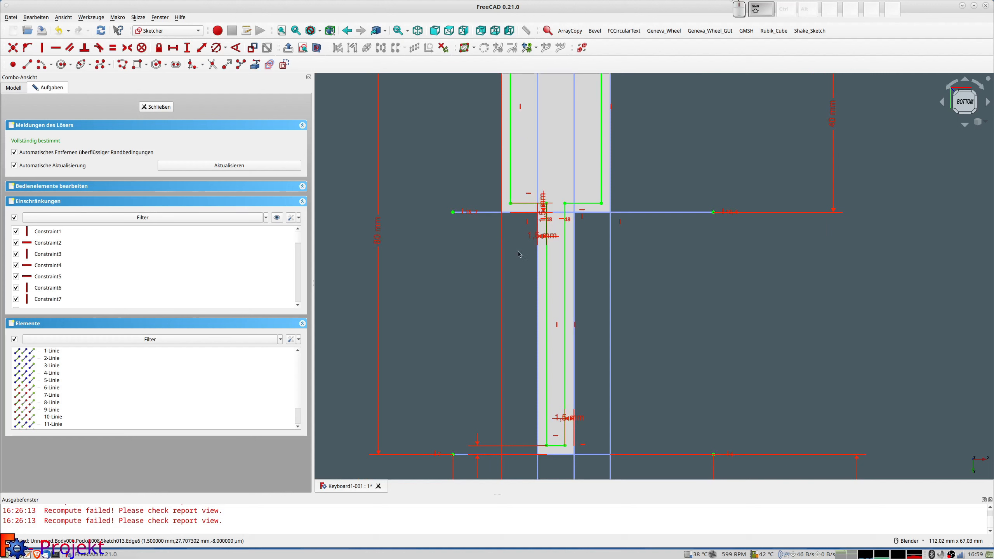
scroll(519, 255, "down", 2)
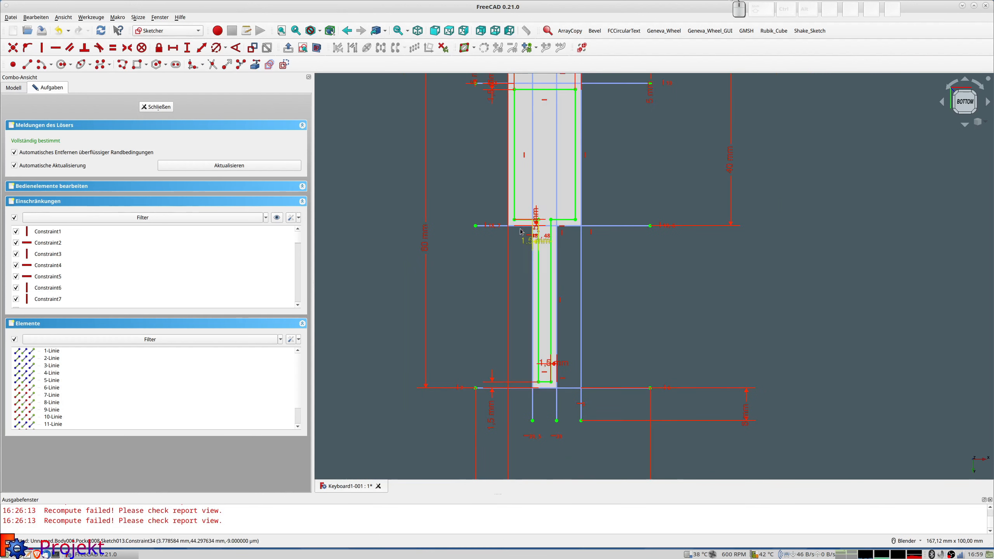
left_click(154, 108)
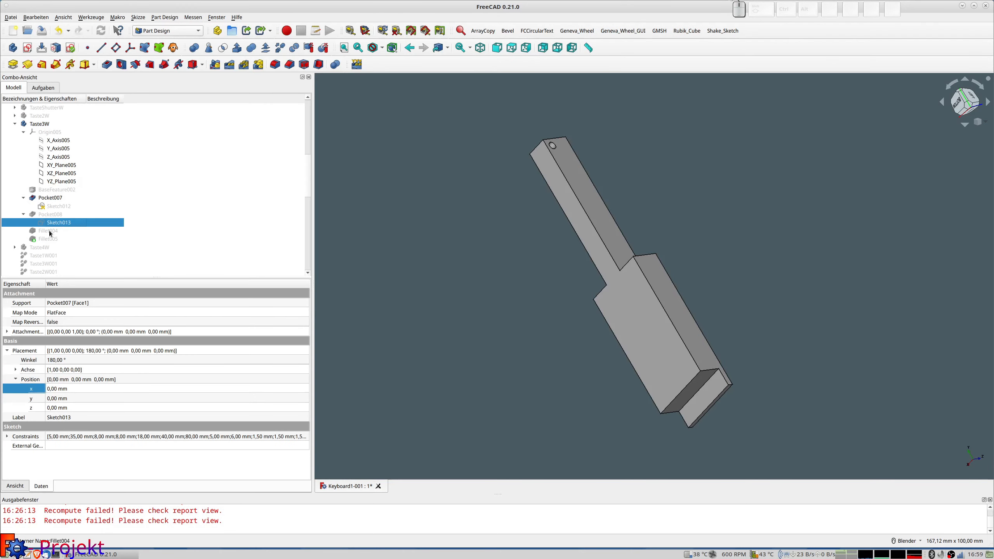
Step: Show Pocket008 and Fillet004 of Taste3W one after the other to compare the hollowed underside without and with rounding
left_click(42, 215)
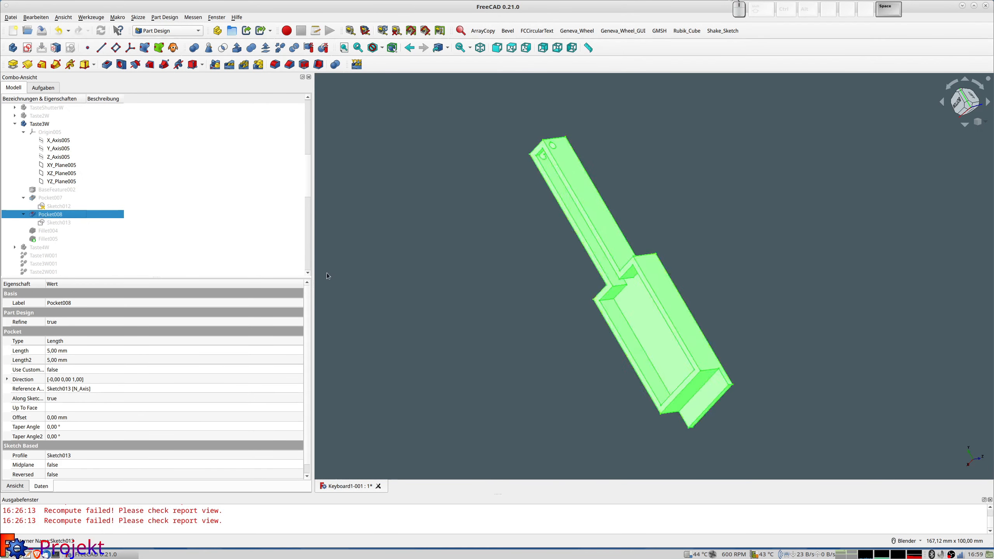
left_click(46, 231)
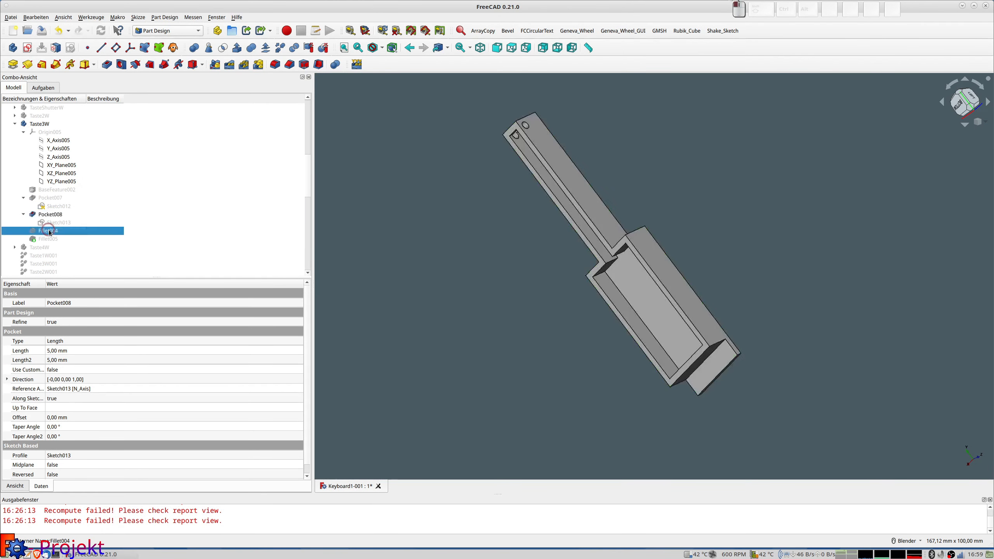
key("space")
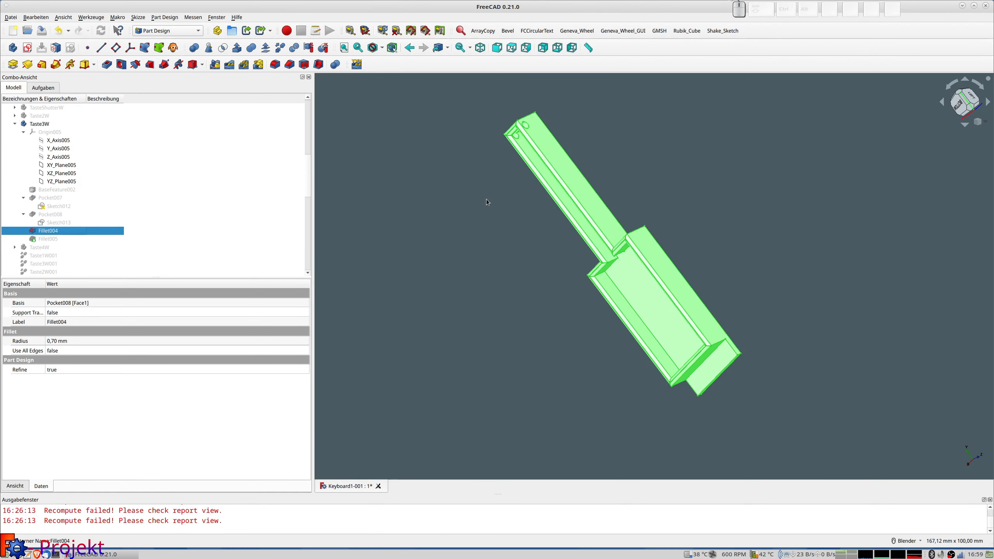
left_click(509, 179)
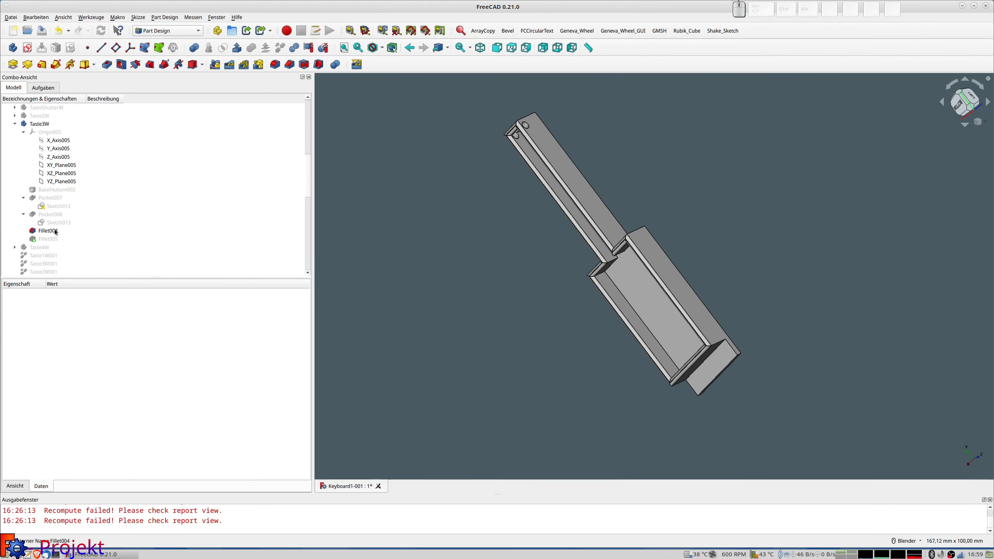
Step: Show Fillet005 of Taste3W and inspect the finished key from the underside and the side
left_click(45, 240)
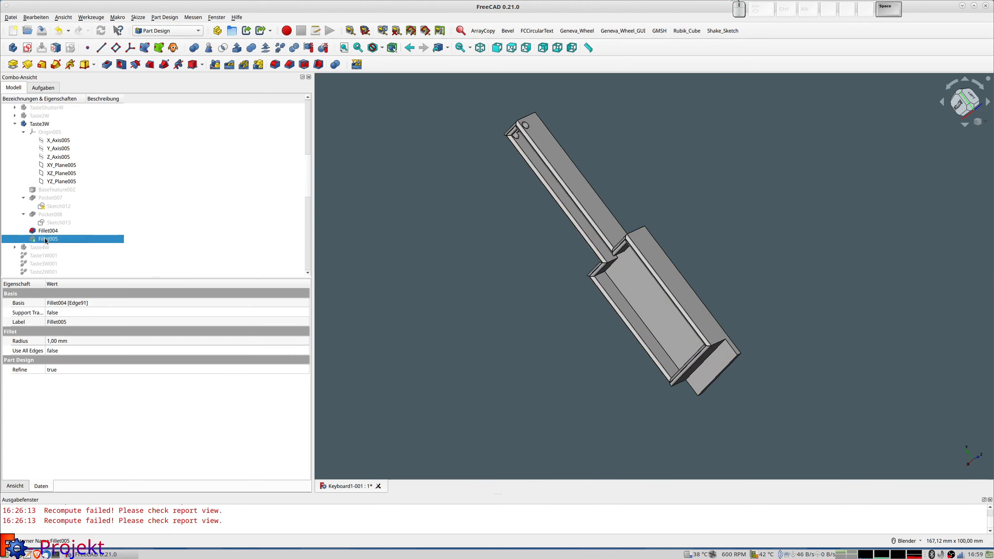
key("space")
middle_click_drag(711, 386, 707, 410)
middle_click_drag(496, 246, 512, 280)
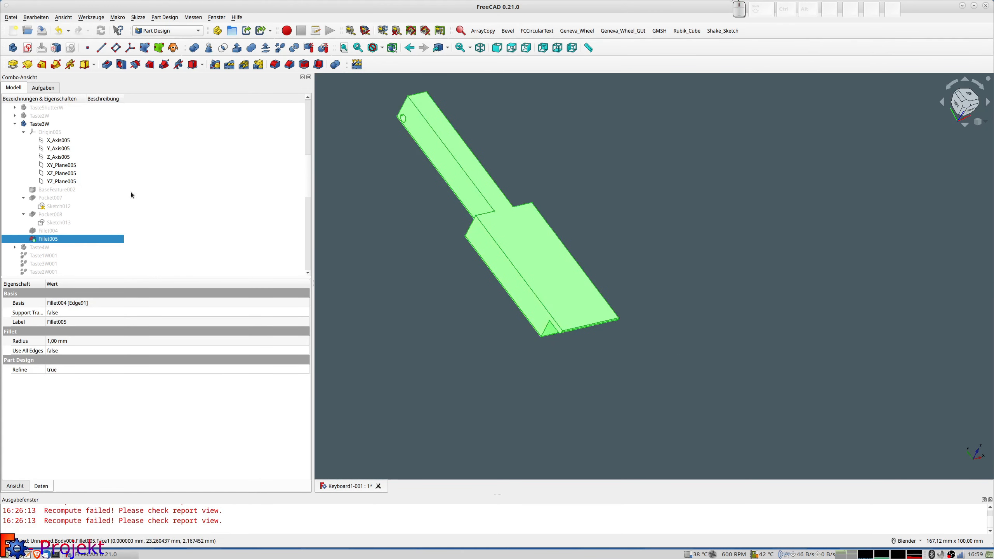
Step: Expand the Taste4W body in the model tree and hide the Taste3W body
left_click(39, 247)
left_click(14, 247)
scroll(130, 264, "down", 2)
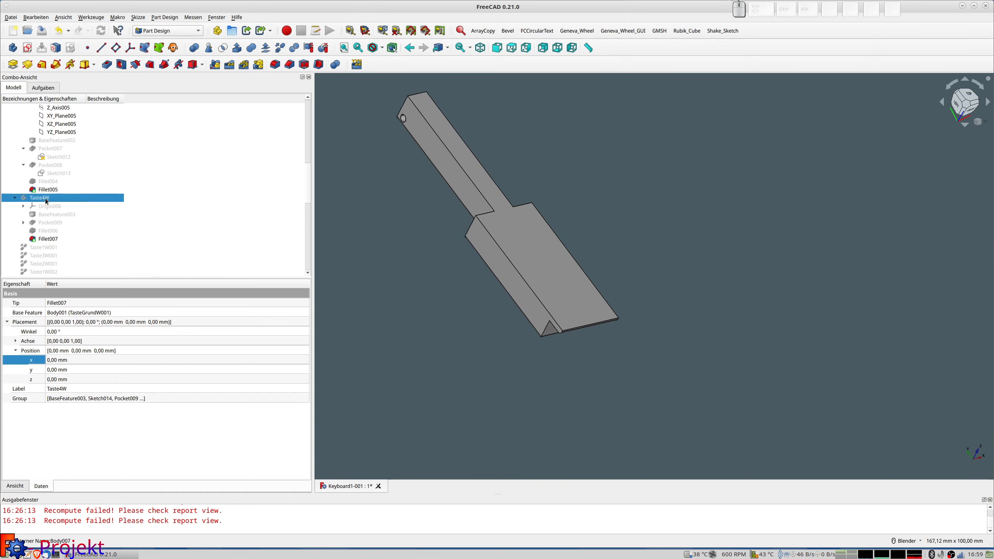
scroll(46, 167, "up", 2)
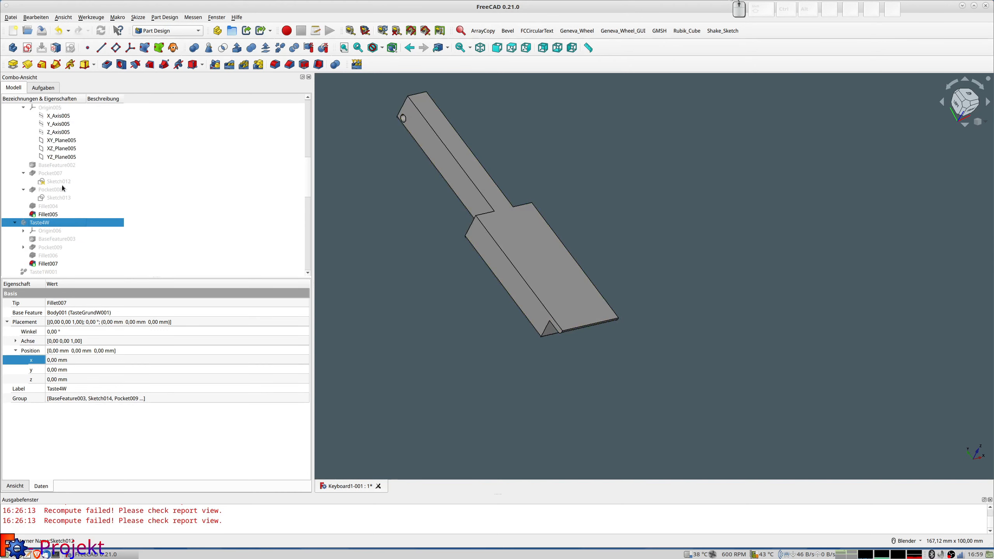
left_click(36, 125)
key("space")
scroll(46, 264, "down", 1)
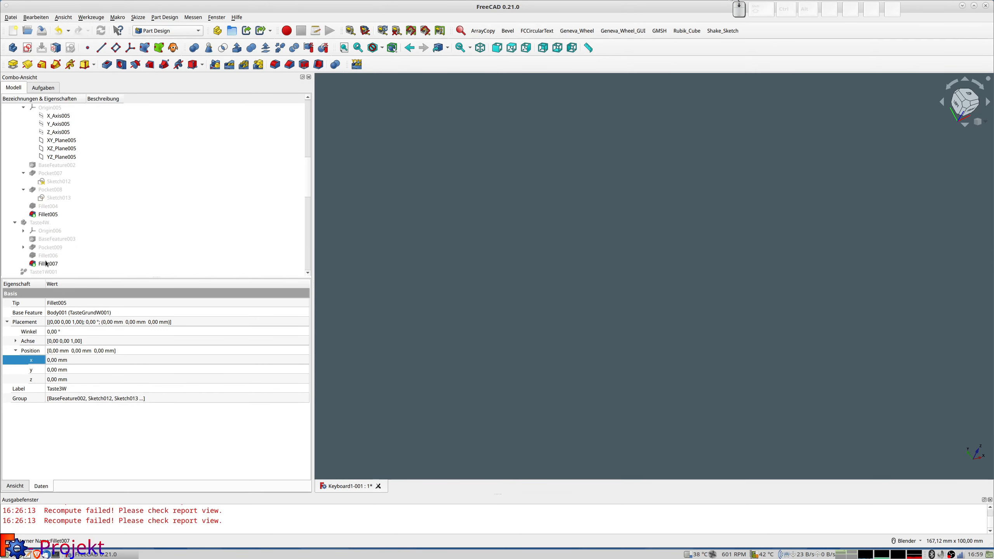
Step: Show the Taste4W body and inspect it from the side and the hollowed underside
left_click(43, 226)
key("space")
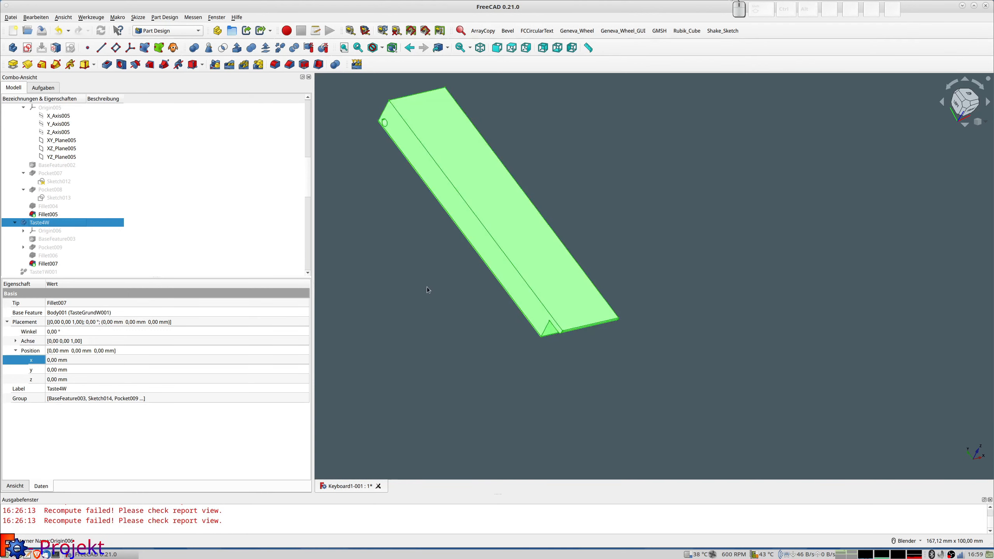
middle_click_drag(443, 290, 488, 273)
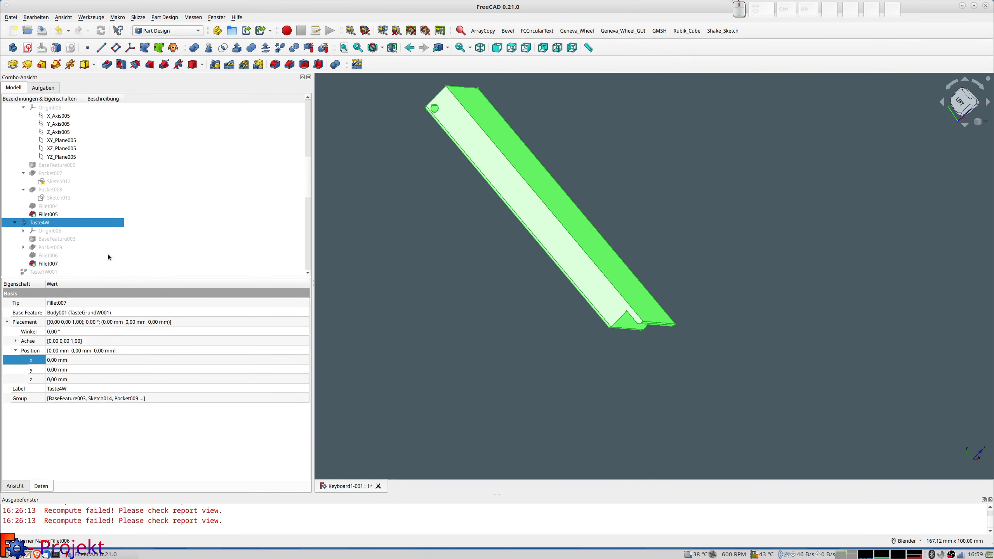
middle_click_drag(441, 308, 542, 247)
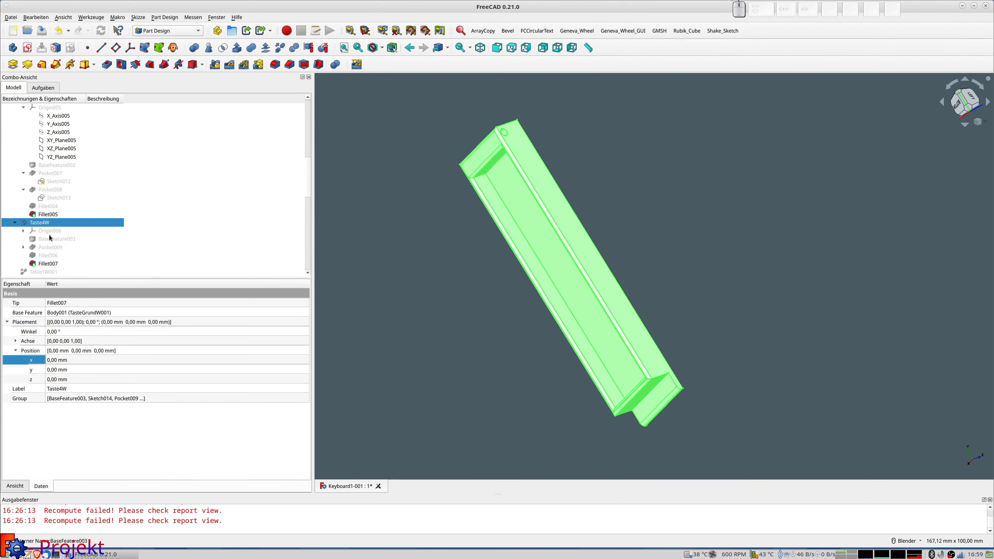
Step: Open Sketch014 under Pocket009 to examine its inset rectangle and dimensions, and close the sketch
left_click(23, 247)
double_click(55, 255)
middle_click_drag(419, 199, 383, 179, "shift")
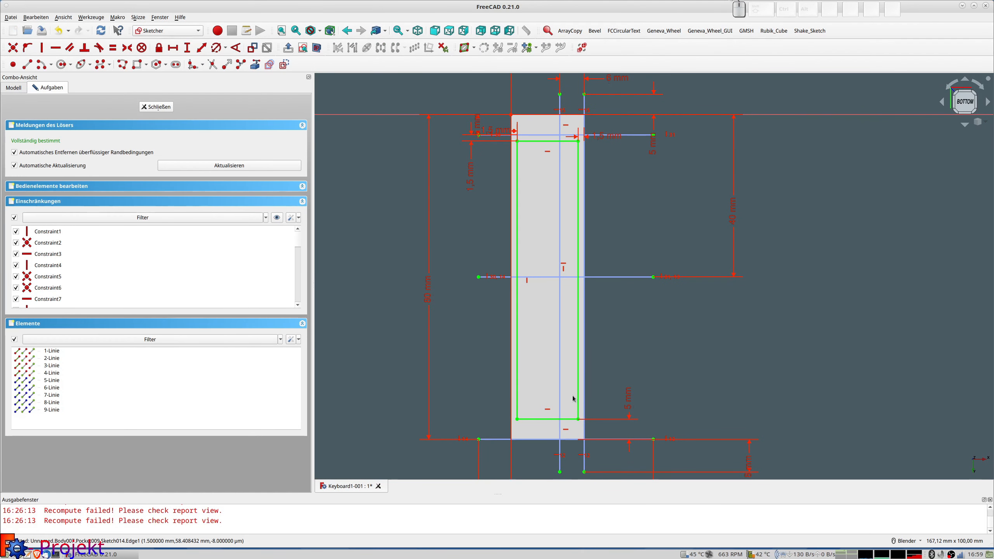
mouse_move(540, 346)
middle_mouse_down()
mouse_move(601, 318)
mouse_move(549, 116)
middle_mouse_up()
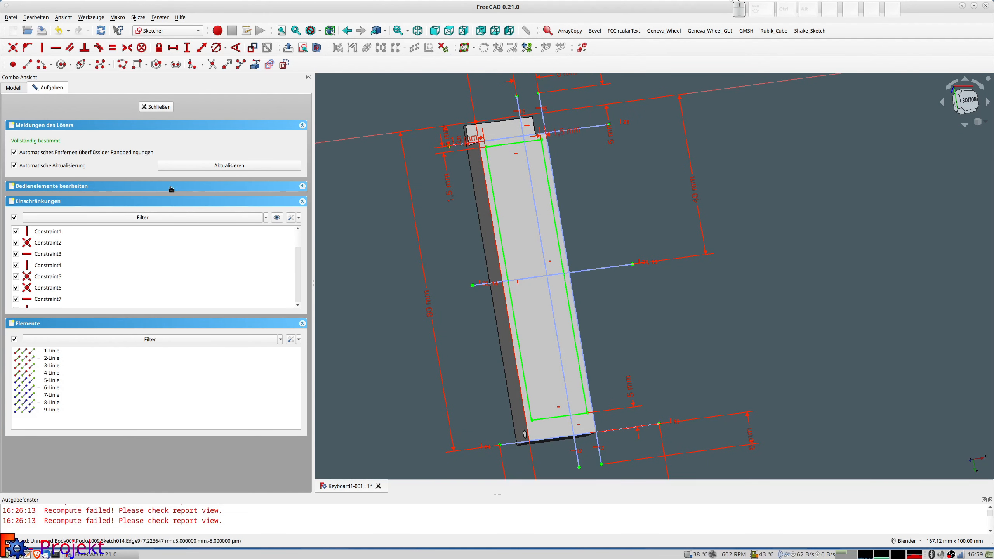
left_click(155, 108)
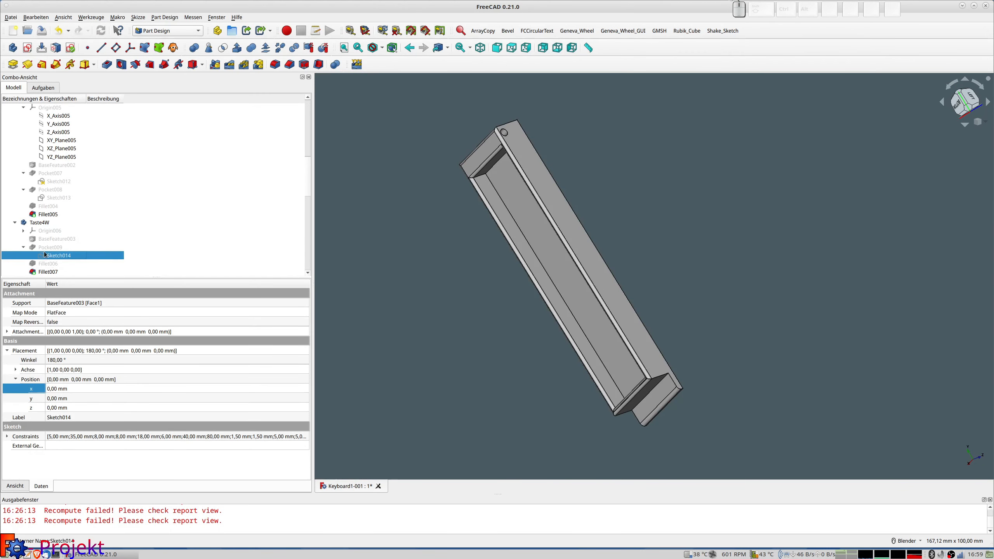
Step: Display Sketch014 together with Pocket009 of Taste4W in place of Fillet007
key("space")
left_click(49, 273)
key("space")
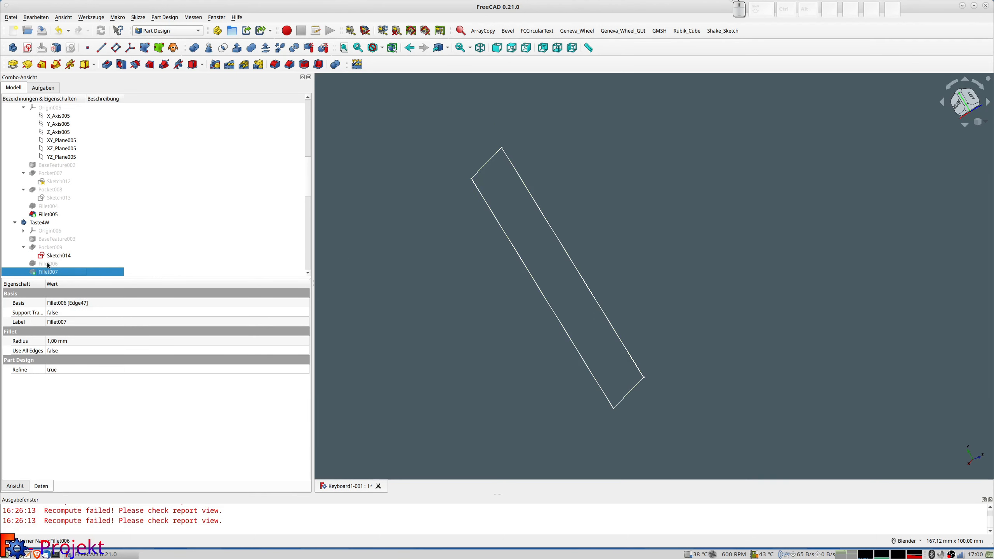
left_click(44, 248)
key("space")
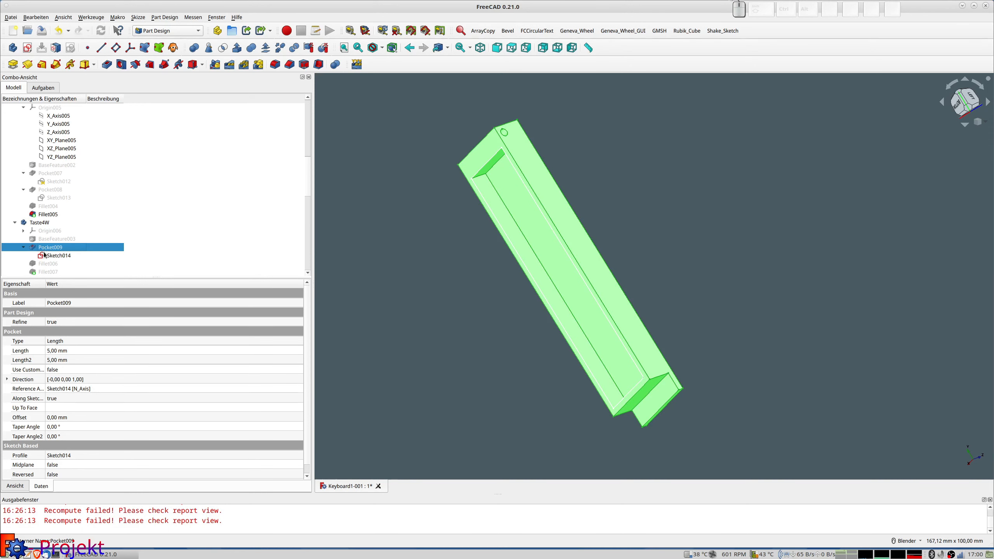
Step: Hide Sketch014 and show Fillet007 of Taste4W to inspect the rounded edges of the finished key
left_click(49, 265)
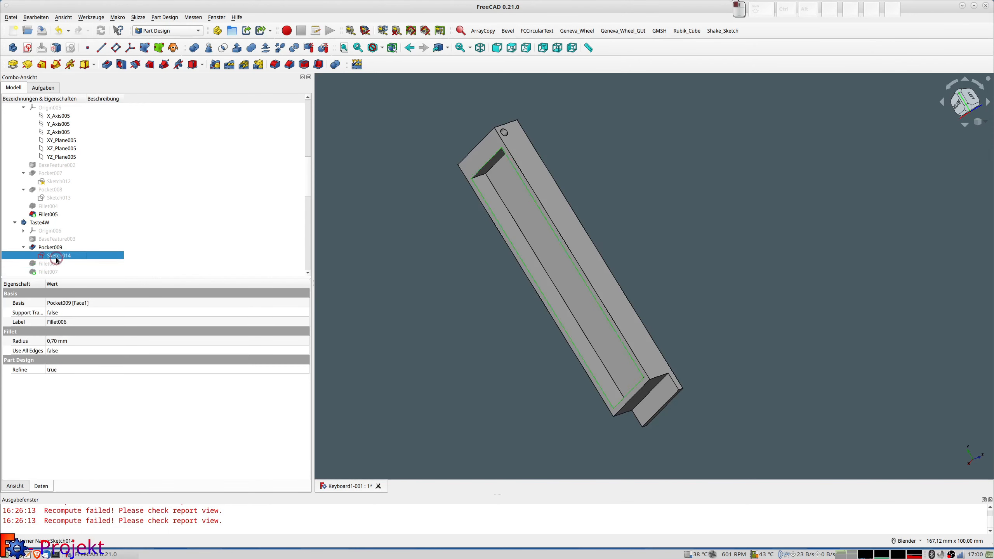
key("space")
mouse_move(488, 250)
middle_mouse_down()
mouse_move(488, 269)
mouse_move(479, 266)
middle_mouse_up()
left_click(45, 273)
key("space")
mouse_move(380, 270)
middle_mouse_down()
mouse_move(432, 244)
mouse_move(399, 267)
mouse_move(299, 236)
middle_mouse_up()
scroll(64, 235, "down", 1)
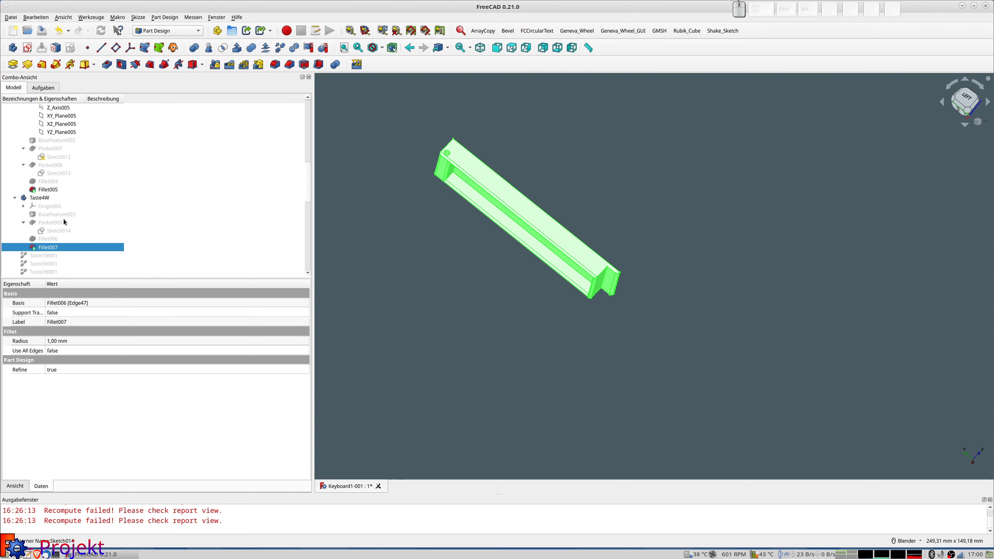
Step: Hide the Taste4W body and collapse Taste3W in the model tree
left_click(35, 199)
key("space")
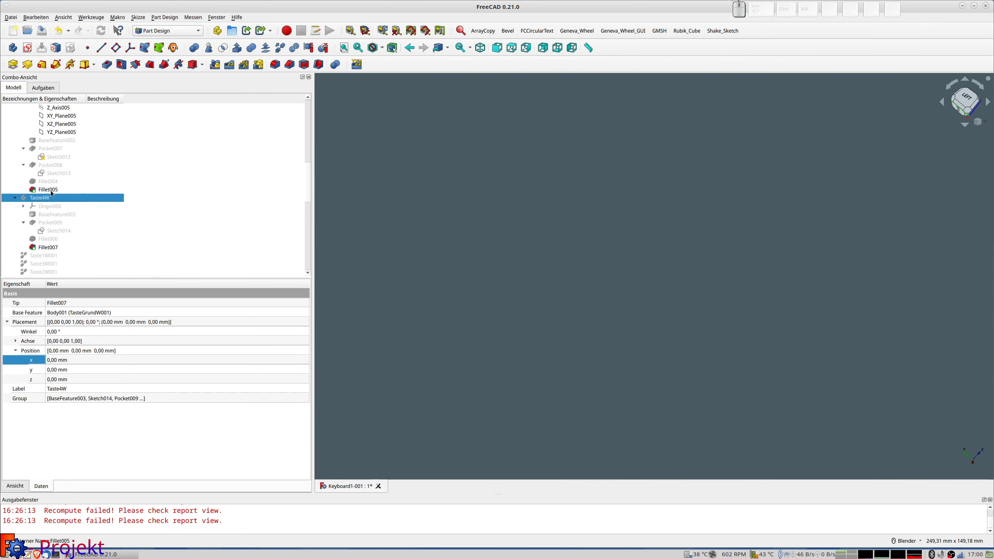
scroll(35, 180, "up", 1)
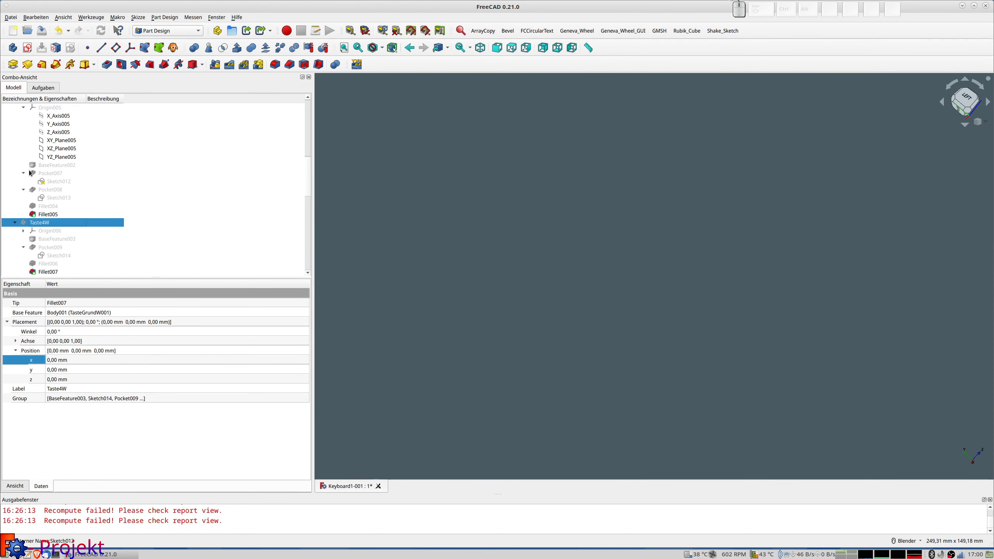
scroll(27, 173, "up", 3)
left_click(16, 175)
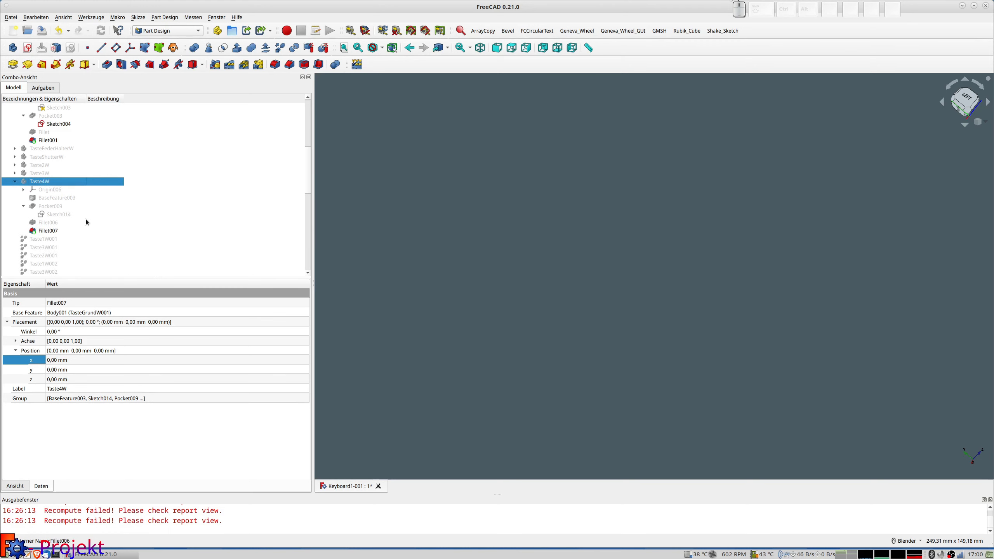
Step: Switch to the Part workbench and examine the available options for creating copies of a shape
left_click(168, 31)
left_click(151, 42)
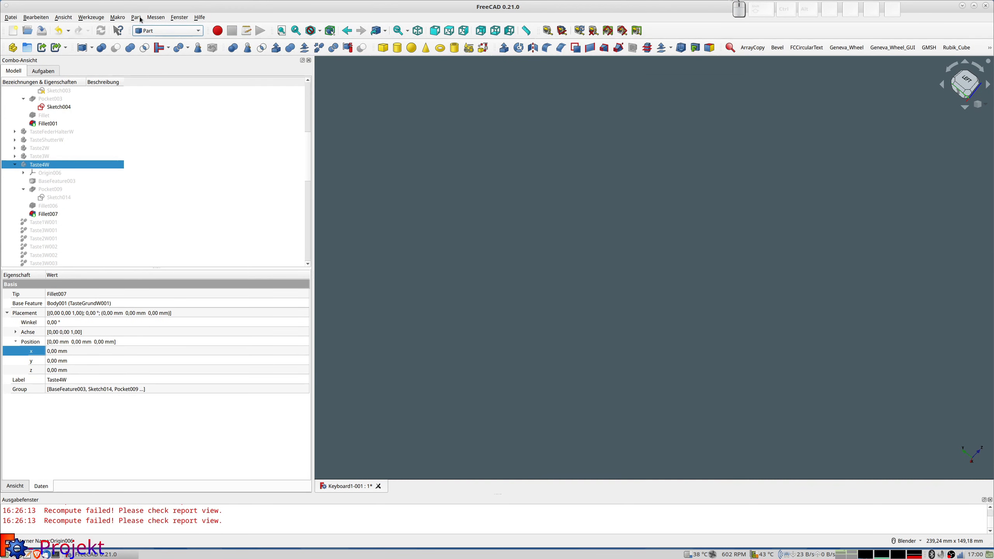
left_click(135, 17)
key("Right")
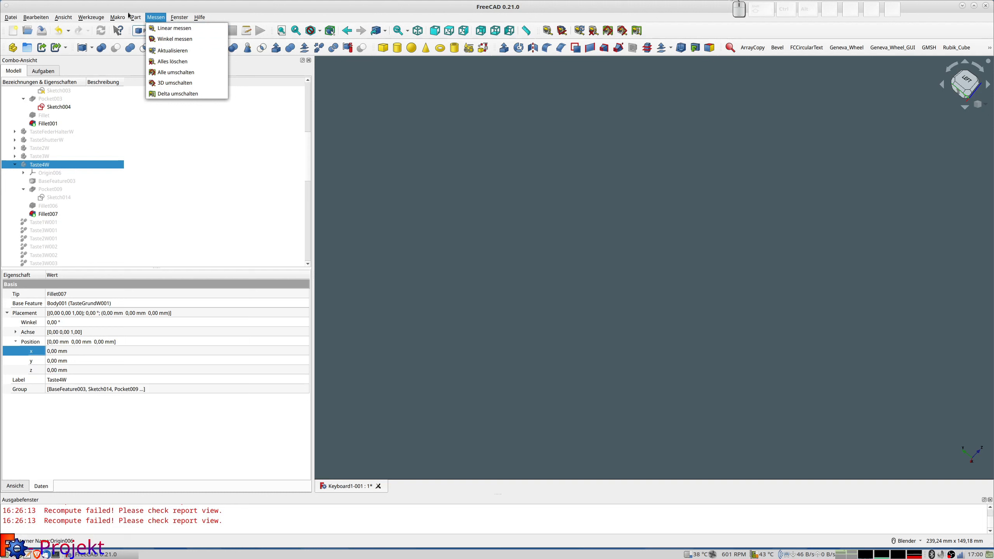
mouse_move(136, 17)
mouse_move(170, 139)
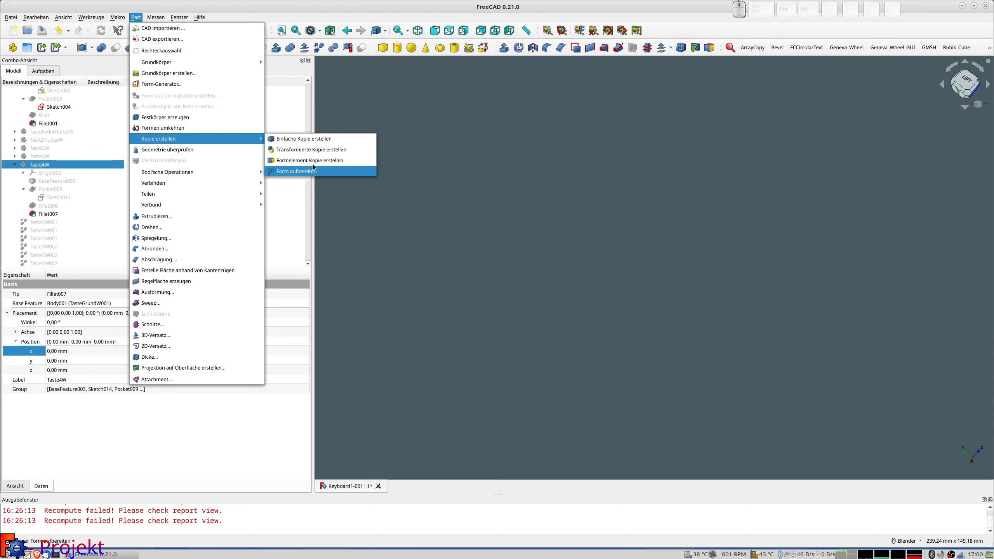
left_click(408, 106)
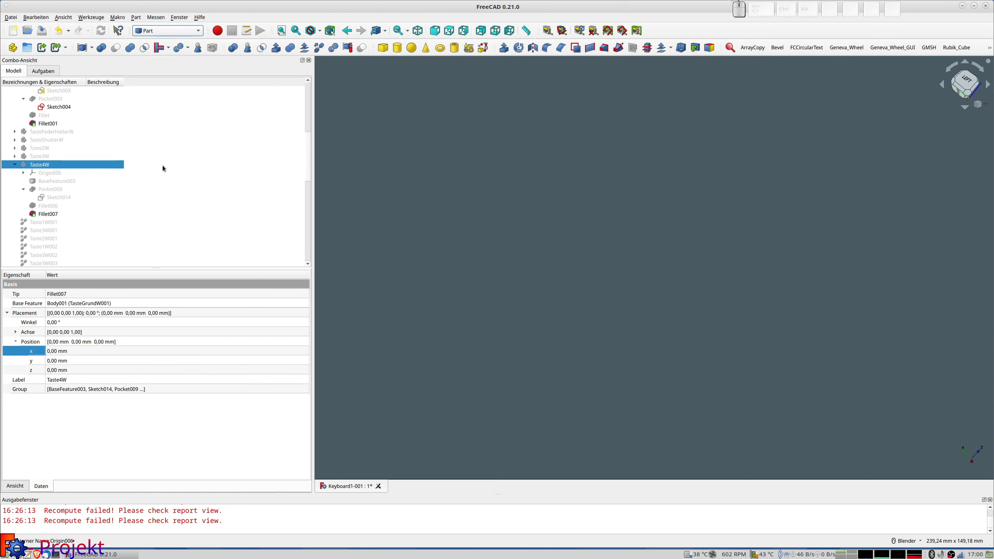
Step: Collapse Taste4W in the model tree and display the key copy Taste1W001 to view it from above
left_click(15, 165)
left_click(37, 174)
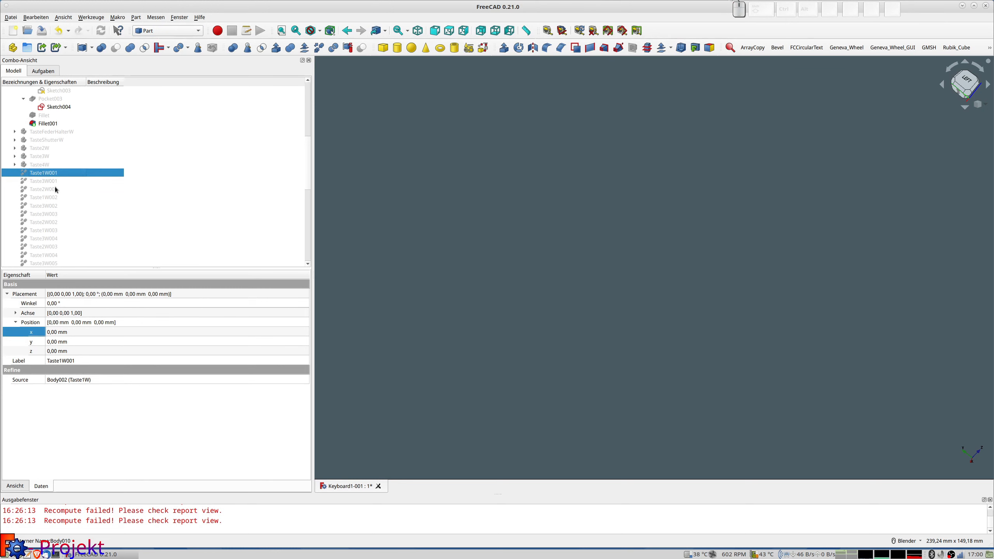
key("space")
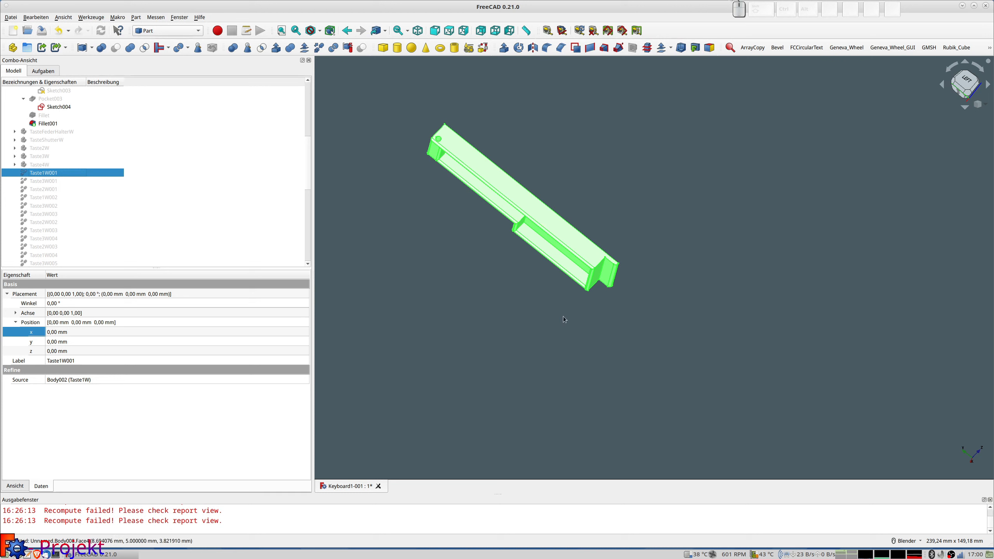
left_click(406, 296)
middle_click_drag(490, 282, 319, 326)
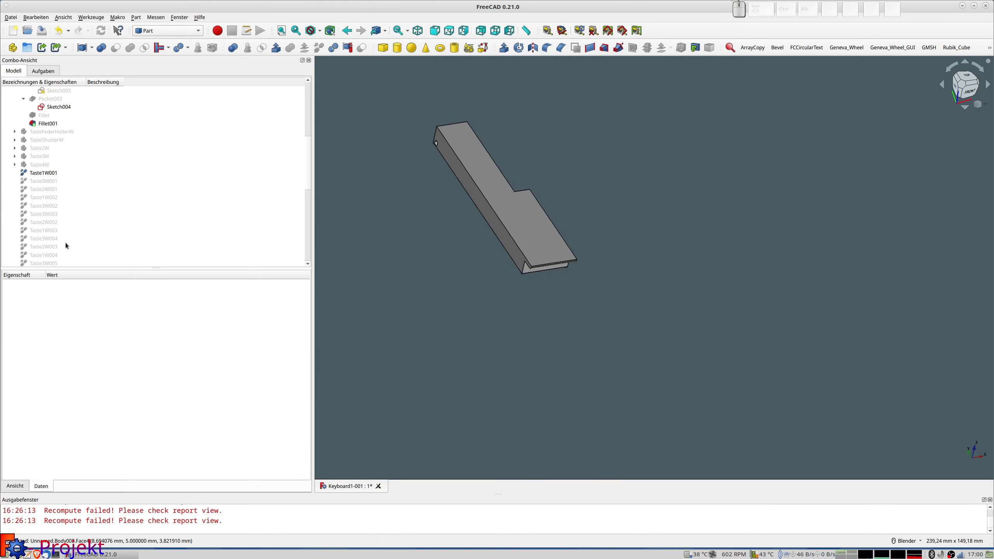
Step: Display the key copies Taste3W001, Taste2W001 and Taste1W002 beside the first white key
left_click(40, 182)
key("space")
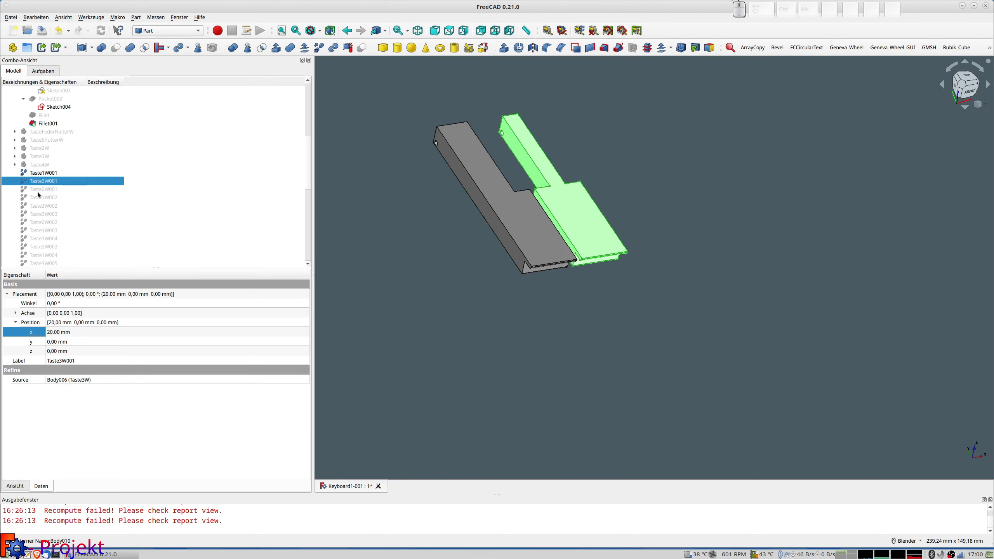
left_click(37, 191)
key("space")
left_click(38, 198)
key("space")
Step: Toggle the visibility of the key copies from Taste1W002 through Taste4W001 together
scroll(45, 264, "down", 3)
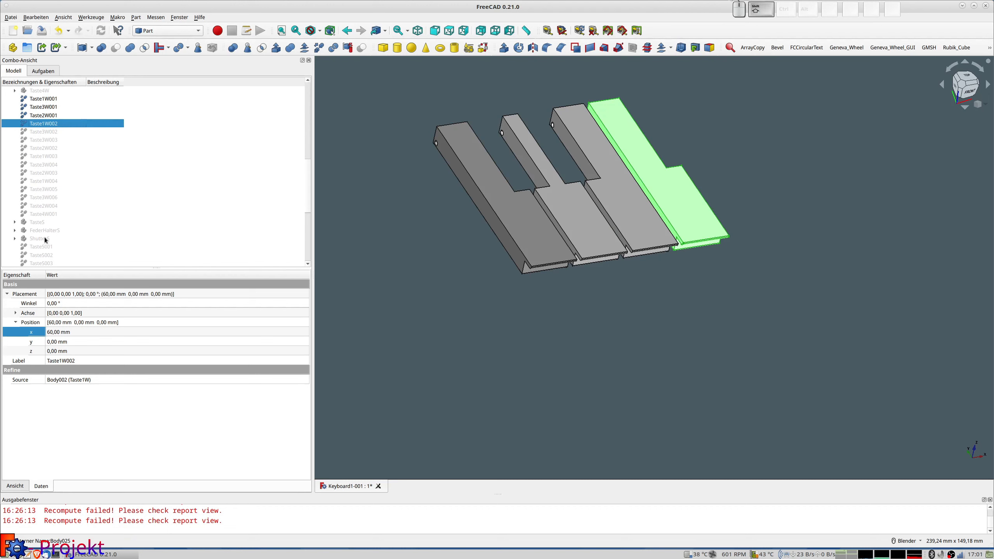
left_click(43, 215, "shift")
key("space")
scroll(575, 205, "down", 4)
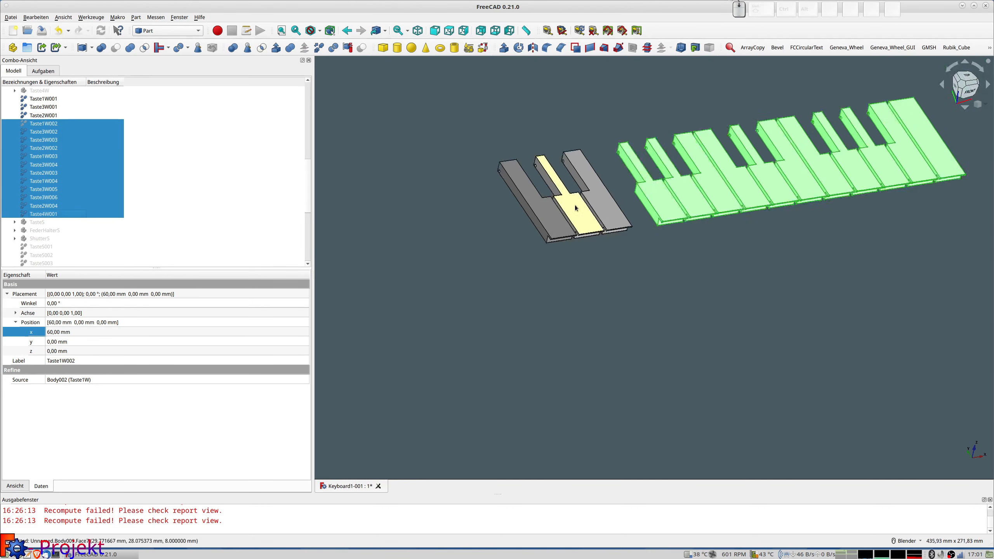
Step: Display Taste1W002 again to fill the gap and examine the complete row of white keys
scroll(575, 205, "up", 3)
left_click(73, 164)
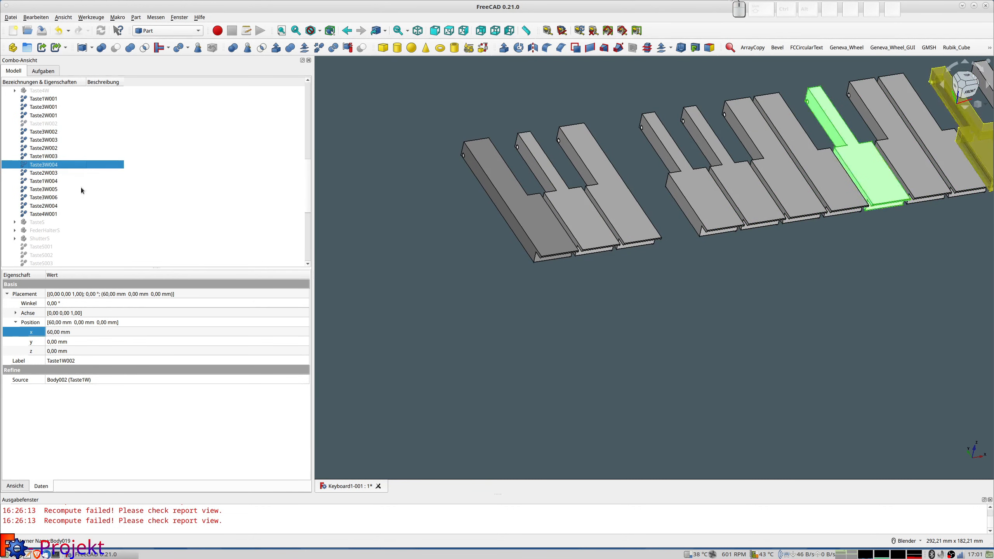
left_click(41, 124)
scroll(561, 294, "down", 4)
middle_click_drag(696, 291, 706, 311, "shift")
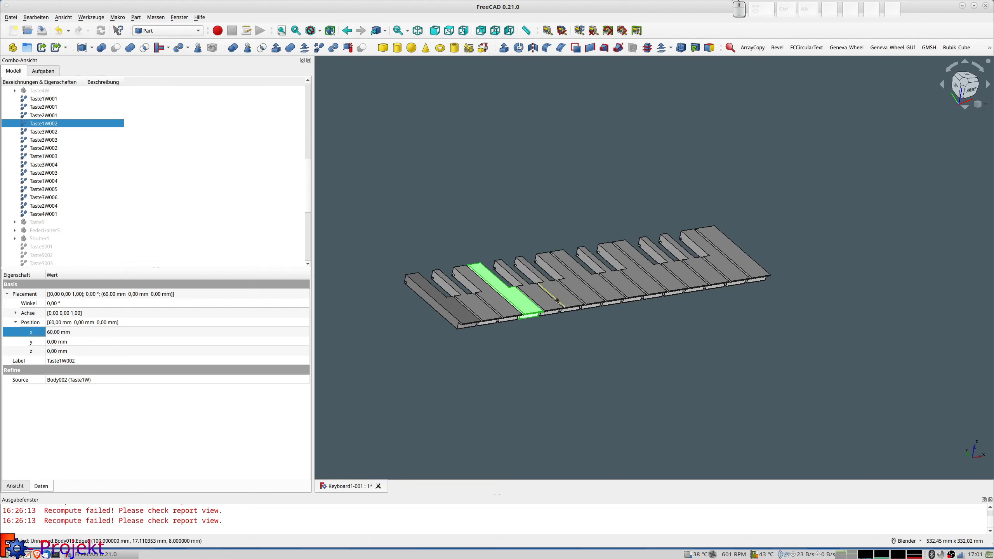
middle_click_drag(525, 378, 501, 392)
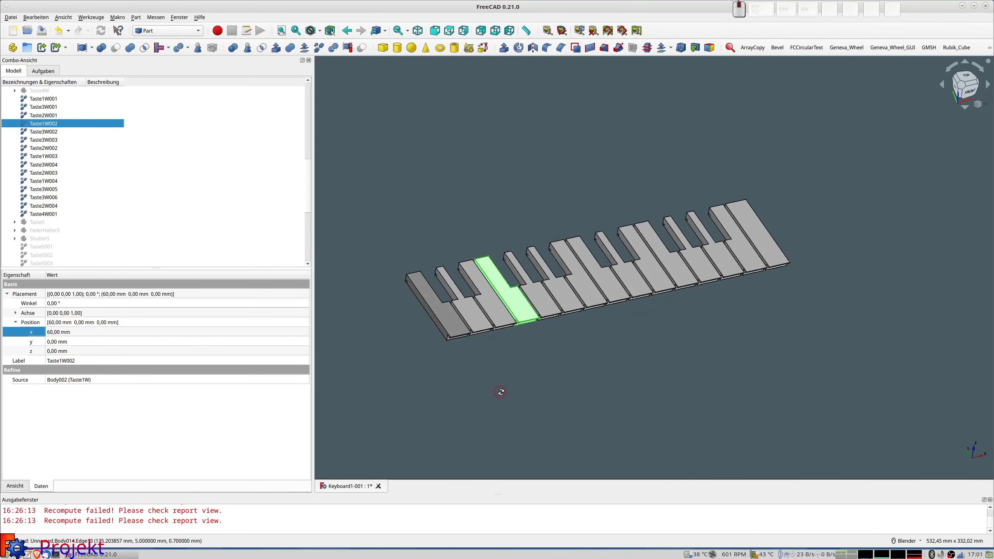
Step: Display the TasteFederHalterW body and inspect the spring holder on the underside of the first white key
scroll(73, 156, "up", 3)
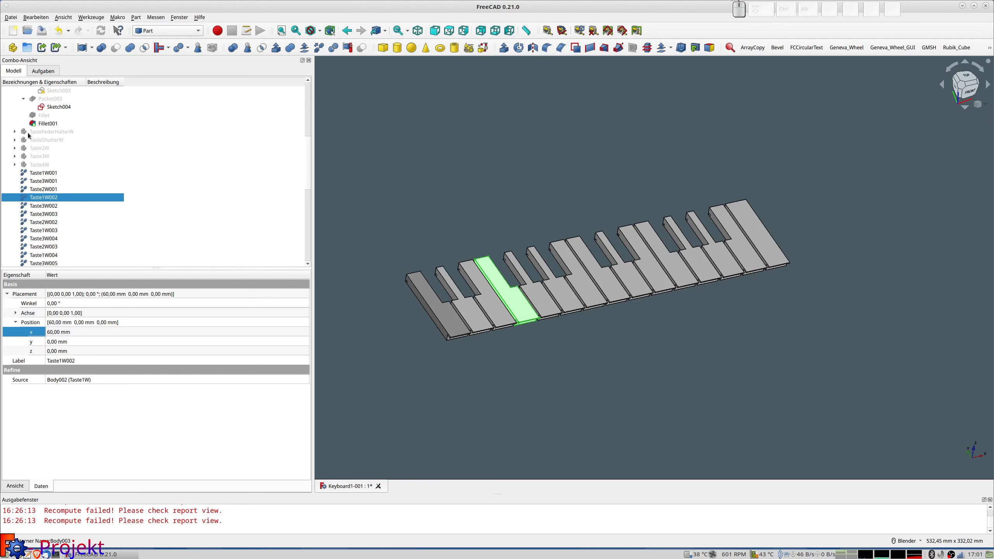
left_click(42, 133)
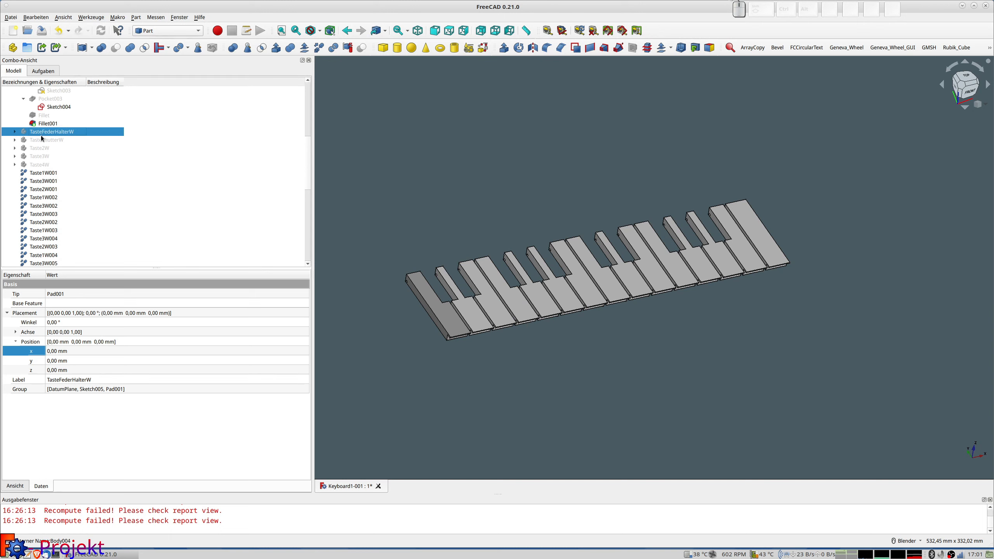
key("space")
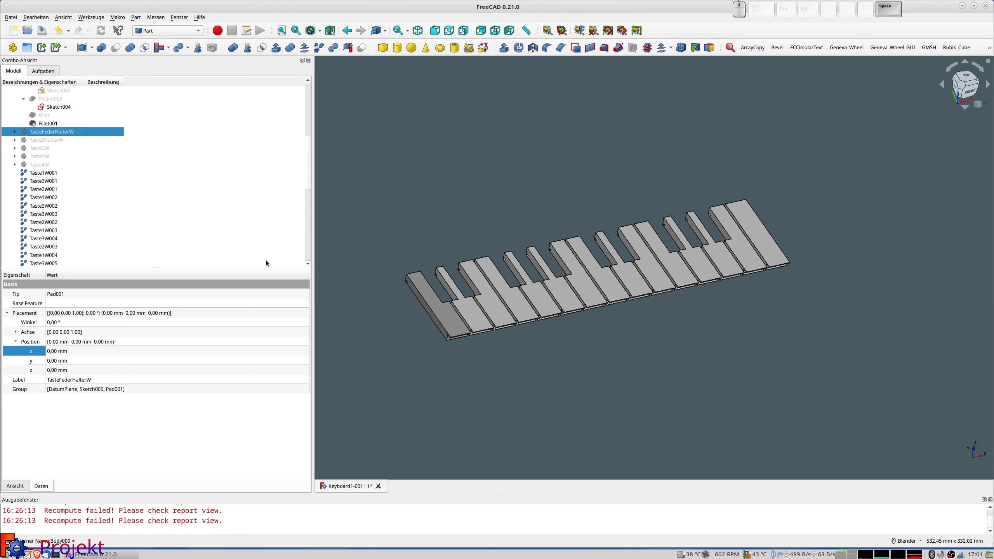
scroll(371, 388, "down", 2)
middle_click_drag(372, 372, 497, 270)
middle_click_drag(422, 389, 556, 226, "shift")
scroll(582, 227, "up", 5)
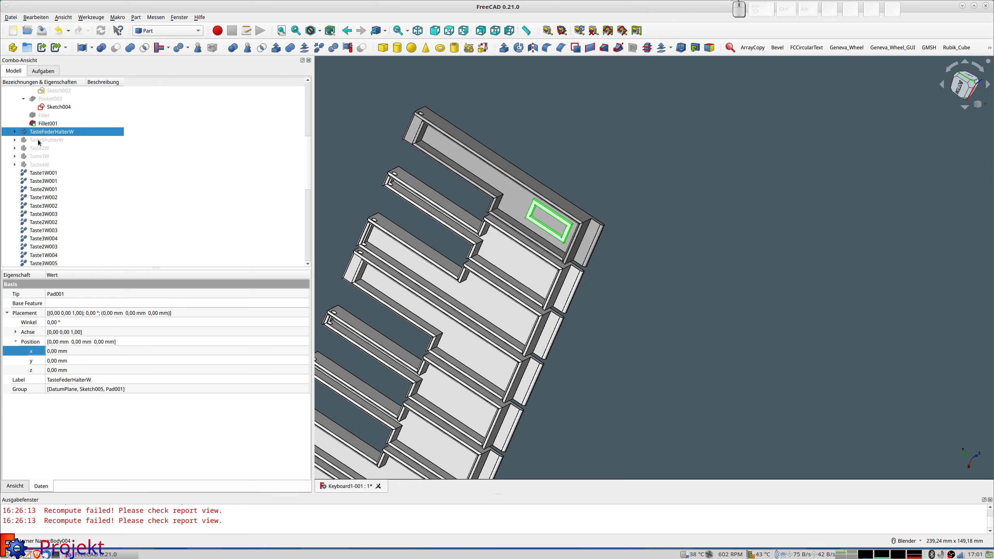
Step: Display the TasteShutterW body and inspect its position beside the spring holder inside the first white key
left_click(43, 140)
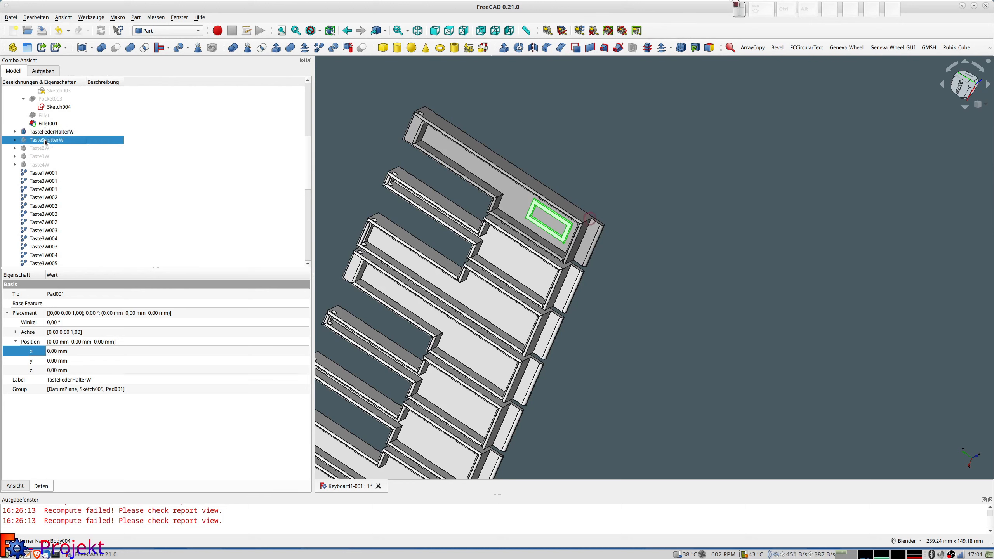
middle_click_drag(501, 213, 502, 233)
scroll(506, 226, "up", 3)
middle_click_drag(519, 181, 527, 210)
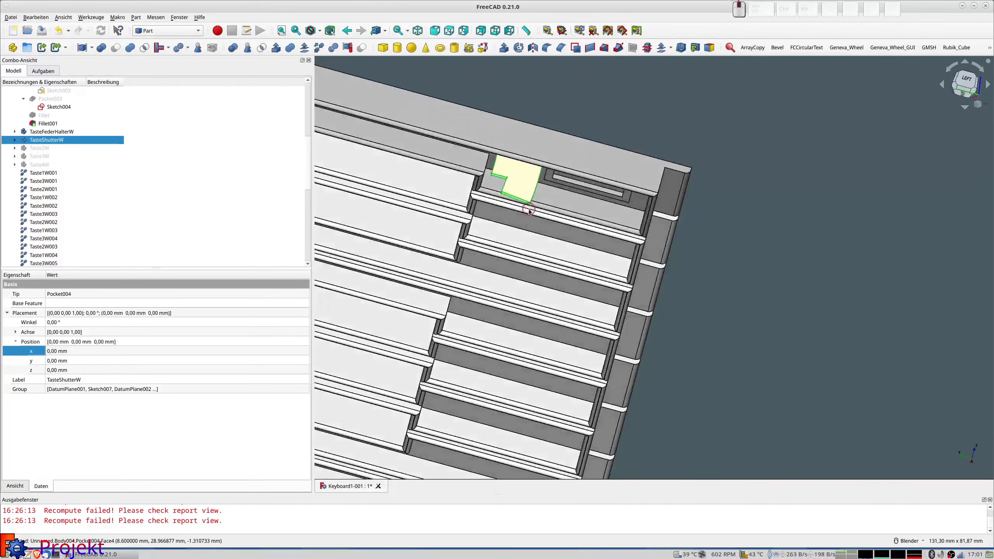
scroll(442, 168, "down", 1)
middle_click(442, 165)
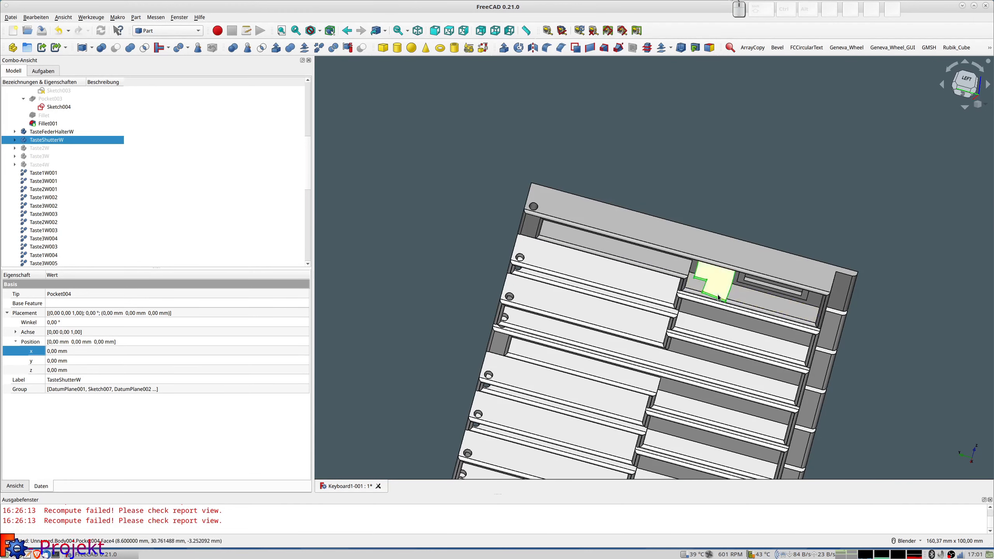
scroll(719, 296, "up", 1)
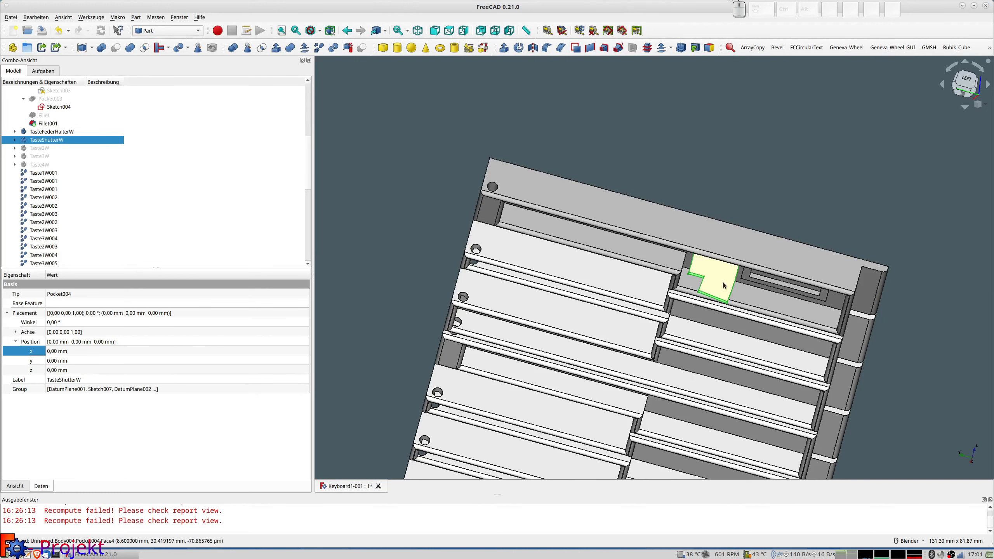
scroll(719, 282, "down", 3)
middle_click_drag(719, 283, 736, 263)
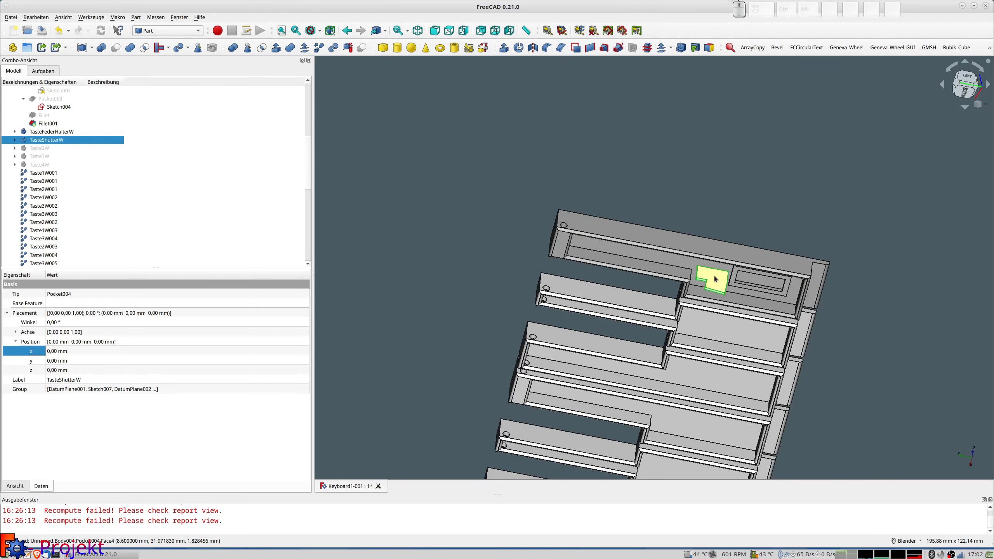
scroll(717, 276, "down", 2)
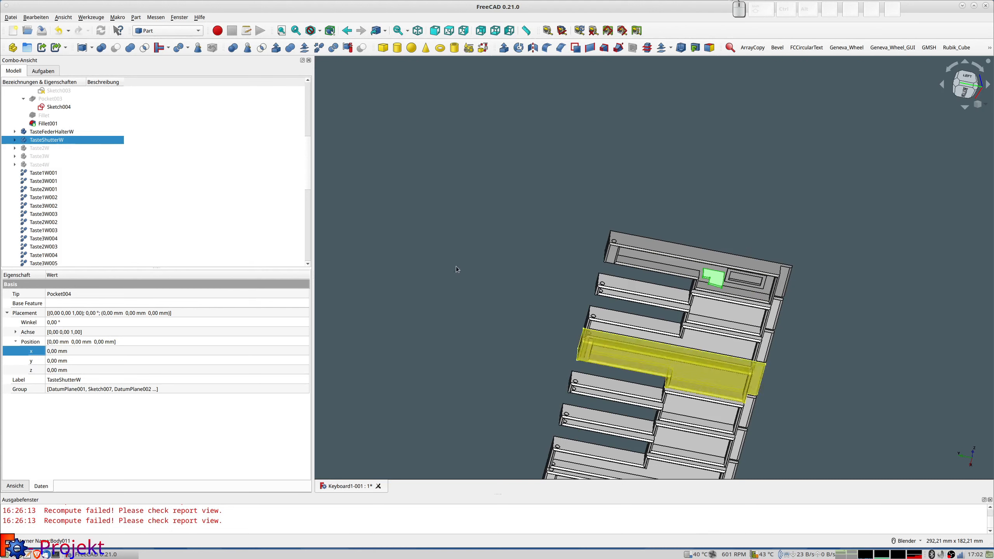
Step: Hide all white key copies from Taste1W001 through Taste4W001
left_click(44, 174)
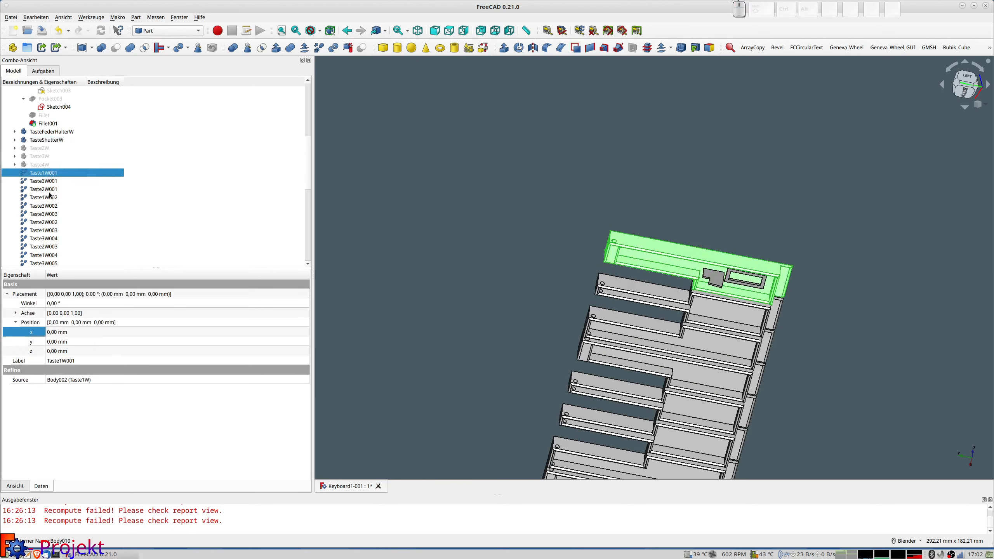
scroll(49, 188, "down", 3)
left_click(44, 214, "shift")
key("space")
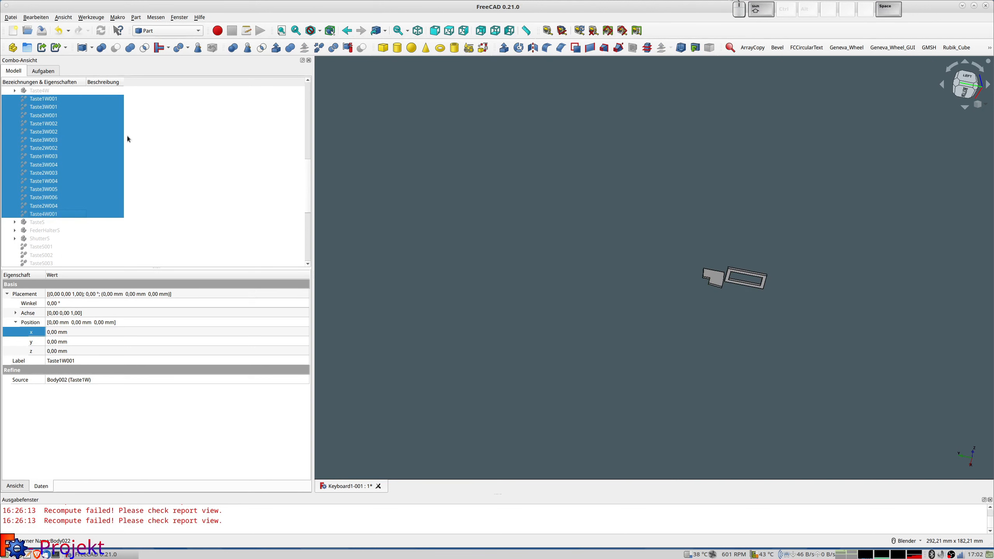
Step: Hide the TasteFederHalterW and TasteShutterW bodies
scroll(50, 146, "up", 4)
left_click(43, 156)
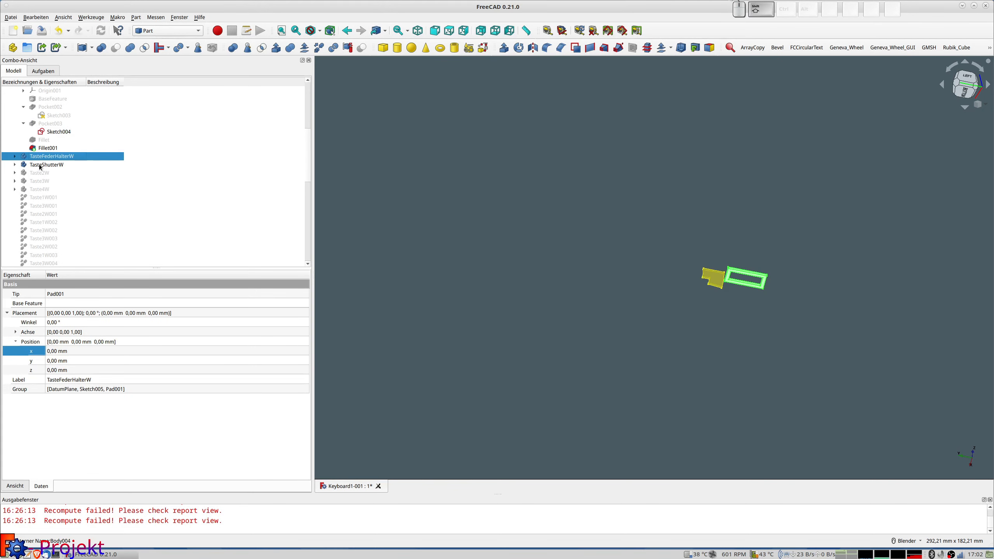
left_click(44, 165, "shift")
key("space")
Step: Display the black key body TasteS and inspect its shape from the side
scroll(66, 189, "down", 5)
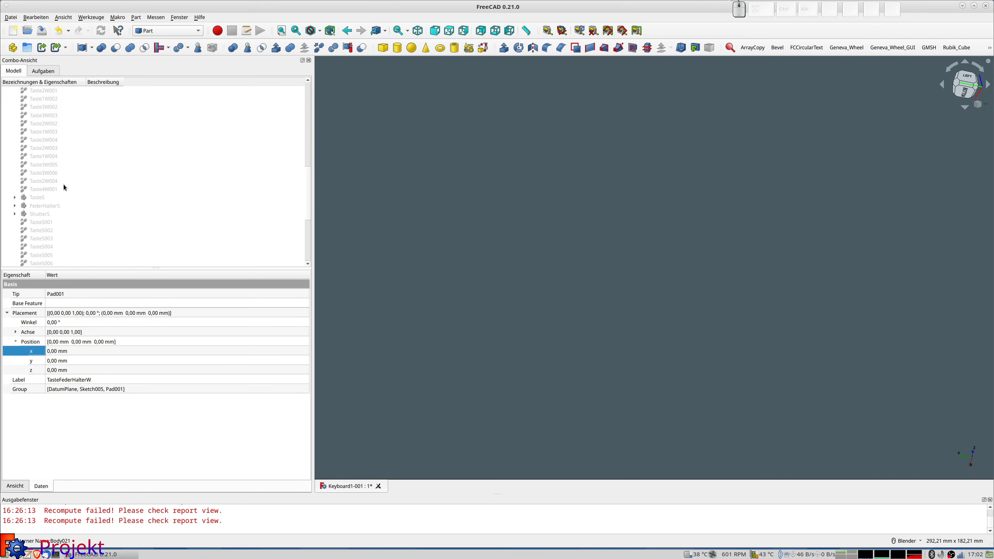
left_click(33, 197)
key("space")
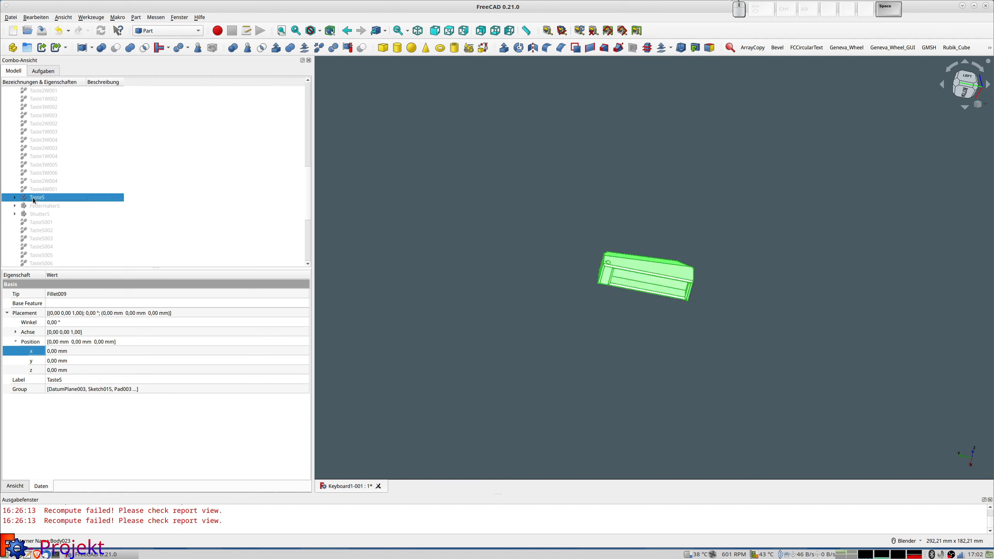
middle_click_drag(538, 253, 463, 277)
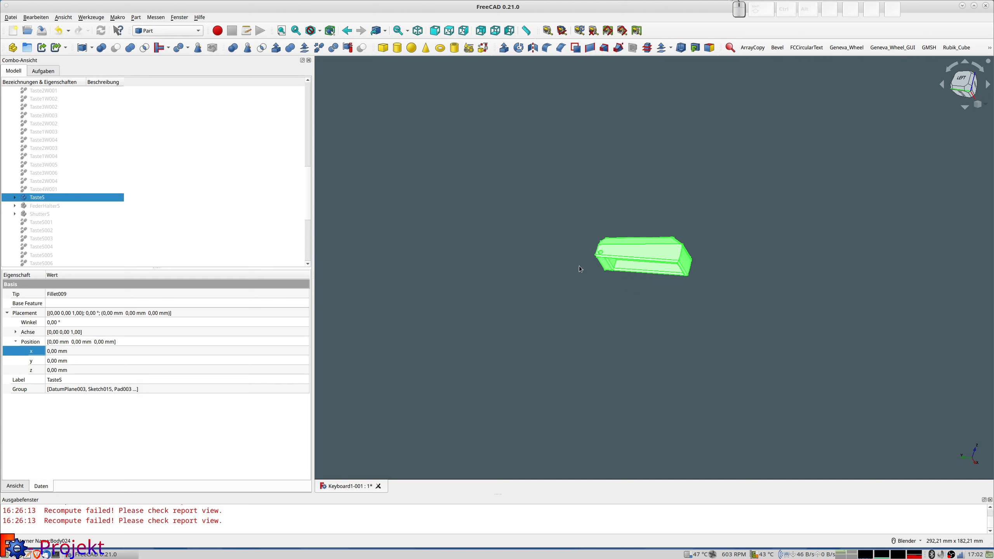
Step: Expand TasteS and its Pad003 in the model tree to examine the feature history
left_click(15, 198)
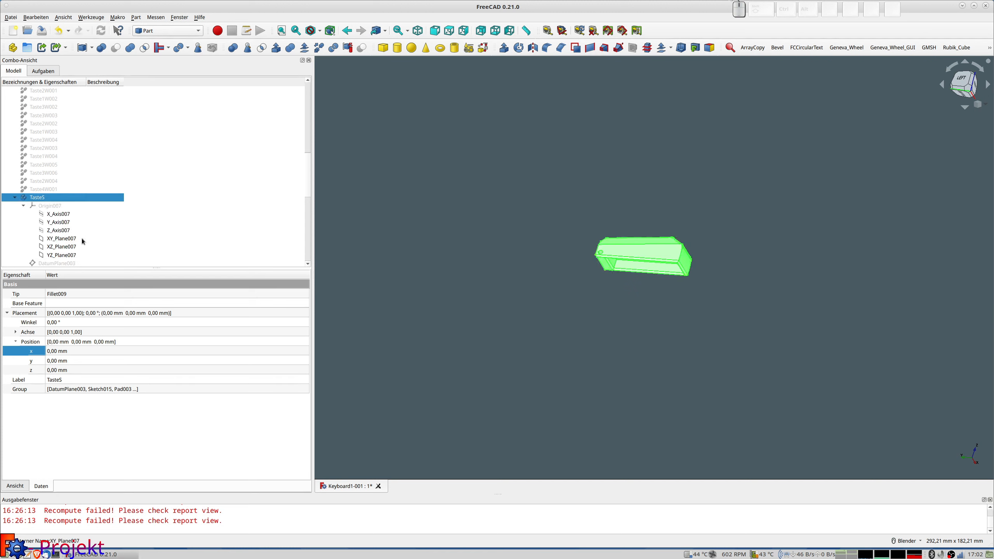
scroll(53, 234, "down", 3)
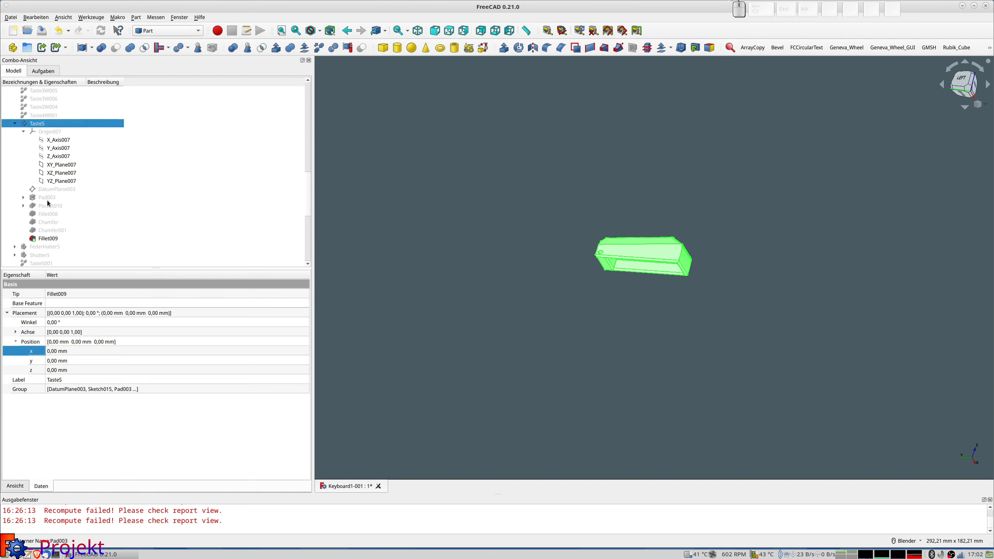
left_click(22, 198)
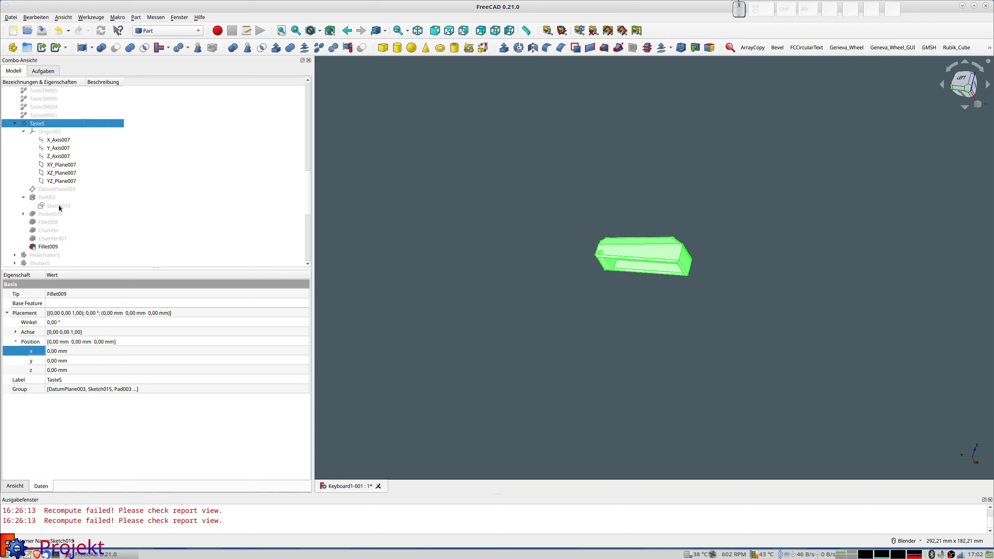
Step: Toggle DatumPlane003 of TasteS on and off to check its position relative to the black key
left_click(56, 190)
key("space")
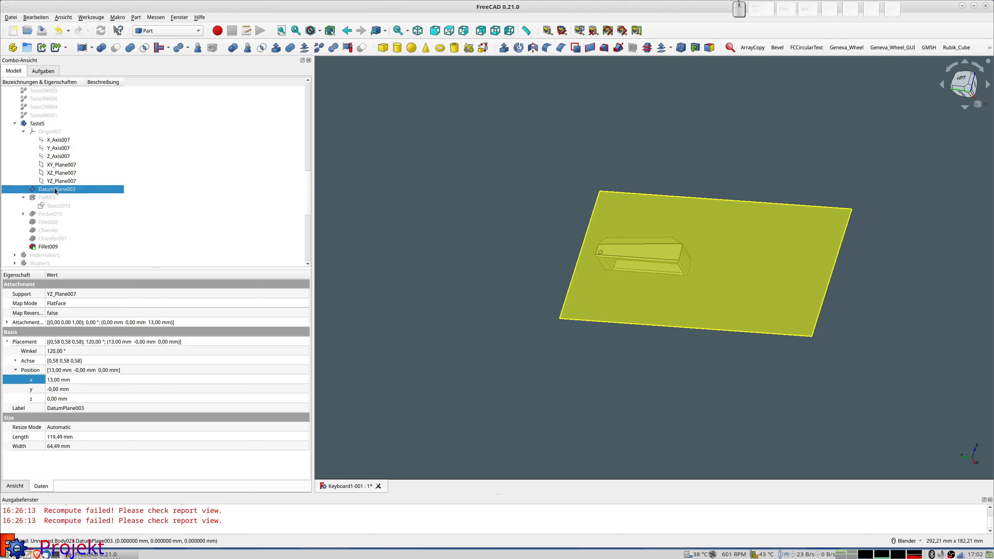
key("space")
key("space")
key("space")
Step: Display the white key copy Taste1W001 beside the black key and inspect both keys from above
scroll(56, 157, "up", 5)
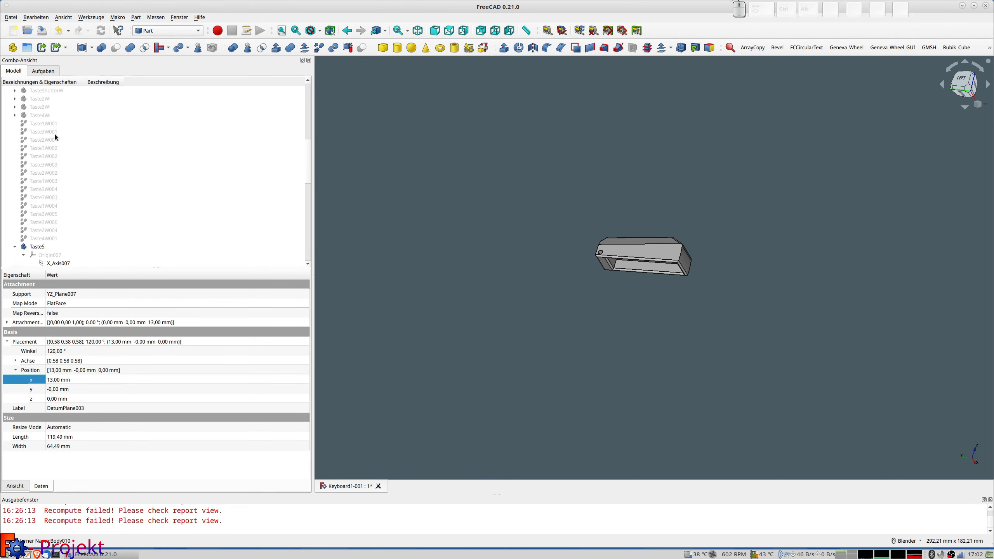
left_click(45, 132)
left_click(45, 125)
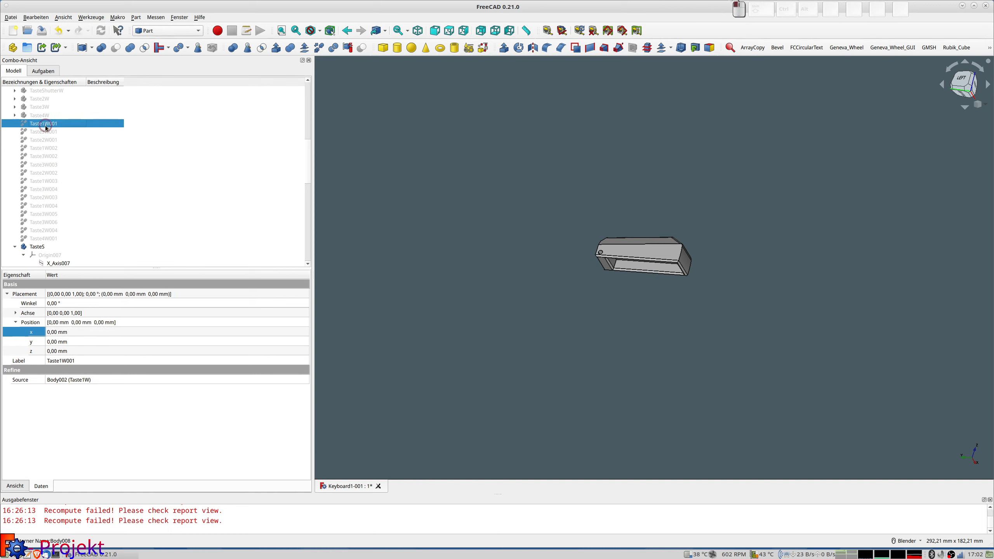
middle_click_drag(644, 240, 647, 290)
scroll(678, 260, "up", 5)
middle_click_drag(690, 231, 693, 228)
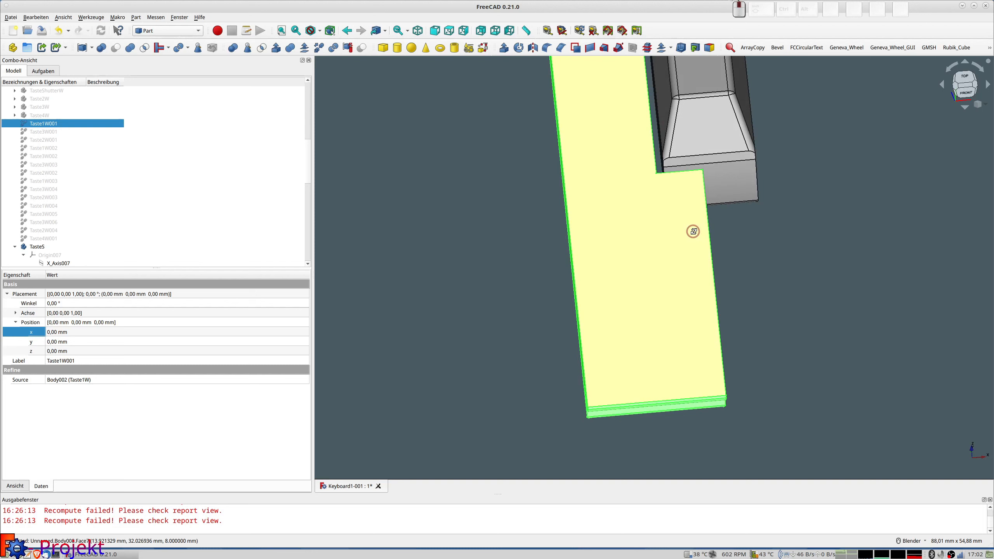
Step: Show DatumPlane003 of TasteS and inspect its position relative to the white and black keys
scroll(40, 221, "down", 2)
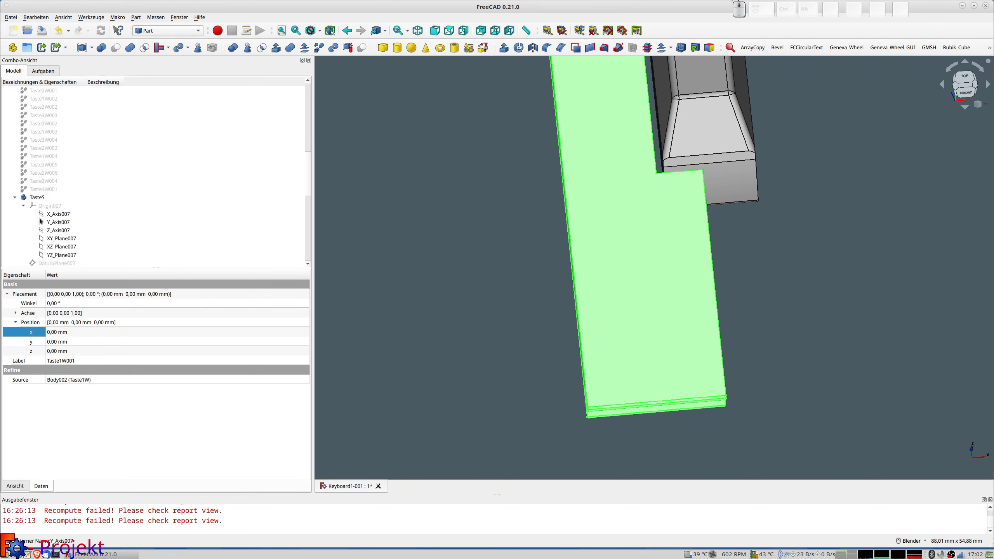
scroll(77, 242, "down", 1)
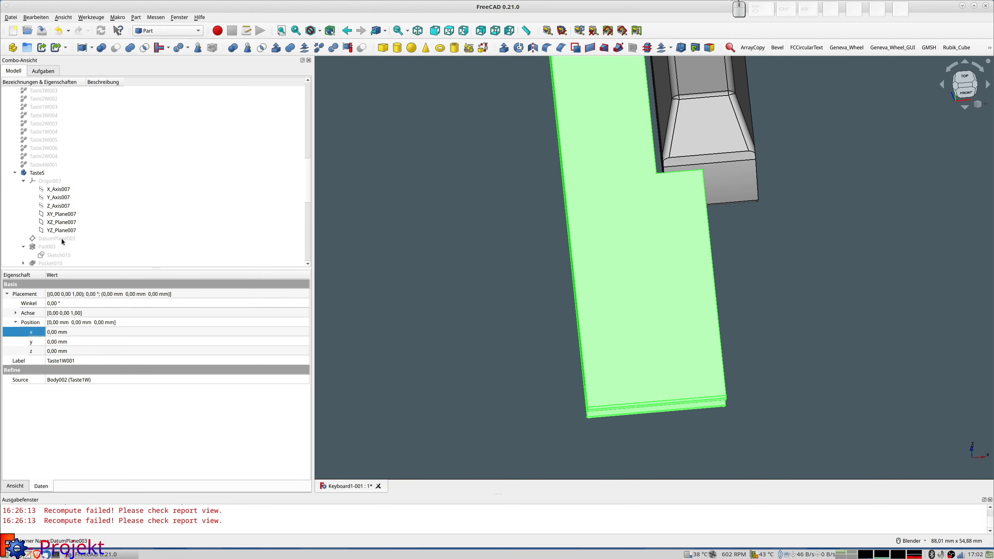
left_click(61, 239)
key("space")
mouse_move(535, 233)
middle_mouse_down()
mouse_move(532, 193)
mouse_move(566, 194)
mouse_move(528, 169)
mouse_move(591, 185)
mouse_move(576, 186)
middle_mouse_up()
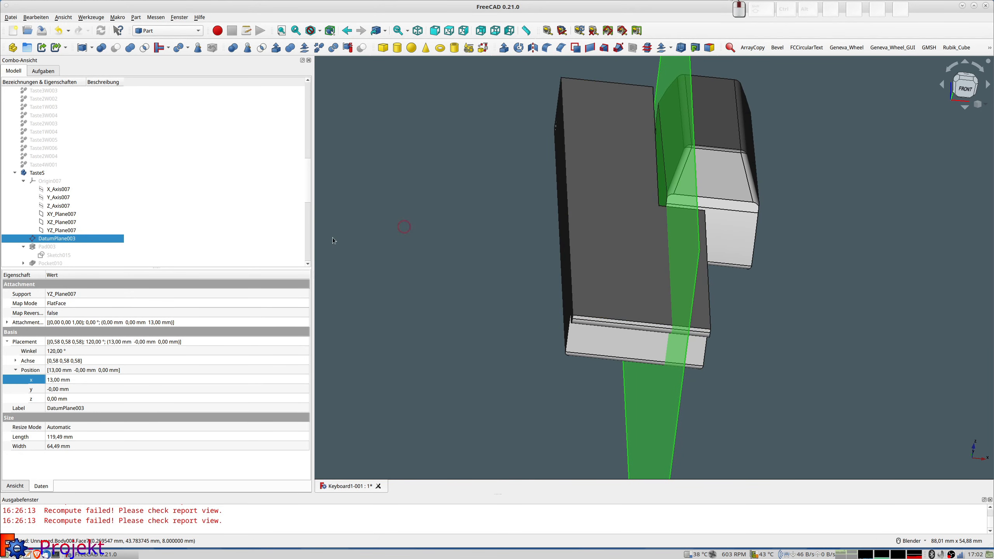
Step: Open Sketch015 of Pad003, review the black key's dimensioned side profile and close the sketch
left_click(55, 256)
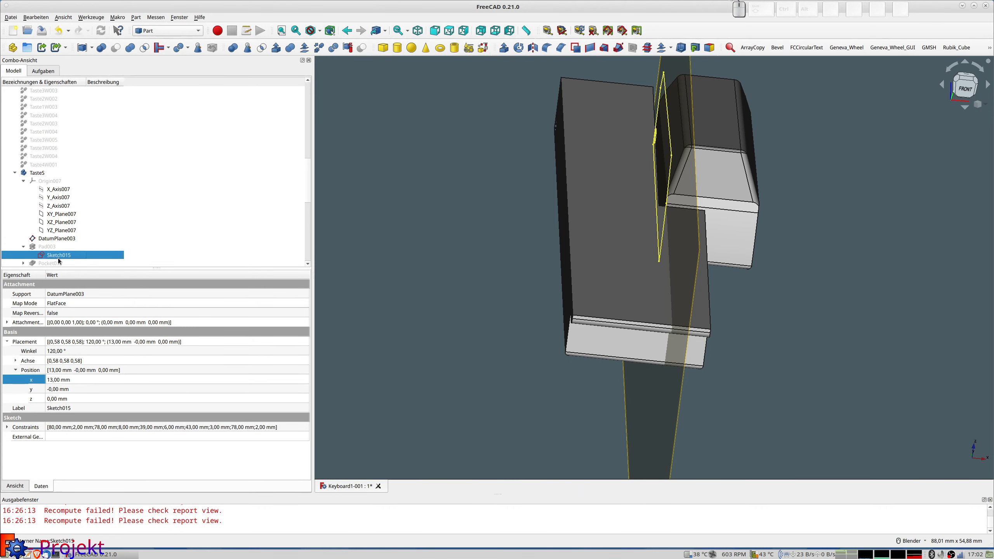
double_click(58, 255)
middle_click_drag(800, 297, 556, 298, "shift")
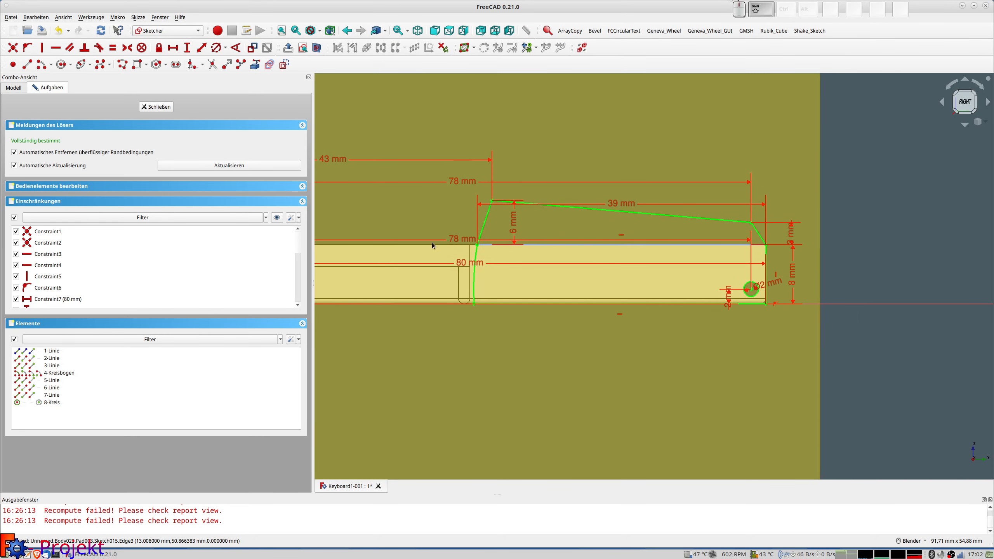
left_click(157, 107)
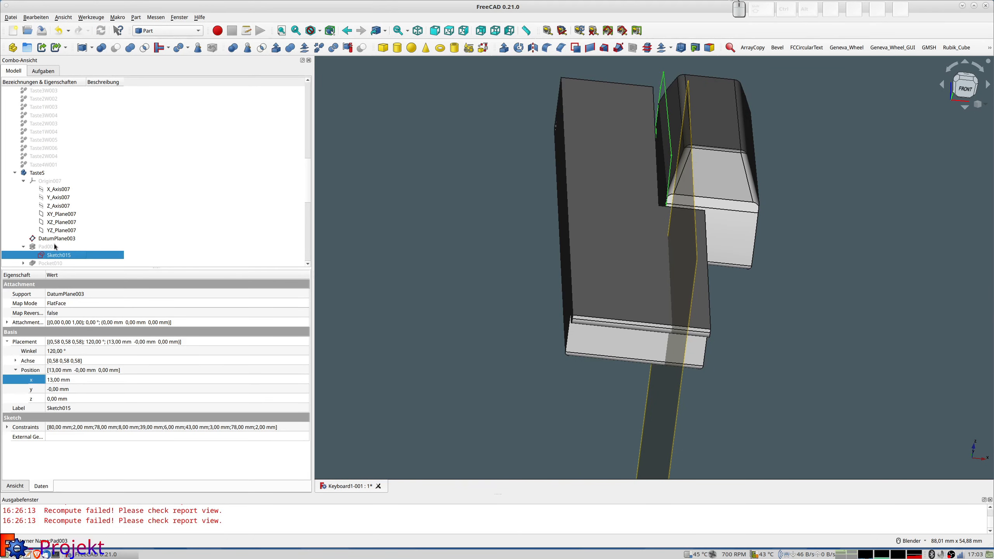
Step: Hide DatumPlane003 and review the Sketch015 profile again without the plane covering it
double_click(57, 256)
middle_click_drag(614, 273, 432, 279, "shift")
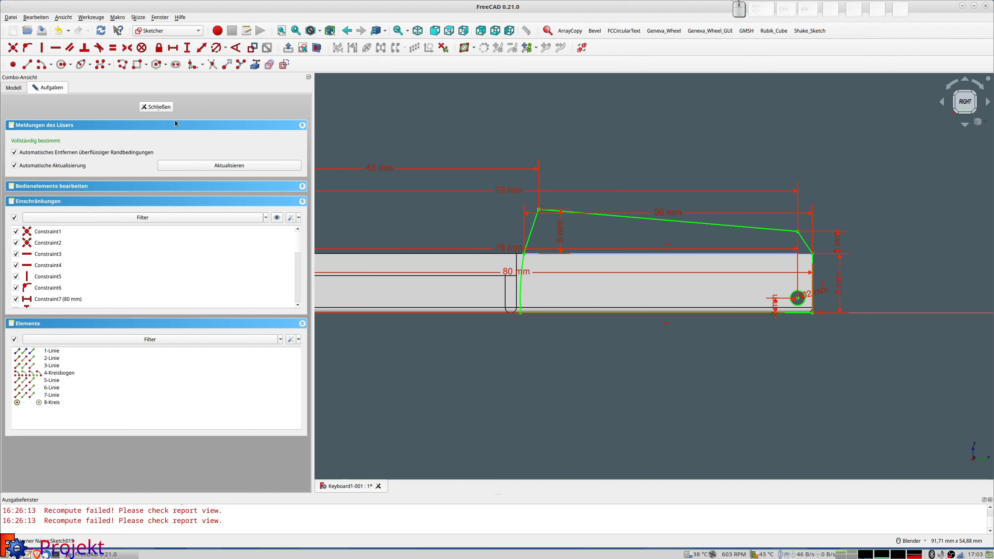
left_click(156, 107)
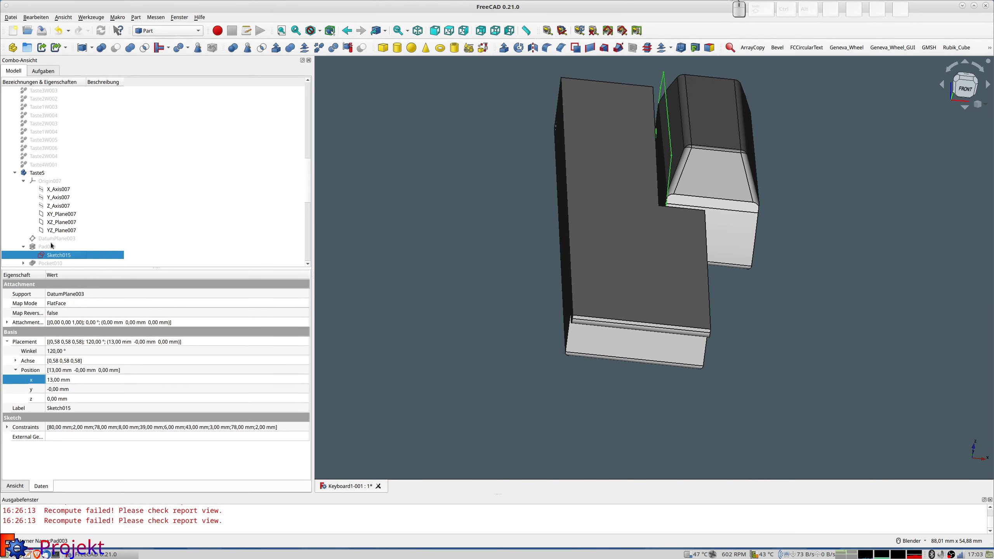
Step: Display the Pad003 extrusion of the black key with Sketch015 hidden and inspect its solid shape
left_click(51, 246)
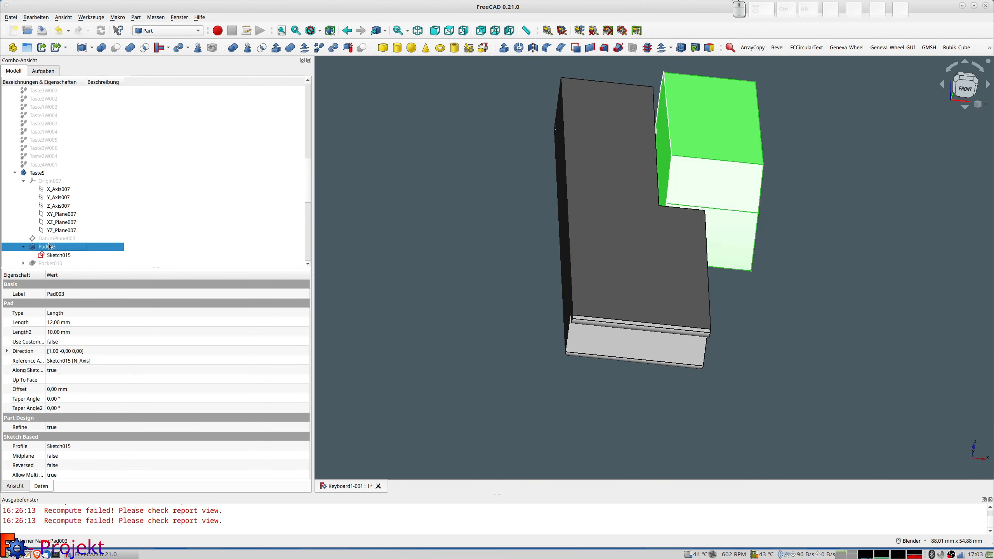
mouse_move(746, 189)
middle_mouse_down()
mouse_move(788, 169)
mouse_move(747, 191)
middle_mouse_up()
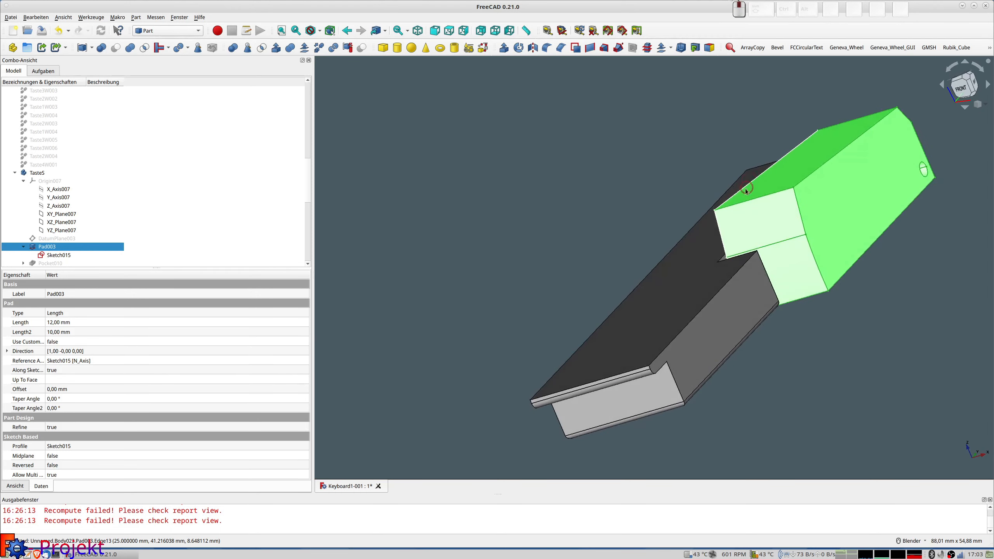
left_click(55, 258)
scroll(56, 250, "down", 2)
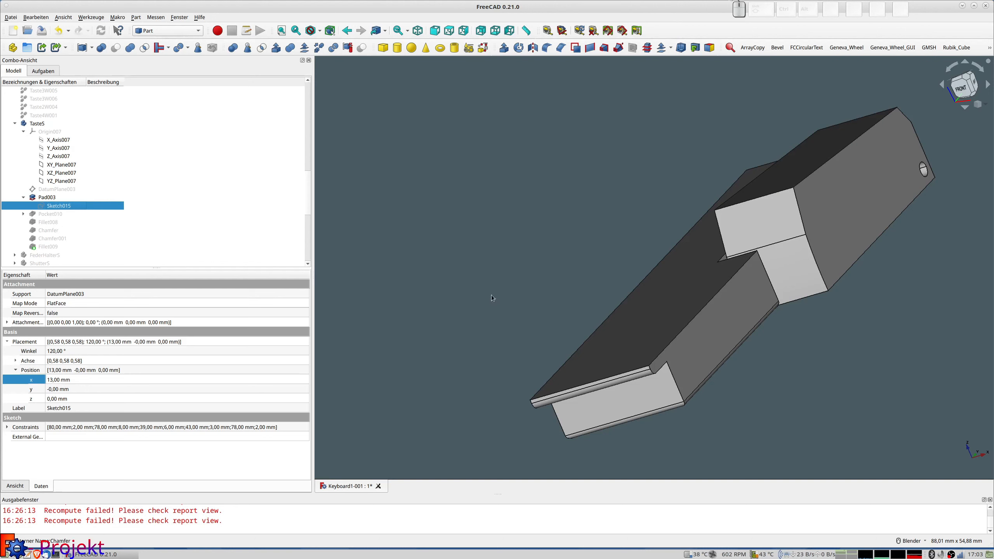
Step: Expand Pocket010 and review the cutout rectangle in Sketch016 on the black key's underside
middle_click_drag(493, 299, 444, 265)
left_click(45, 216)
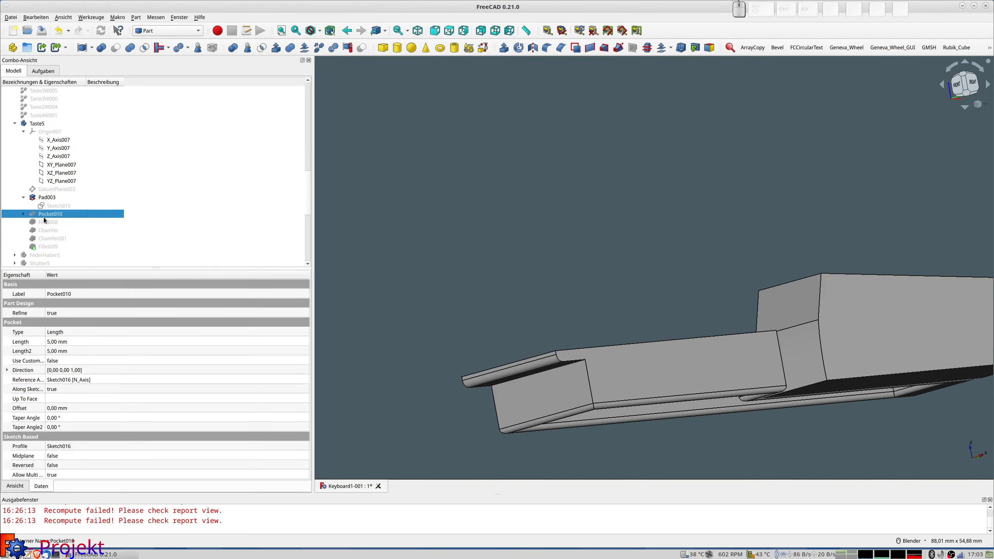
left_click(23, 214)
double_click(57, 223)
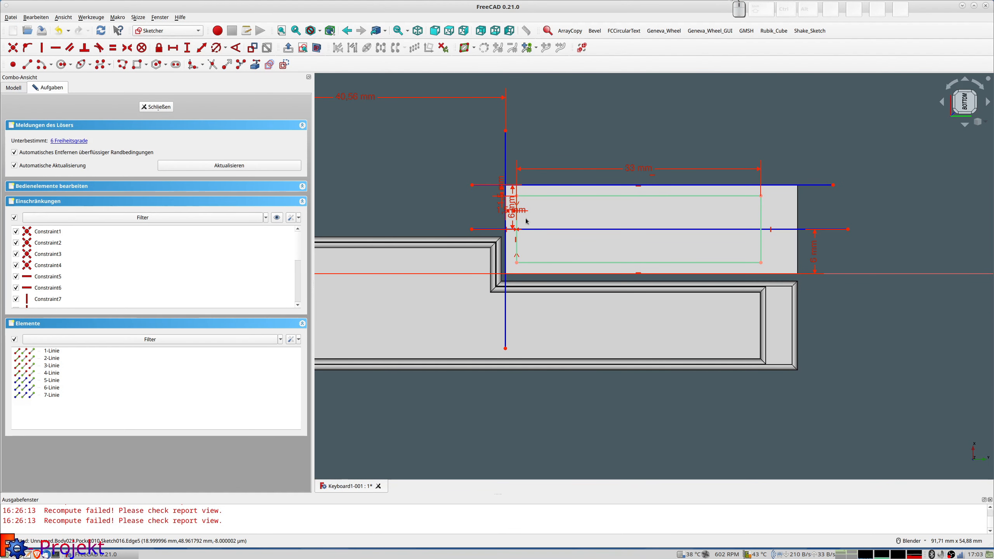
scroll(510, 211, "up", 4)
scroll(510, 211, "down", 3)
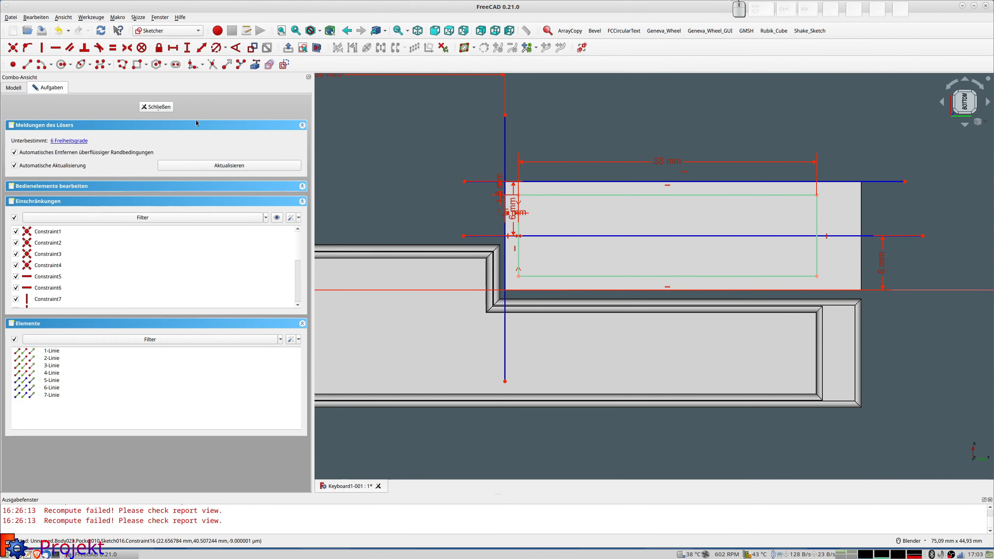
left_click(156, 106)
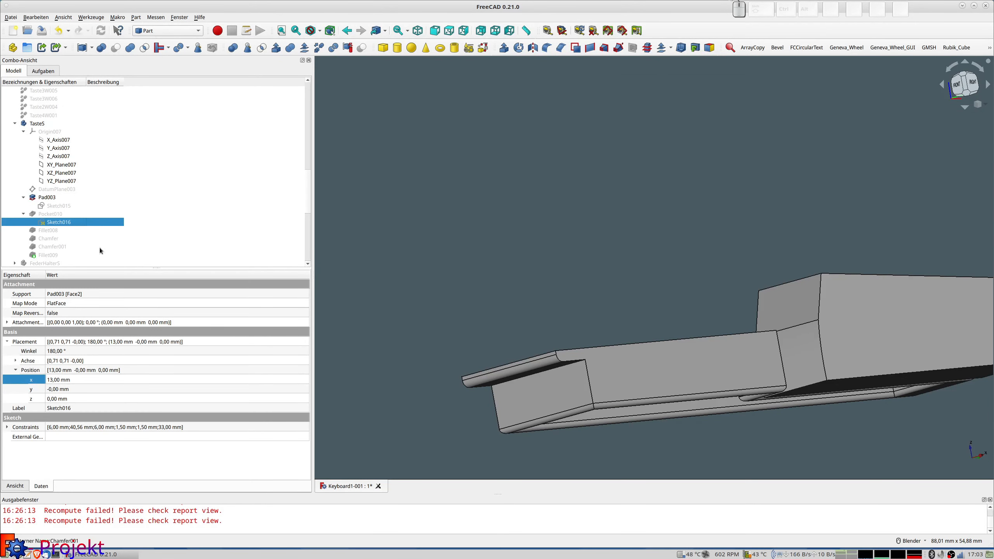
Step: Step the displayed state of TasteS through Pocket010, Fillet008 and Chamfer to examine each feature
left_click(49, 213)
mouse_move(674, 314)
middle_mouse_down()
mouse_move(734, 329)
mouse_move(681, 250)
middle_mouse_up()
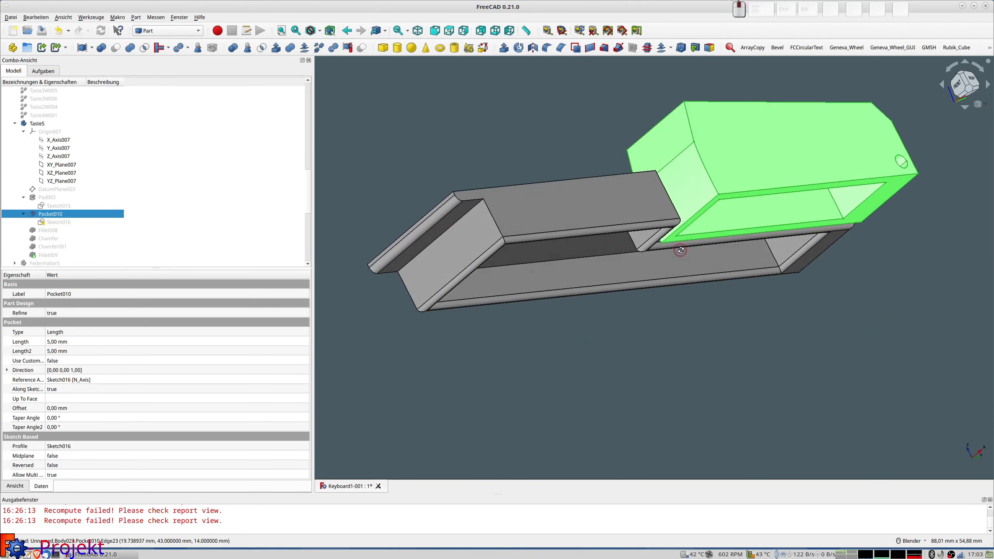
left_click(47, 230)
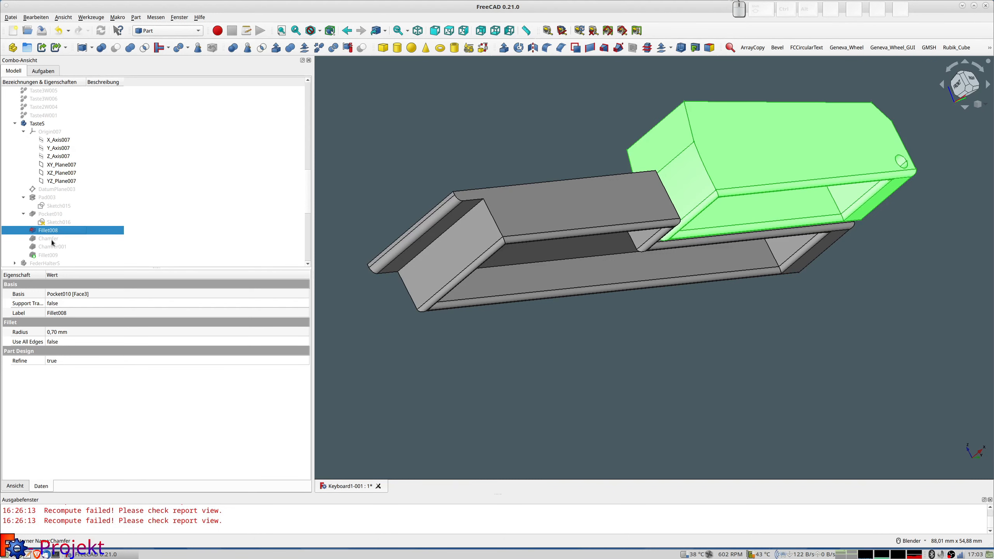
left_click(49, 239)
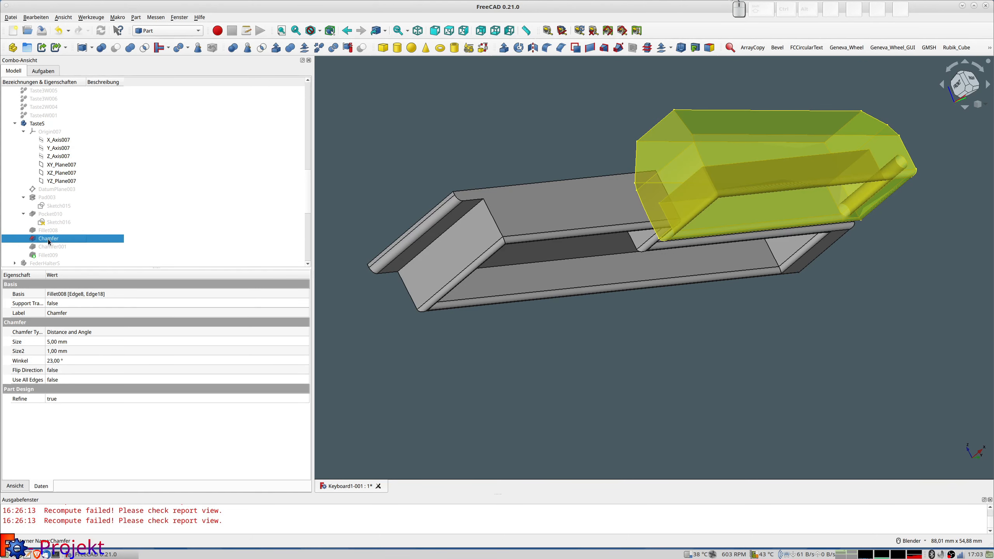
Step: Display Chamfer001 and the final Fillet009 of TasteS and inspect the finished black key edges
left_click(51, 246)
key("space")
left_click(48, 255)
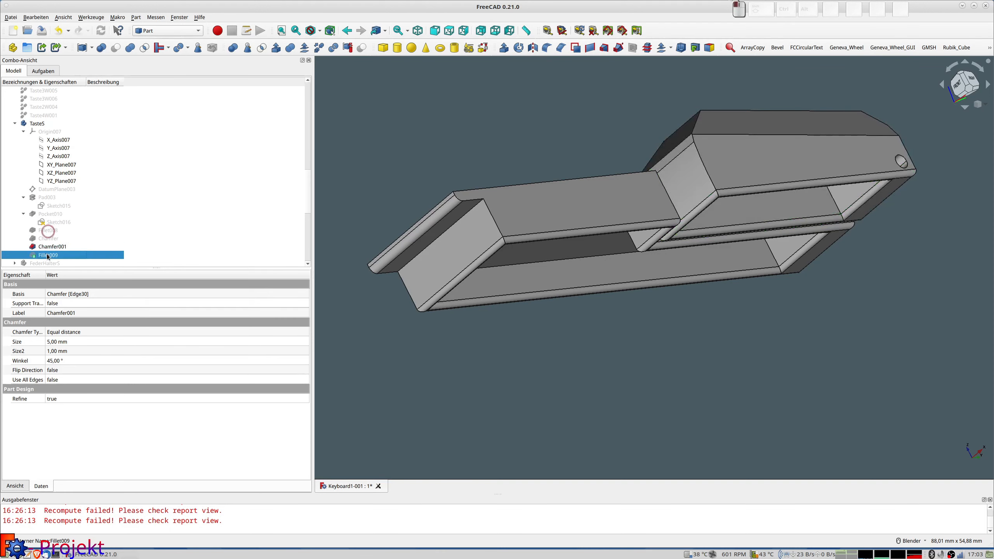
key("space")
scroll(641, 235, "up", 3)
middle_click_drag(644, 242, 712, 288)
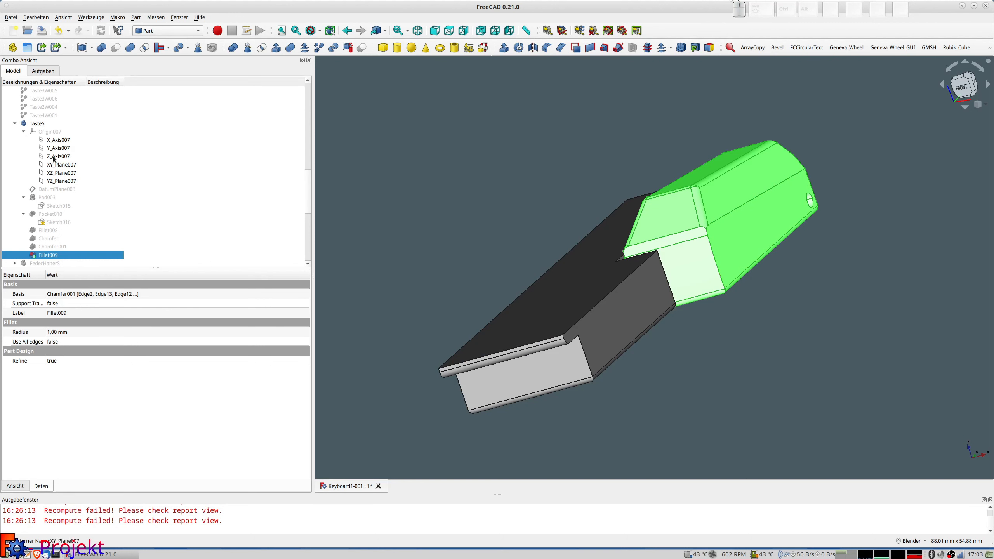
Step: Select the TasteS body and examine the finished black key beside the white key from several angles
left_click(36, 124)
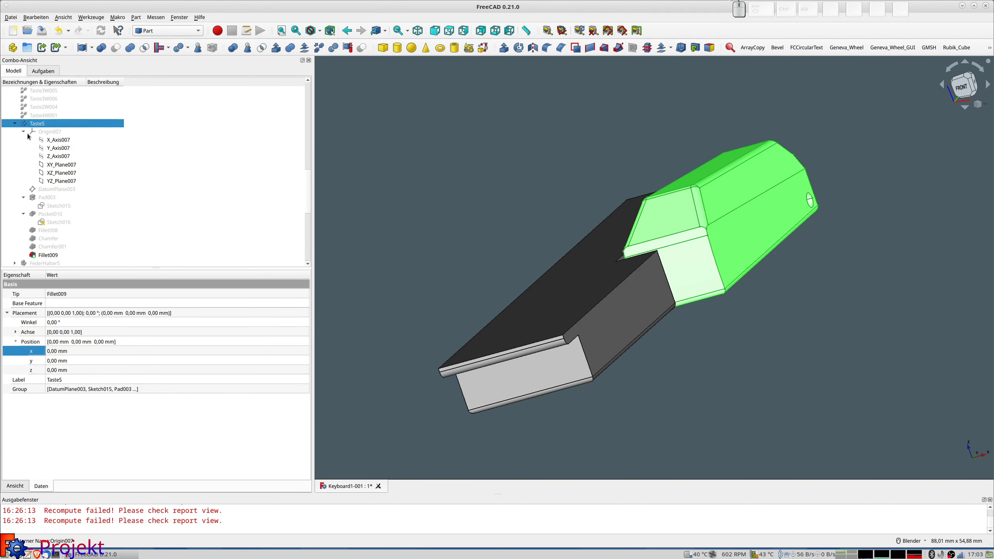
middle_click_drag(845, 246, 761, 270)
middle_click_drag(881, 220, 470, 316, "shift")
middle_click_drag(696, 241, 777, 188, "shift")
mouse_move(708, 228)
middle_mouse_down()
mouse_move(646, 251)
mouse_move(715, 236)
middle_mouse_up()
middle_click_drag(545, 292, 779, 247, "shift")
middle_click_drag(777, 243, 795, 258)
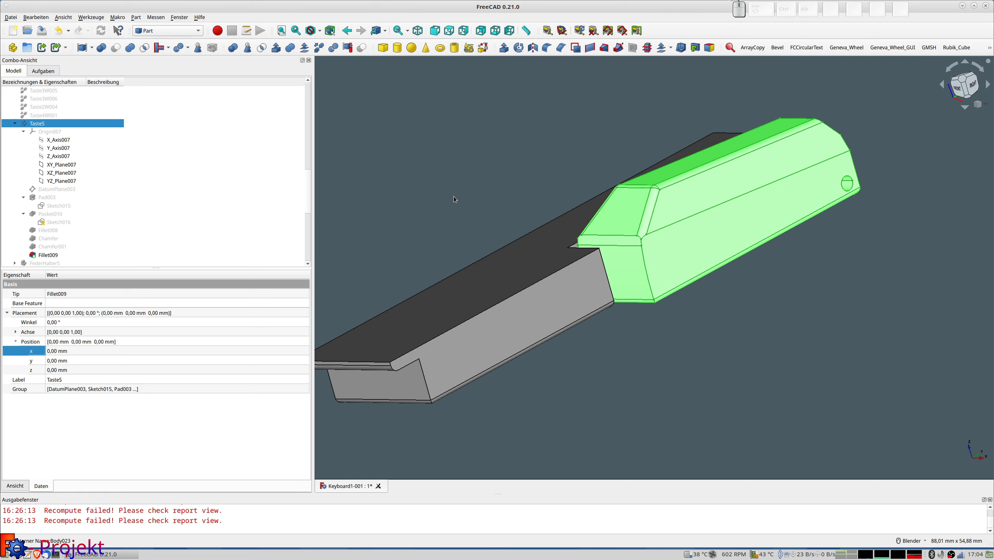
Step: Collapse TasteS, display the spring holder FederHalterS and inspect it on the black key's underside
left_click(15, 124)
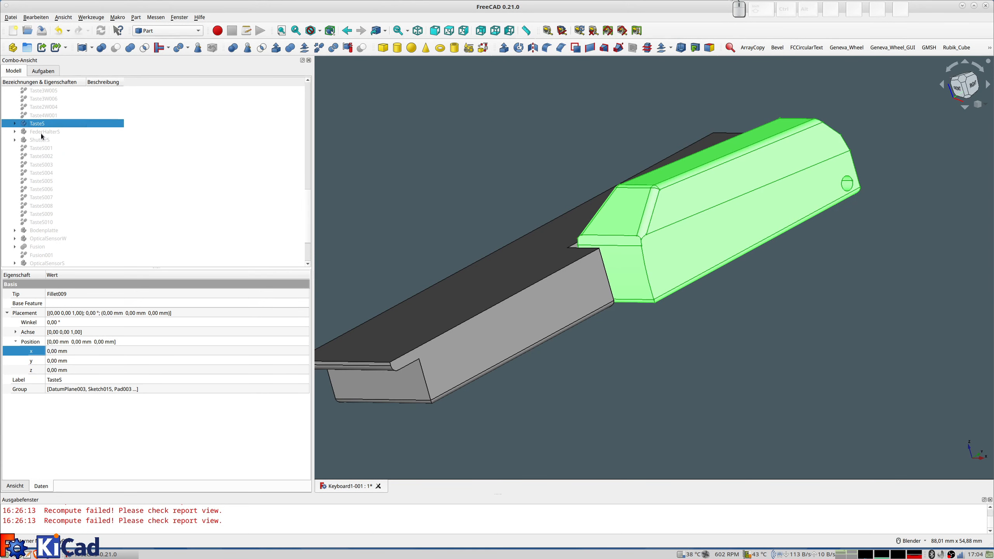
left_click(39, 132)
key("space")
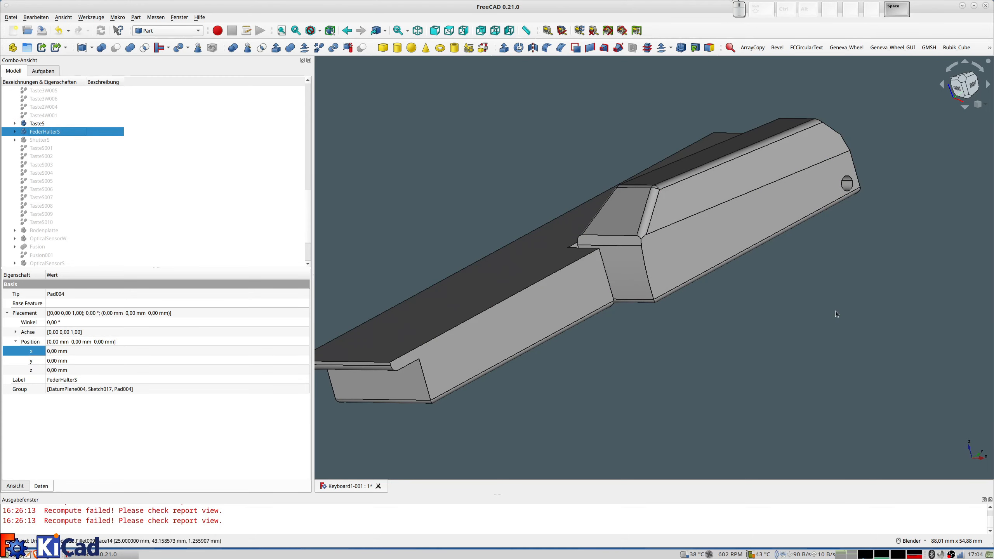
middle_click_drag(835, 311, 756, 240)
middle_click_drag(819, 338, 704, 178)
middle_click_drag(748, 276, 711, 253)
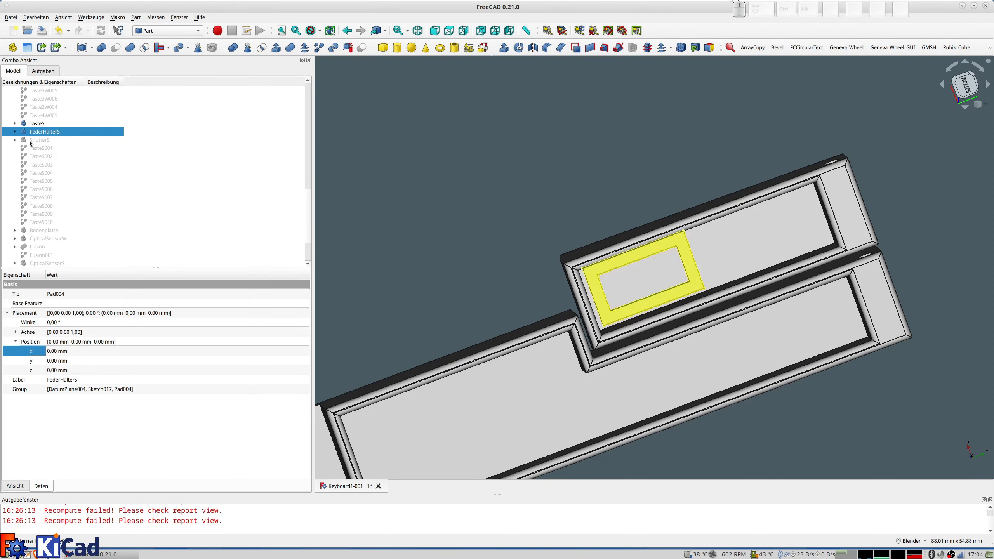
Step: Display the ShutterS body and inspect it up close inside the hollow black key
left_click(40, 139)
key("space")
middle_click_drag(665, 259, 711, 346)
scroll(724, 277, "up", 3)
scroll(725, 279, "up", 3)
middle_click_drag(726, 271, 742, 250)
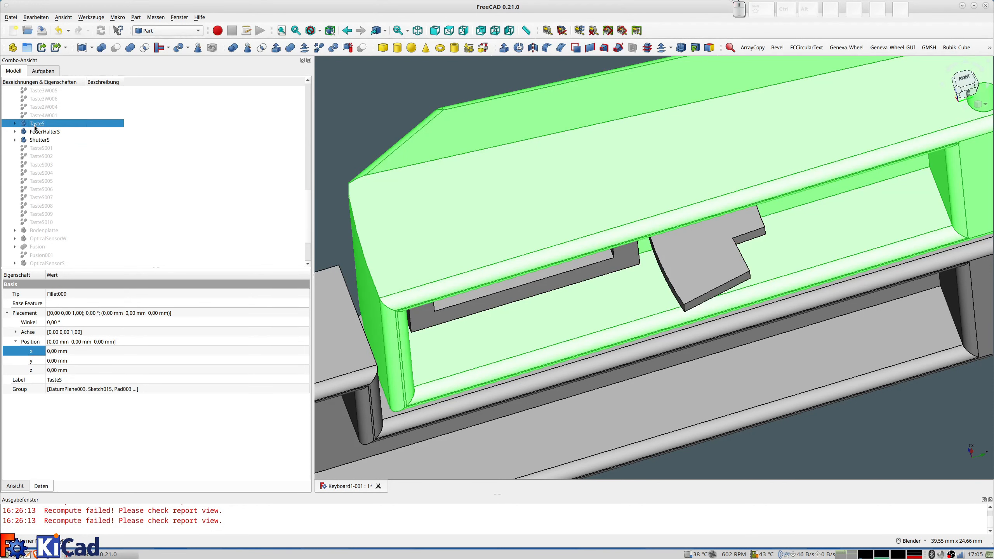
Step: Replace the TasteS body in the view with its black key copies TasteS001 through TasteS010
left_click(41, 150)
key("space")
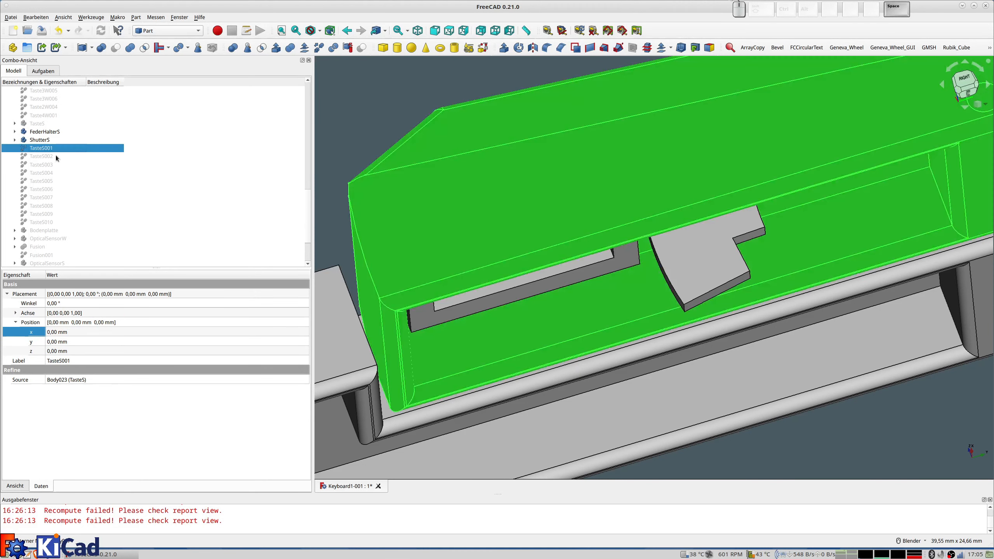
scroll(234, 197, "down", 3)
scroll(41, 133, "up", 1)
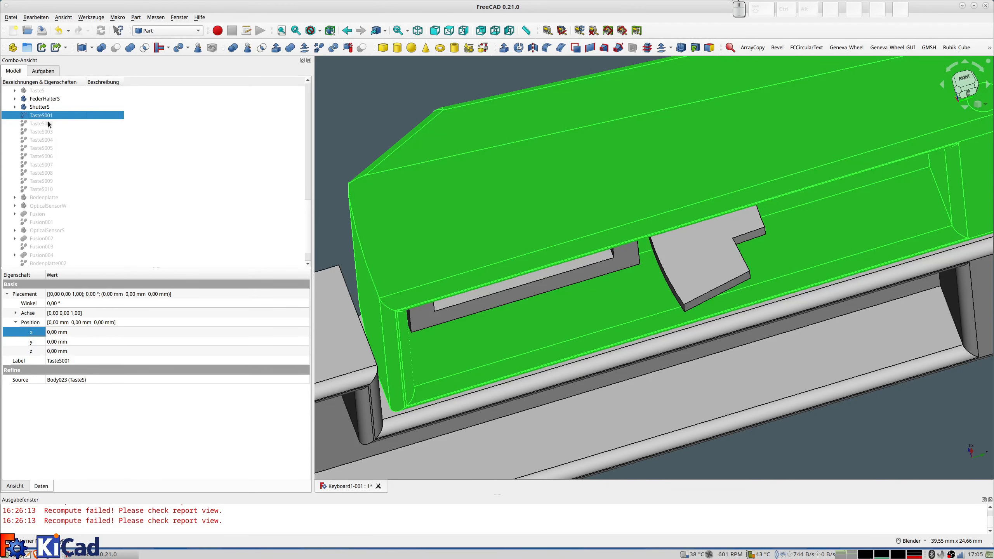
left_click(44, 123)
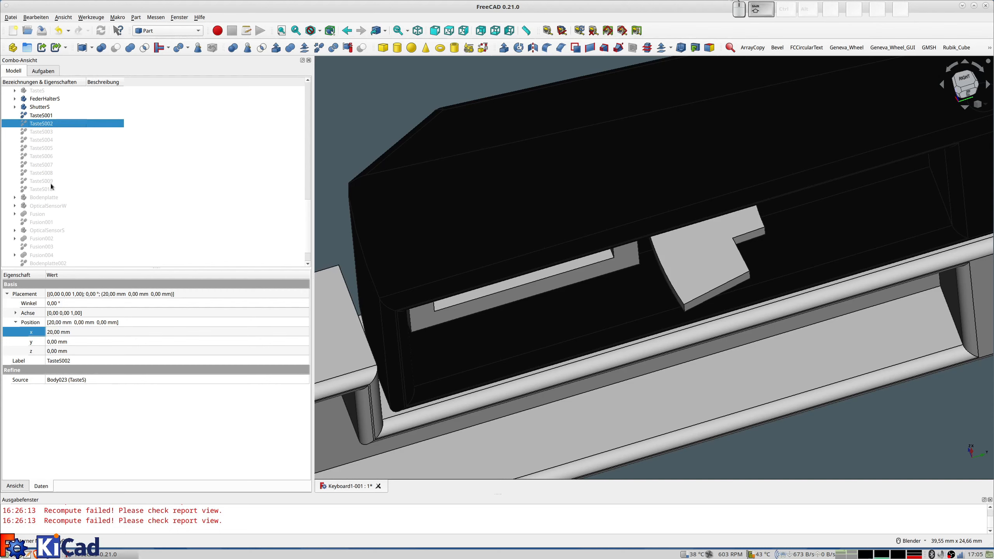
left_click(50, 189, "shift")
key("space")
scroll(570, 241, "down", 8)
middle_click_drag(537, 190, 686, 251)
left_click(554, 307)
middle_click_drag(590, 316, 641, 284)
Step: Display the remaining white key copies, Taste3W001 through Taste4W001, to complete the keyboard
scroll(148, 115, "up", 7)
left_click(44, 148)
left_click(50, 255, "shift")
key("space")
scroll(583, 242, "down", 3)
middle_click_drag(583, 242, 615, 325)
left_click(570, 309)
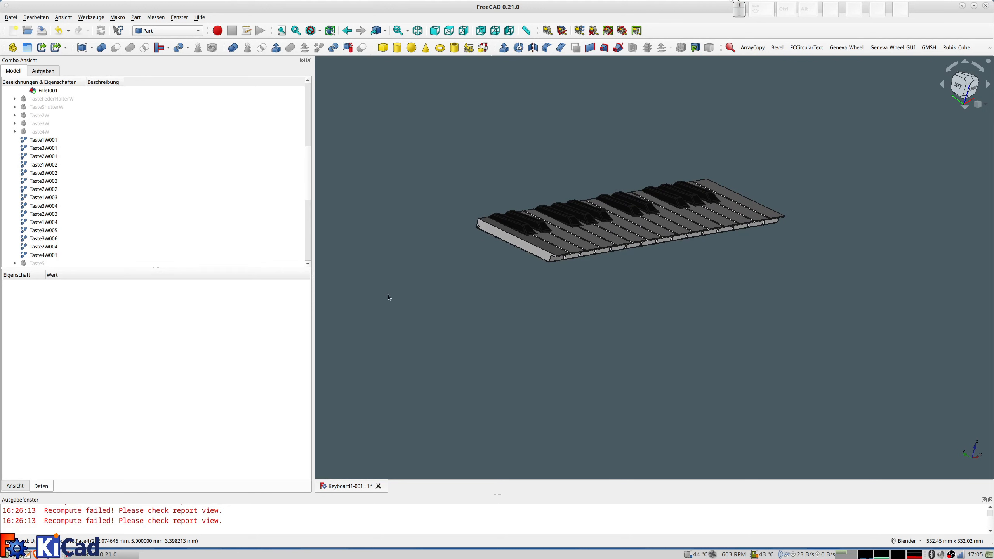
Step: Examine the complete keyboard from below, around the spring holder and shutter of the first black key
scroll(321, 280, "down", 2)
scroll(95, 222, "down", 2)
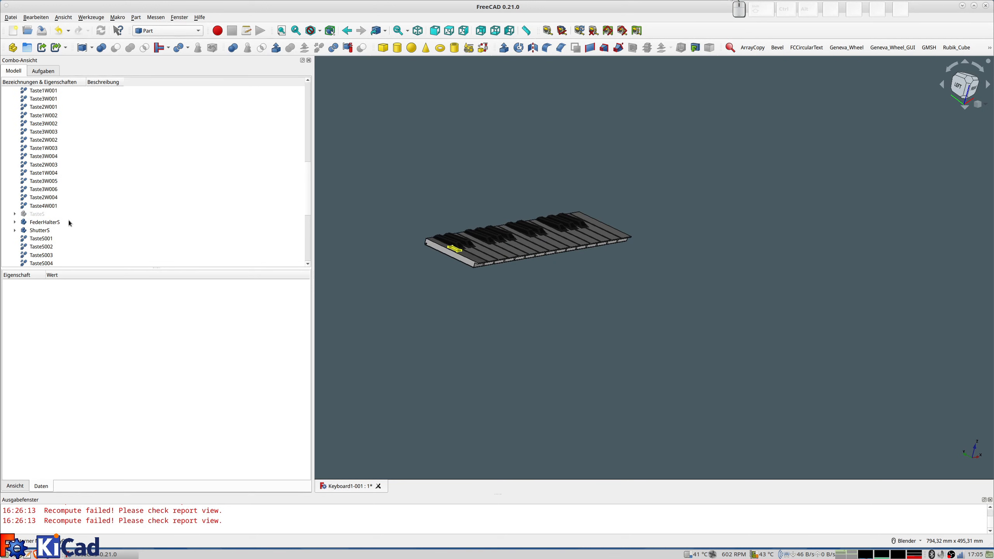
scroll(57, 235, "down", 1)
middle_click_drag(539, 316, 585, 225)
scroll(501, 231, "up", 4)
middle_click_drag(524, 215, 527, 129)
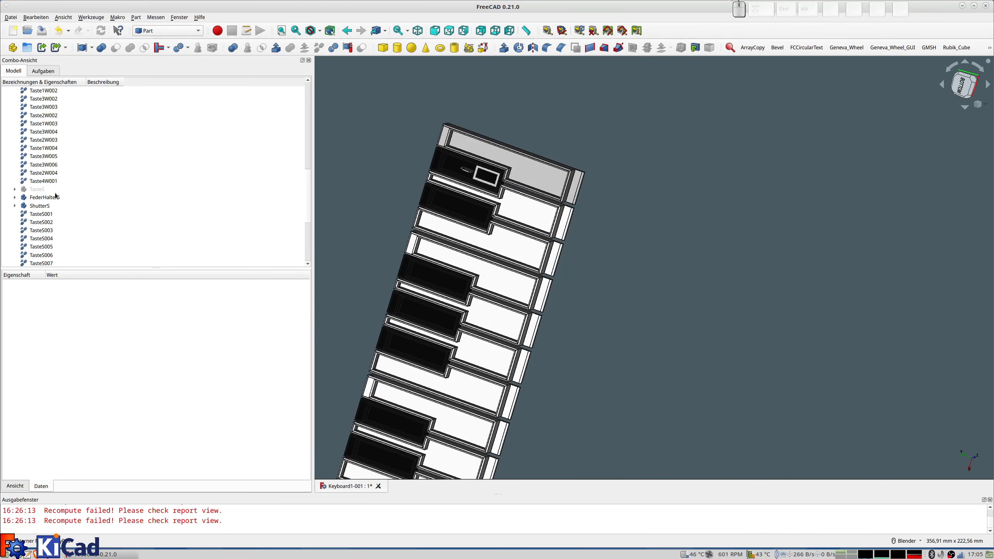
Step: Collapse the expanded Taste1W and TasteGrundW bodies in the model tree
scroll(54, 180, "up", 5)
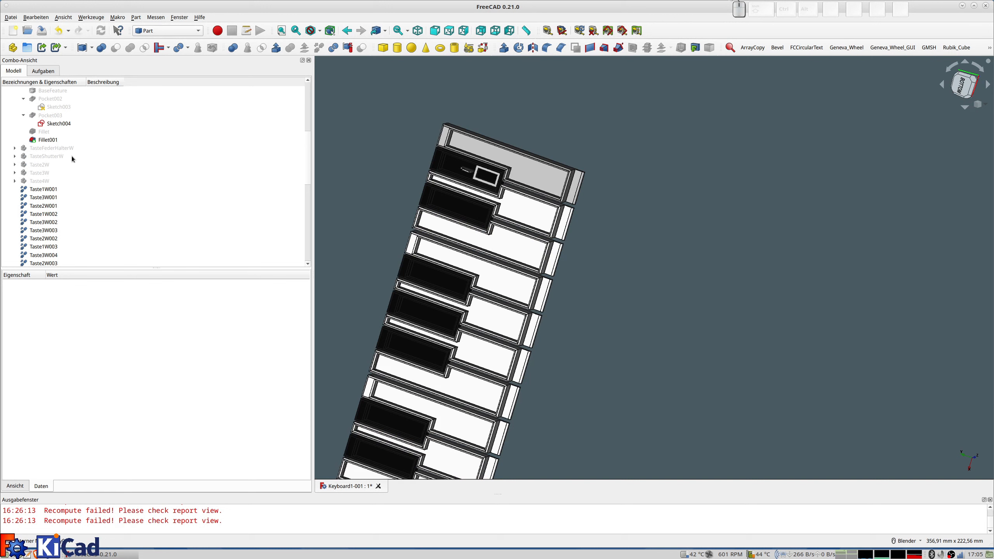
scroll(75, 156, "up", 3)
left_click(14, 148)
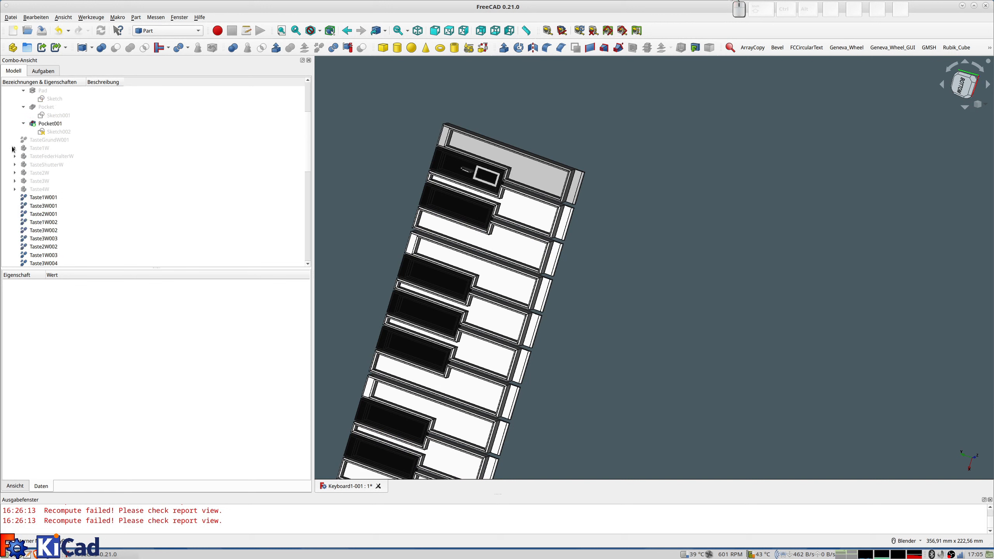
scroll(35, 116, "up", 3)
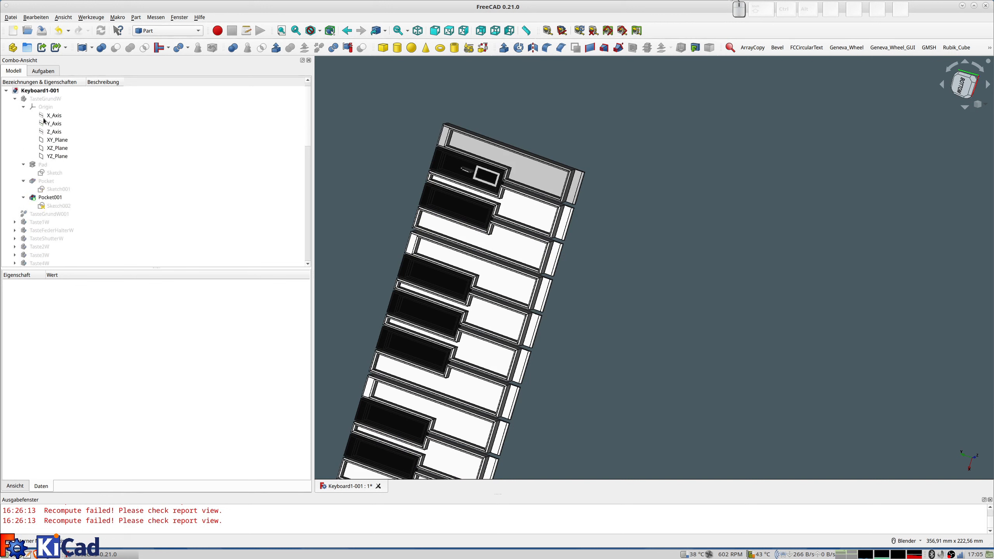
left_click(15, 99)
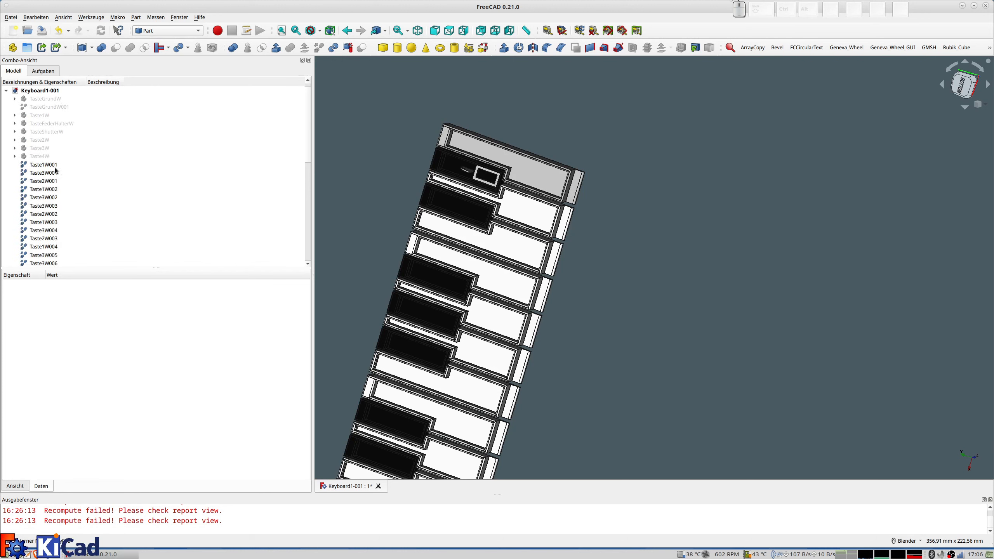
Step: Rename the white key's spring holder body TasteFederHalterW as FederHalterW
scroll(43, 160, "down", 4)
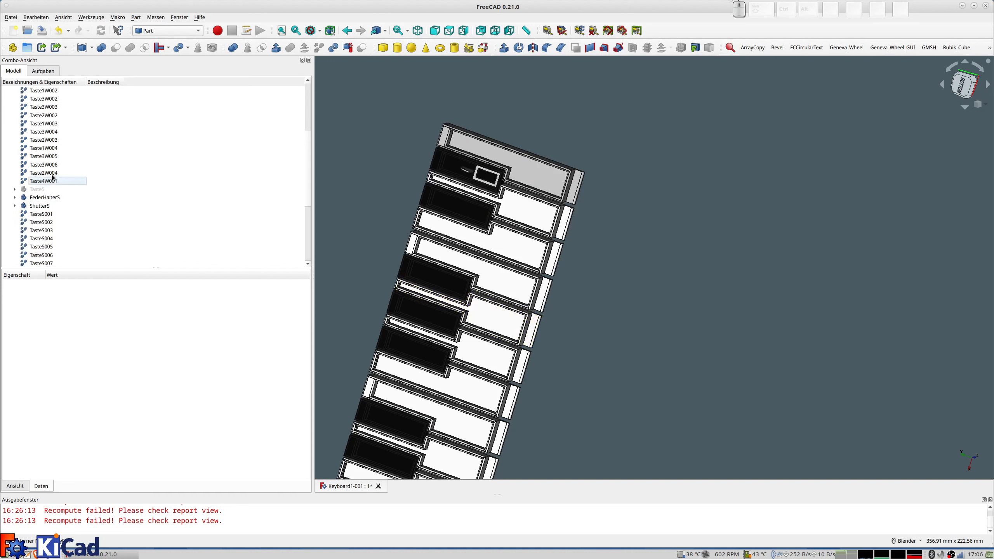
left_click(37, 189)
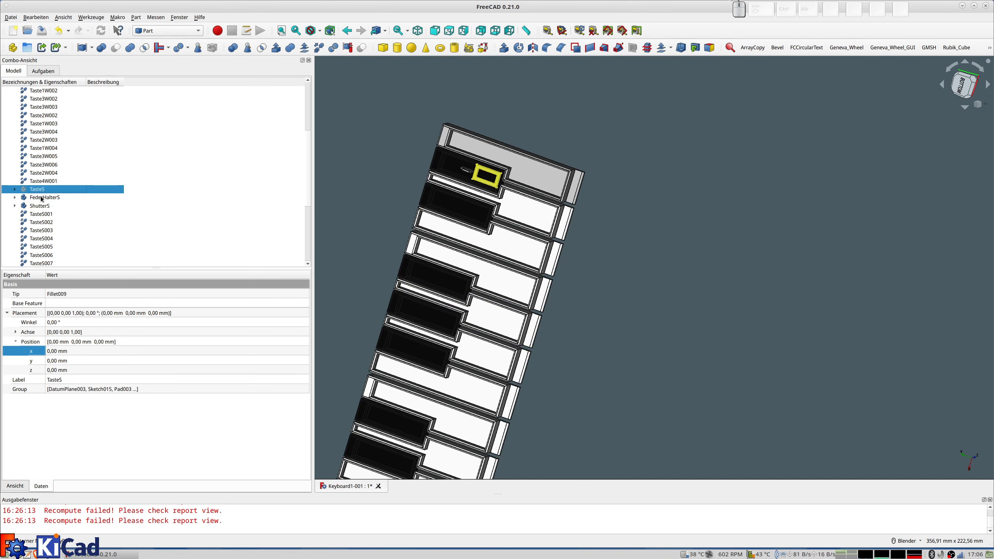
scroll(52, 145, "up", 3)
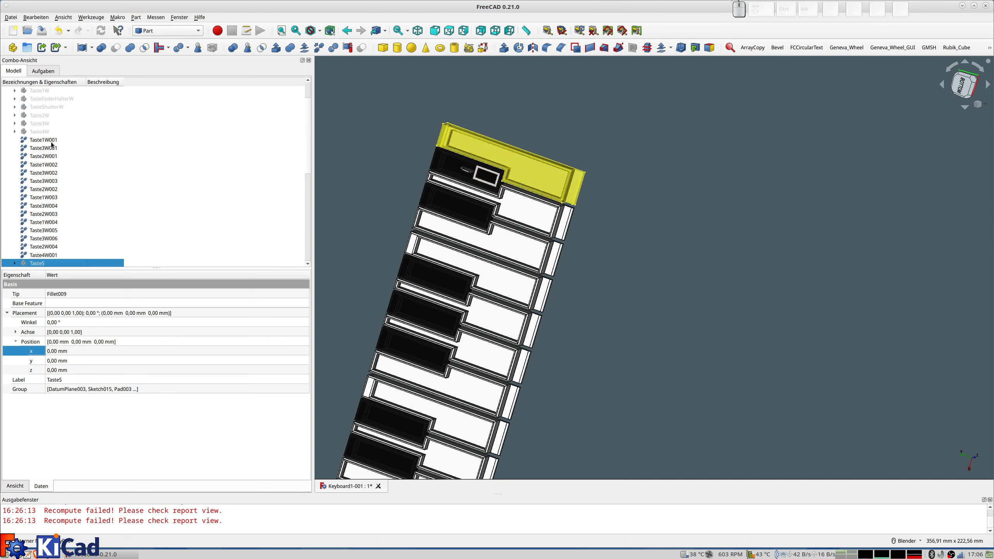
scroll(52, 145, "up", 2)
scroll(52, 145, "down", 3)
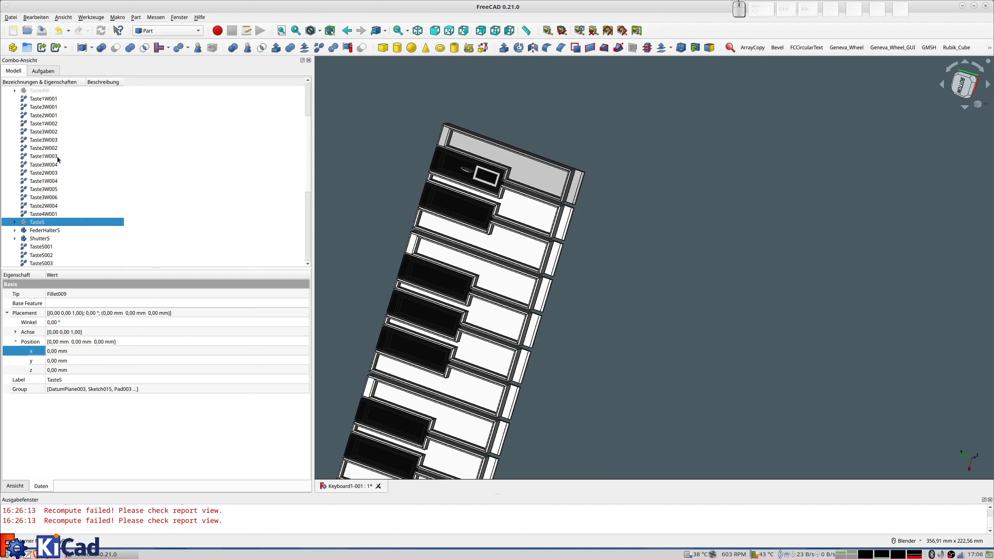
scroll(58, 159, "up", 3)
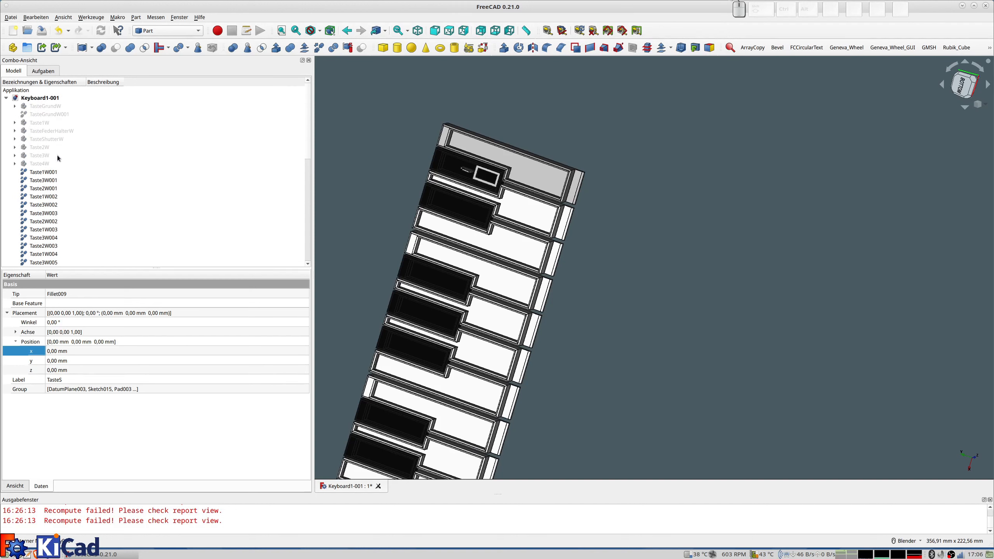
left_click(48, 132)
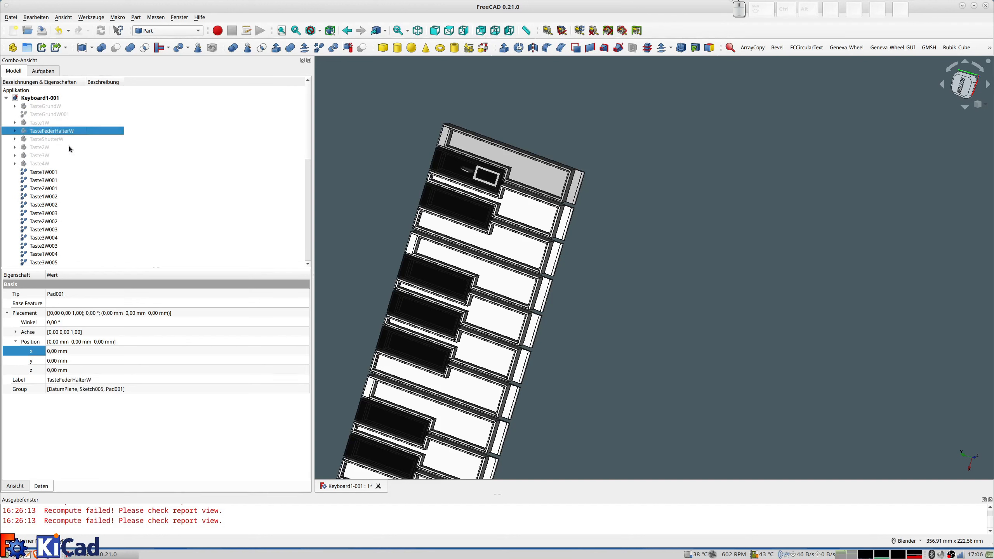
key("space")
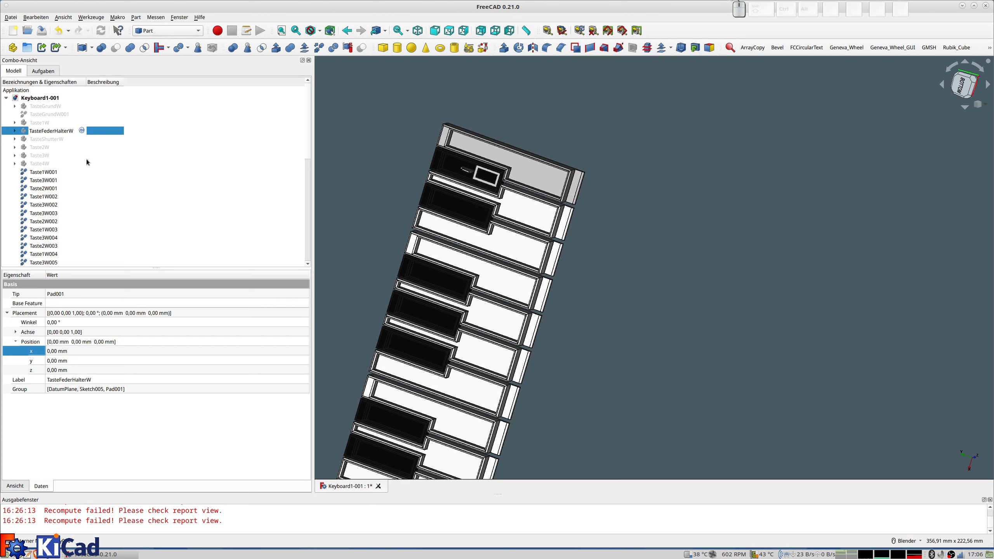
key("Delete")
key("Delete")
key("Delete")
key("Delete")
key("Delete")
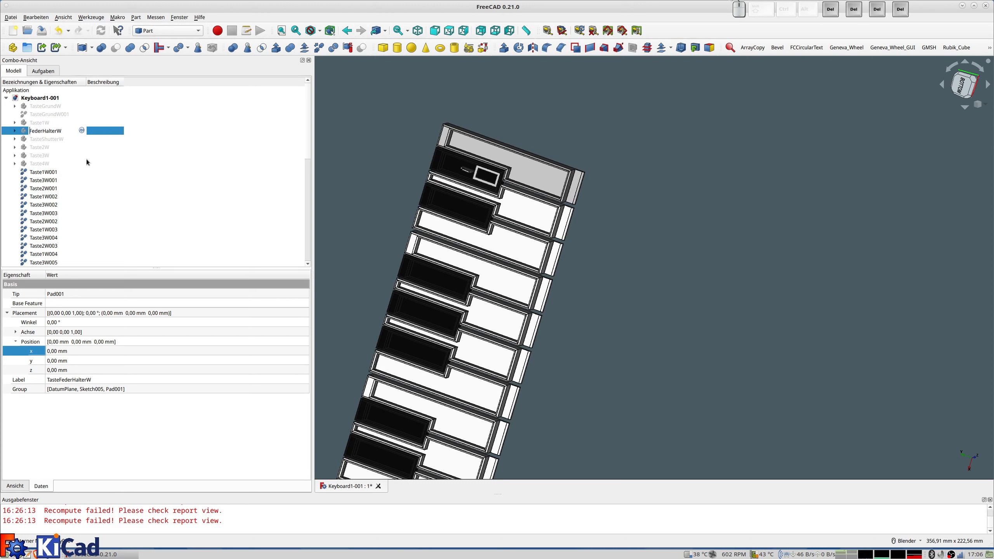
key("Return")
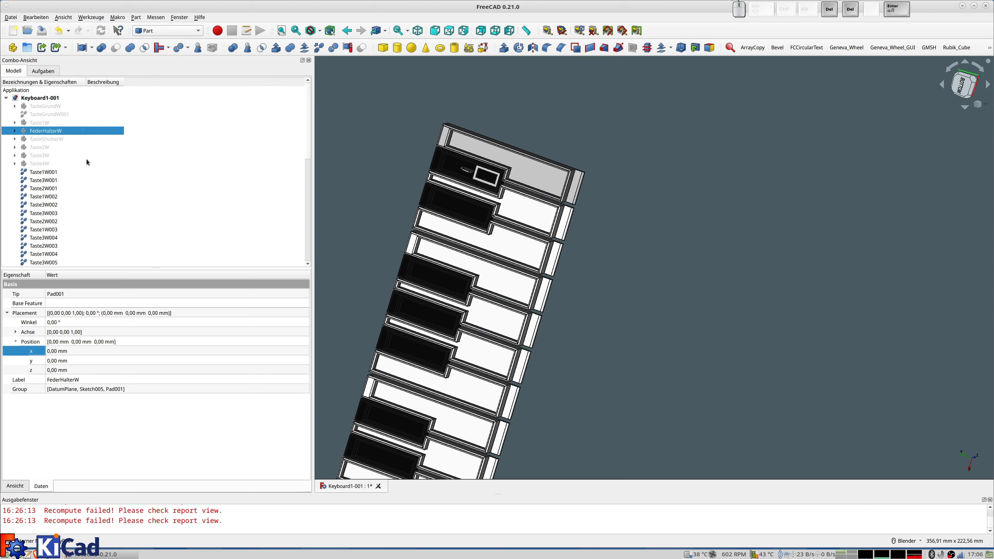
Step: Rename the white key's shutter body TasteShutterW as ShutterW
left_click(42, 141)
key("F2")
key("Left")
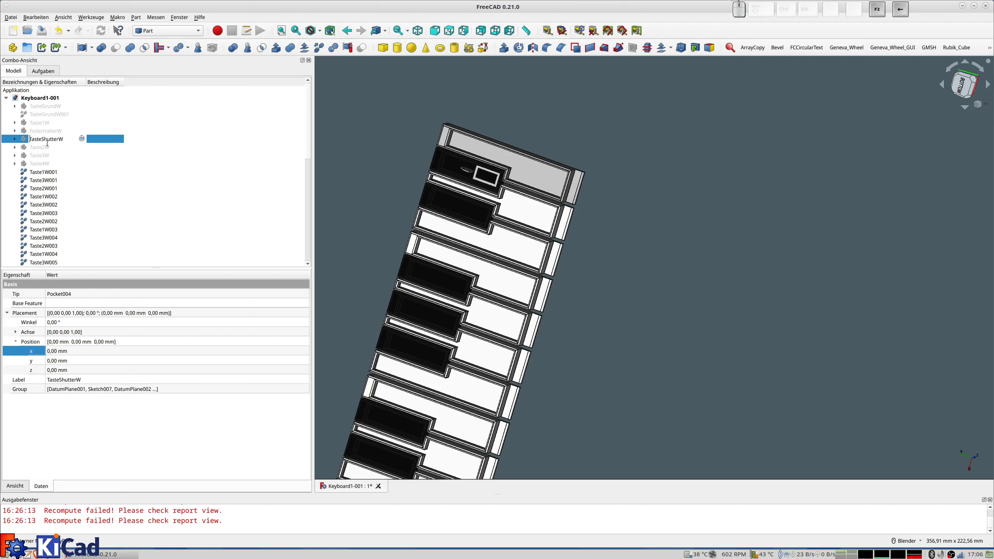
key("Delete")
key("Delete")
key("Delete")
key("Delete")
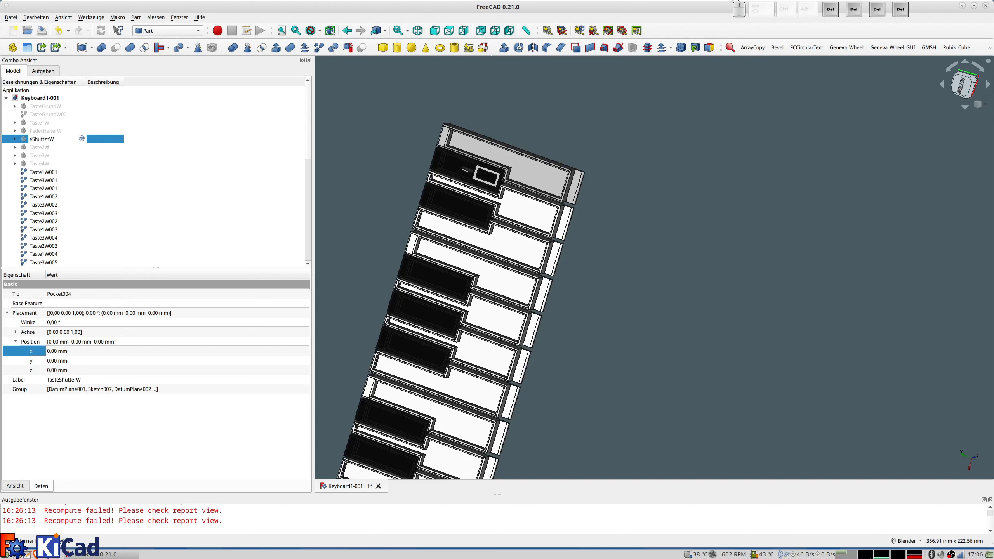
key("Return")
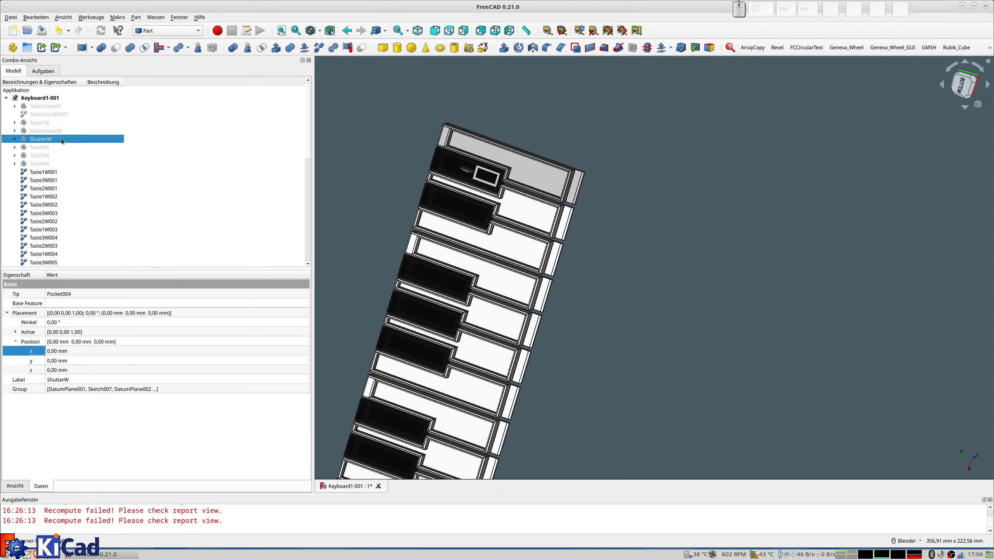
Step: Display the FederHalterW and ShutterW bodies and inspect them up close inside the first white key
left_click(50, 130)
key("space")
left_click(44, 140)
key("space")
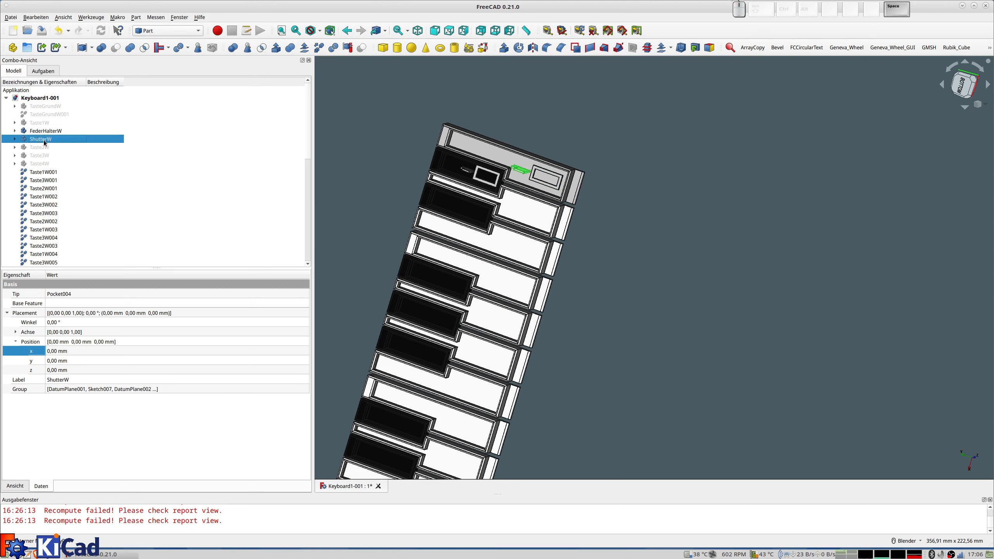
middle_click_drag(520, 221, 535, 218)
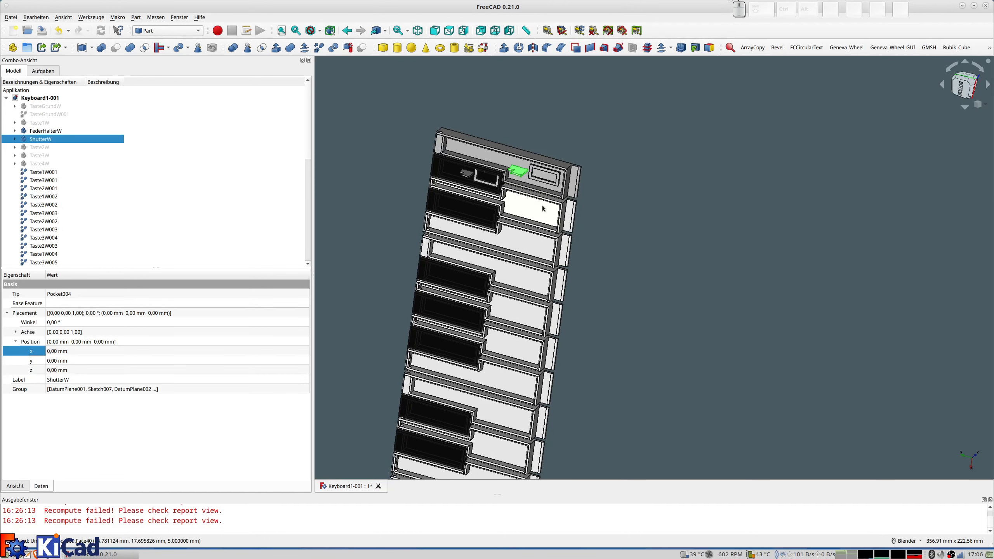
middle_click_drag(489, 182, 465, 180)
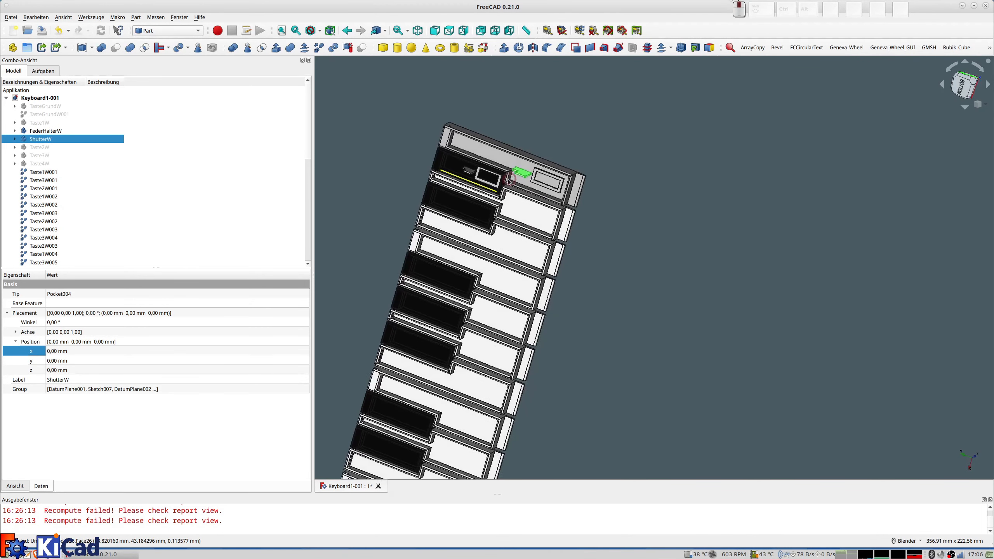
scroll(465, 181, "up", 3)
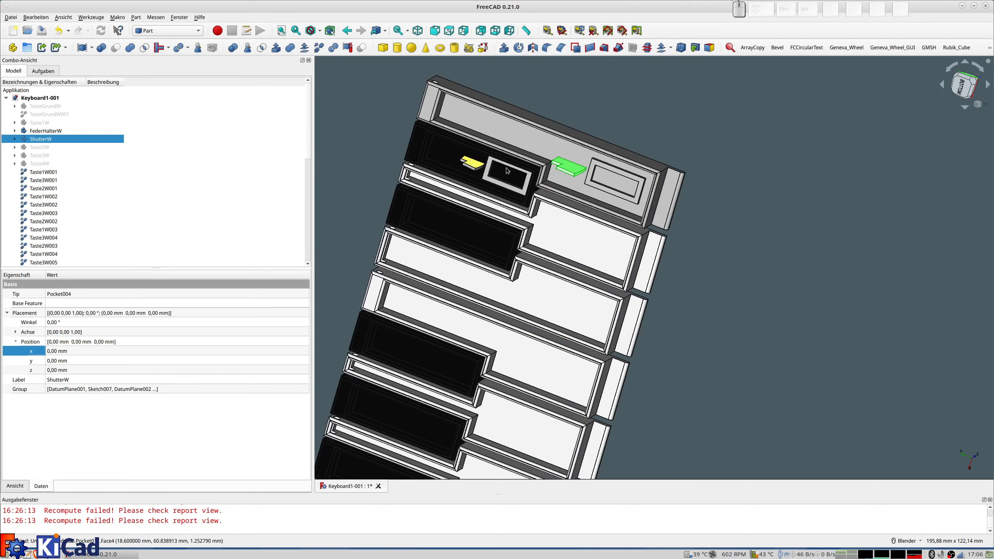
Step: Display the Bodenplatte body at its Pad006 stage and view the base plate beneath the keys from the side
scroll(71, 218, "down", 10)
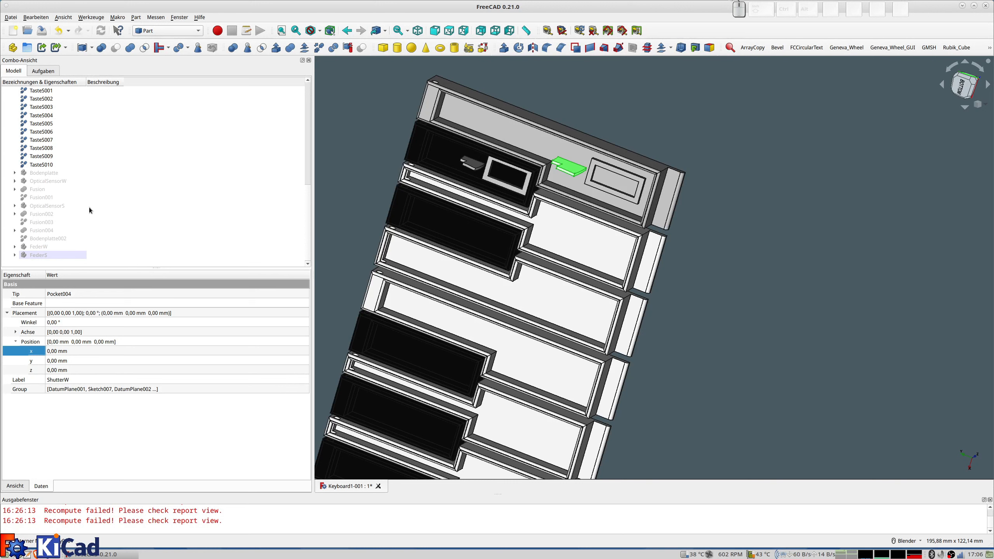
left_click(14, 173)
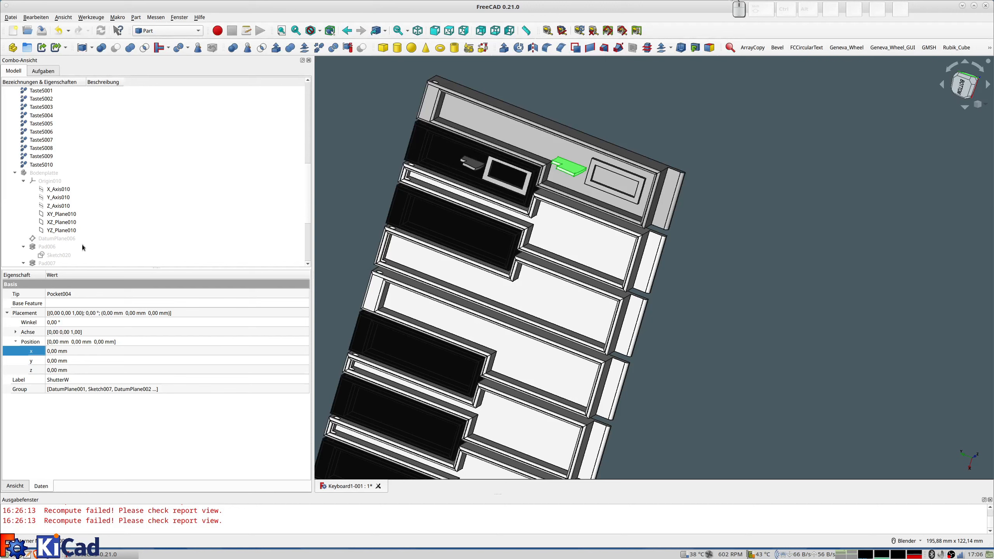
scroll(69, 232, "down", 1)
left_click(40, 148)
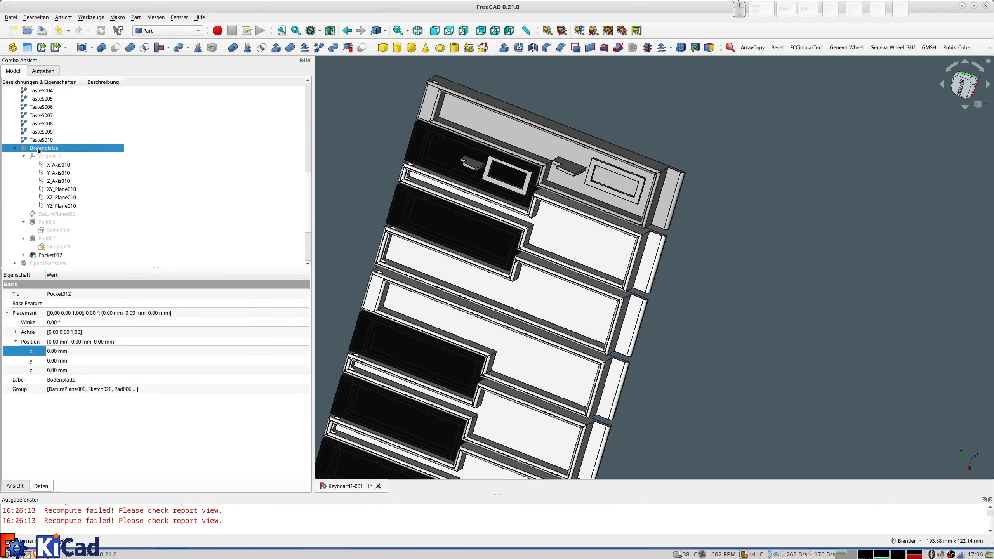
left_click(45, 224)
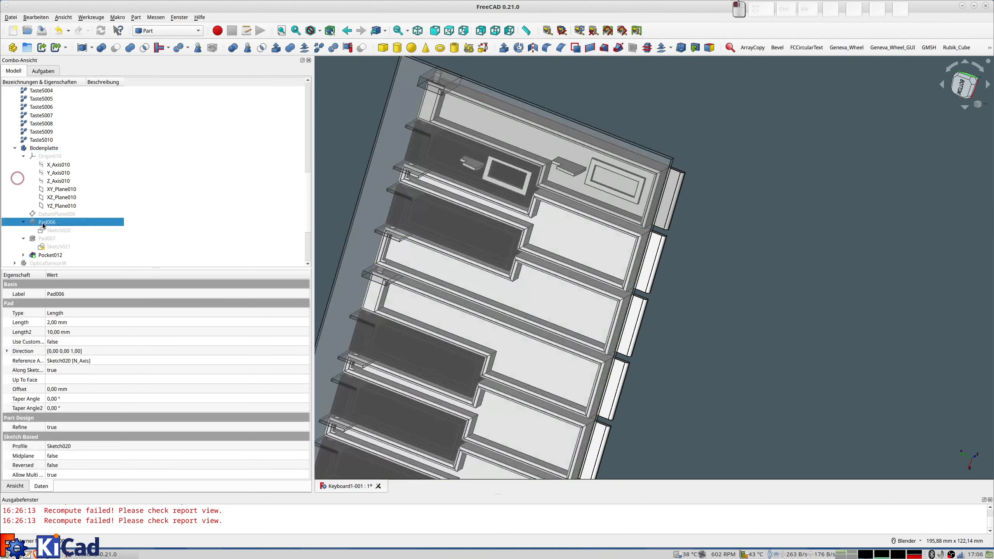
middle_click_drag(539, 224, 467, 329)
middle_click_drag(585, 248, 628, 235)
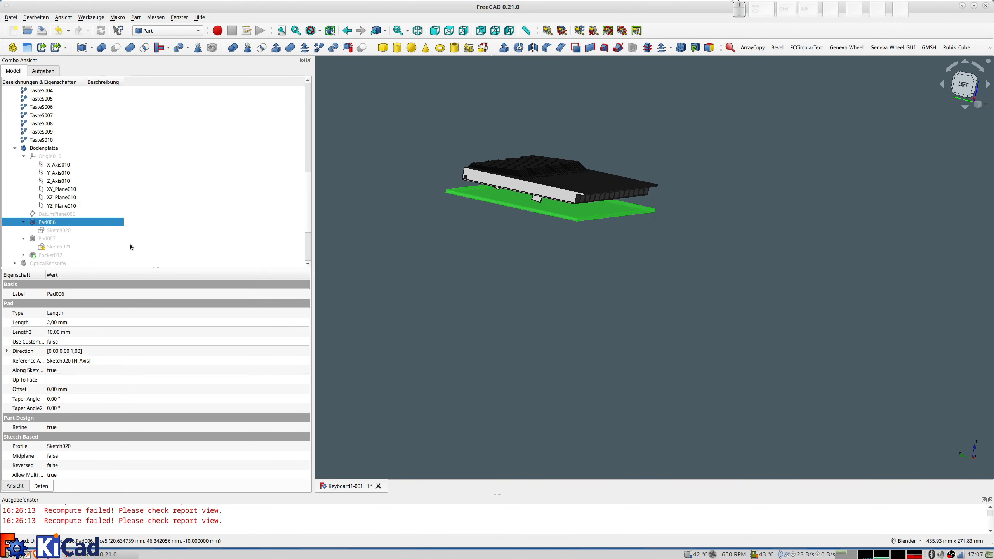
Step: Open Sketch021 of the base plate's Pad007 and examine the first small rectangles and their guide lines up close
double_click(65, 246)
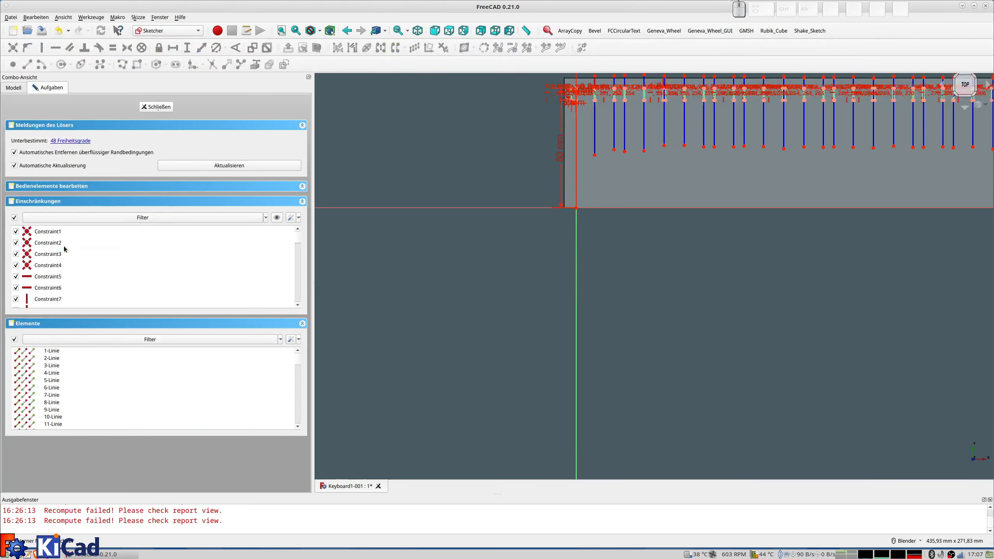
mouse_move(605, 110)
middle_mouse_down("shift")
mouse_move(549, 165)
mouse_move(465, 190)
middle_mouse_up("shift")
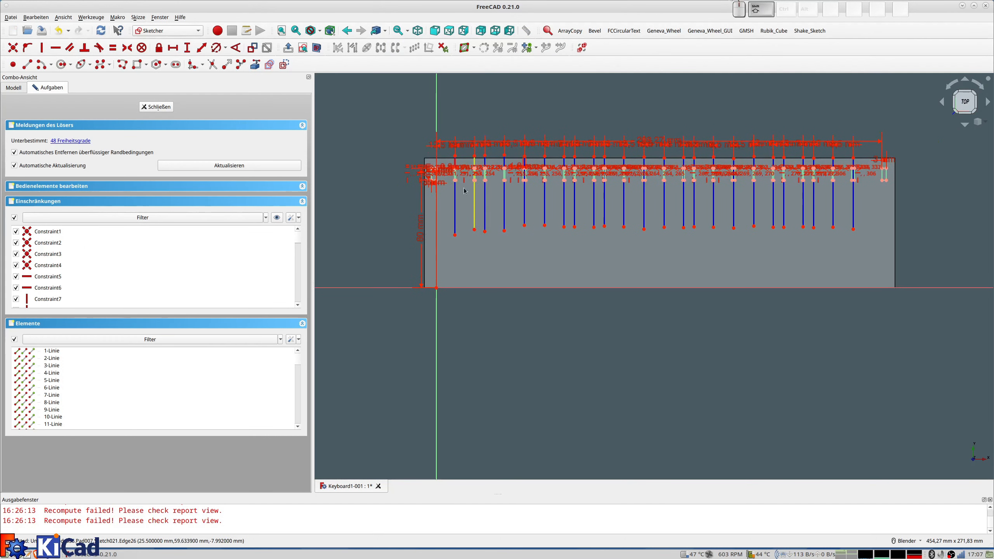
scroll(465, 190, "up", 5)
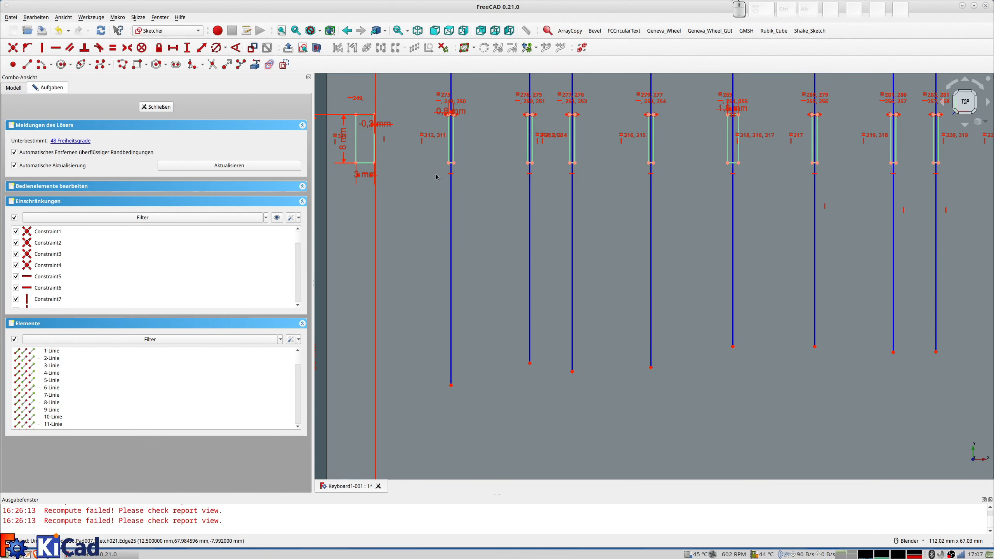
scroll(437, 177, "down", 1)
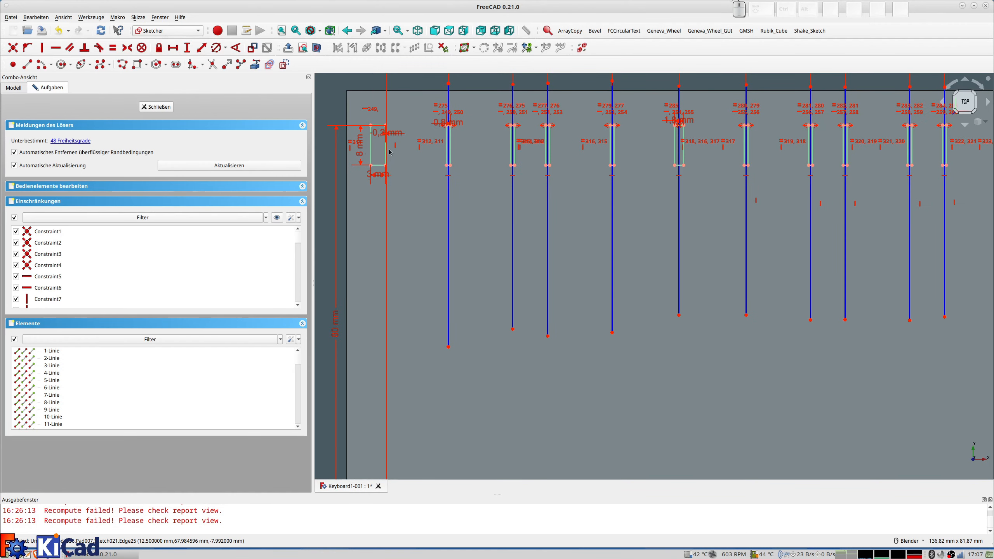
mouse_move(763, 193)
middle_mouse_down("shift")
mouse_move(617, 244)
mouse_move(264, 285)
mouse_move(662, 237)
mouse_move(798, 233)
middle_mouse_up("shift")
mouse_move(477, 200)
middle_mouse_down()
mouse_move(448, 202)
mouse_move(685, 184)
middle_mouse_up()
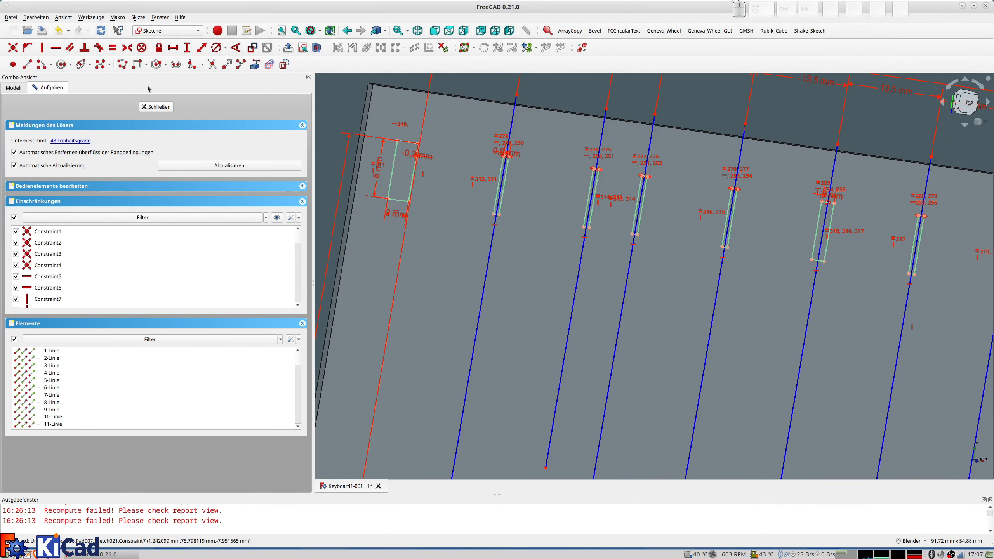
Step: Examine the spacing of the narrow rectangles along the base plate's upper edge, and close the sketch
scroll(411, 173, "down", 5)
mouse_move(791, 159)
middle_mouse_down("shift")
mouse_move(766, 187)
mouse_move(651, 193)
middle_mouse_up("shift")
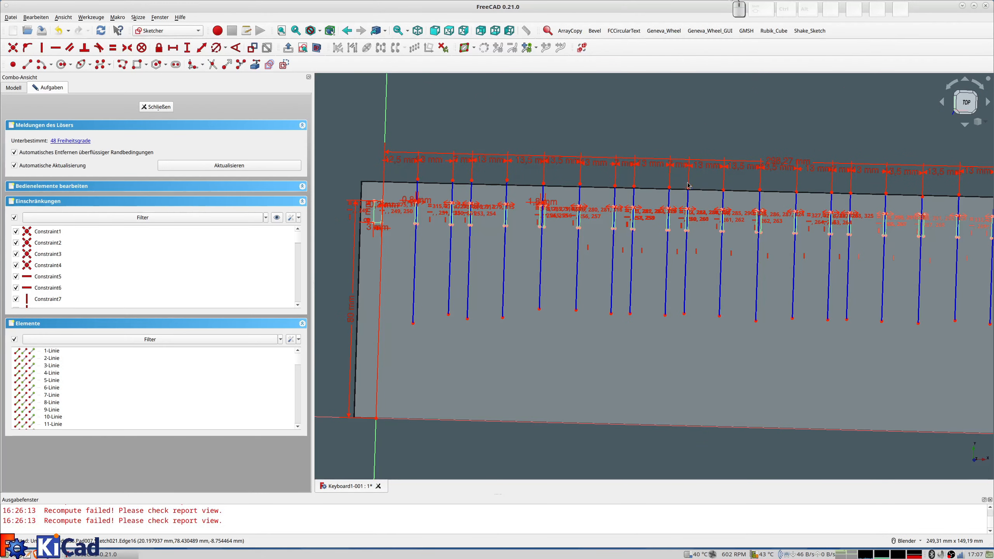
scroll(464, 216, "up", 5)
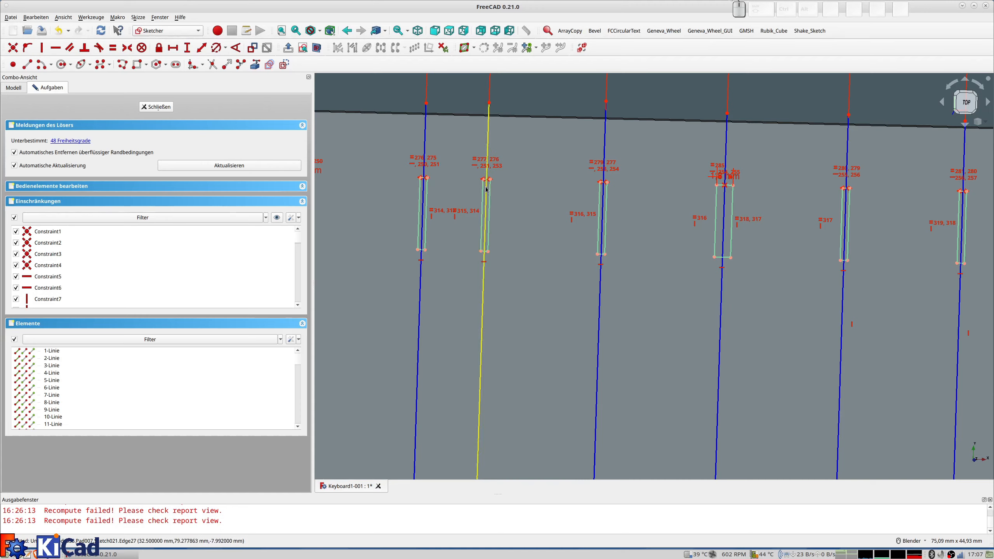
scroll(442, 214, "down", 4)
middle_click_drag(402, 215, 515, 228, "shift")
scroll(516, 228, "down", 5)
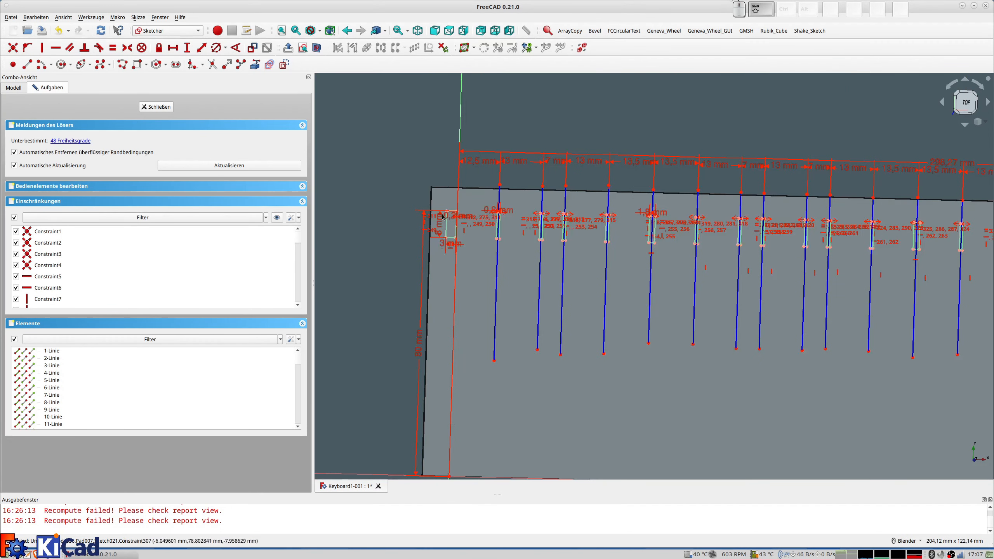
mouse_move(688, 232)
middle_mouse_down("shift")
mouse_move(589, 228)
mouse_move(724, 232)
middle_mouse_up("shift")
scroll(731, 228, "up", 5)
scroll(729, 229, "down", 4)
scroll(635, 258, "up", 5)
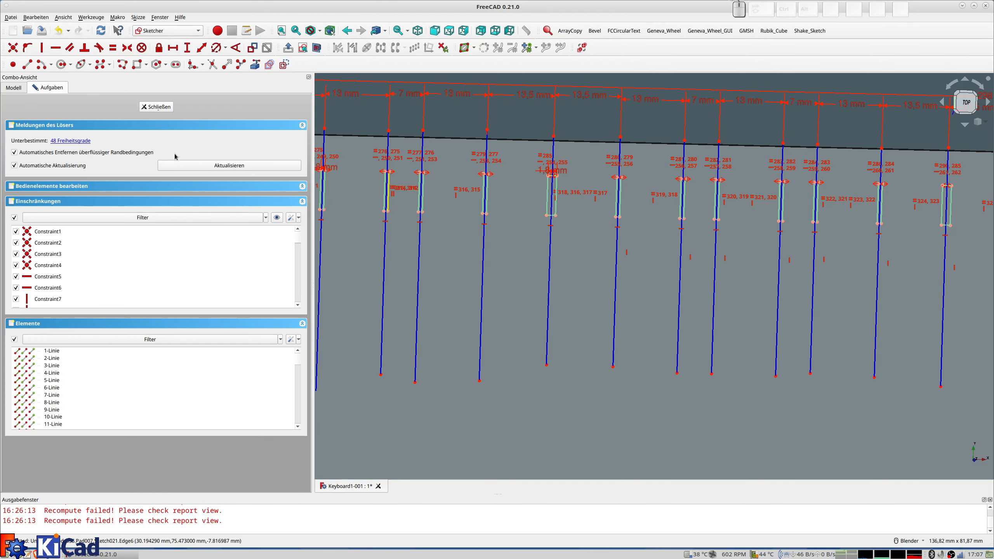
left_click(157, 107)
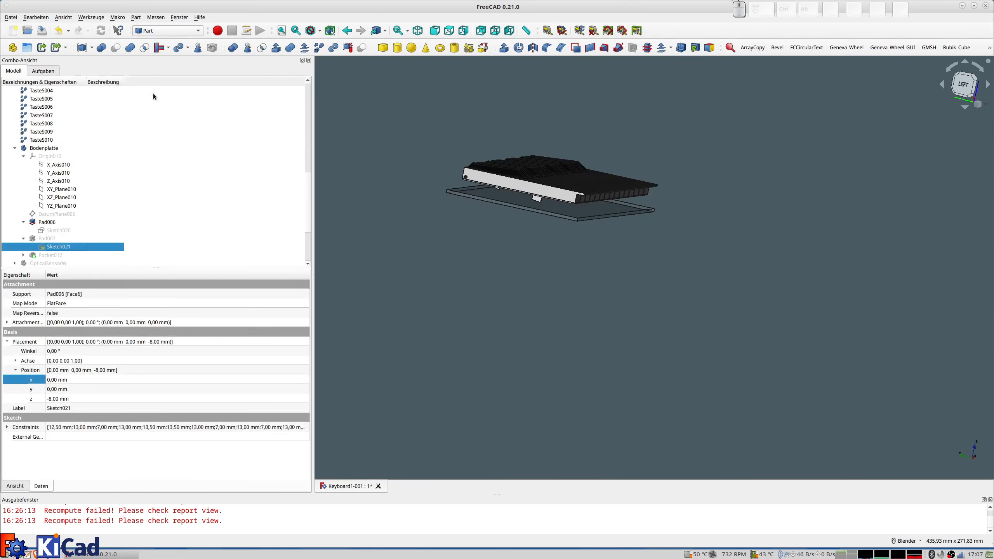
Step: Display the Bodenplatte body at its Pad007 stage and view the uprights beneath the keys from the side
left_click(47, 240)
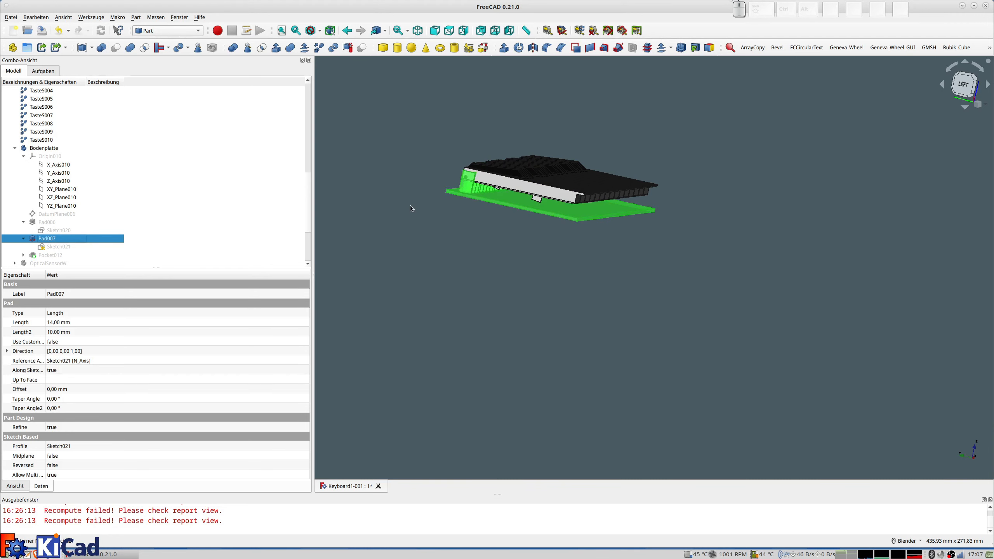
scroll(411, 205, "up", 4)
mouse_move(505, 177)
middle_mouse_down()
mouse_move(582, 169)
mouse_move(561, 151)
mouse_move(517, 172)
middle_mouse_up()
Step: Open Sketch022 of the base plate's Pocket012, examine the circle and its dimensions in the upright, and close the sketch
left_click(24, 255)
scroll(70, 230, "down", 4)
double_click(59, 173)
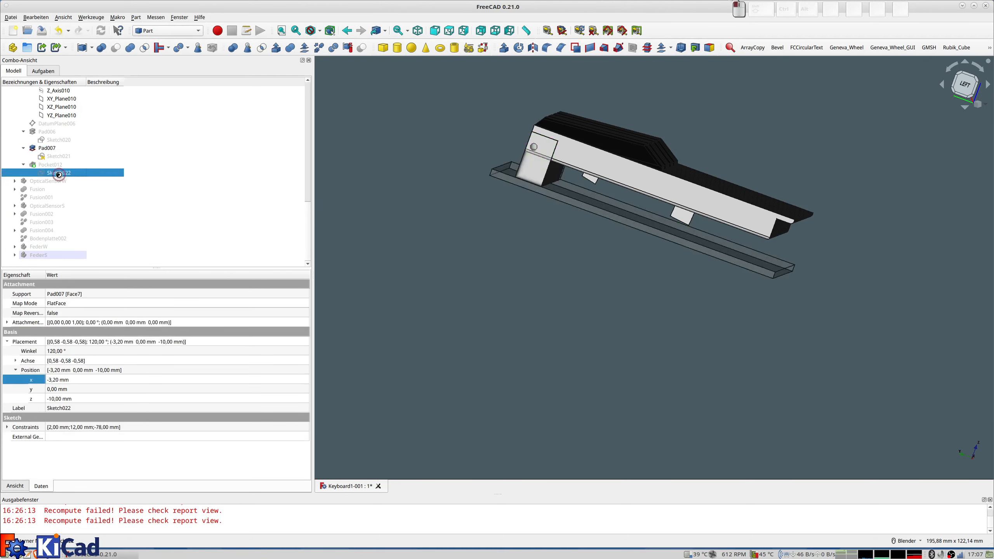
scroll(543, 236, "up", 5)
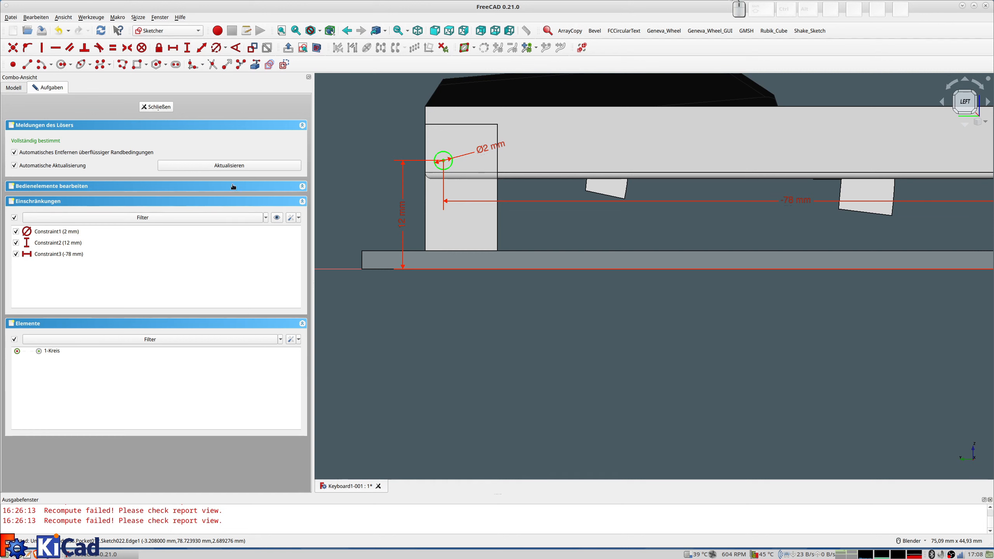
scroll(455, 224, "down", 4)
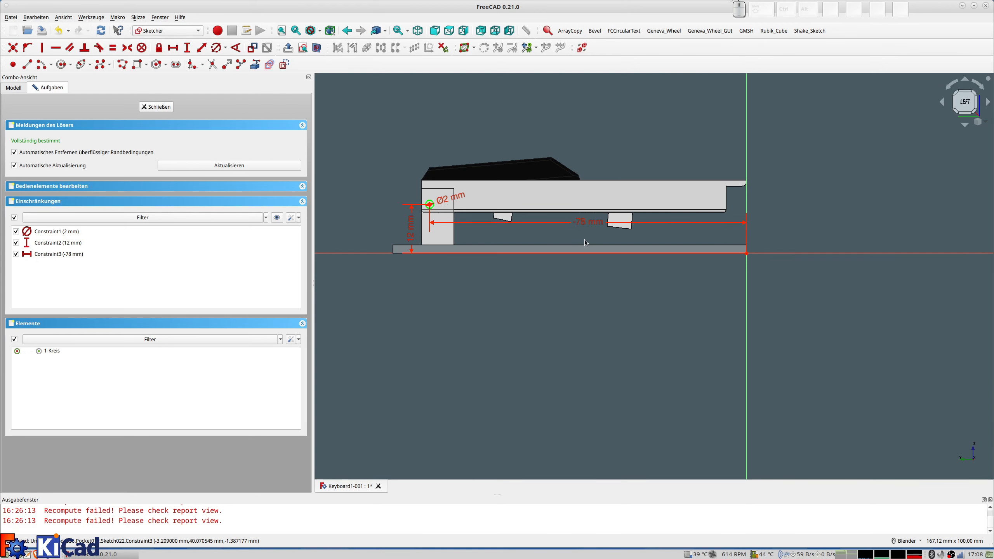
left_click(156, 107)
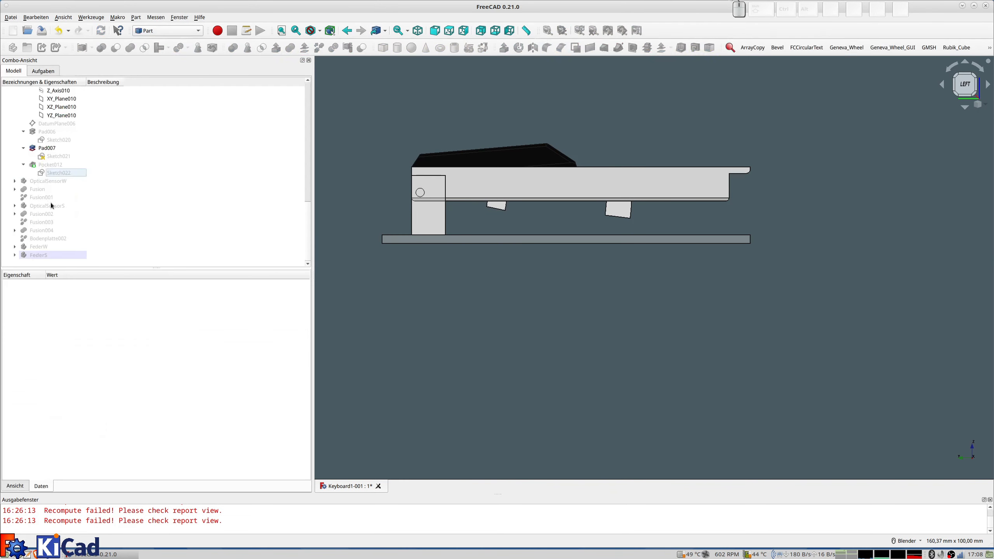
Step: Display the base plate at its Pocket012 stage and inspect the drilled row of uprights behind the keys
left_click(50, 165)
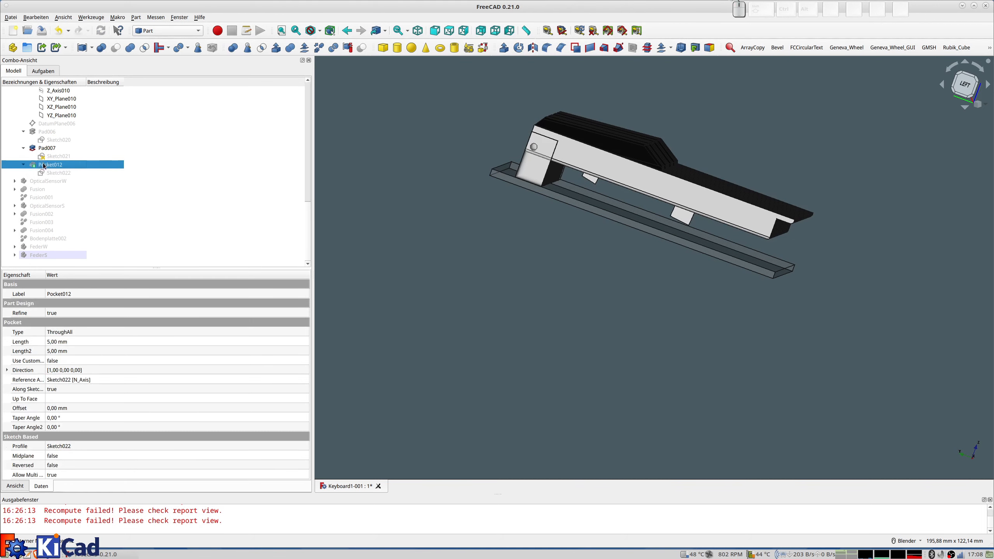
middle_click_drag(521, 201, 536, 187)
scroll(536, 186, "up", 5)
scroll(548, 175, "down", 5)
middle_click_drag(552, 151, 547, 302)
scroll(653, 297, "down", 5)
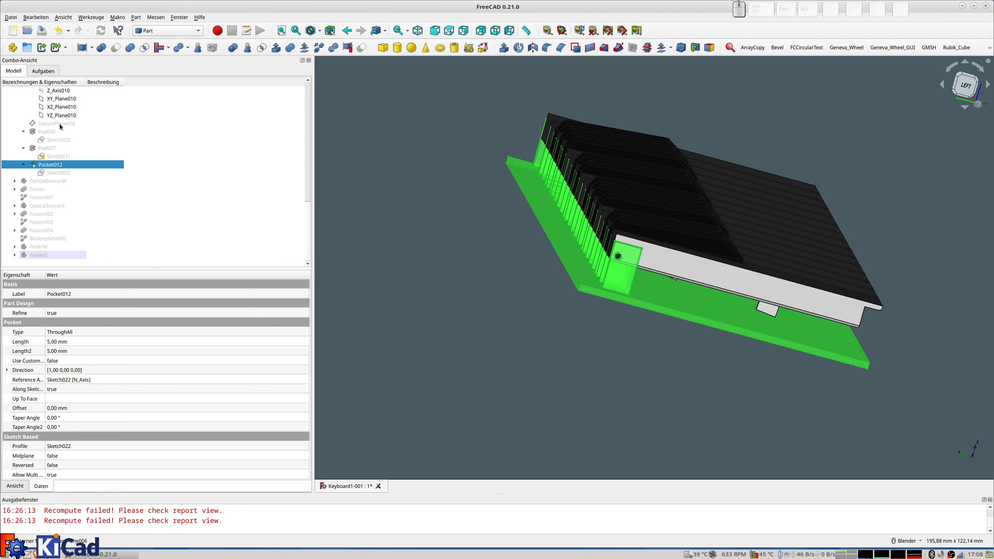
Step: Hide the Bodenplatte body and display the OpticalSensorW body under the first white key
scroll(60, 126, "up", 2)
left_click(35, 108)
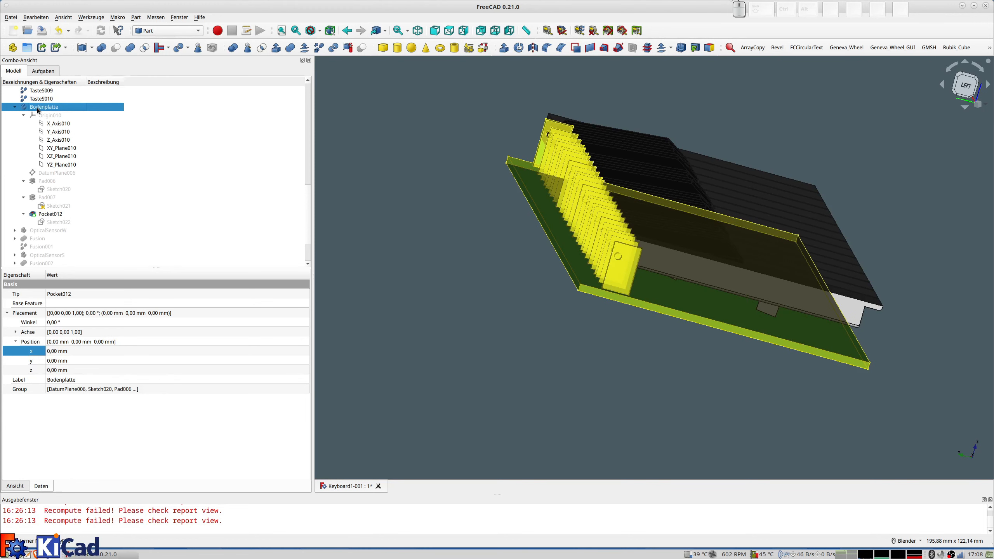
key("space")
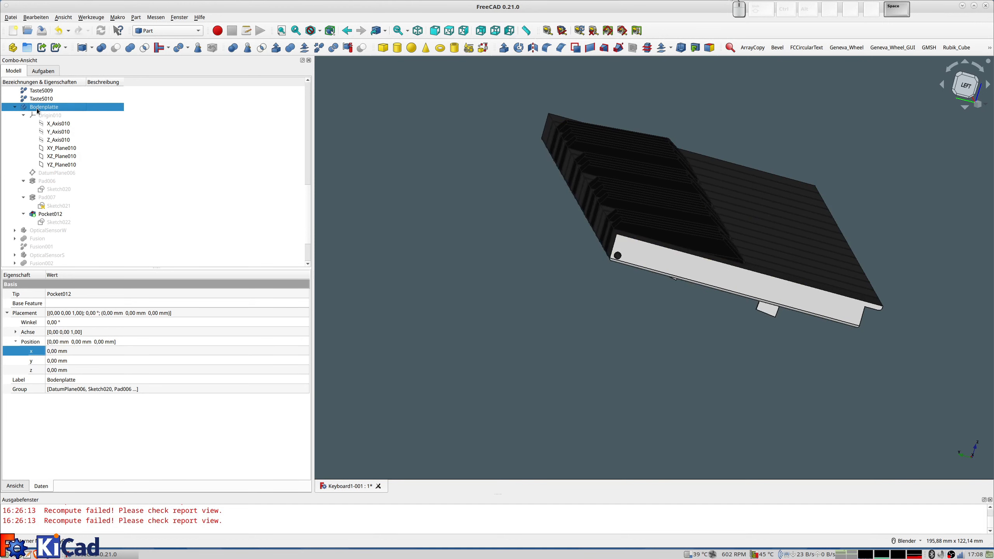
left_click(40, 231)
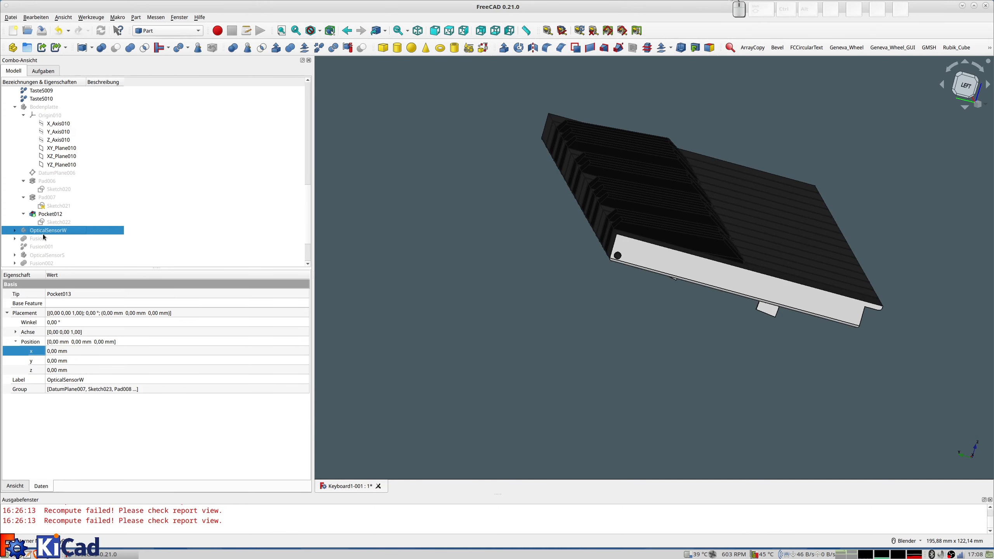
key("space")
scroll(826, 351, "up", 2)
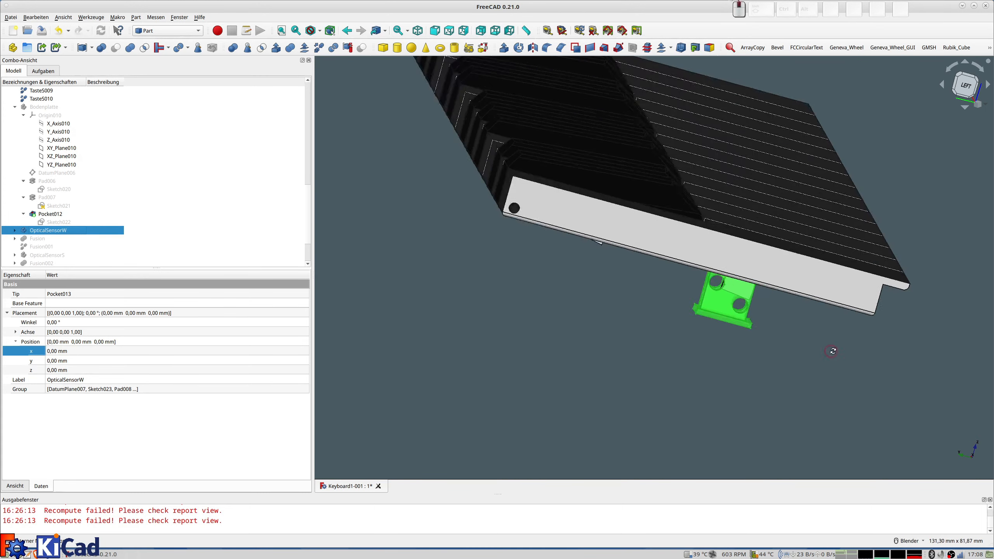
Step: Examine the OpticalSensorW body up close from several angles, including how the shutter fits between its two arms
middle_click_drag(833, 351, 801, 315)
middle_click_drag(772, 371, 732, 234, "shift")
scroll(532, 196, "up", 5)
middle_click_drag(537, 196, 489, 208)
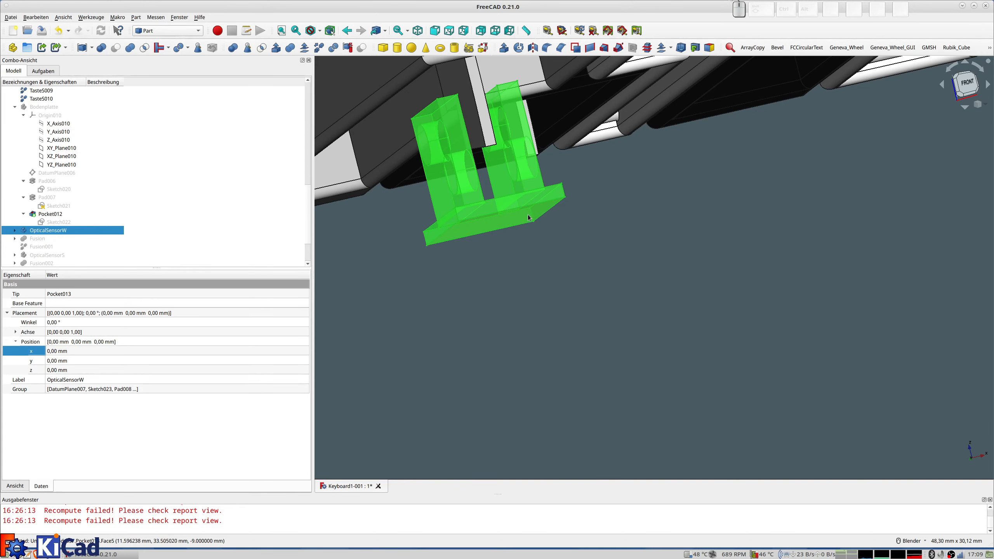
middle_click_drag(568, 211, 604, 209)
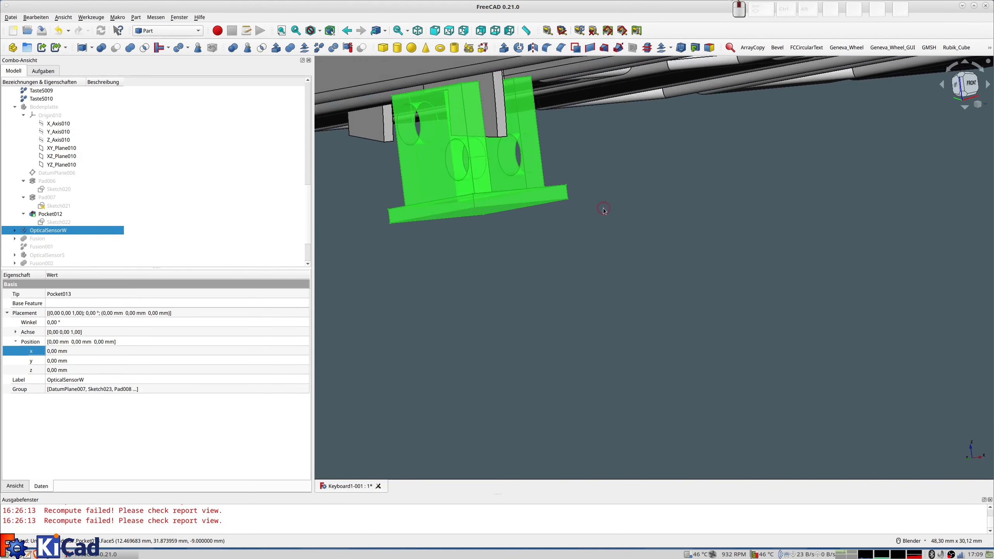
middle_click_drag(454, 200, 479, 177)
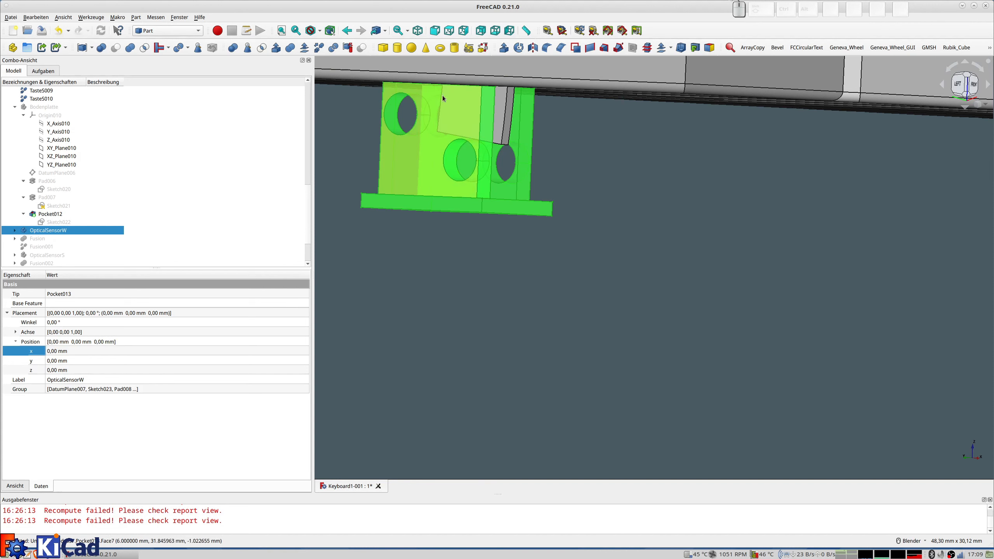
scroll(449, 119, "down", 2)
middle_click_drag(451, 124, 599, 215)
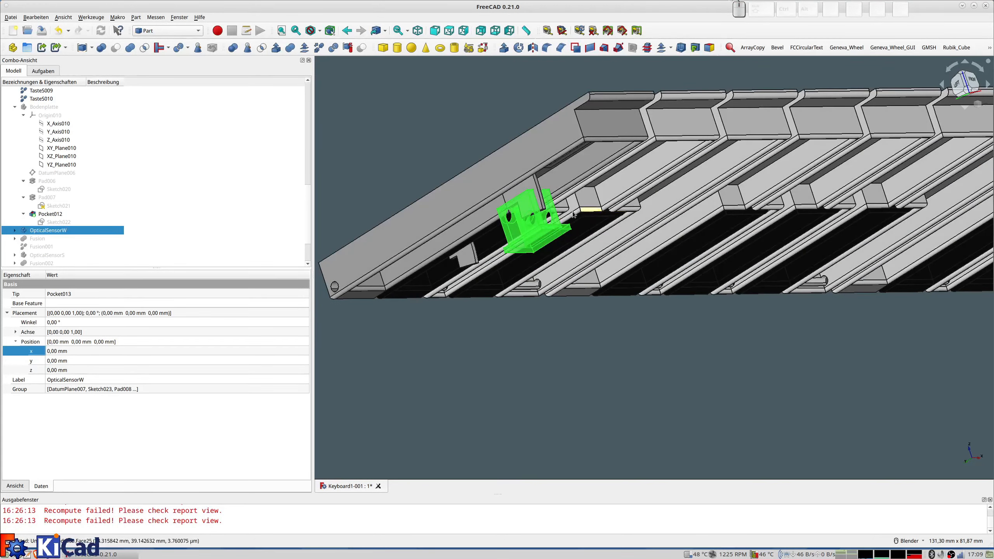
middle_click_drag(552, 243, 591, 238)
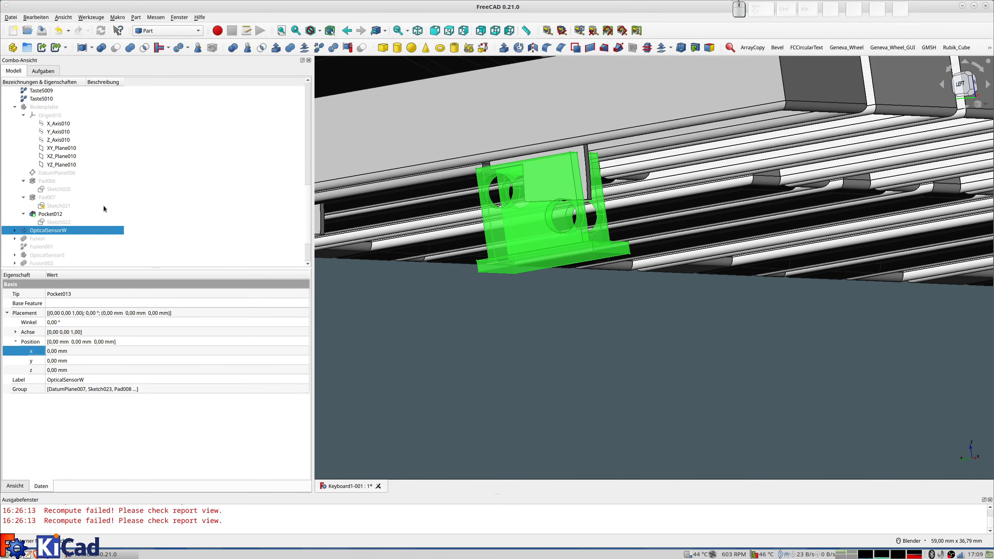
middle_click_drag(552, 191, 603, 184)
Step: Hide all the white key copies from Taste1W001 through Taste4W001
scroll(60, 161, "up", 7)
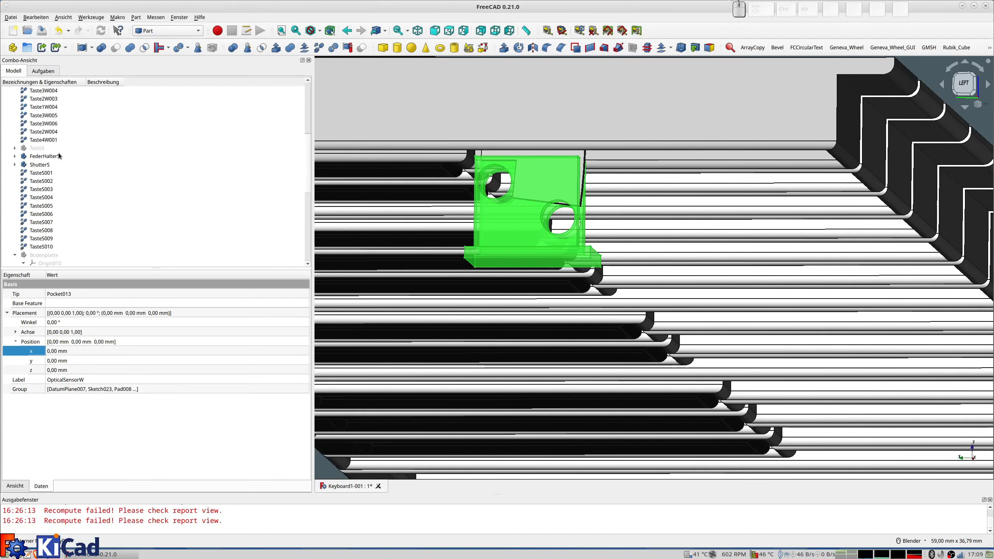
scroll(60, 161, "down", 1)
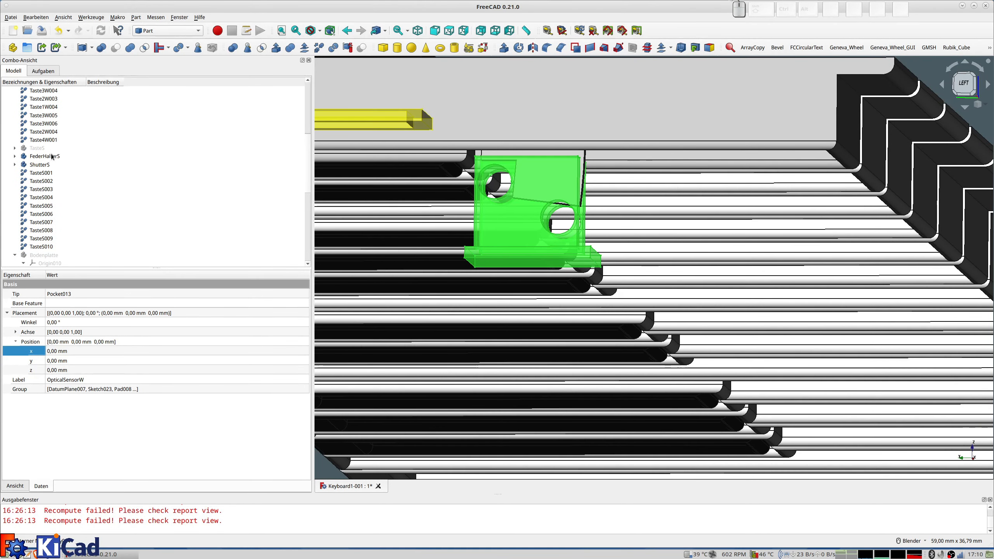
left_click(44, 141)
scroll(44, 144, "up", 5)
left_click(44, 148, "shift")
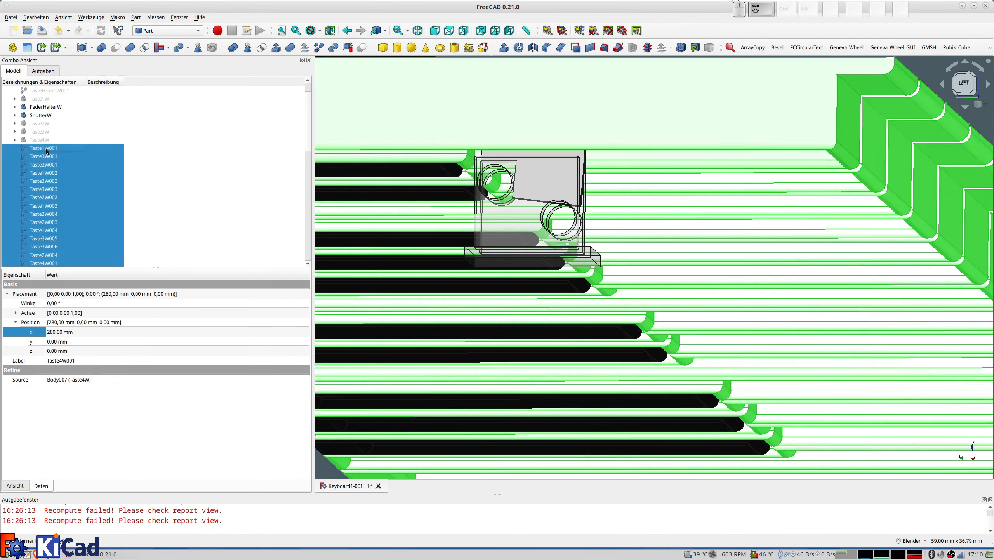
key("space")
Step: View the optical sensor straight from the left and examine the shutter's position against the two round holes
middle_click_drag(482, 241, 530, 225)
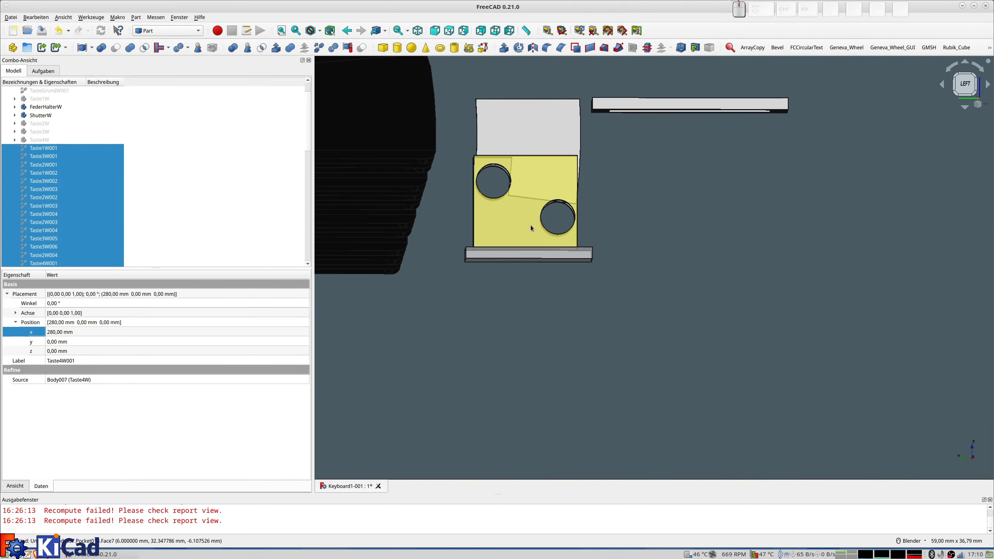
key("6")
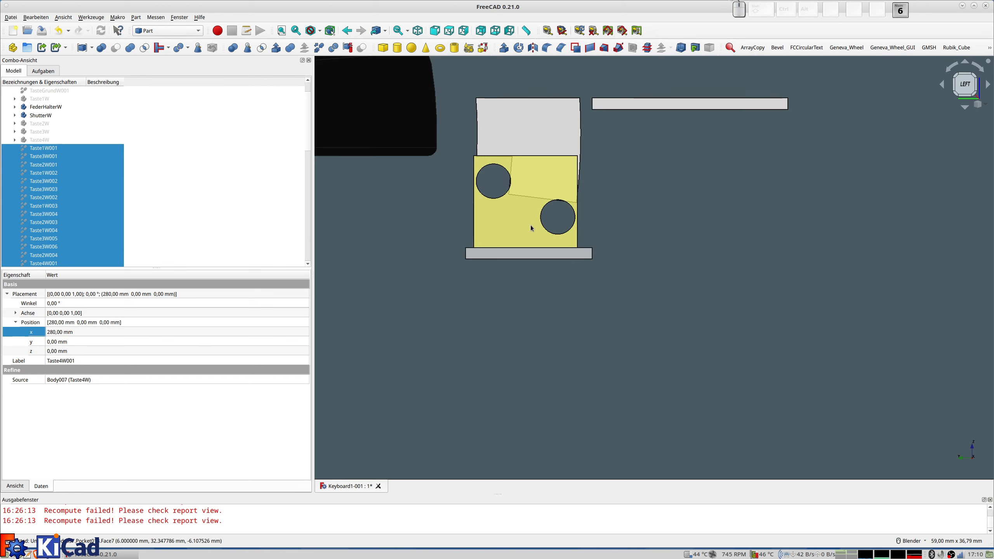
scroll(557, 175, "up", 2)
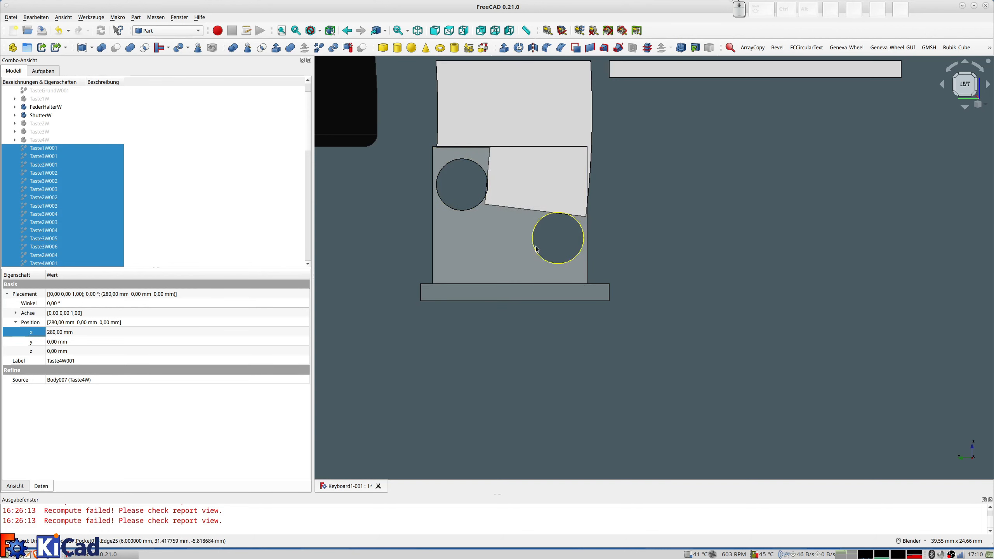
scroll(535, 248, "down", 3)
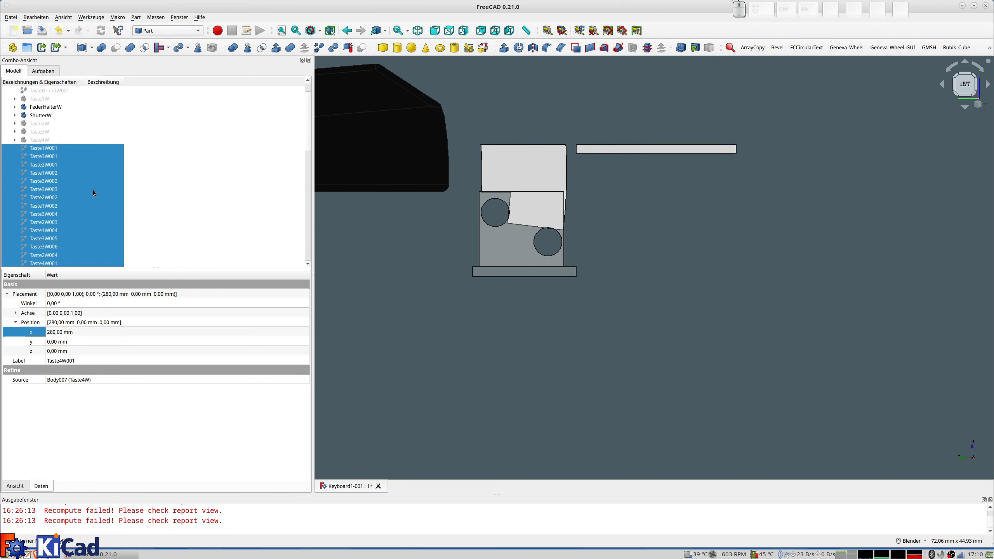
Step: Highlight the OpticalSensorW body and view it together with the white key's shutter at an angle
scroll(94, 191, "down", 2)
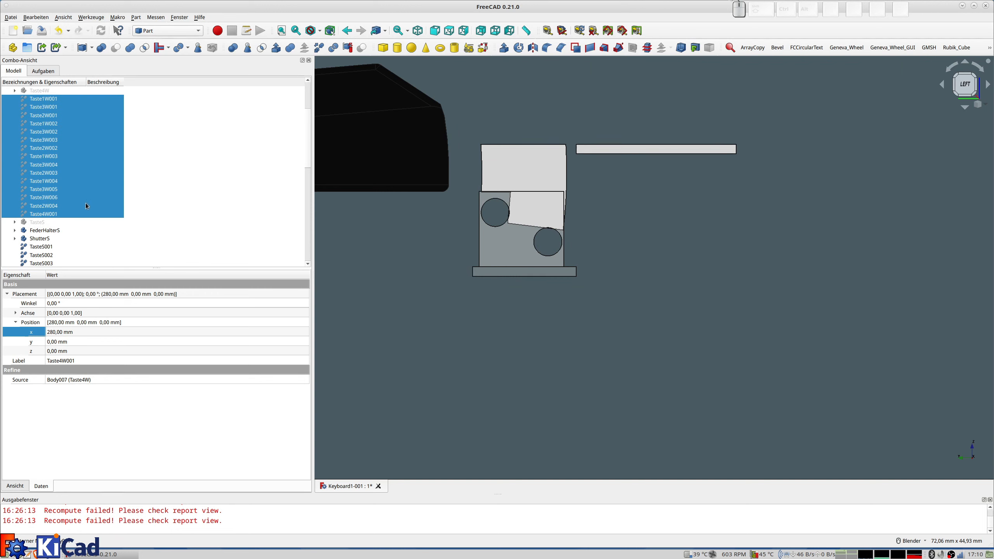
scroll(85, 203, "down", 5)
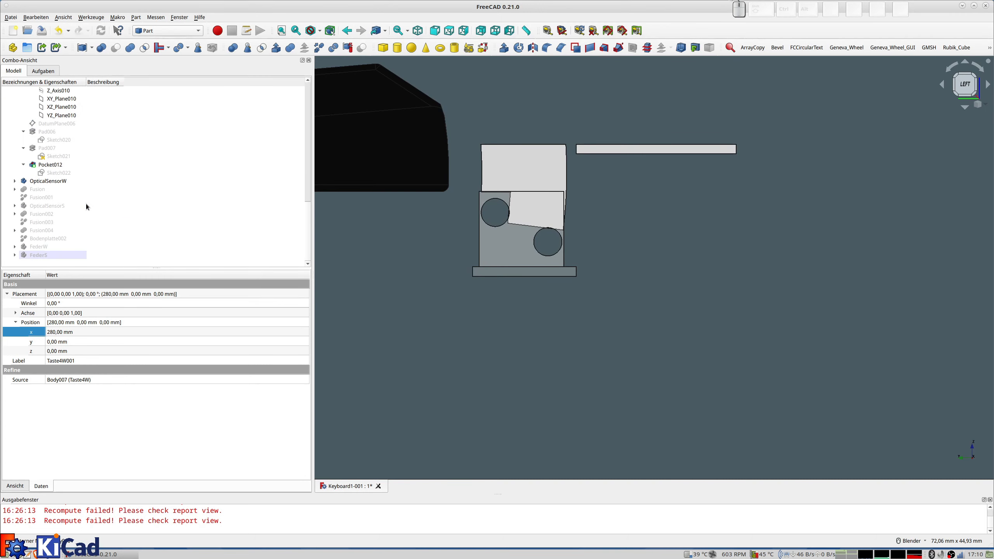
left_click(47, 182)
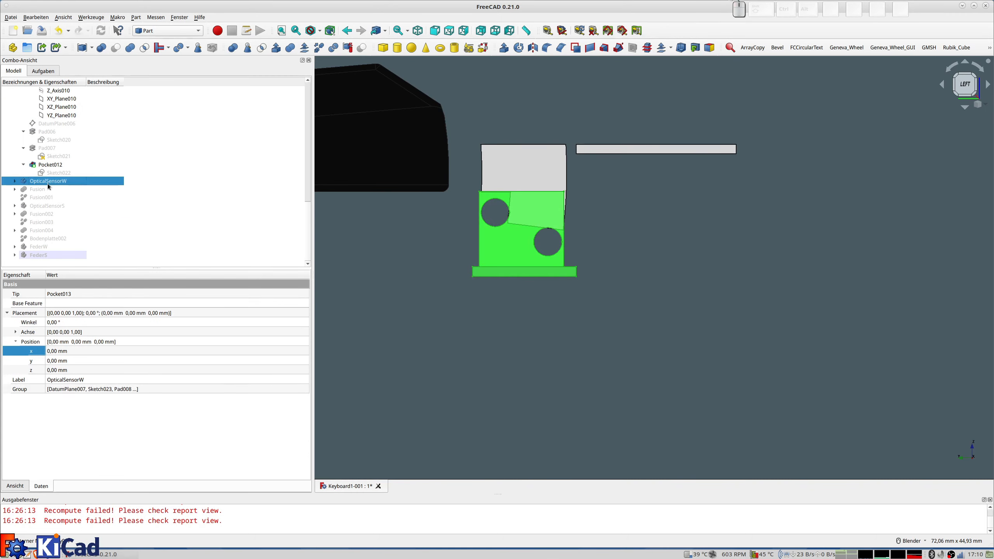
middle_click_drag(450, 219, 372, 215)
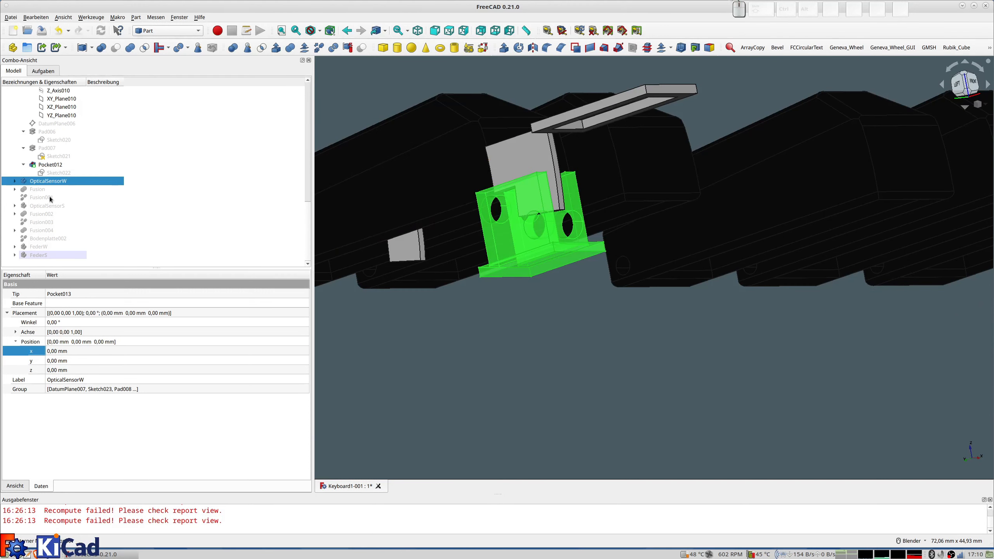
Step: List the parts of Fusion, display Fusion001, and examine the tilted white key and its shutter within the optical sensor
left_click(15, 190)
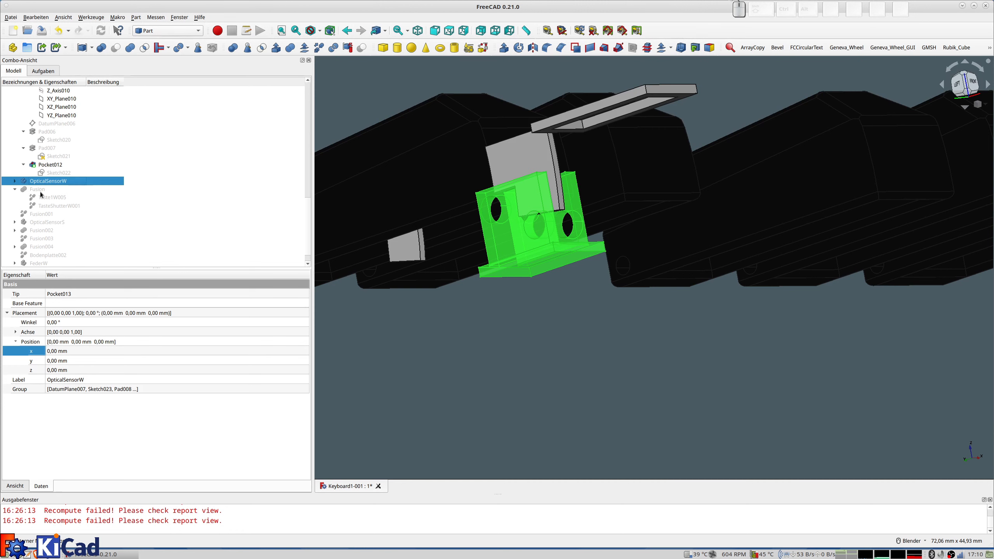
left_click(41, 213)
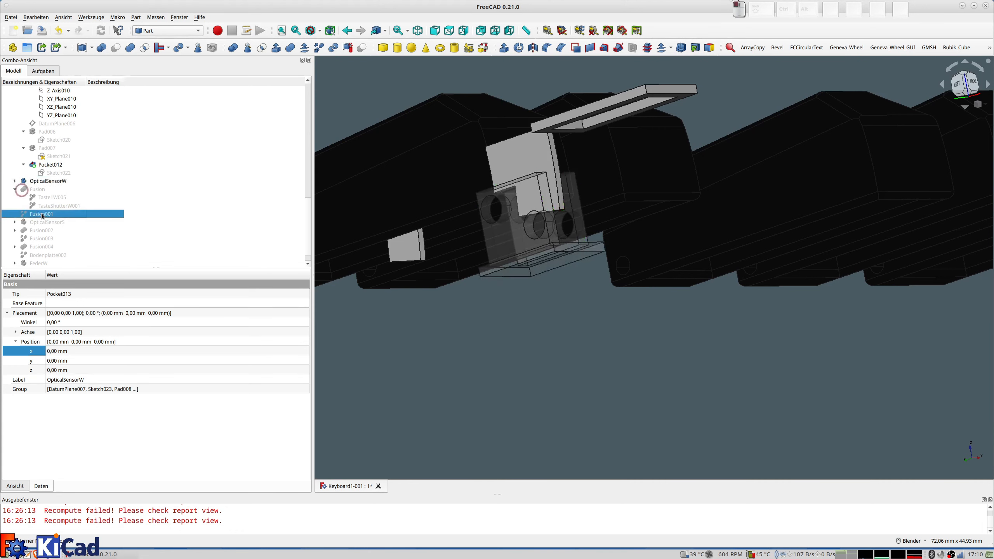
middle_click_drag(490, 225, 614, 215)
scroll(613, 217, "down", 2)
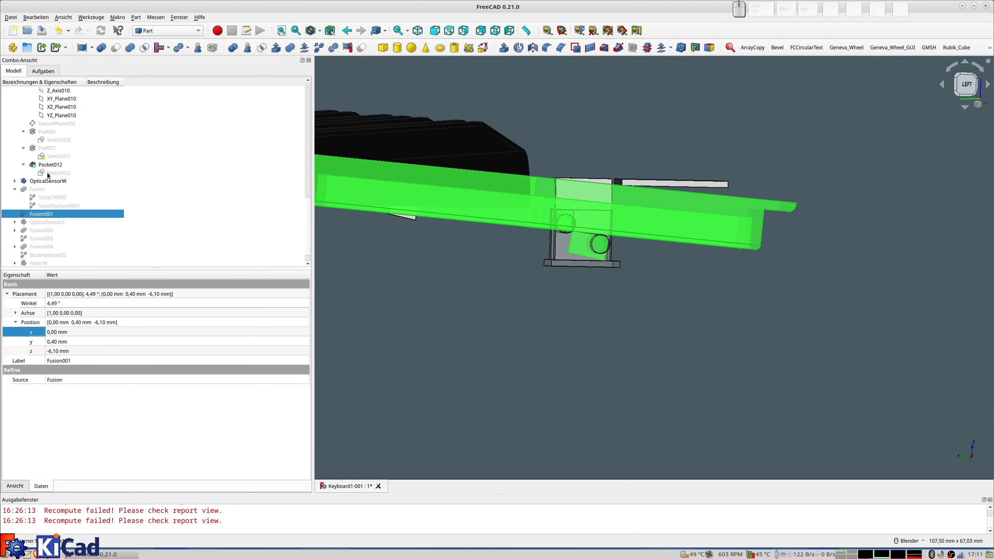
middle_click_drag(511, 281, 423, 255)
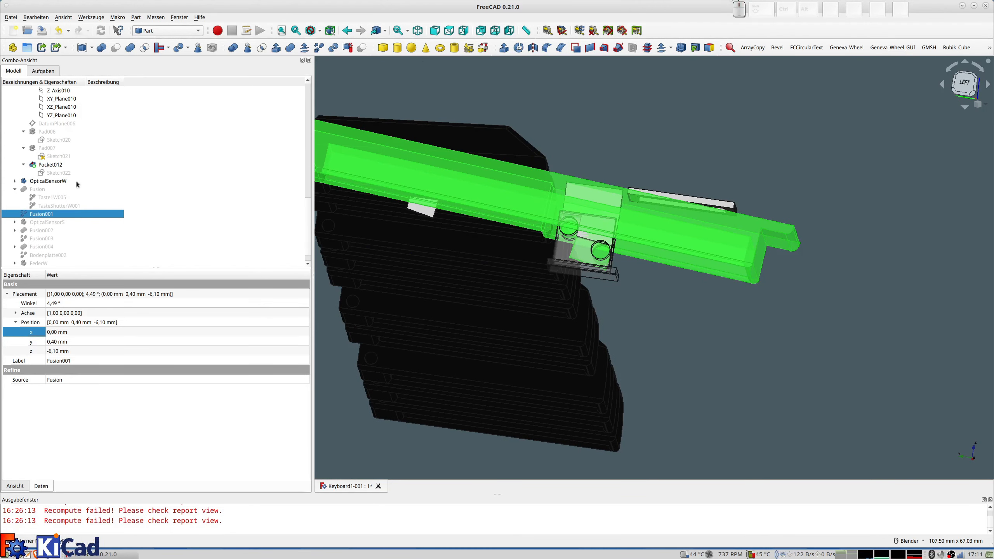
Step: Hide the FederHalterS and ShutterS bodies
scroll(56, 189, "up", 3)
scroll(56, 187, "up", 6)
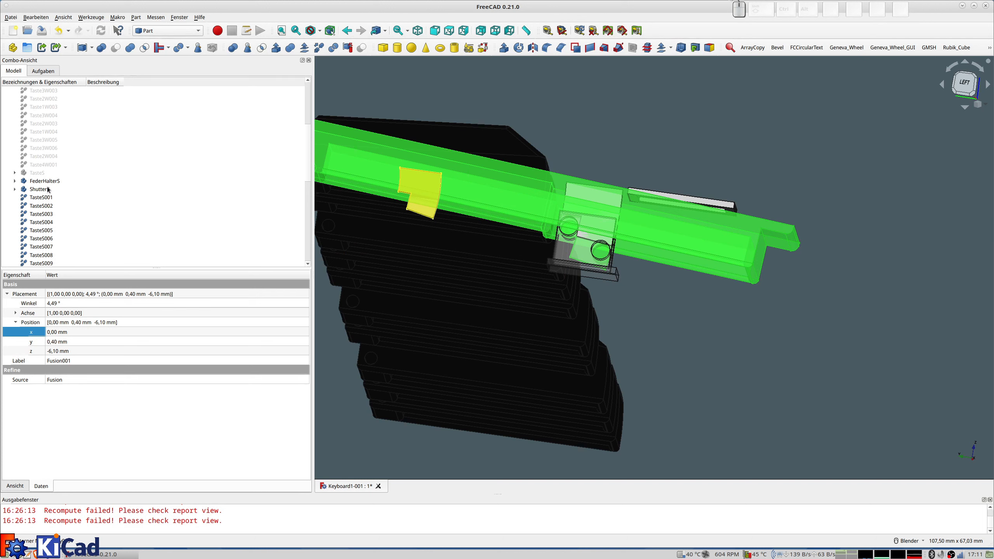
left_click(46, 181)
left_click(52, 191, "shift")
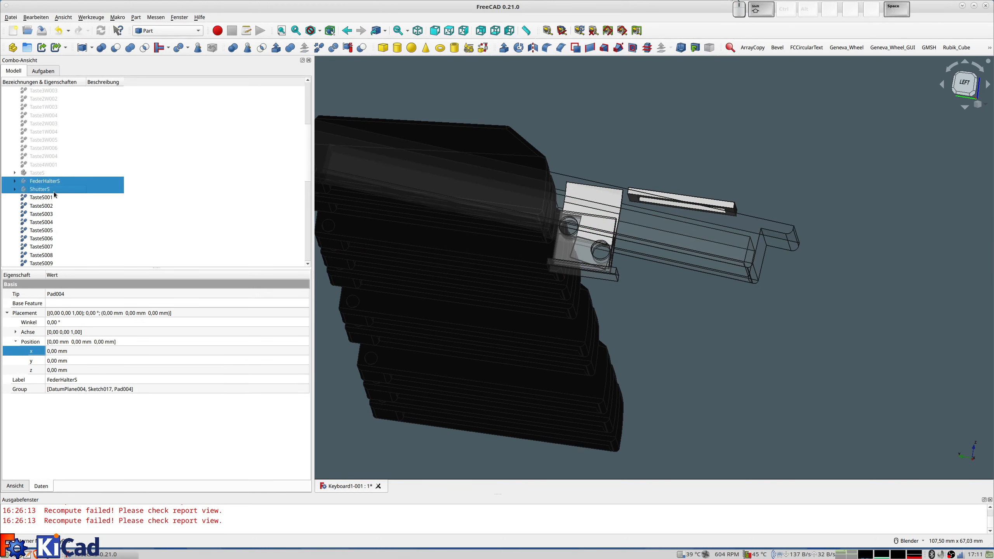
Step: Hide the FederHalterW and ShutterW bodies
scroll(53, 185, "up", 5)
left_click(44, 132)
left_click(42, 141, "shift")
key("space")
Step: Examine the white key's optical sensor from the side and close up, checking how it sits around the tilted key copy
middle_click_drag(650, 274, 674, 276)
scroll(612, 284, "up", 4)
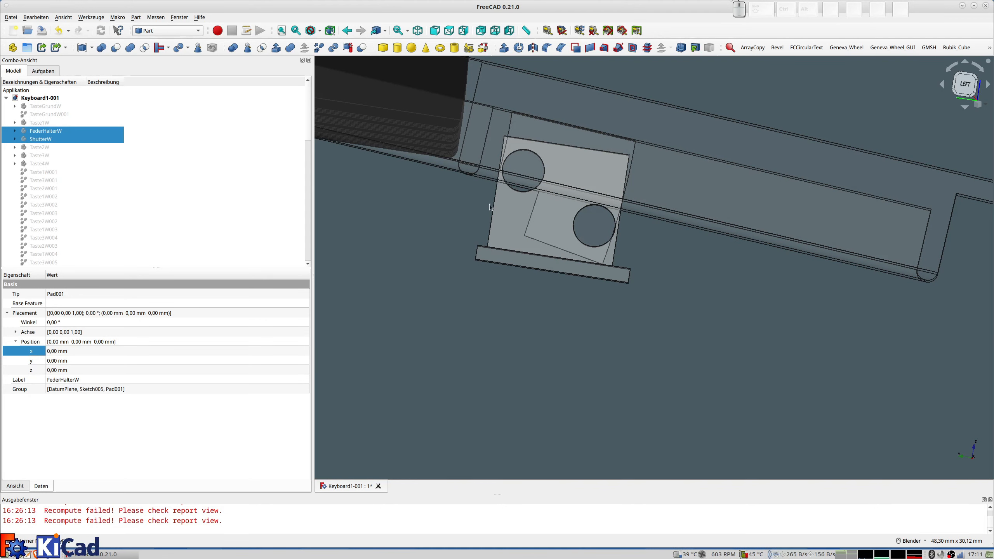
scroll(442, 211, "down", 3)
scroll(397, 207, "down", 3)
middle_click_drag(410, 220, 716, 222)
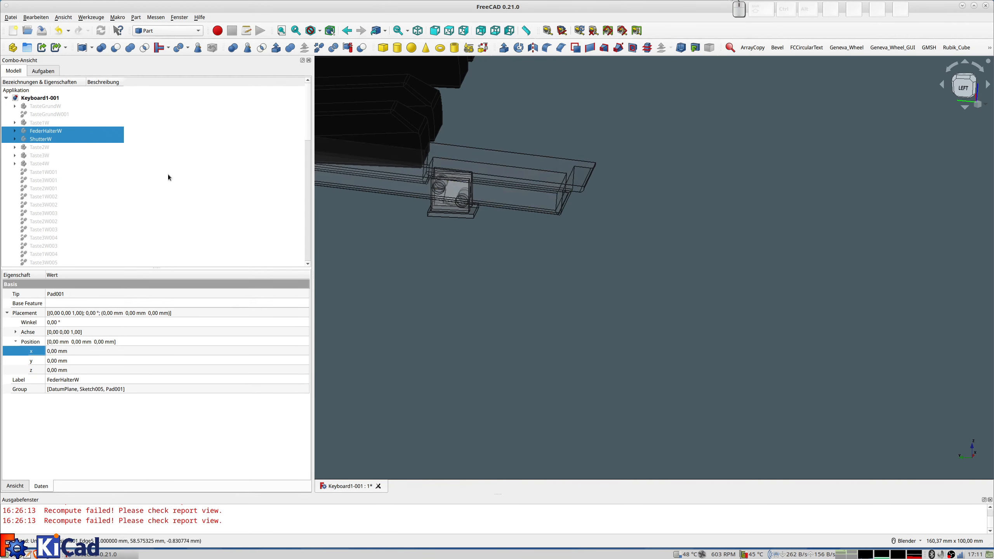
middle_click_drag(426, 271, 478, 215)
scroll(478, 215, "up", 5)
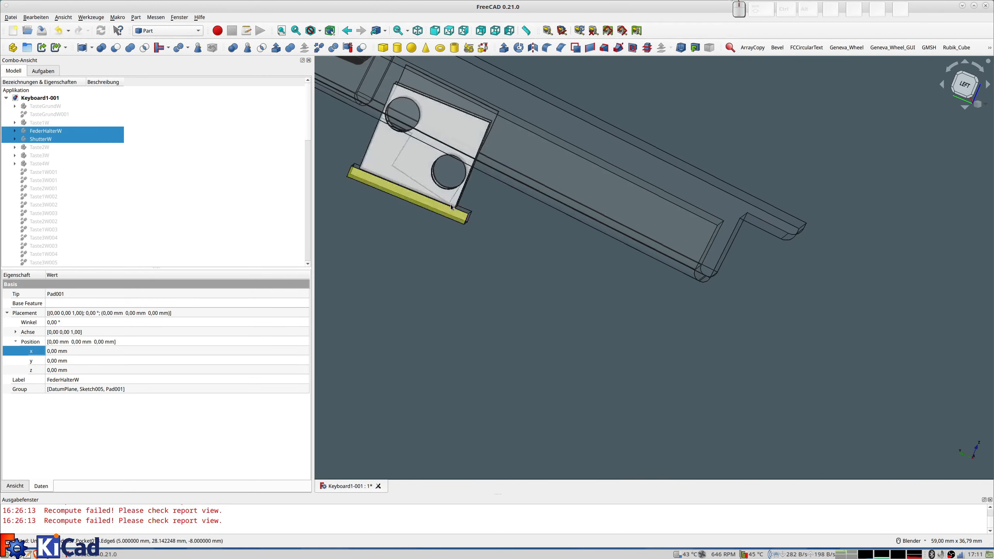
scroll(463, 222, "up", 4)
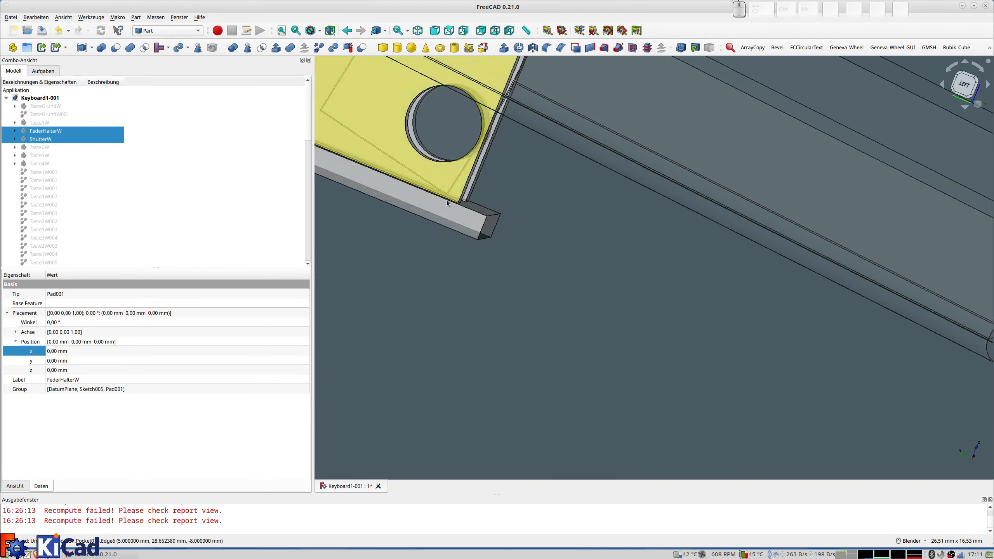
scroll(452, 205, "down", 5)
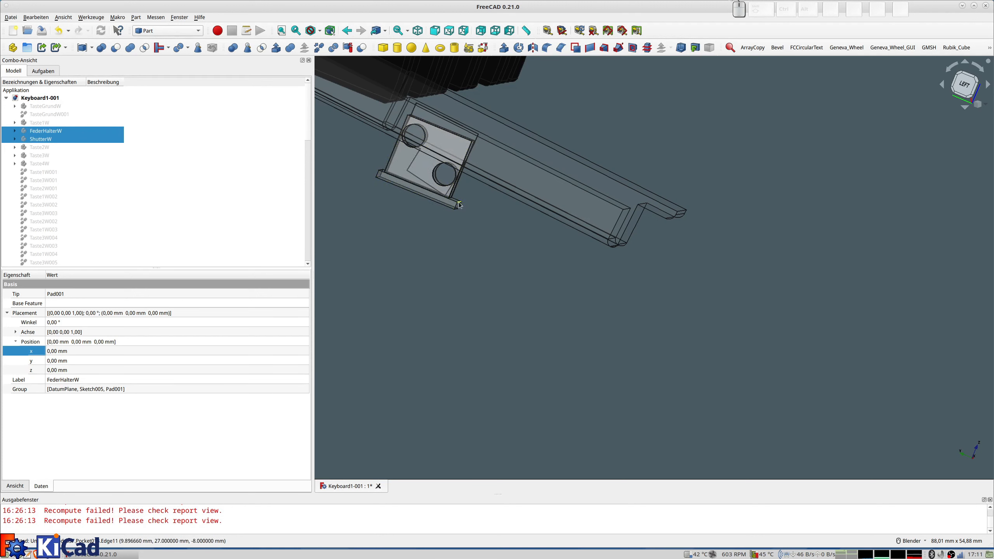
scroll(461, 199, "down", 3)
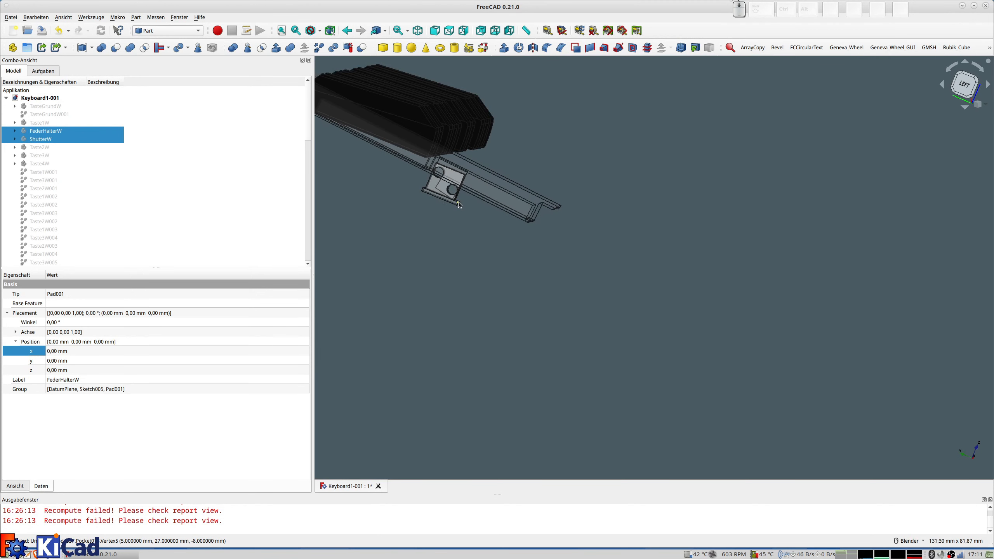
Step: Show the FederHalterW and ShutterW bodies again
key("space")
left_click(44, 140)
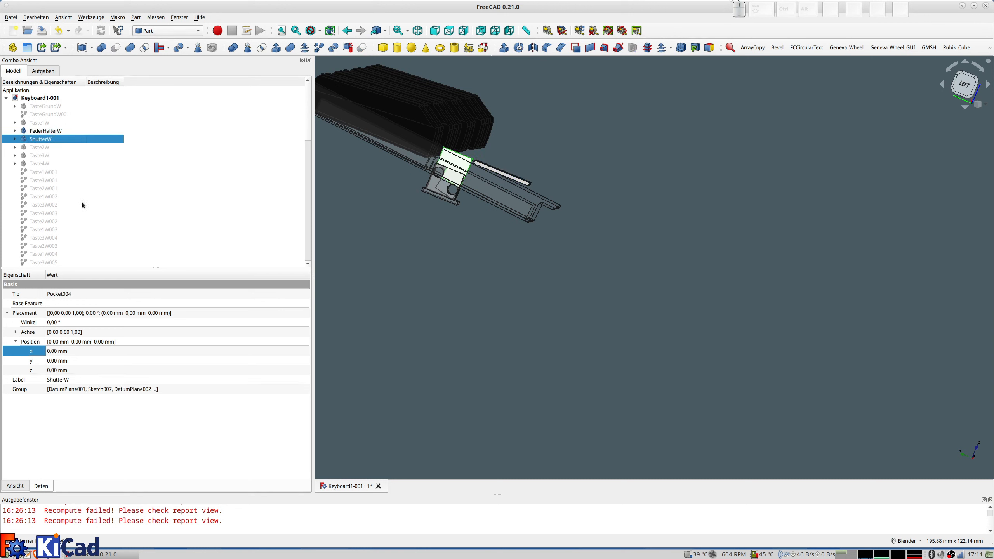
Step: Show all white key copies in the tree from Taste1W001 through Taste4W001
scroll(56, 194, "down", 10)
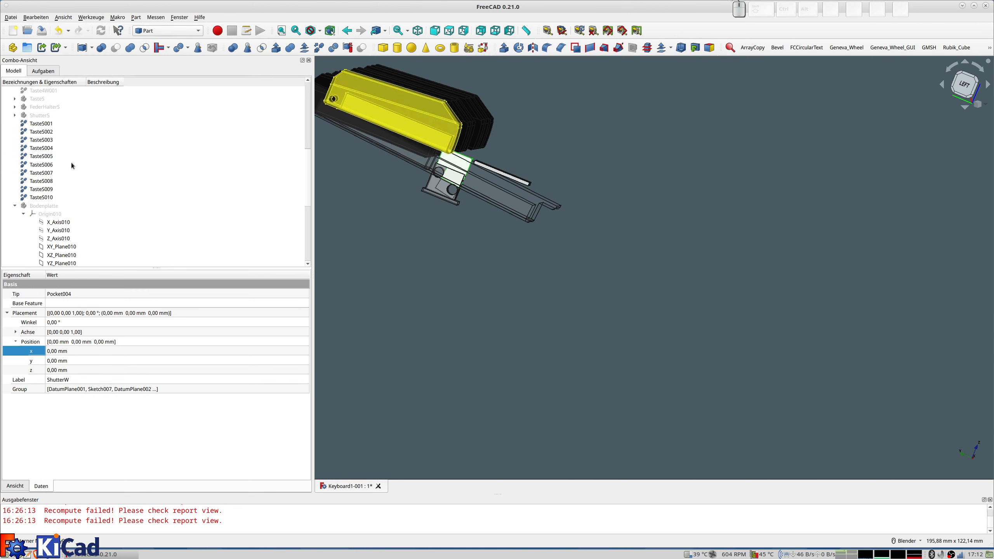
scroll(57, 154, "up", 10)
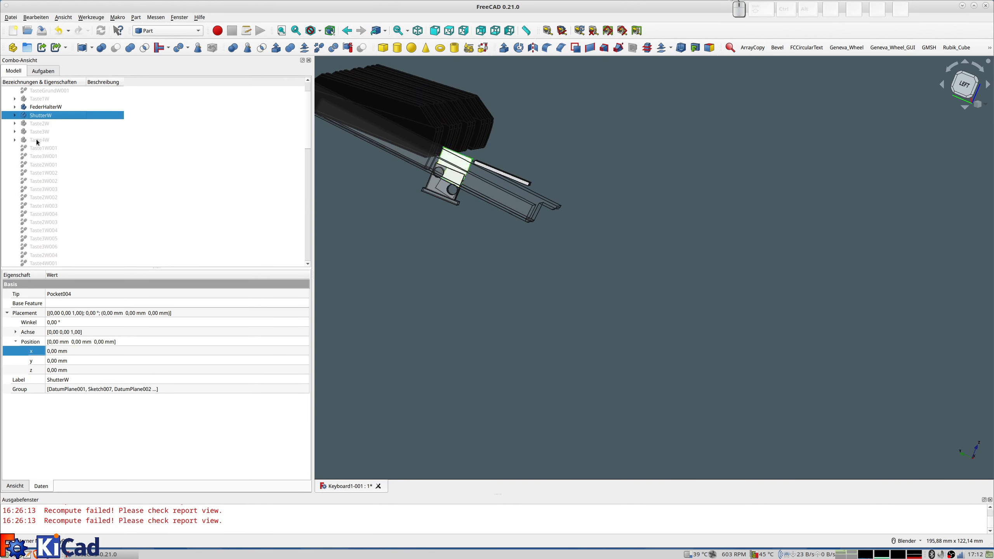
left_click(40, 148)
scroll(42, 143, "down", 6)
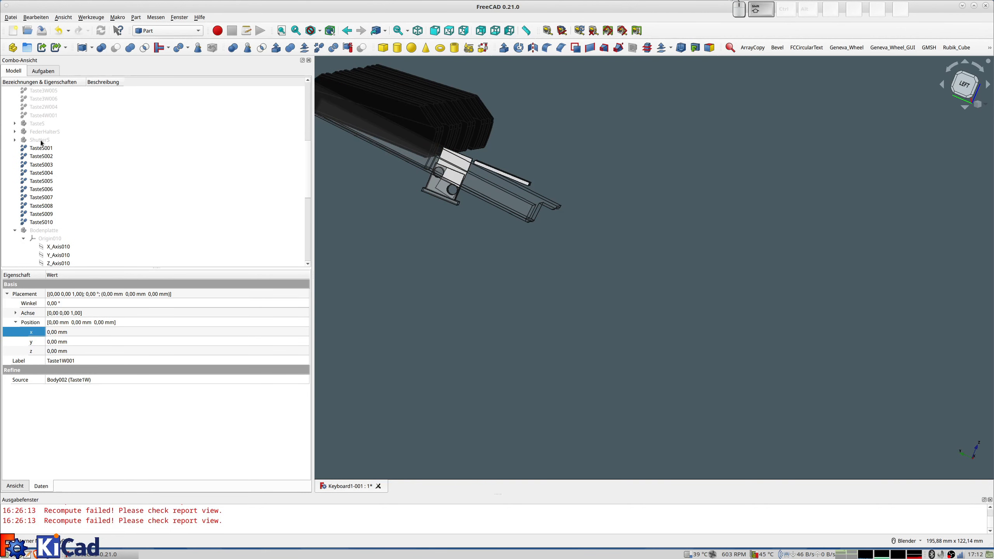
left_click(45, 115, "shift")
Step: Hide Fusion001, the tilted copy of the white key
middle_click_drag(450, 204, 617, 188)
scroll(487, 225, "down", 5)
scroll(368, 189, "up", 3)
middle_click_drag(395, 182, 572, 224, "shift")
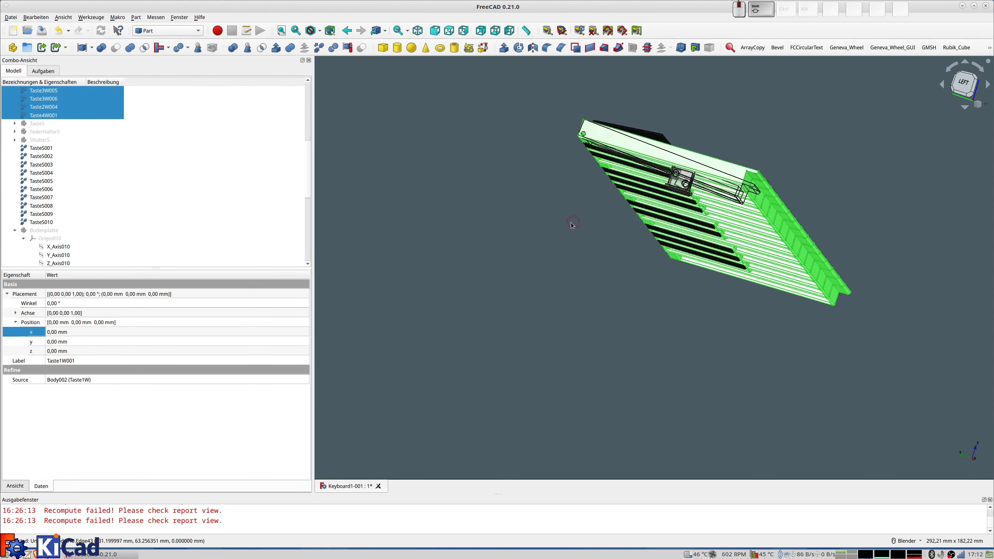
scroll(570, 222, "up", 2)
scroll(70, 225, "down", 8)
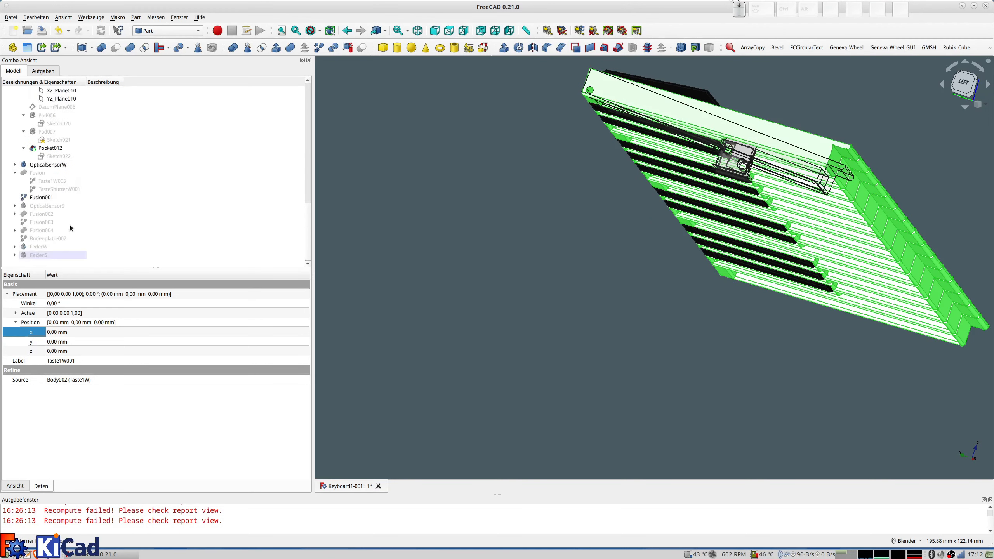
scroll(59, 213, "up", 3)
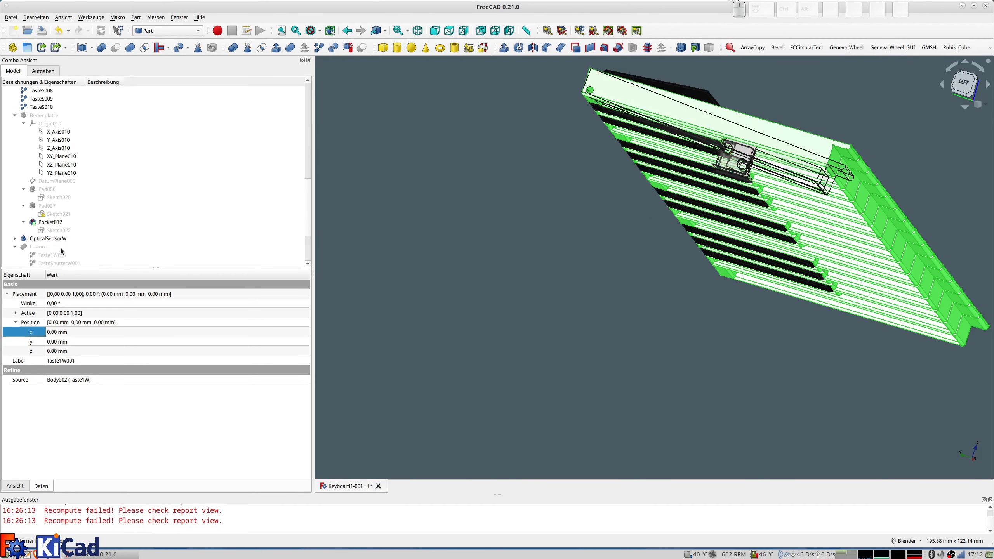
scroll(59, 248, "down", 3)
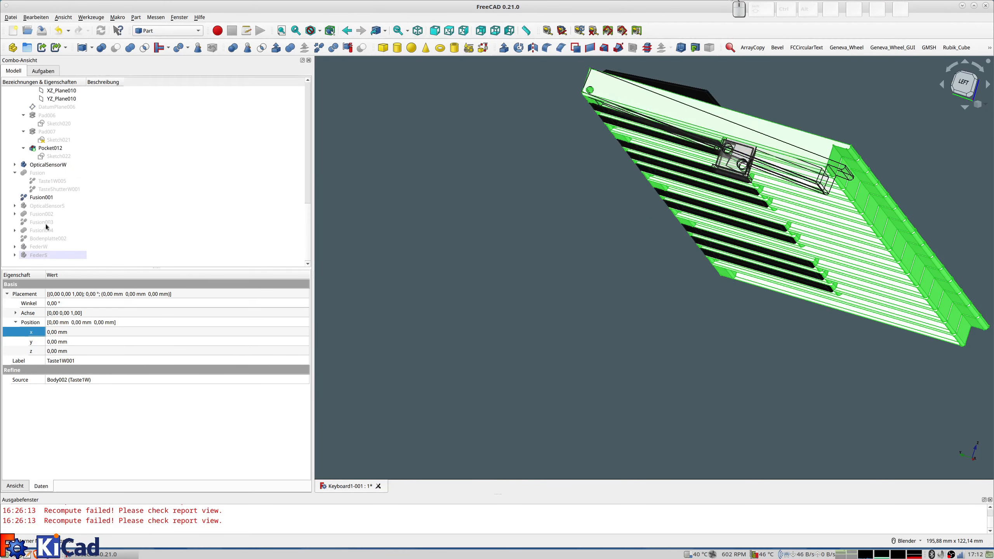
left_click(41, 198)
key("space")
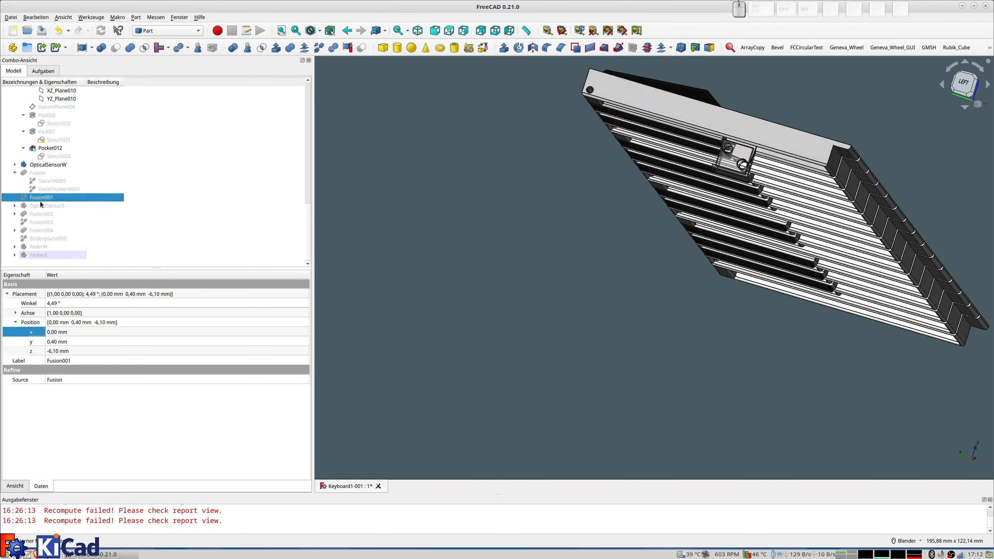
Step: Show the OpticalSensorS body and view it from the underside of the keyboard
left_click(41, 208)
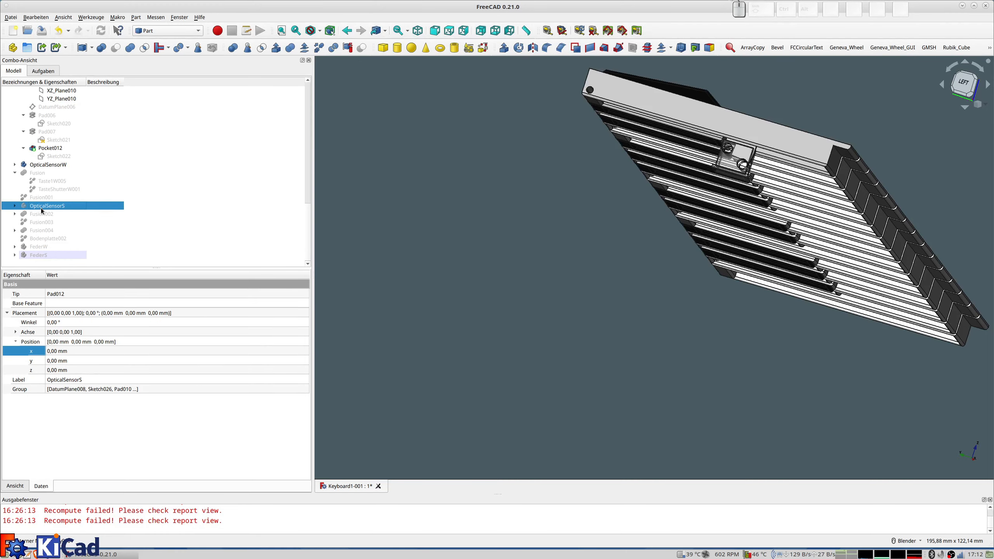
key("space")
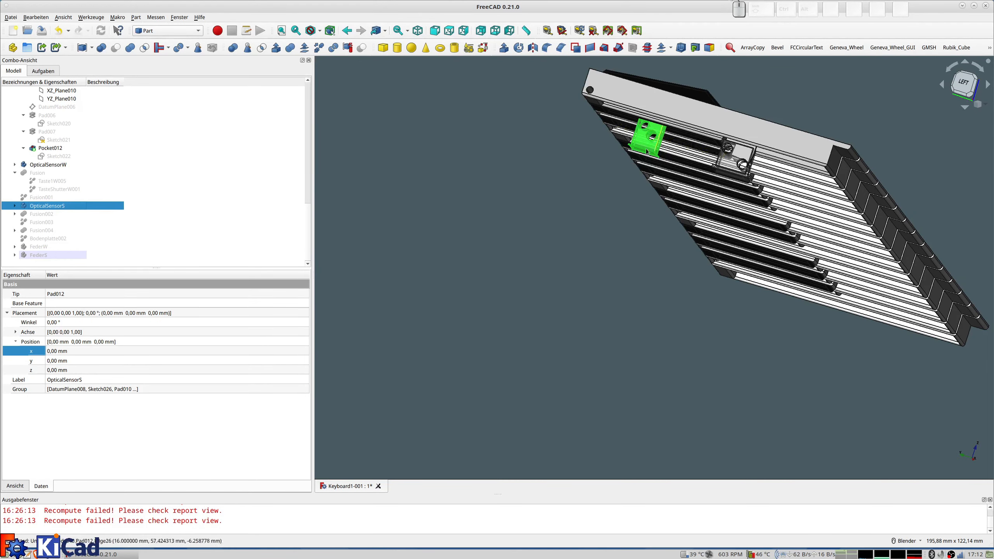
scroll(653, 145, "up", 4)
middle_click_drag(654, 145, 647, 114)
middle_click_drag(611, 178, 614, 135)
Step: Show the FederHalterS and ShutterS bodies beneath the black key
scroll(69, 137, "up", 6)
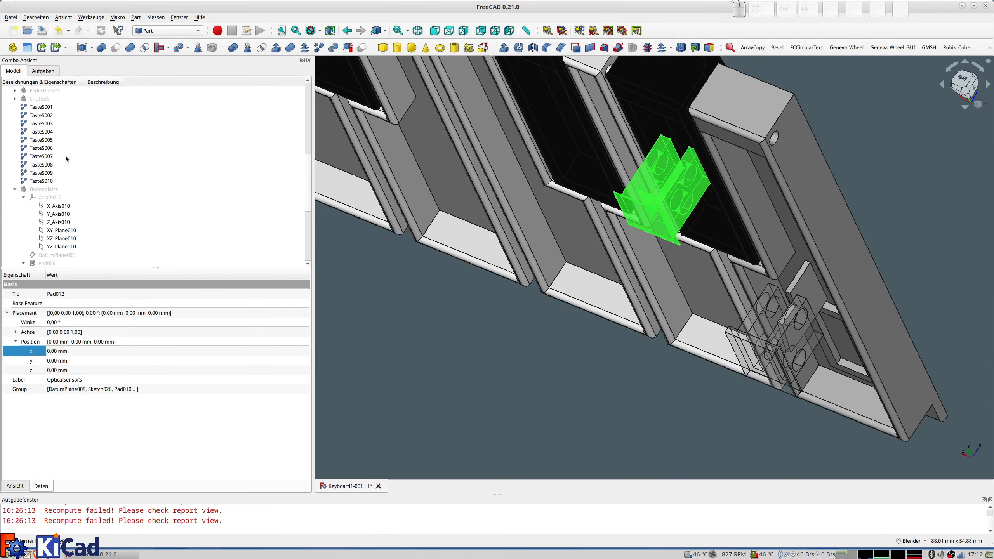
scroll(68, 171, "up", 2)
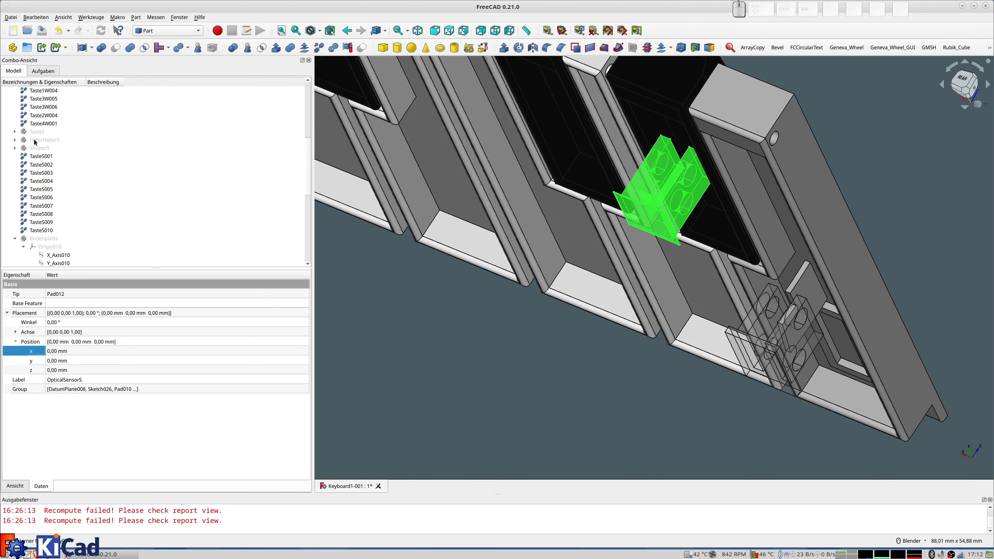
left_click(36, 141)
key("space")
left_click(39, 150)
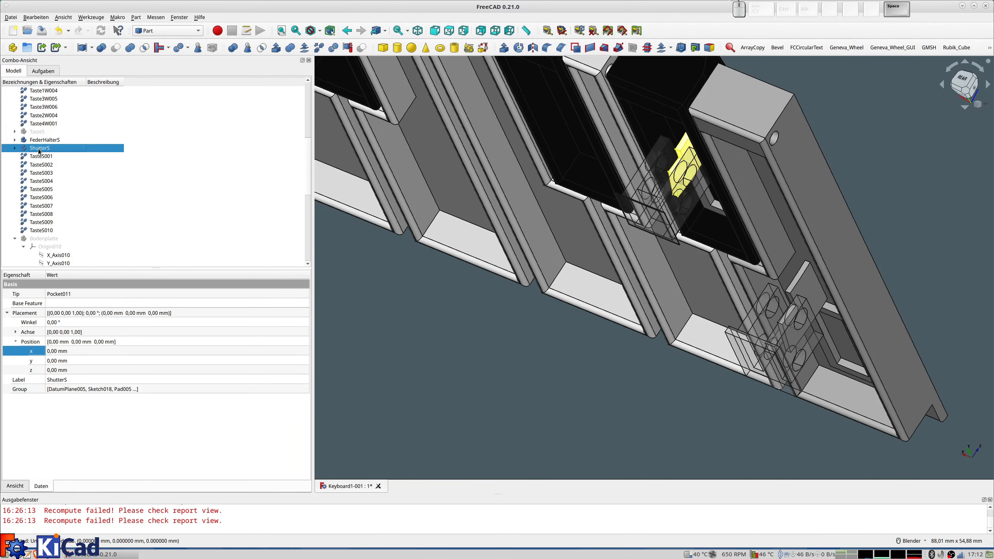
middle_click_drag(648, 161, 588, 138)
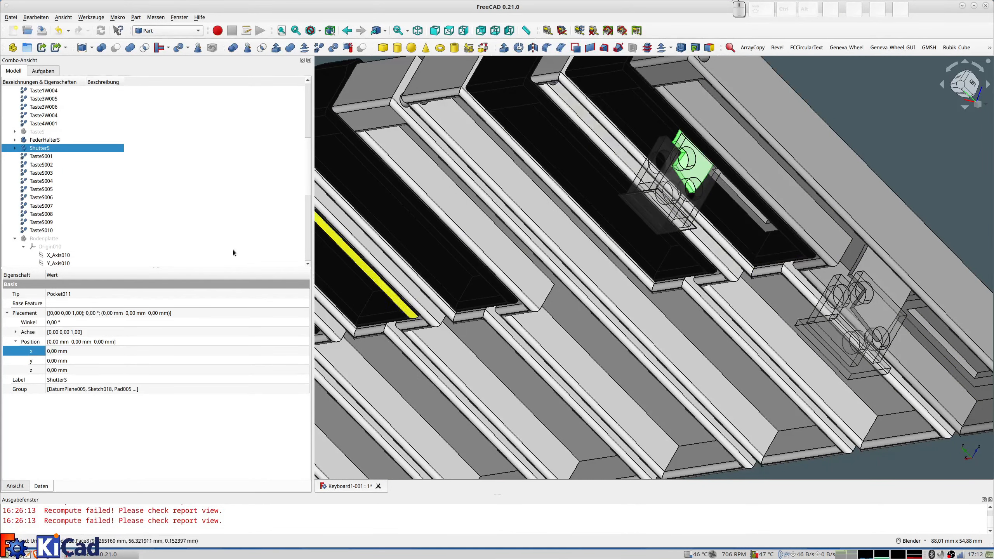
Step: Show Fusion003, the tilted copy of the black key, and inspect its position against the optical sensor from the side
scroll(69, 218, "down", 2)
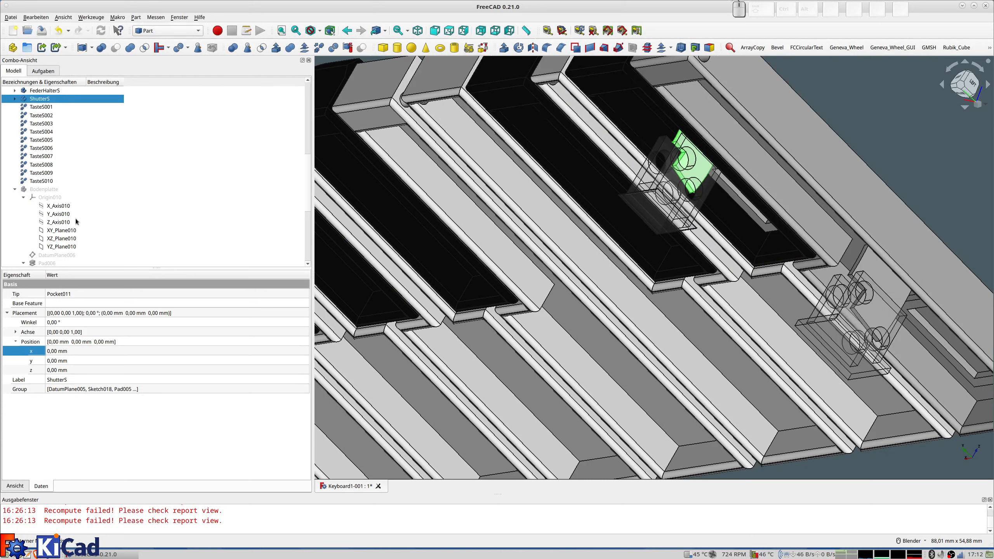
scroll(43, 192, "down", 6)
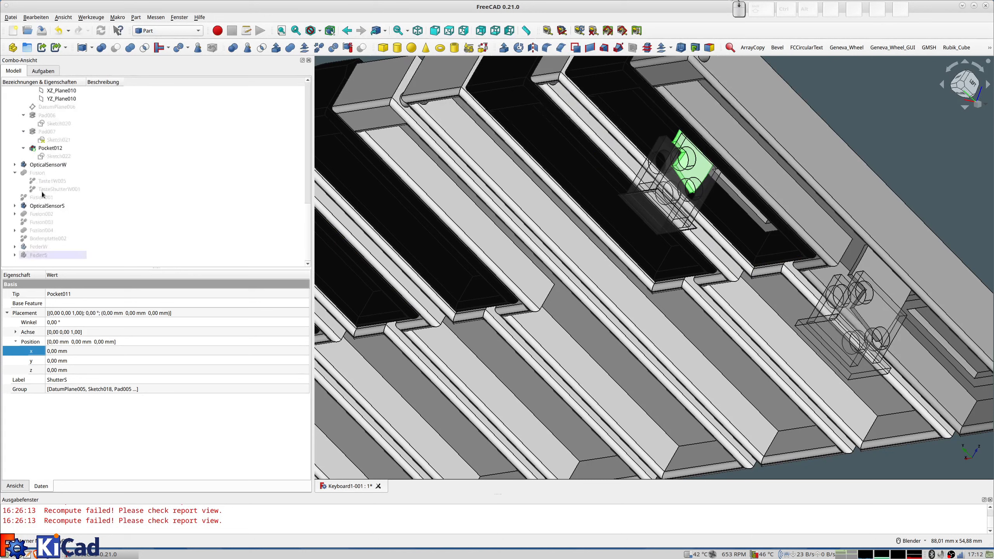
left_click(42, 223)
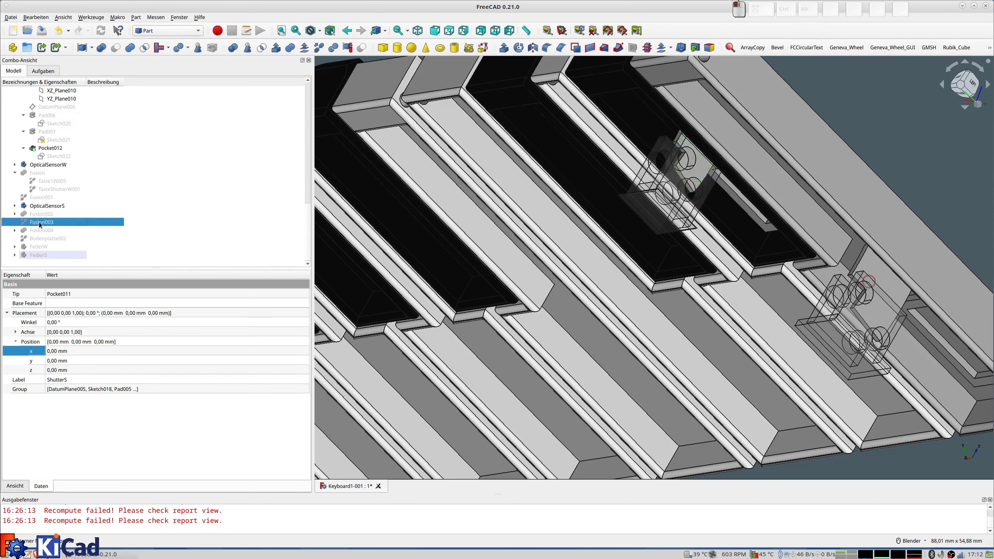
key("space")
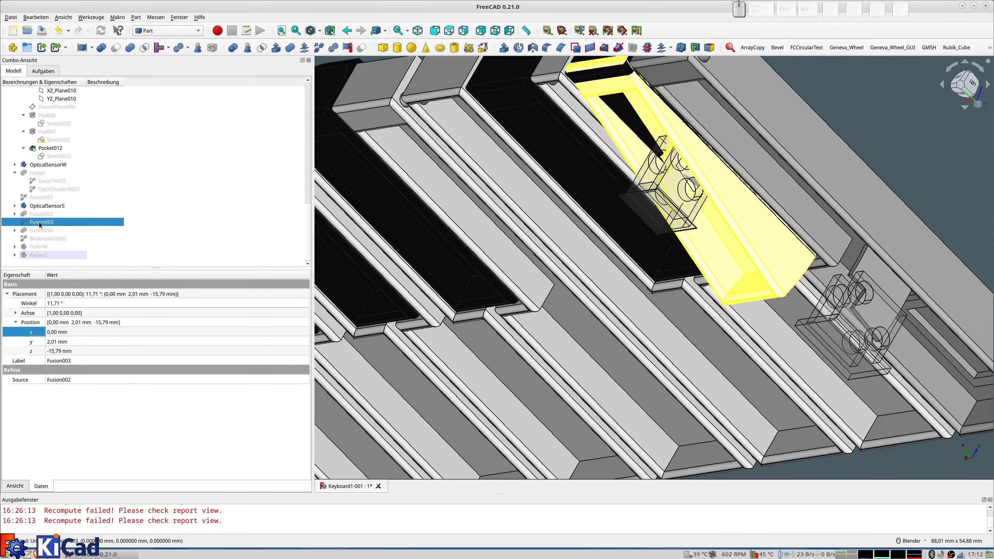
middle_click_drag(514, 224, 452, 271)
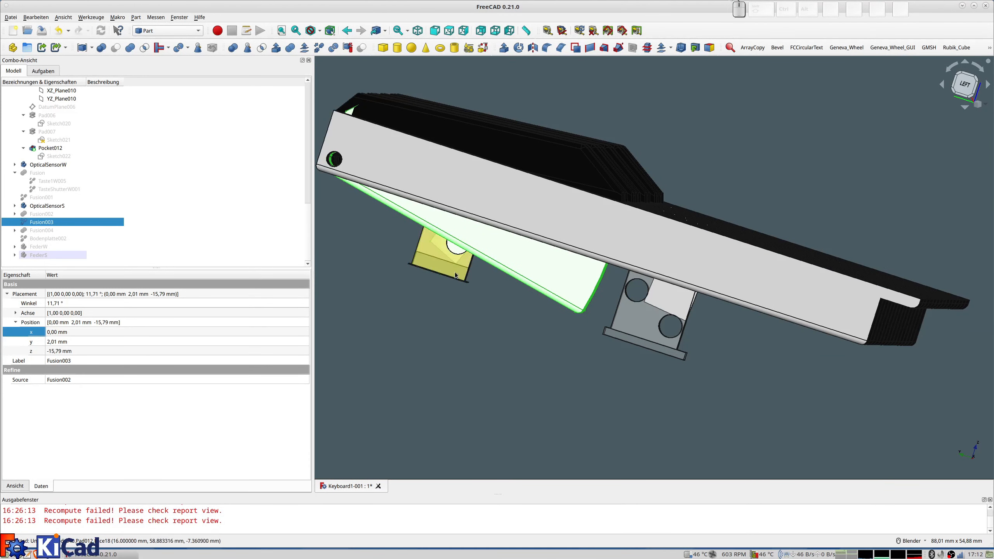
scroll(455, 270, "up", 2)
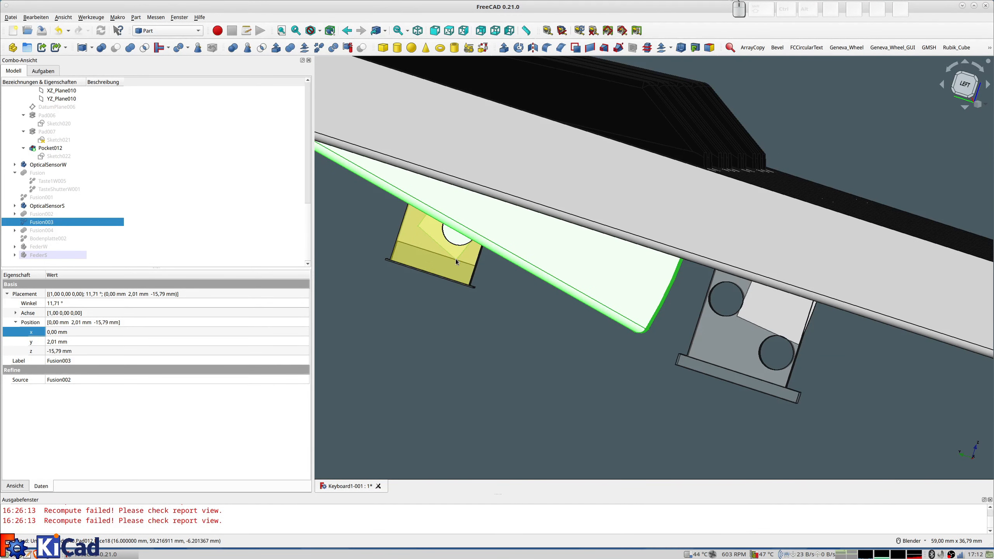
scroll(453, 260, "down", 3)
middle_click_drag(449, 261, 441, 284)
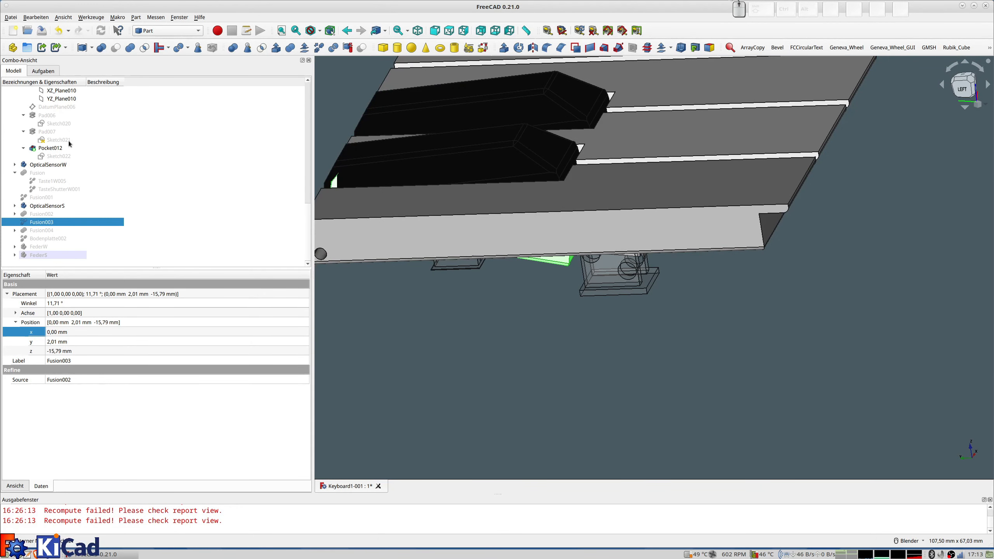
Step: Hide the black key TasteS001 and inspect the tilted key copy beneath it close up
scroll(70, 144, "up", 6)
scroll(70, 144, "up", 1)
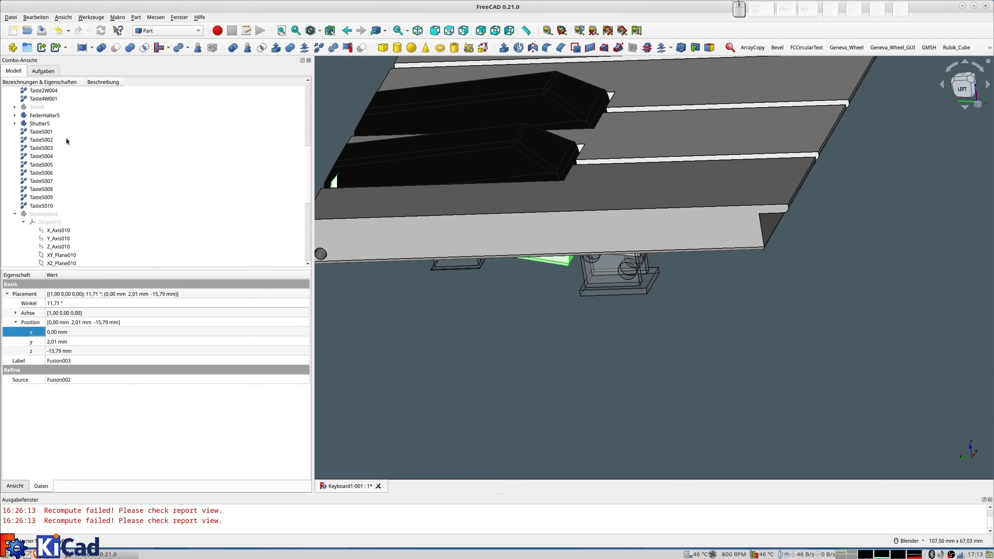
left_click(42, 133)
scroll(513, 203, "up", 4)
middle_click_drag(519, 208, 520, 217)
scroll(532, 163, "up", 4)
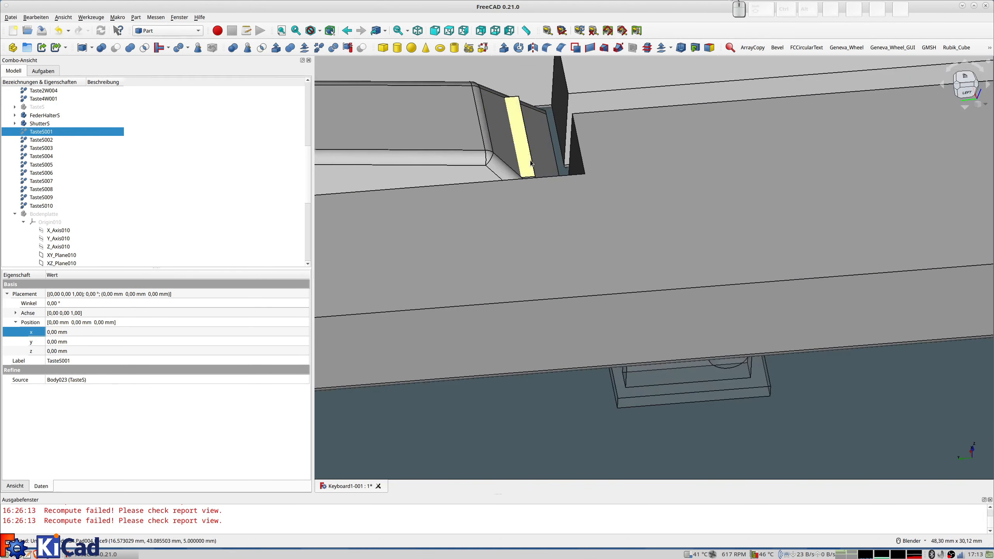
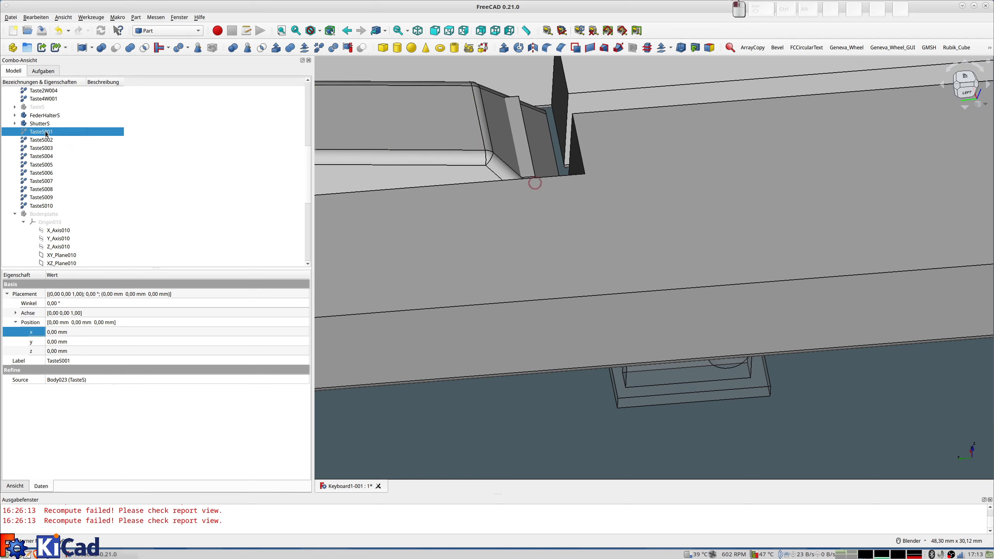
Step: Show the black key TasteS001 again and hide the tilted key copy Fusion003
key("space")
scroll(111, 201, "down", 7)
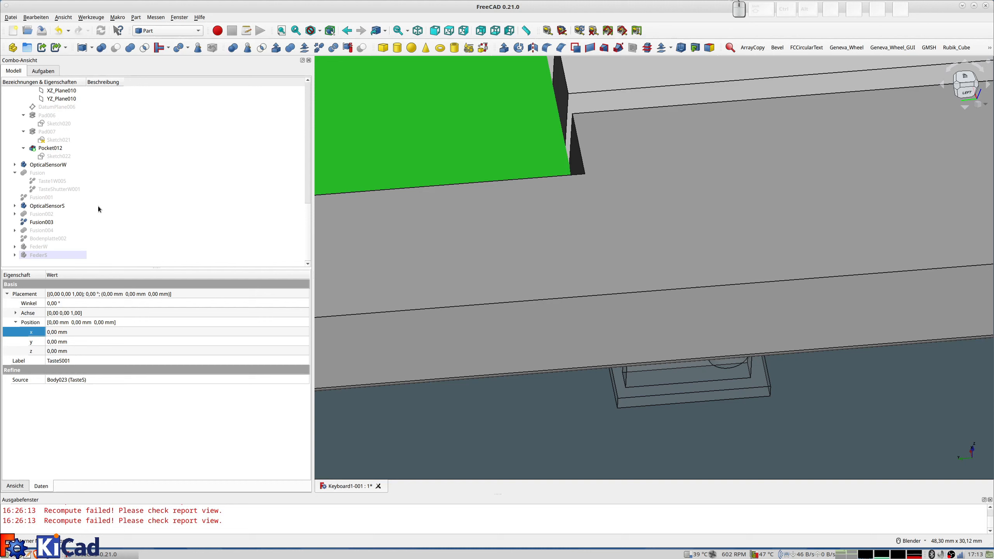
left_click(44, 227)
key("space")
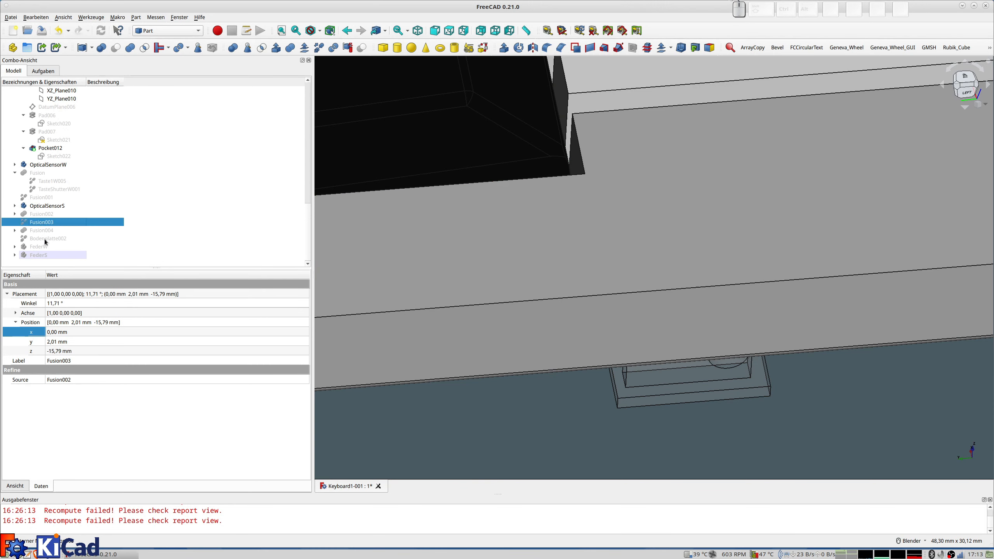
Step: Expand Fusion004 and look through the base plate and optical sensor copies it contains
left_click(14, 233)
scroll(100, 246, "down", 4)
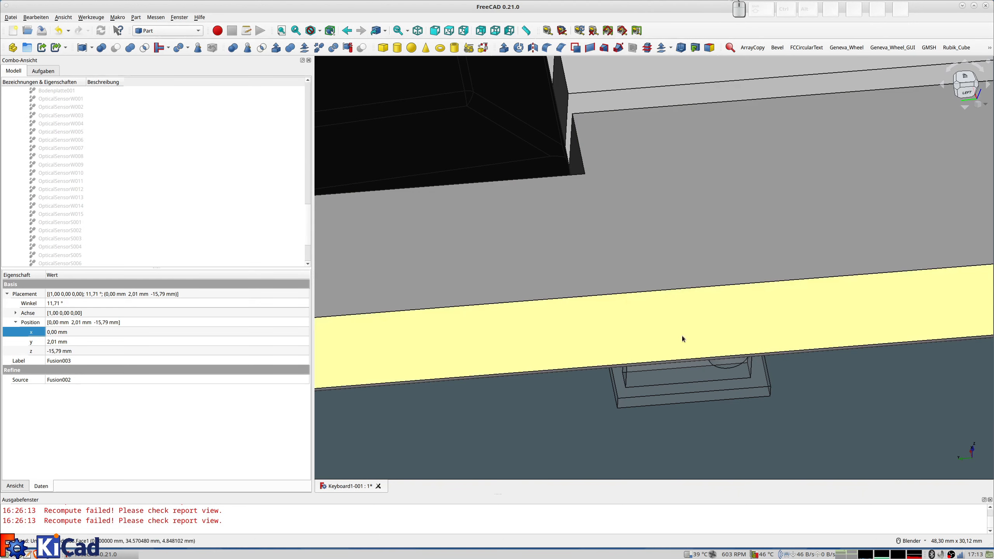
scroll(166, 172, "up", 1)
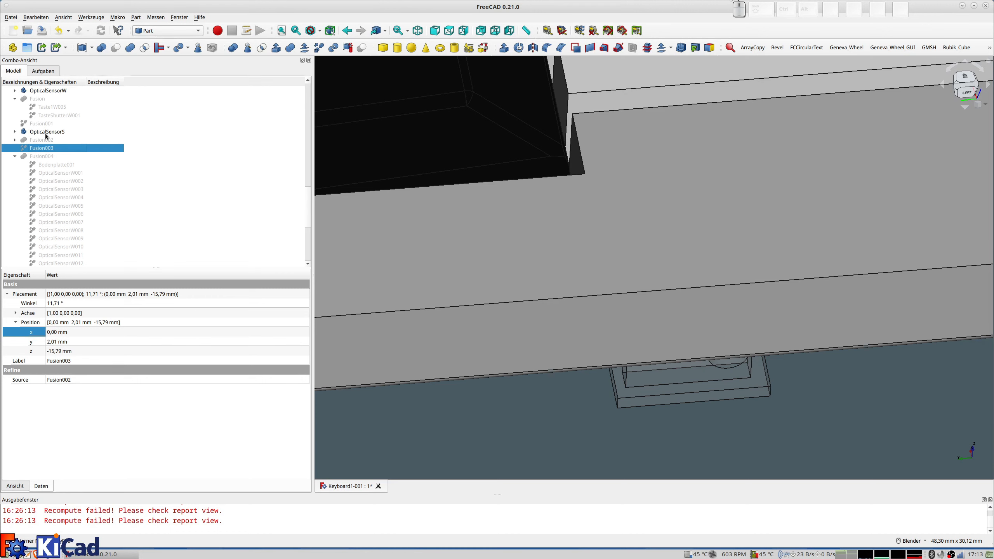
Step: Hide the sensor bodies OpticalSensorS and OpticalSensorW and show Fusion004, the base plate fused with the sensor copies
left_click(46, 134)
key("space")
left_click(48, 91)
key("space")
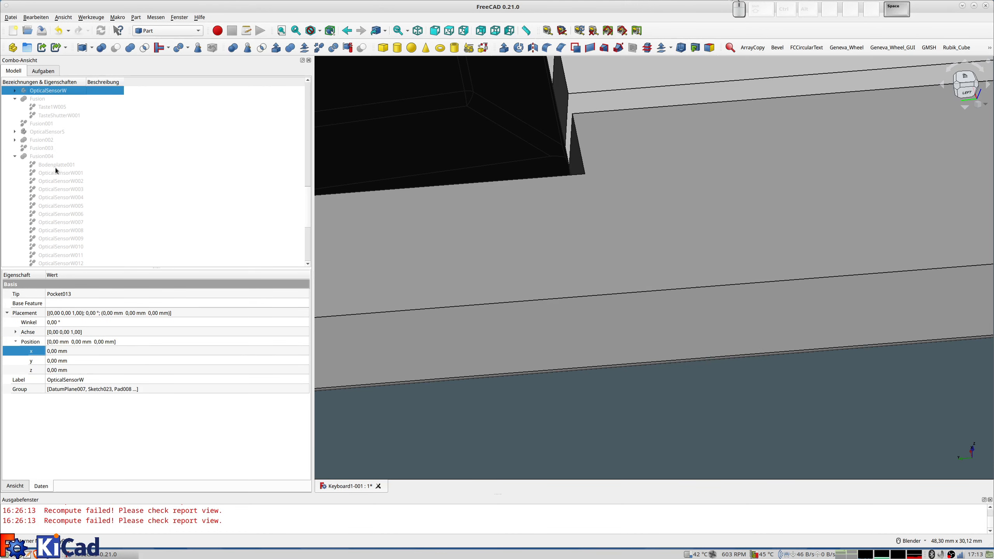
left_click(36, 157)
key("space")
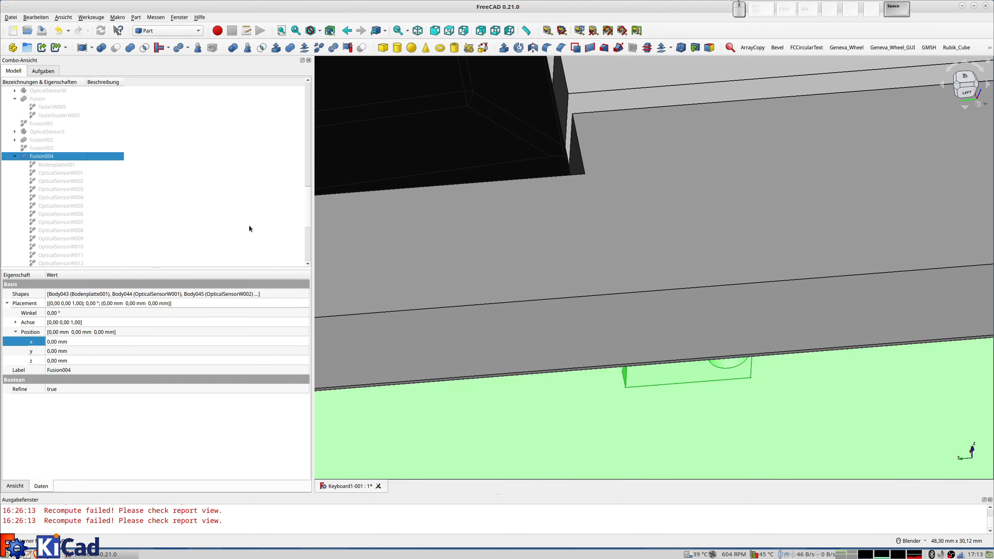
Step: Inspect the fused base plate and its row of sensor mounts beneath the keys along the keyboard
scroll(575, 342, "down", 6)
middle_click_drag(575, 341, 652, 270)
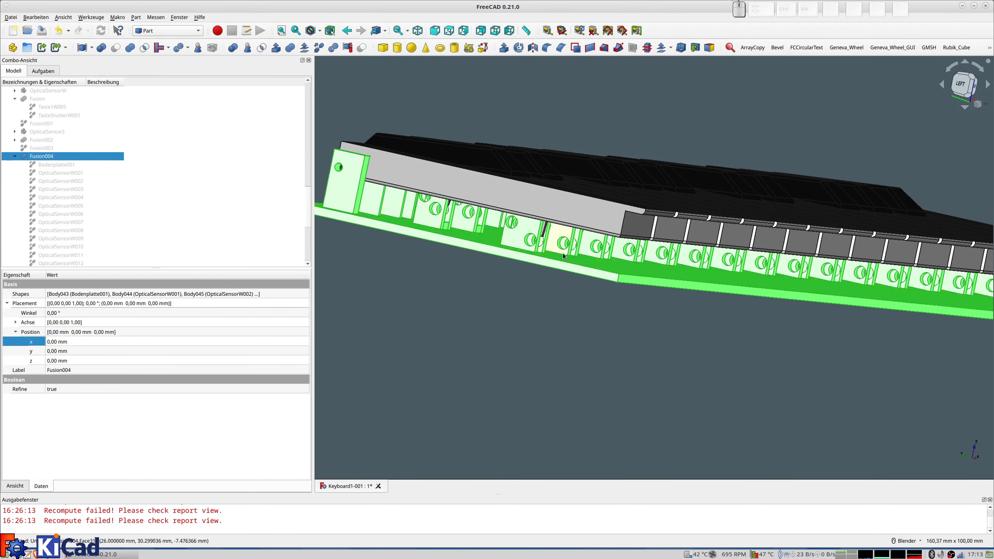
middle_click_drag(780, 270, 406, 254)
scroll(855, 287, "down", 1)
middle_click_drag(867, 290, 646, 245, "shift")
middle_click_drag(506, 323, 810, 267)
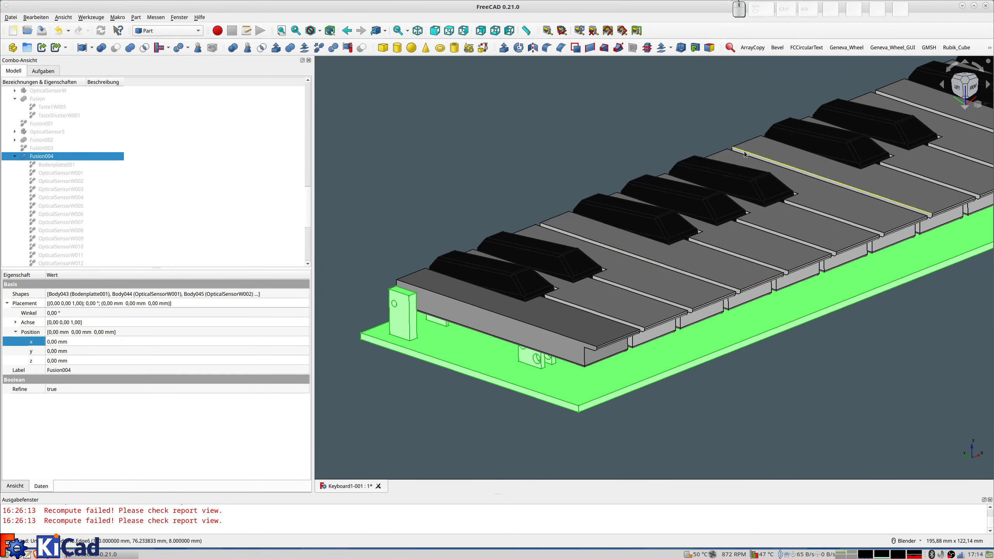
middle_click_drag(904, 89, 703, 182, "shift")
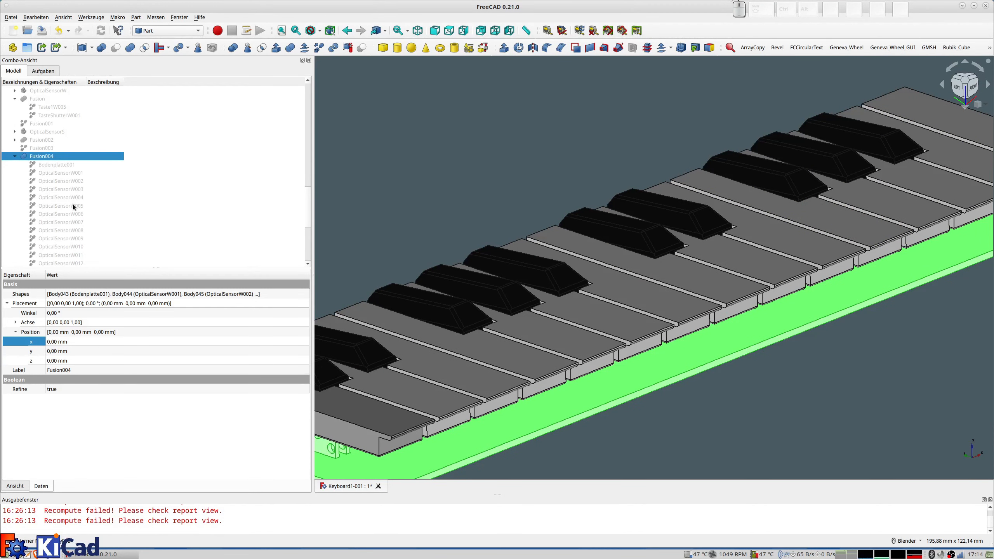
Step: Find Bodenplatte002, the refined base plate copy of Fusion004, in the model tree and show it
scroll(73, 204, "down", 6)
scroll(51, 184, "up", 5)
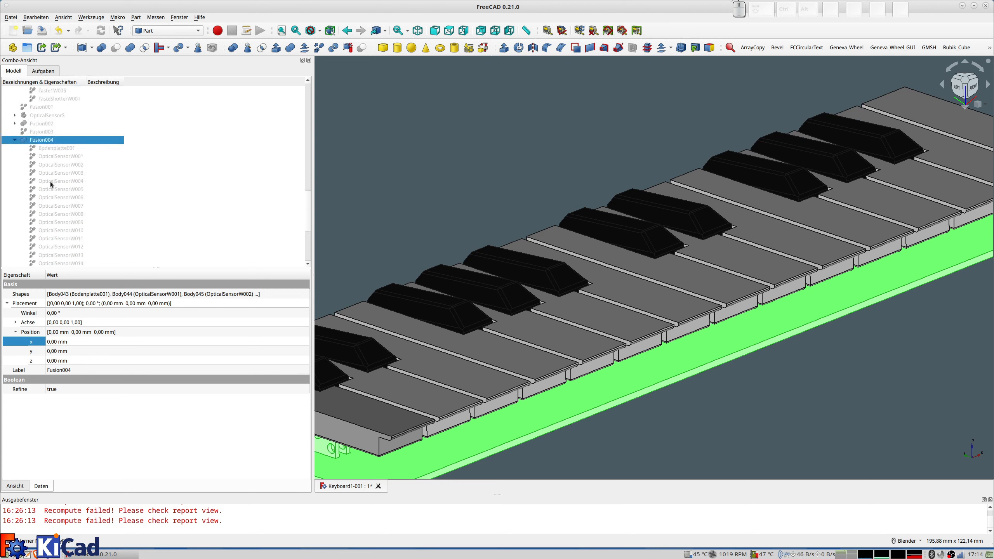
scroll(56, 159, "down", 5)
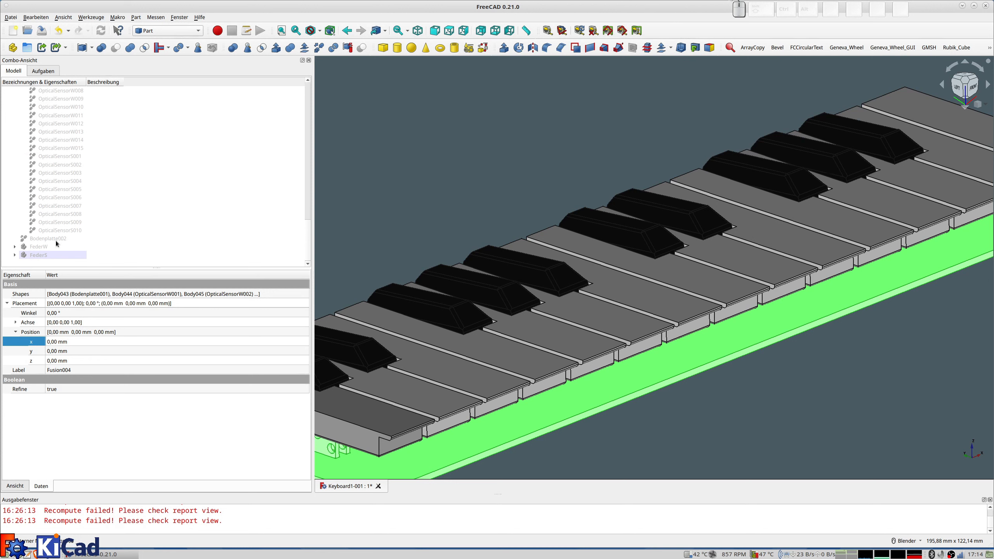
left_click(45, 239)
key("space")
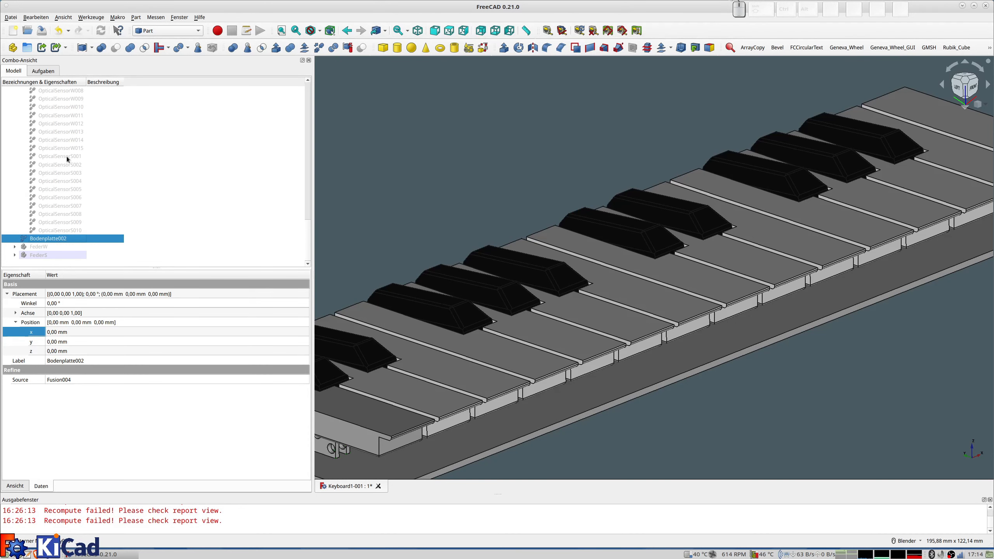
Step: Hide all white keys from Taste1W001 to Taste4W001
scroll(63, 148, "up", 5)
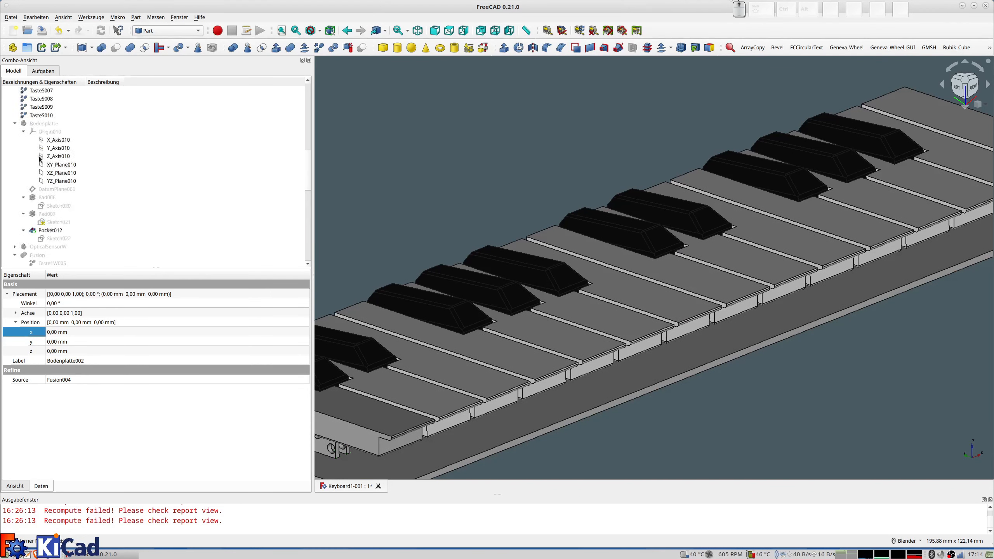
scroll(41, 159, "up", 5)
left_click(44, 165)
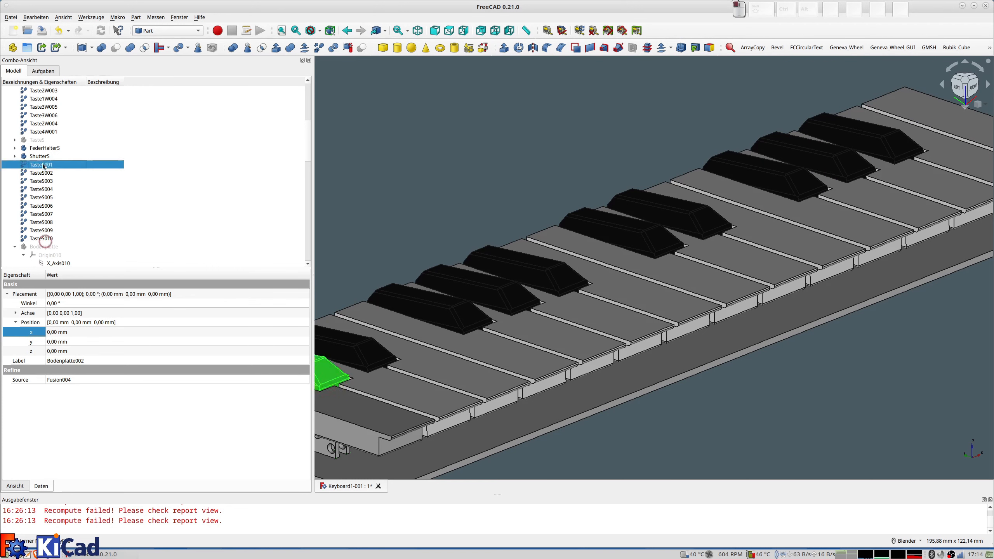
scroll(42, 160, "up", 4)
left_click(40, 116)
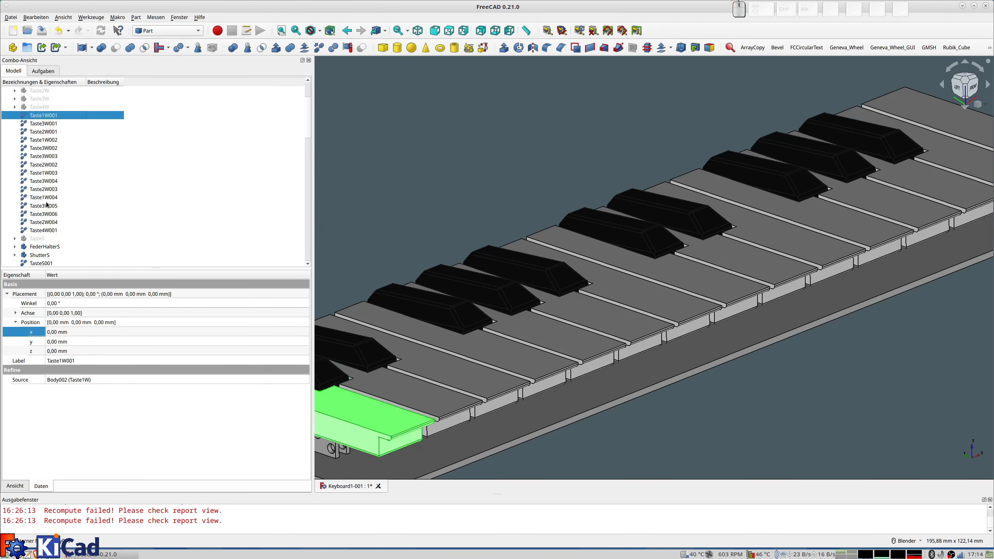
left_click(49, 231, "shift")
key("space")
Step: Examine the exposed sensor mounts on the base plate and the black keys along the whole keyboard
mouse_move(422, 333)
middle_mouse_down()
mouse_move(419, 354)
mouse_move(541, 321)
mouse_move(581, 298)
mouse_move(557, 418)
mouse_move(543, 419)
mouse_move(557, 414)
mouse_move(552, 422)
mouse_move(494, 418)
mouse_move(509, 413)
mouse_move(430, 348)
middle_mouse_up()
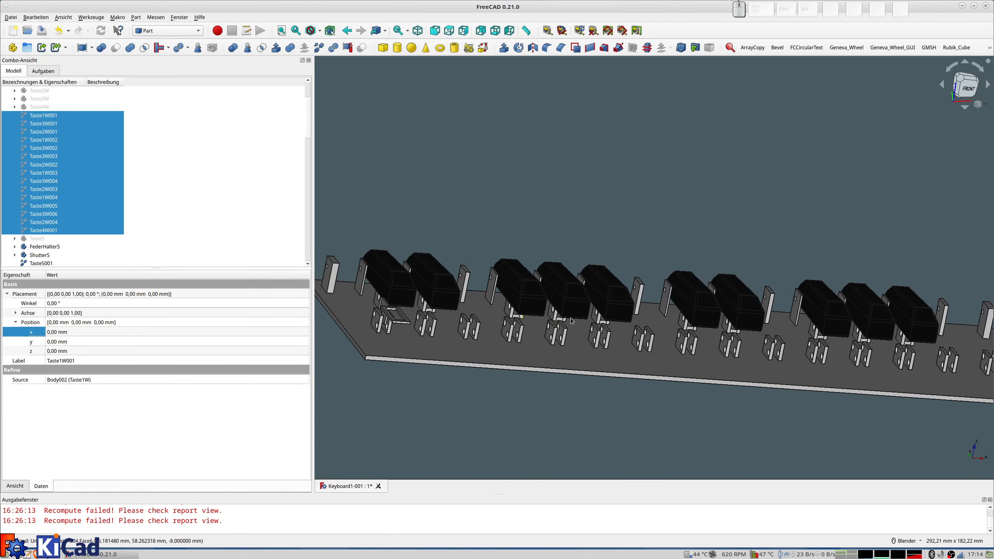
middle_click_drag(795, 342, 682, 350, "shift")
scroll(683, 349, "down", 3)
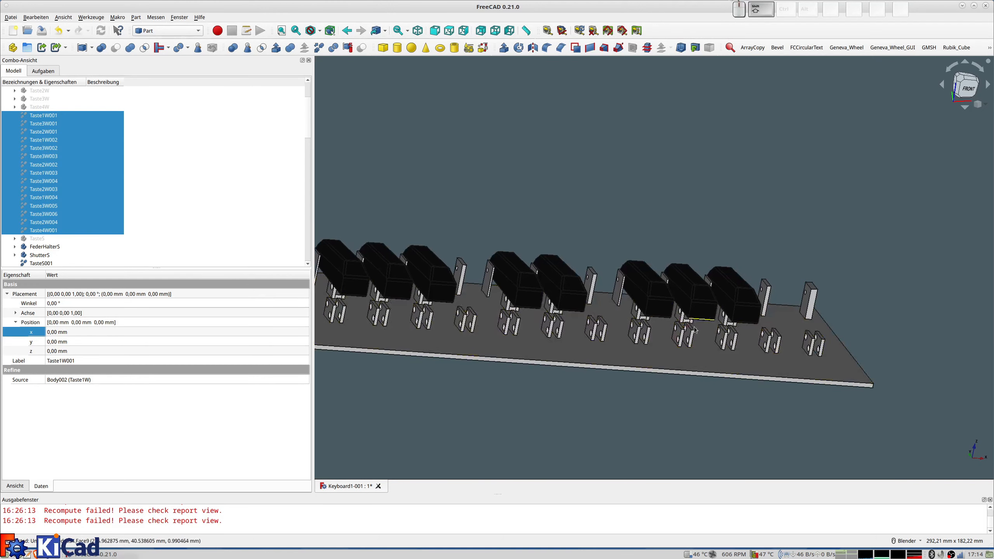
scroll(693, 347, "down", 2)
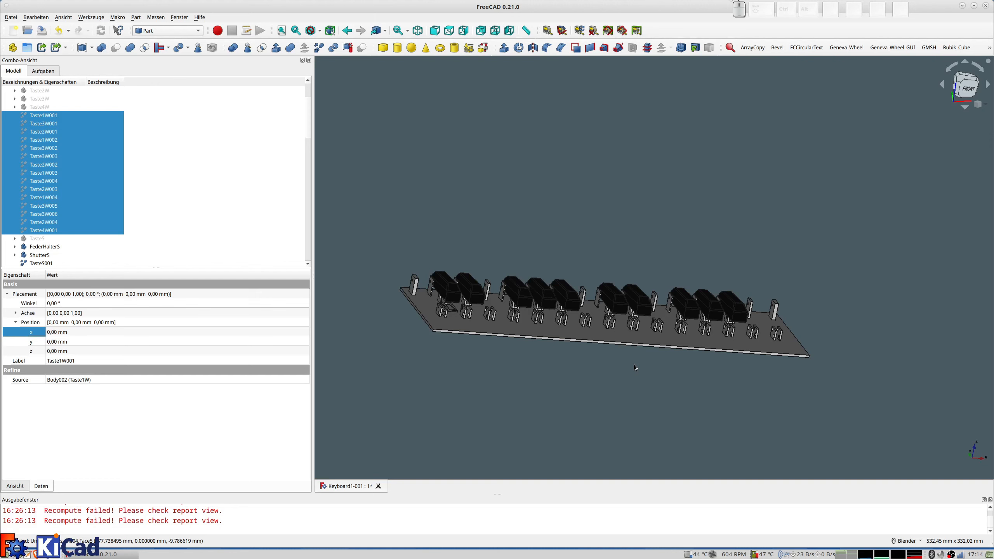
scroll(437, 335, "up", 2)
scroll(438, 334, "up", 1)
scroll(472, 348, "down", 1)
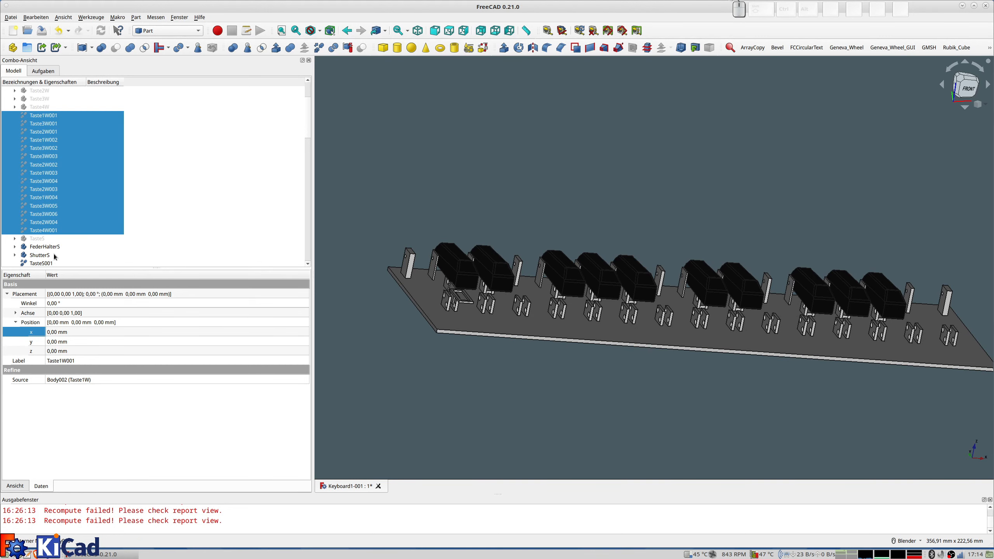
Step: Show all the white keys from Taste1W001 to Taste4W001 again
middle_click_drag(490, 350, 486, 403)
scroll(55, 263, "down", 3)
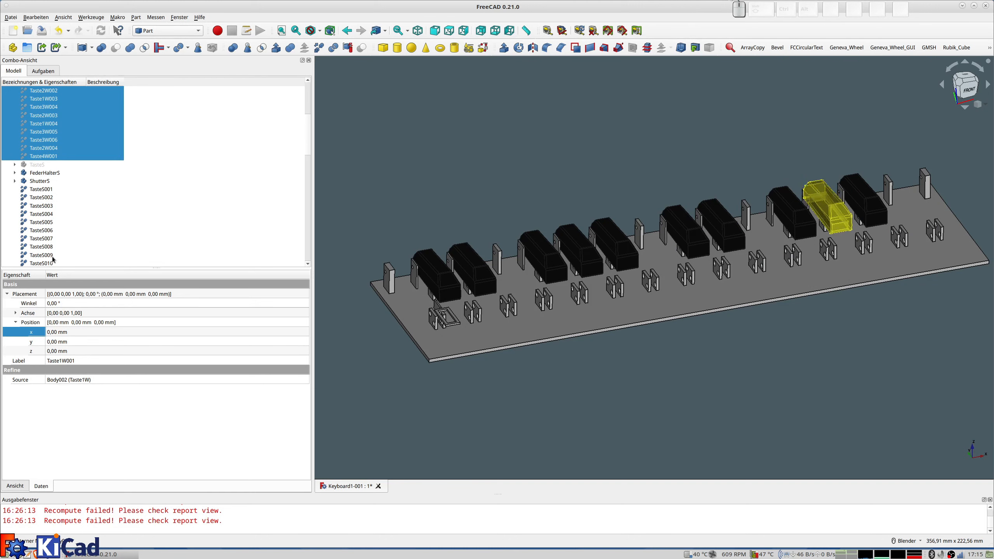
scroll(54, 260, "up", 3)
key("space")
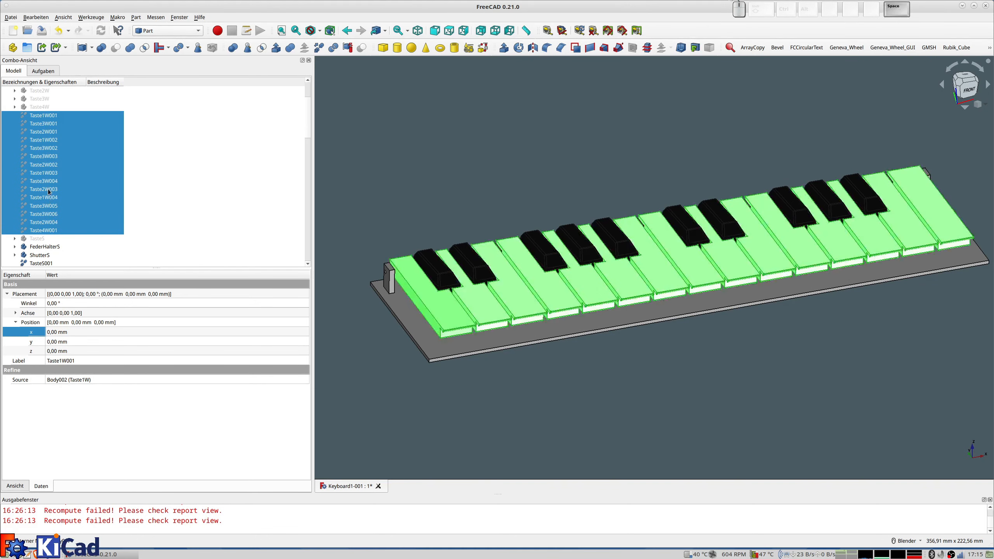
Step: Show the white key spring FederW and inspect it close up beneath the first white key
middle_click_drag(352, 369, 630, 312)
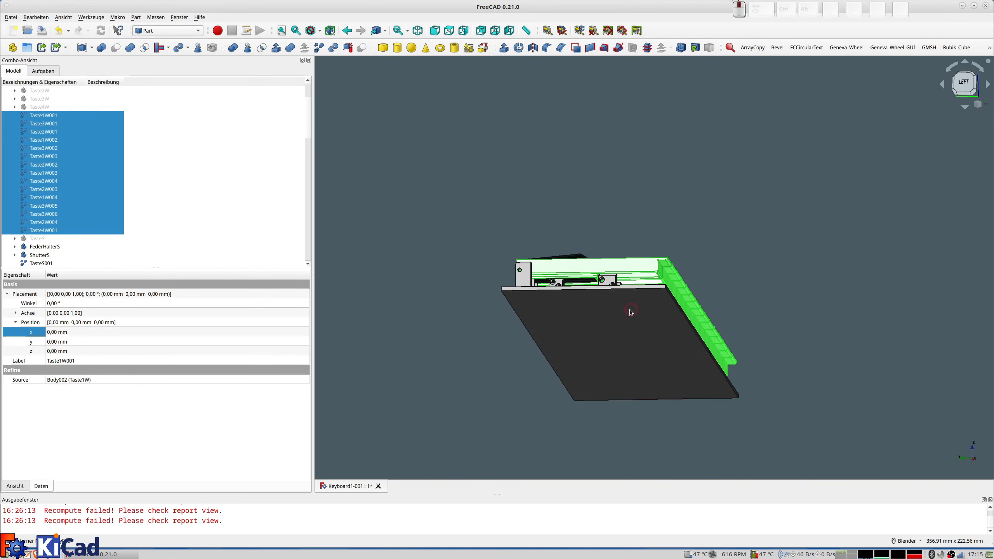
scroll(61, 246, "down", 10)
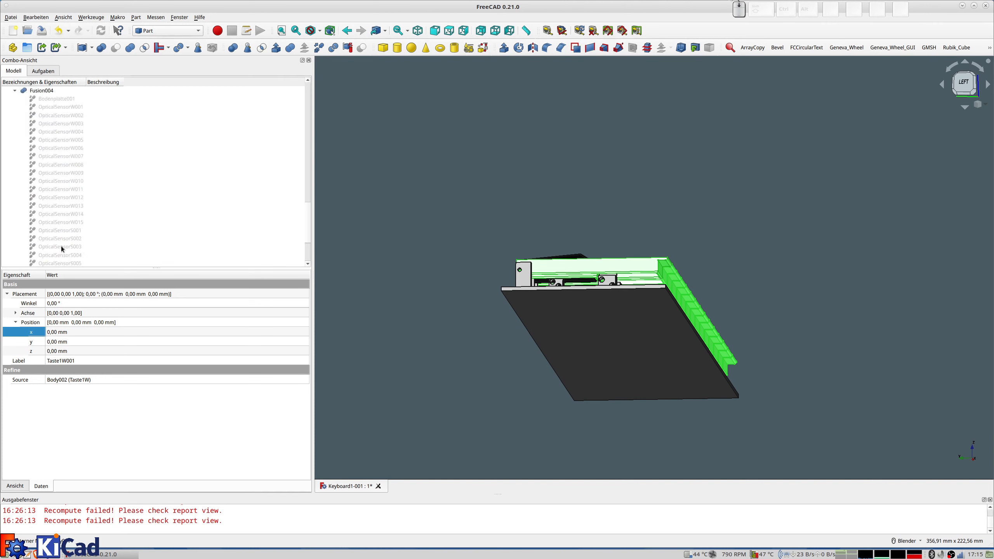
middle_click_drag(610, 336, 614, 296)
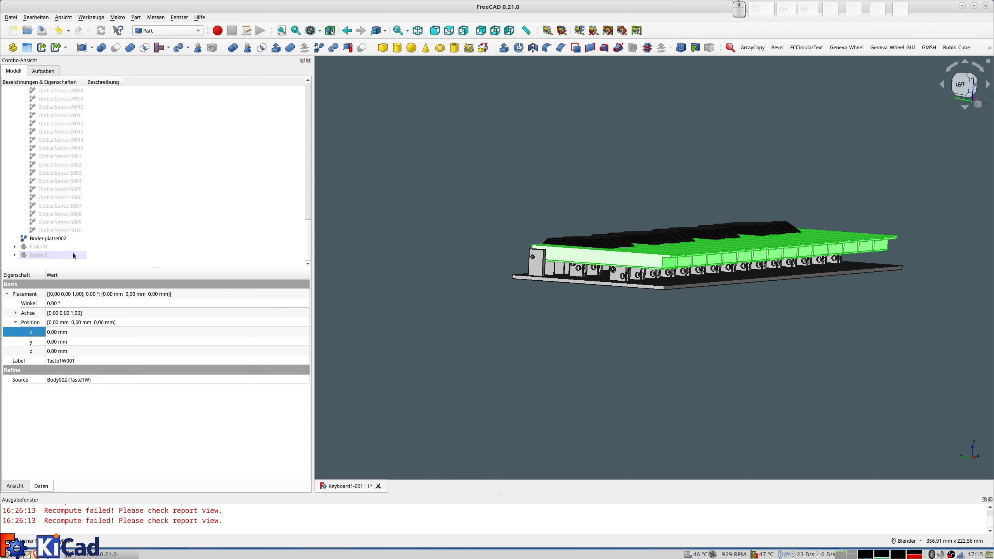
left_click(39, 247)
scroll(652, 308, "up", 3)
scroll(653, 308, "up", 1)
middle_click_drag(719, 263, 680, 268)
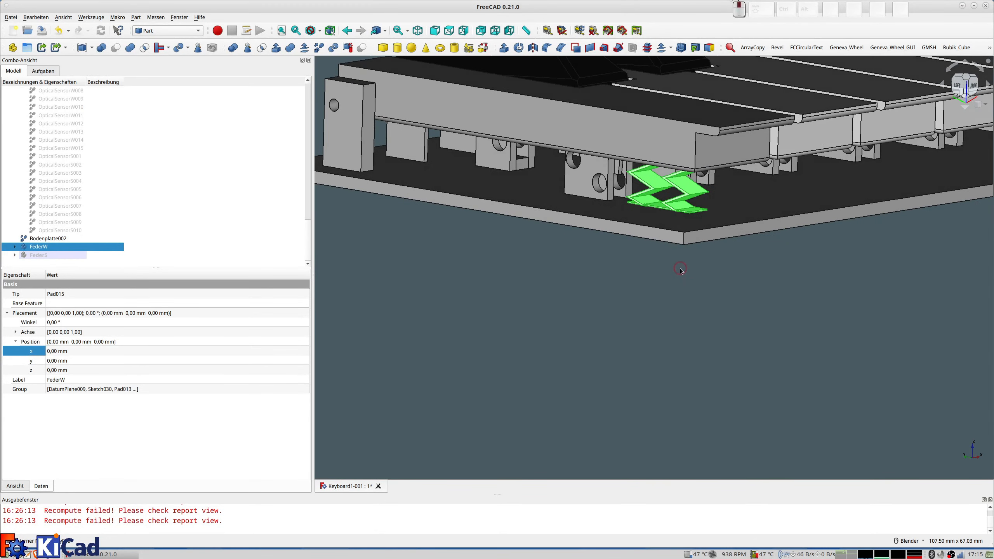
Step: Show the black key spring FederS and examine both springs between the keys and the base plate from several angles
left_click(44, 255)
middle_click_drag(462, 270, 405, 305)
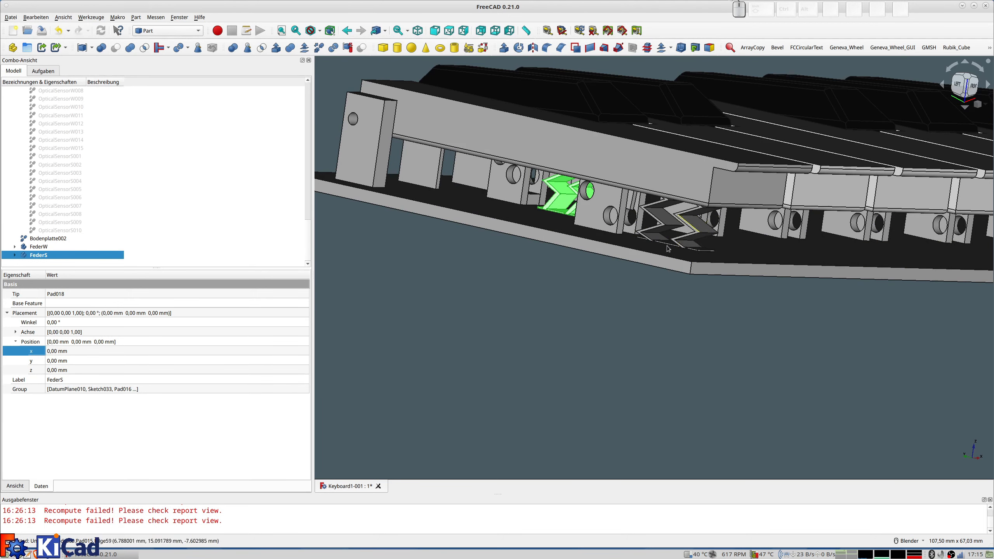
middle_click_drag(619, 269, 639, 273)
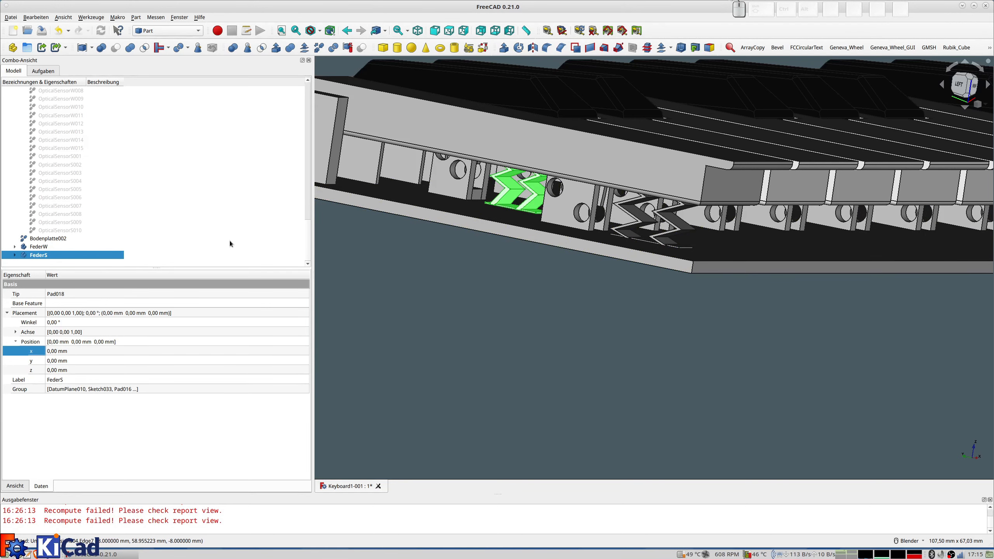
middle_click_drag(653, 228, 655, 230)
mouse_move(656, 218)
middle_mouse_down()
mouse_move(616, 213)
mouse_move(662, 233)
middle_mouse_up()
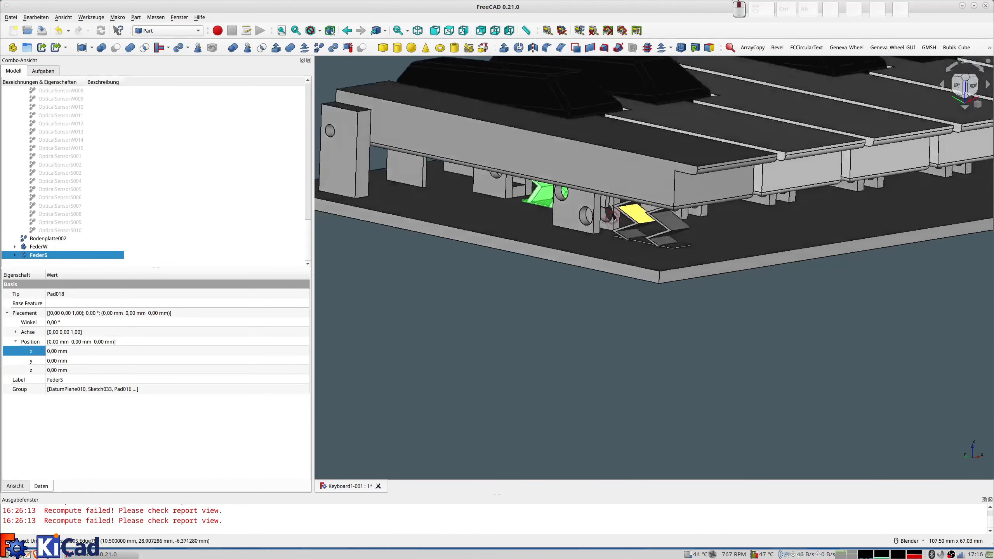
scroll(666, 235, "down", 3)
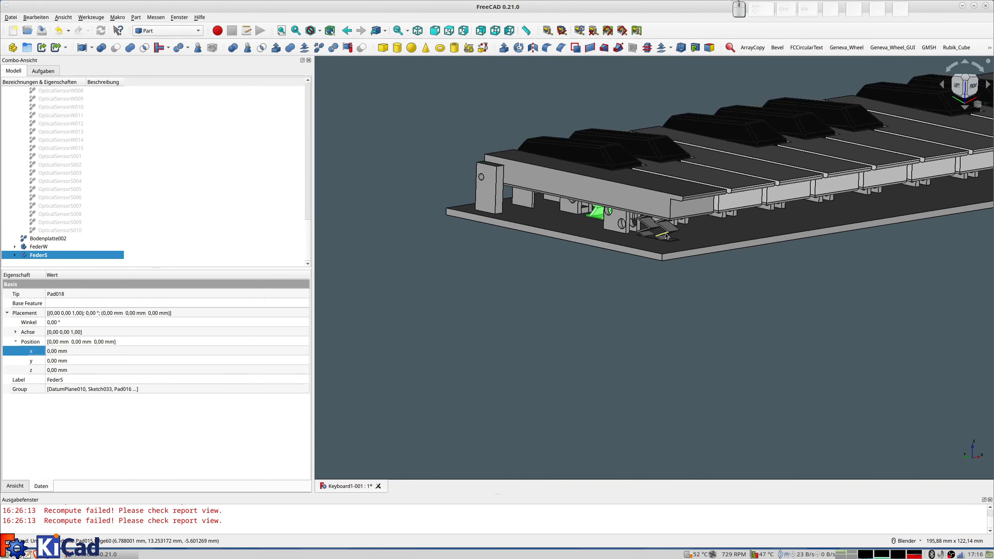
scroll(598, 221, "up", 3)
middle_click_drag(599, 218, 643, 178)
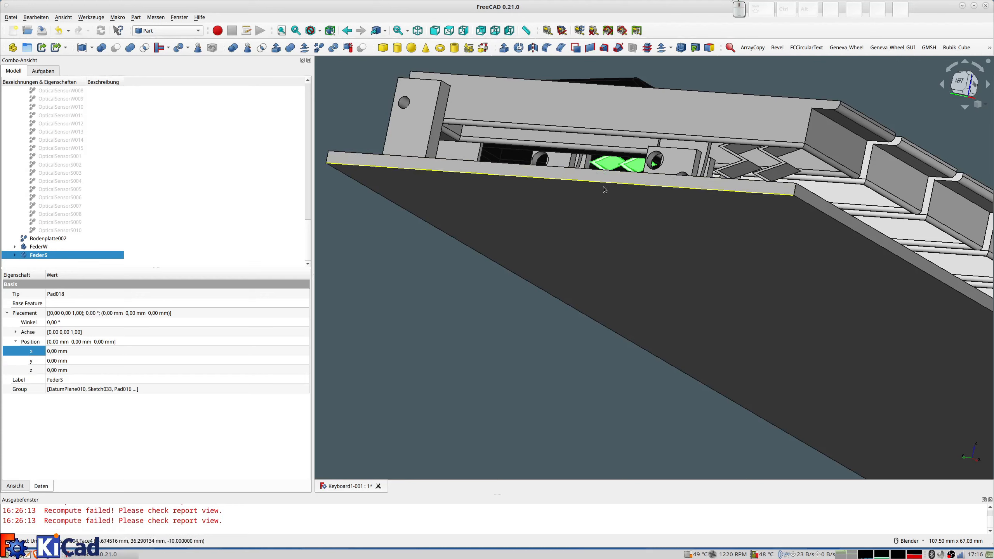
scroll(657, 269, "down", 2)
middle_click_drag(656, 269, 592, 245)
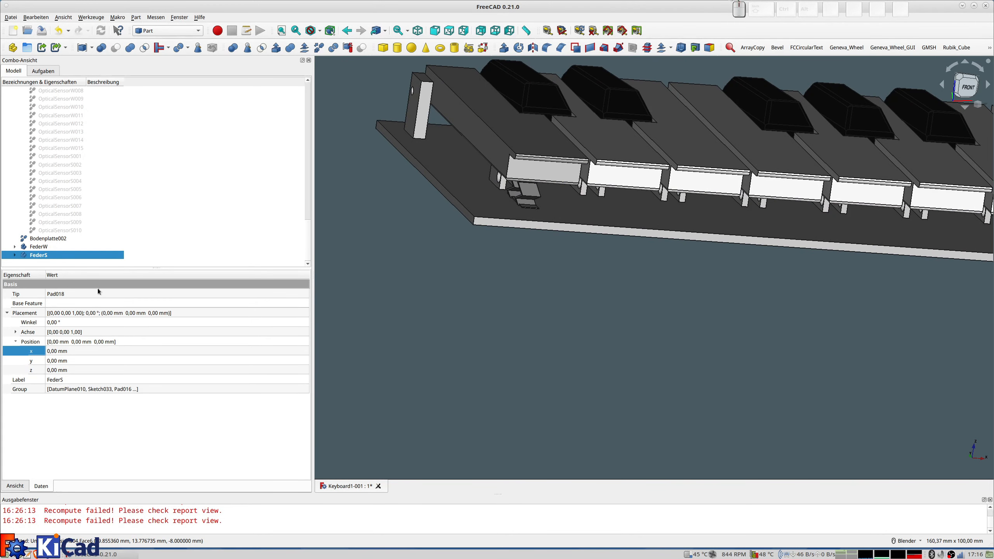
Step: Switch to the Part Design workbench and create two refined shape copies of the white key spring FederW
left_click(45, 249)
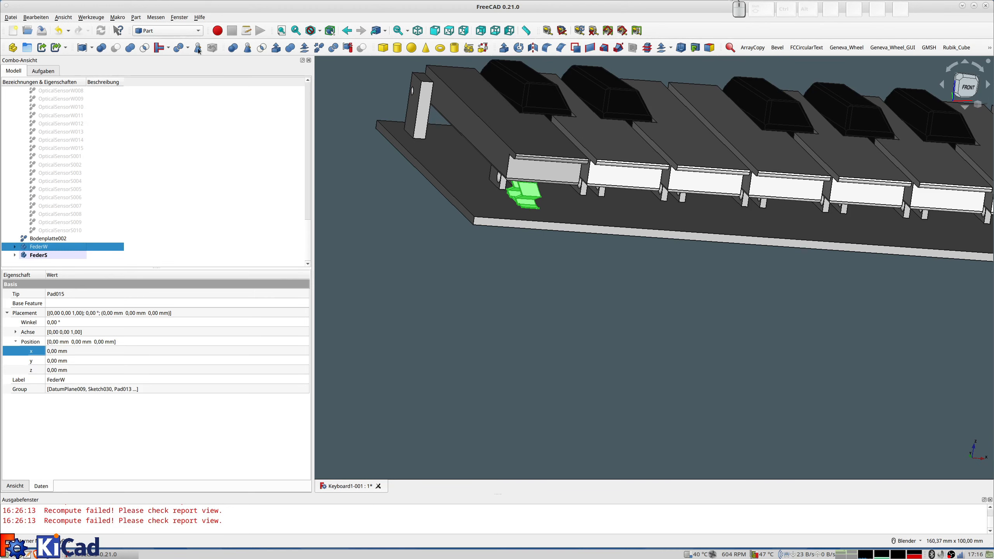
left_click(165, 31)
left_click(157, 21)
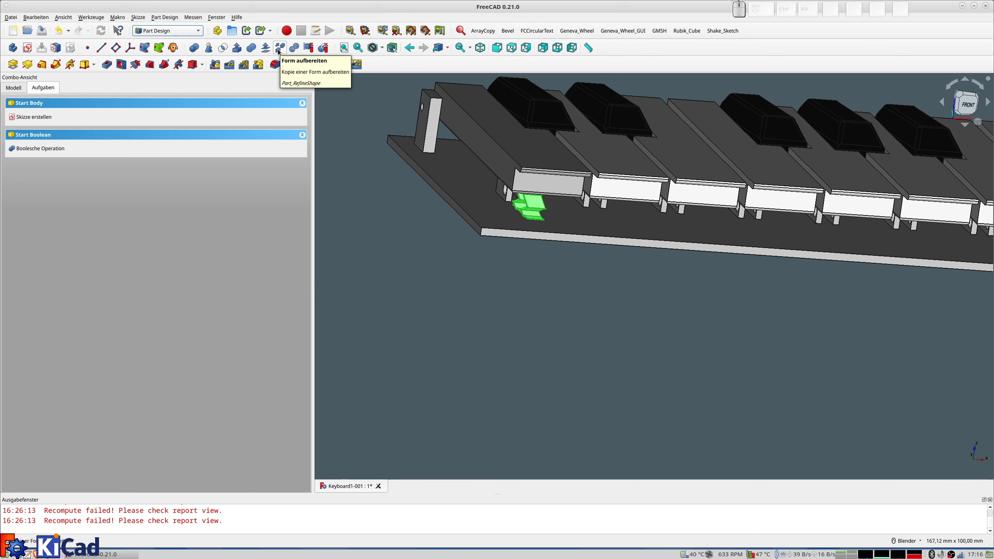
left_click(15, 87)
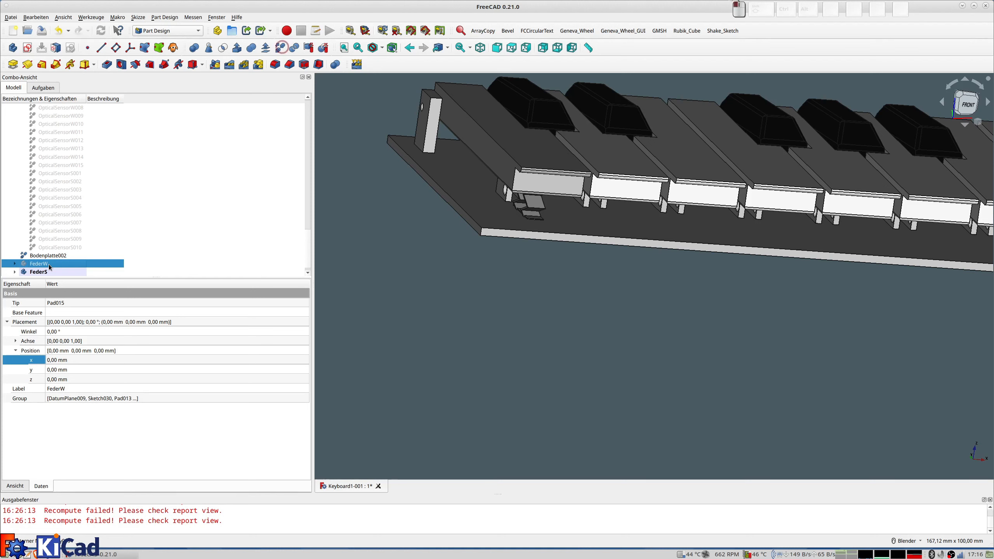
left_click(281, 48)
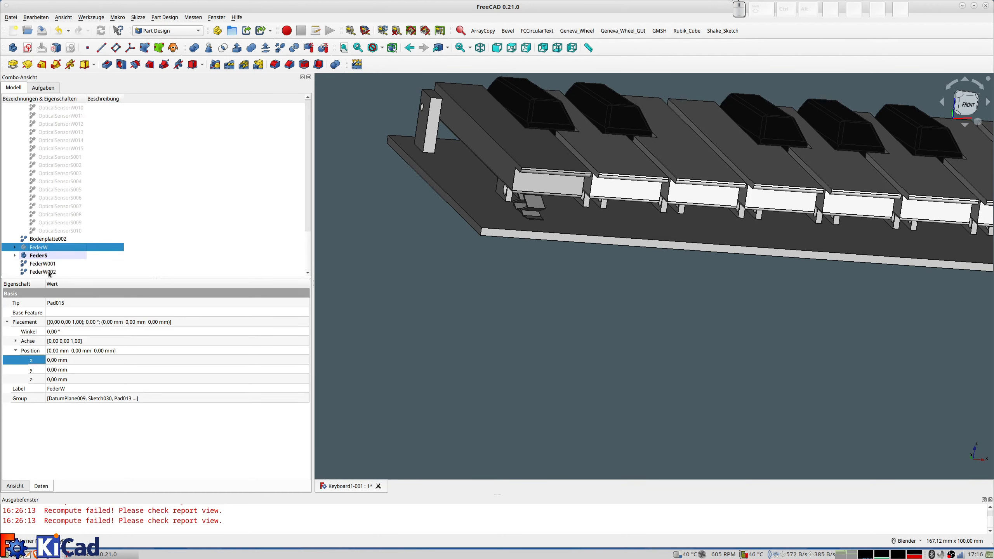
Step: Set the X position of the second spring copy, FederW002, to 20 mm
left_click(49, 272)
left_click(64, 341)
type("20")
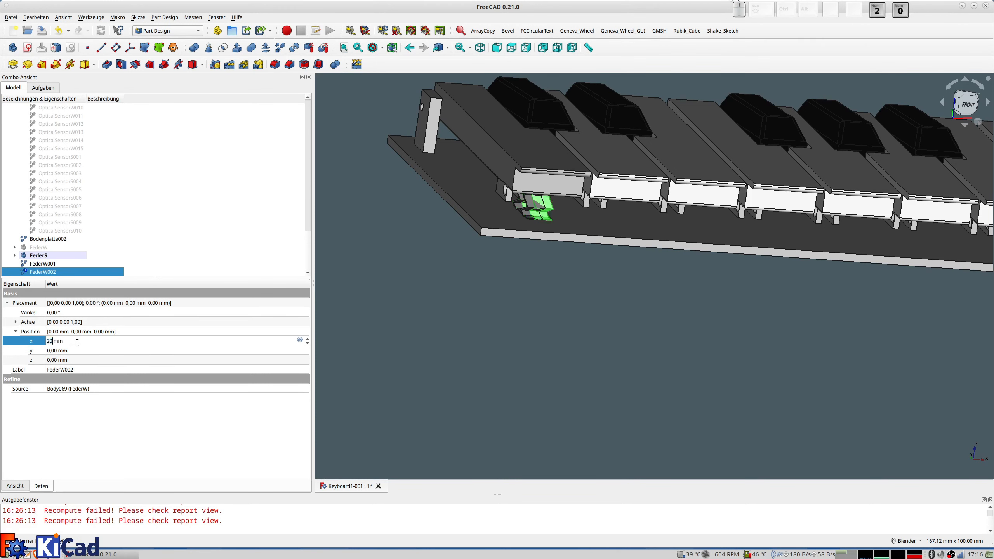
key("Return")
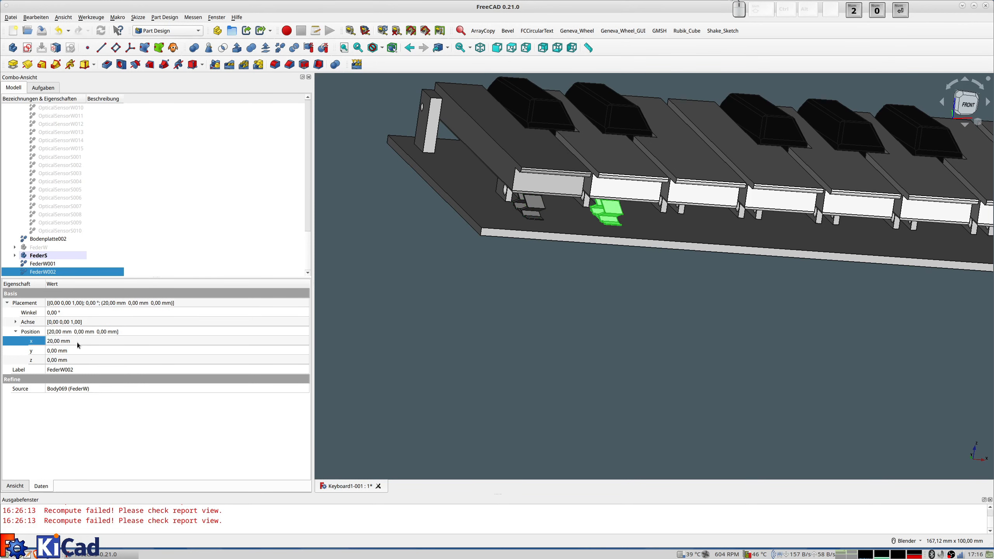
Step: Create a third refined shape copy of the white key spring FederW
left_click(49, 247)
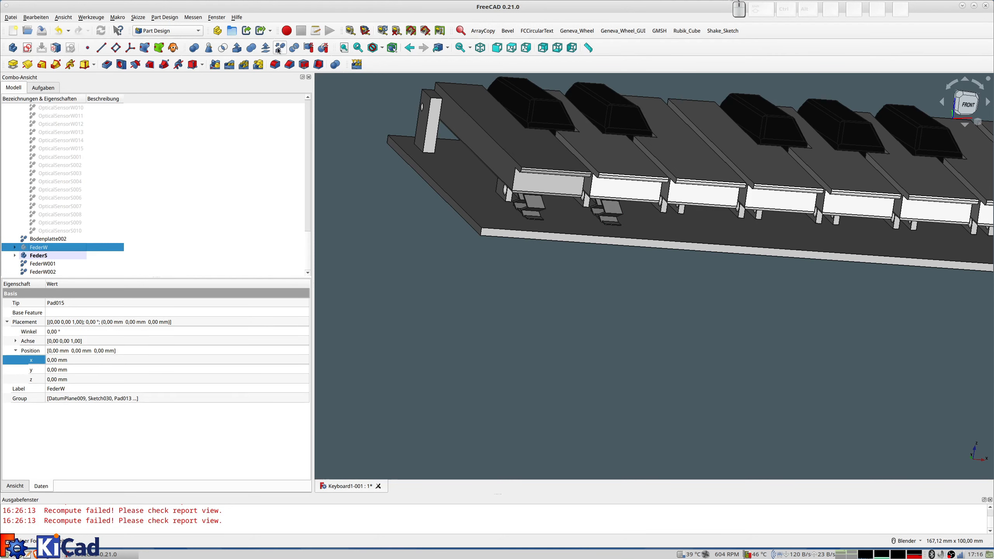
Step: Set the X position of the spring copy FederW002 to 40 mm and restore it to 20 mm
left_click(48, 272)
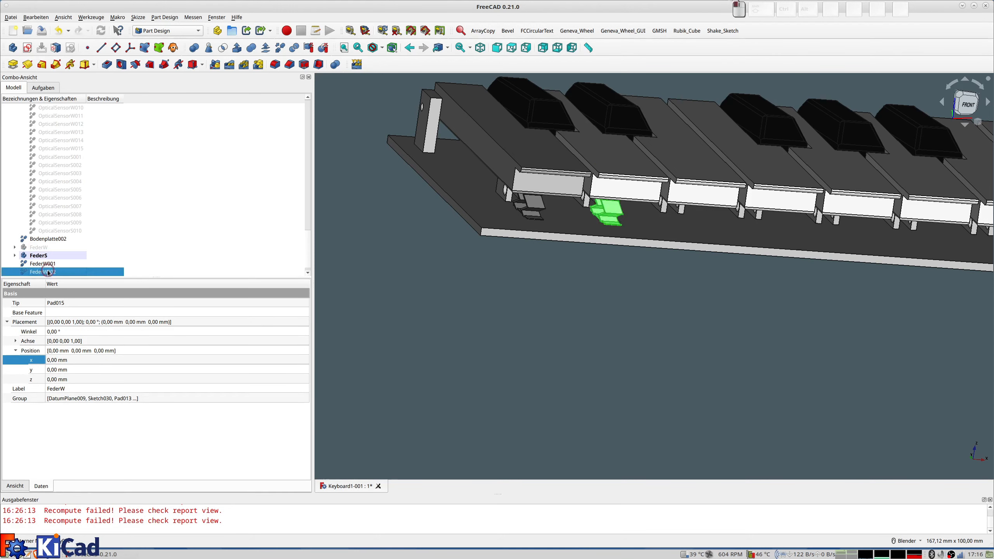
left_click(86, 340)
type("40")
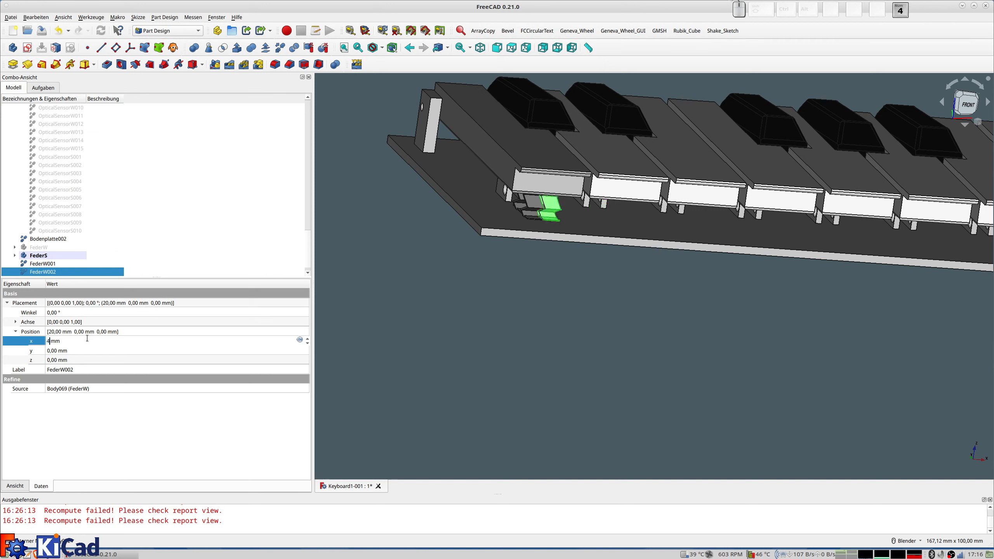
key("Return")
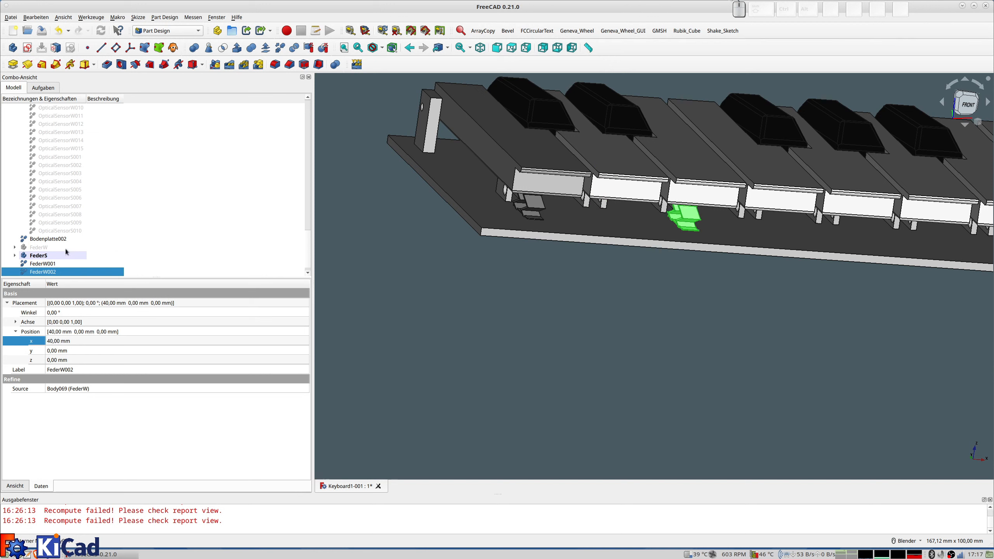
scroll(59, 259, "down", 1)
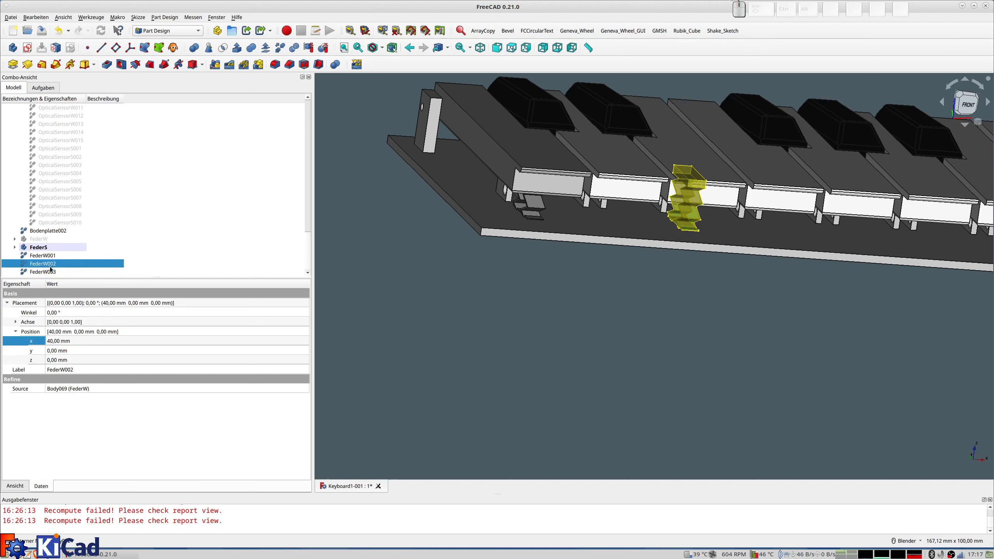
left_click(58, 341)
type("20")
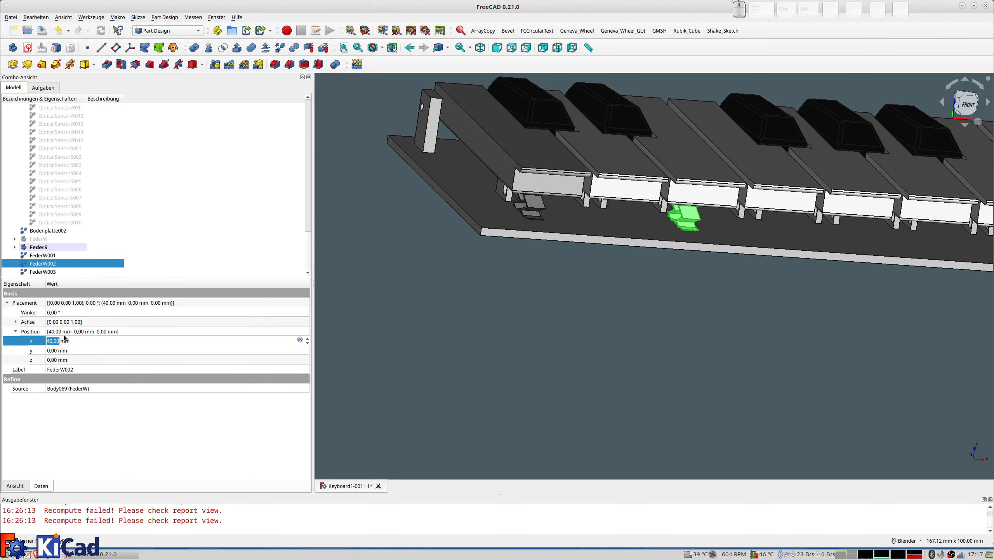
key("Return")
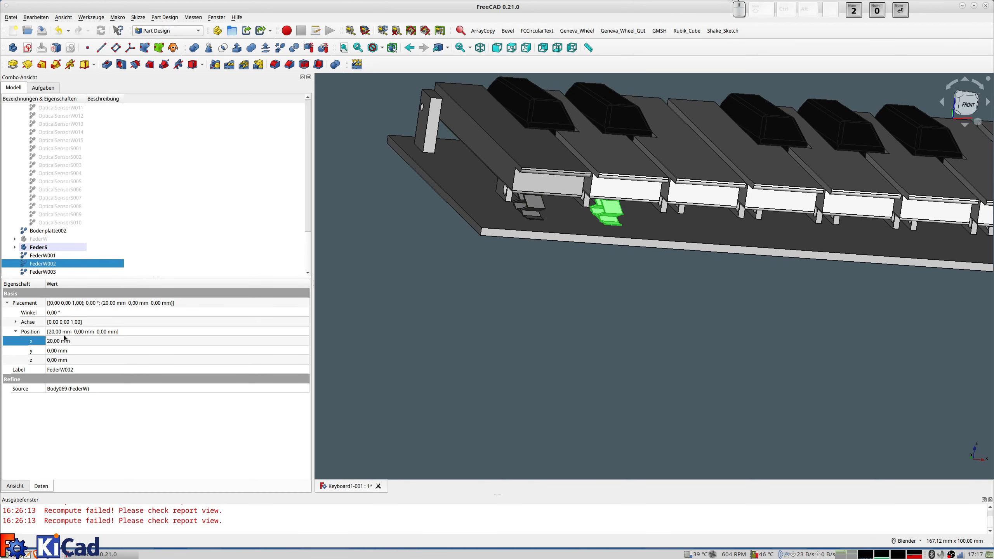
Step: Set the X position of the third spring copy, FederW003, to 40 mm
left_click(49, 272)
left_click(58, 341)
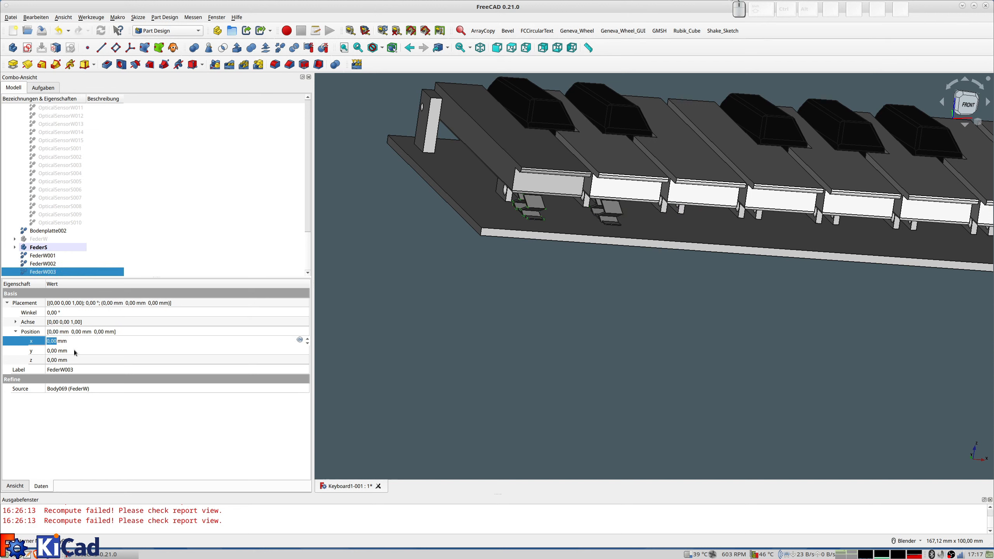
type("40")
key("Return")
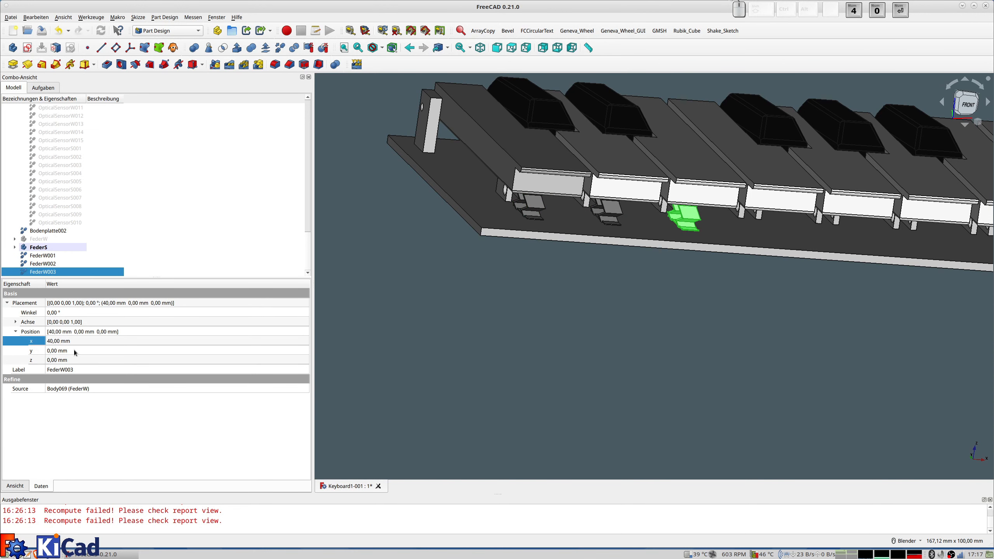
Step: Create a fourth refined copy of the white key spring FederW and set its X position to 60 mm
left_click(43, 239)
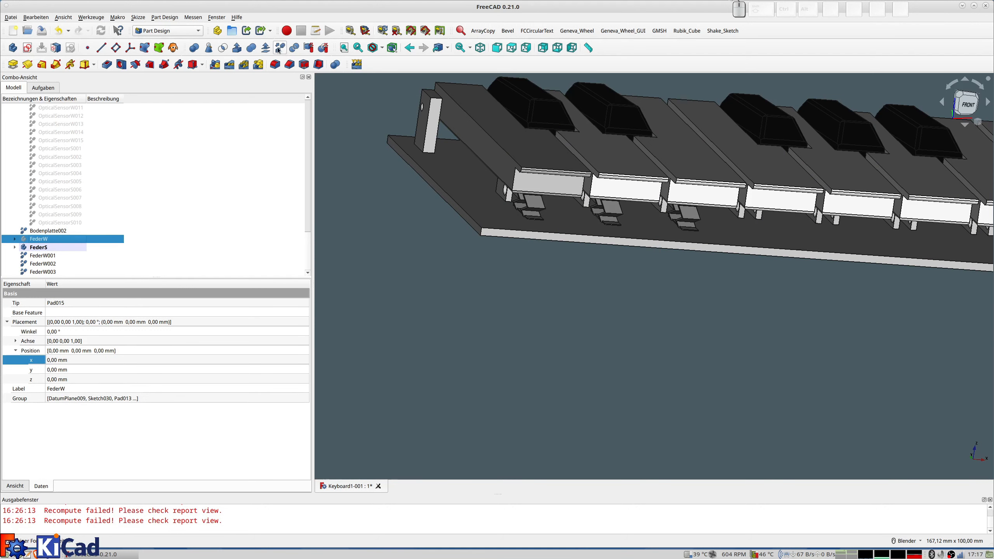
scroll(65, 242, "down", 1)
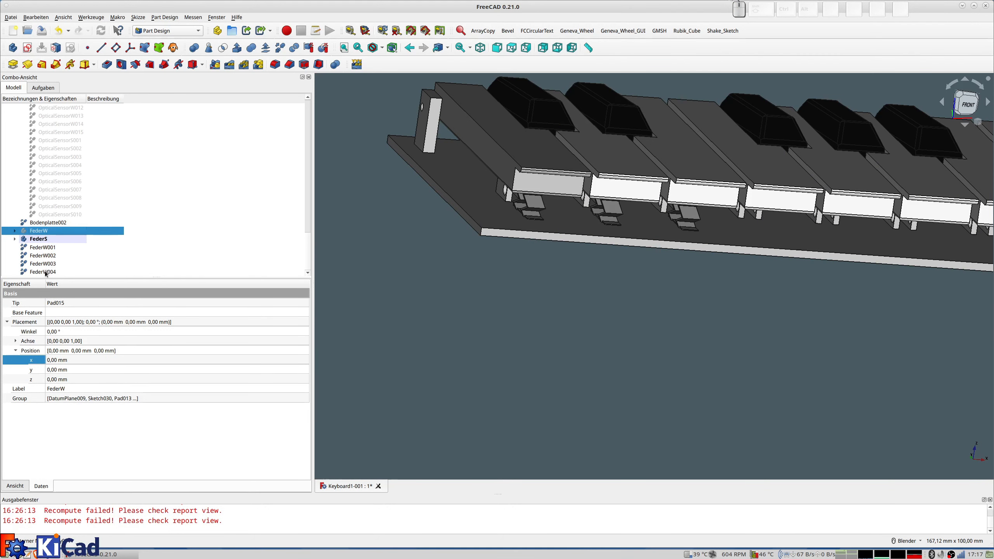
left_click(46, 272)
left_click(54, 336)
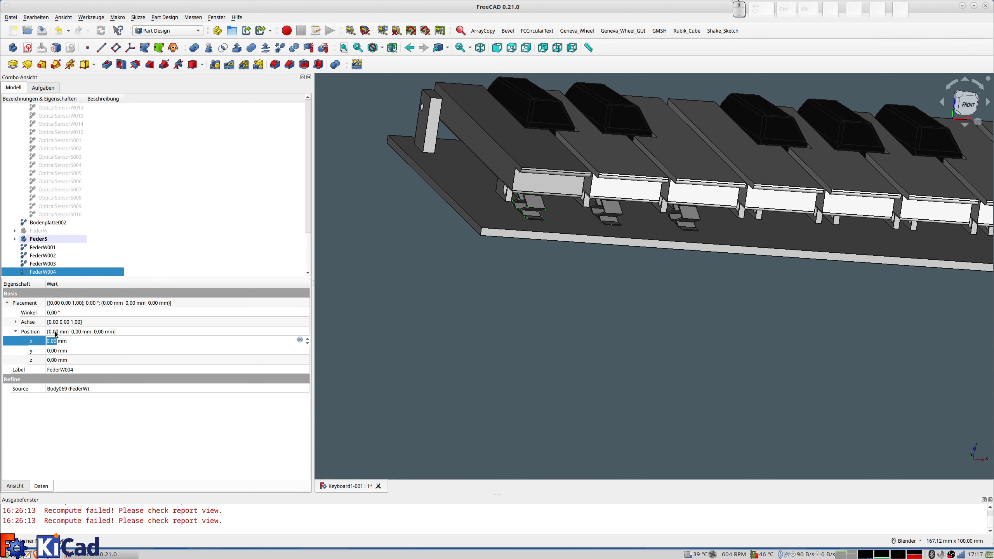
type("60")
key("Return")
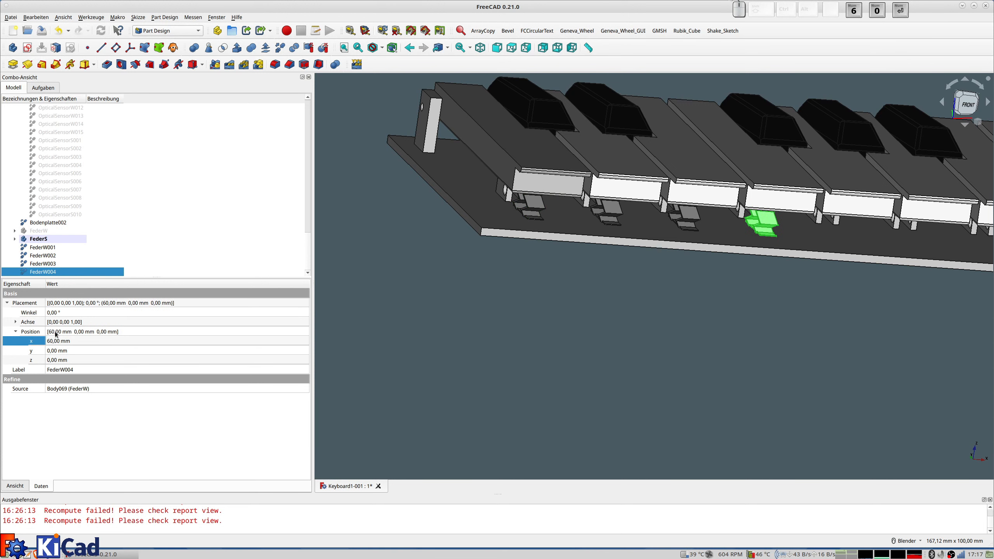
Step: Create a fifth refined copy of the white key spring FederW and set its X position to 80 mm
left_click(41, 231)
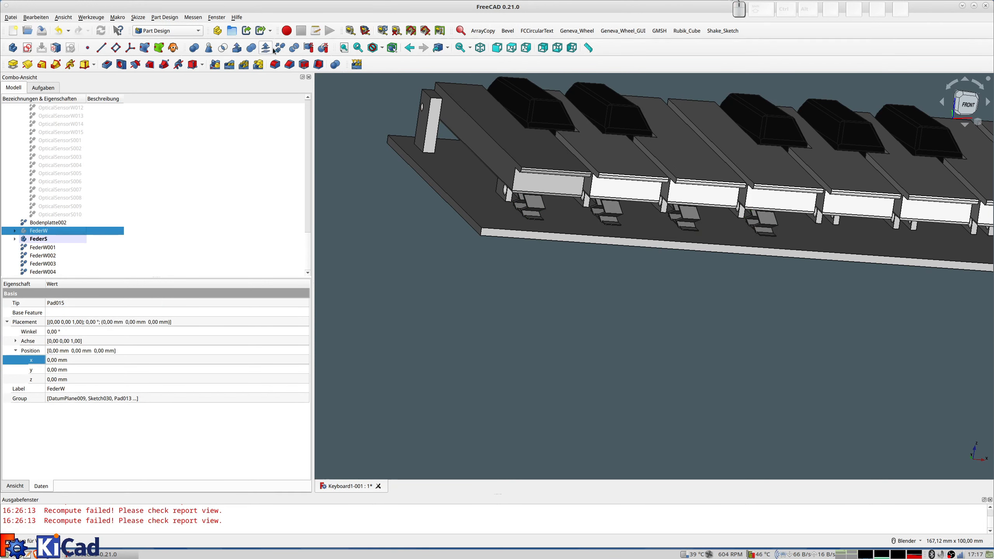
scroll(43, 273, "down", 1)
left_click(43, 272)
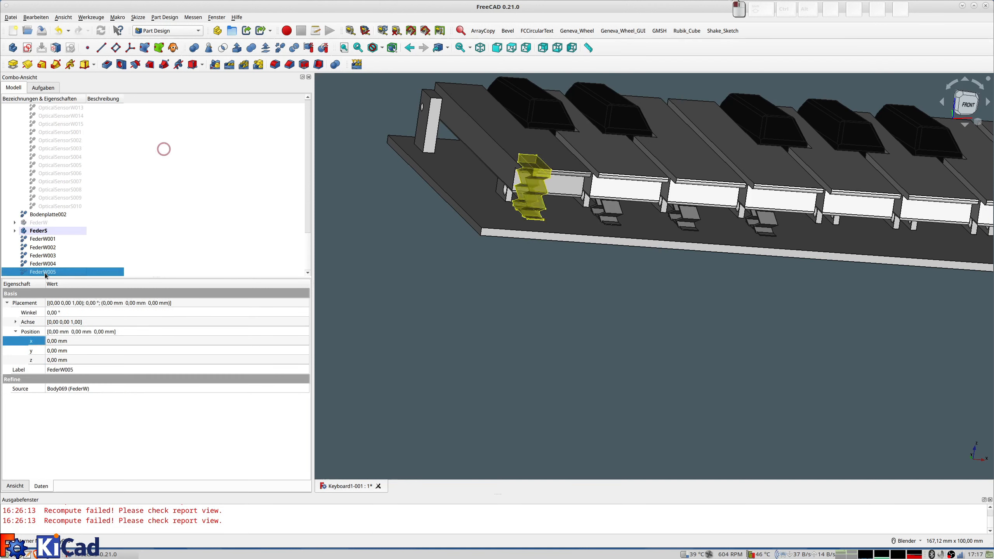
left_click(53, 342)
type("80")
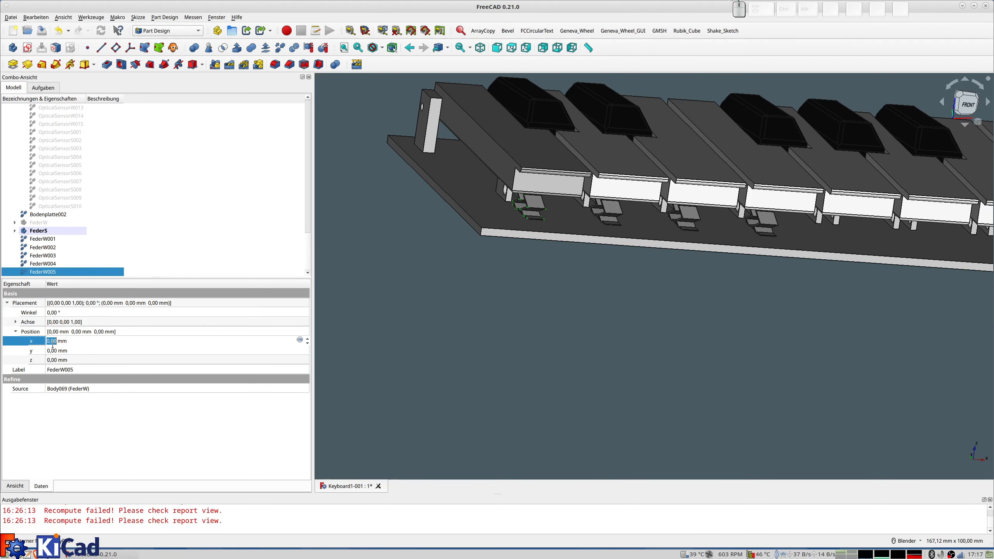
key("Return")
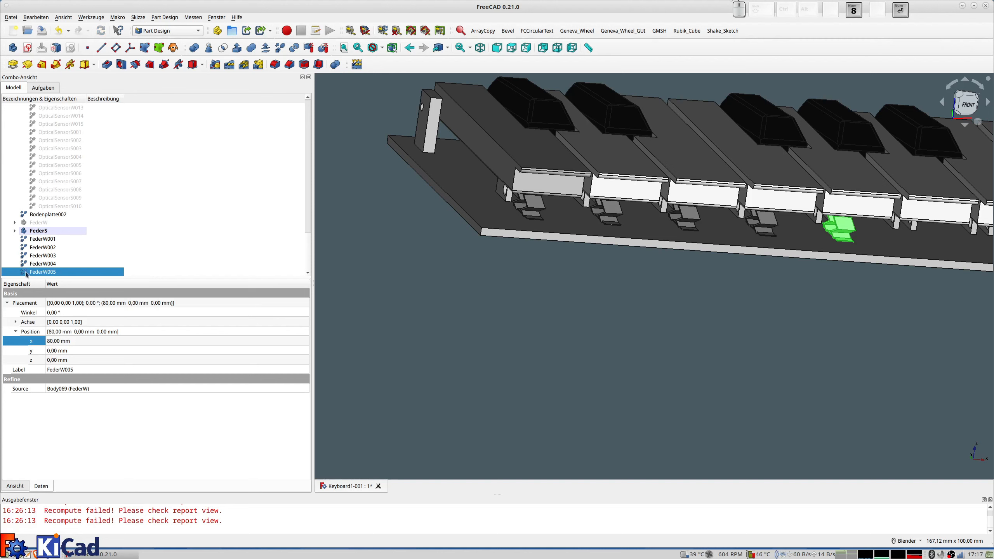
Step: Create a sixth refined copy of the white key spring FederW and set its X position to 100 mm
left_click(39, 223)
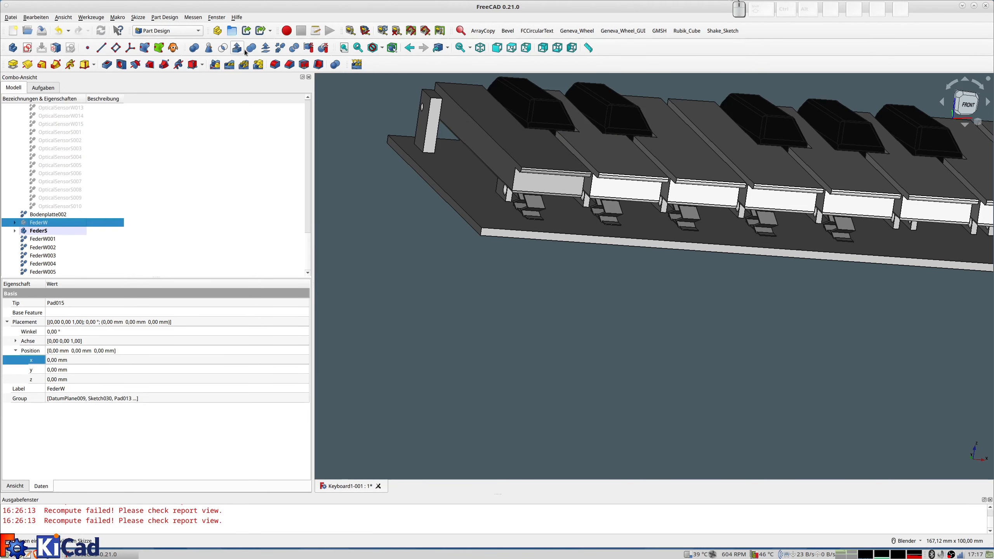
left_click(280, 48)
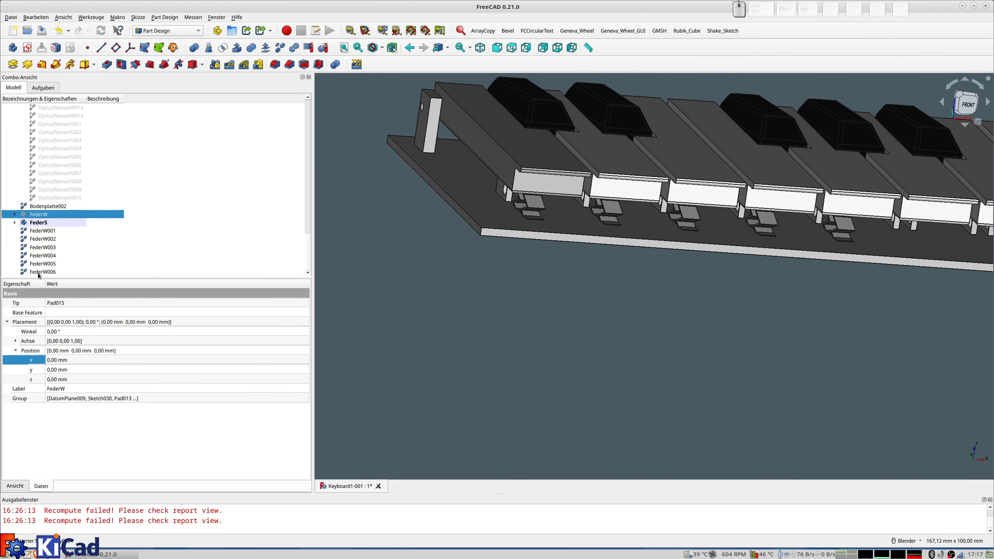
left_click(47, 272)
key("1")
key("0")
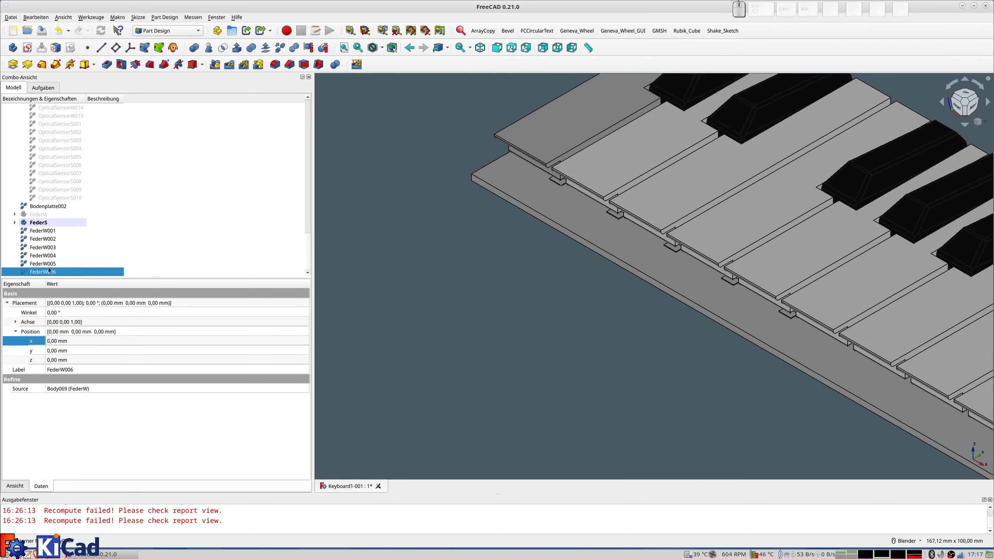
left_click(59, 340)
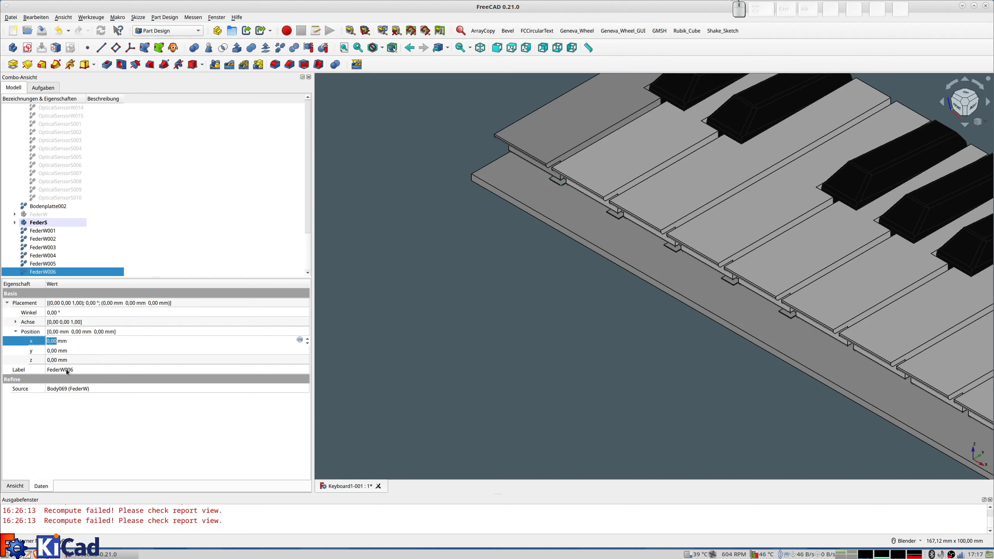
type("100")
key("Return")
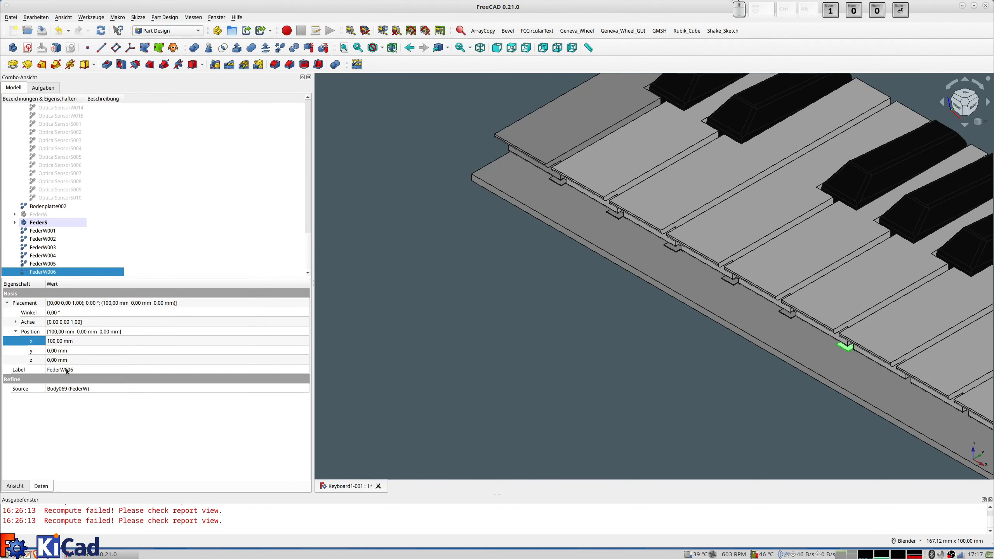
Step: Create a seventh refined copy of the white key spring FederW and set its X position to 120 mm
middle_click_drag(525, 446, 671, 212)
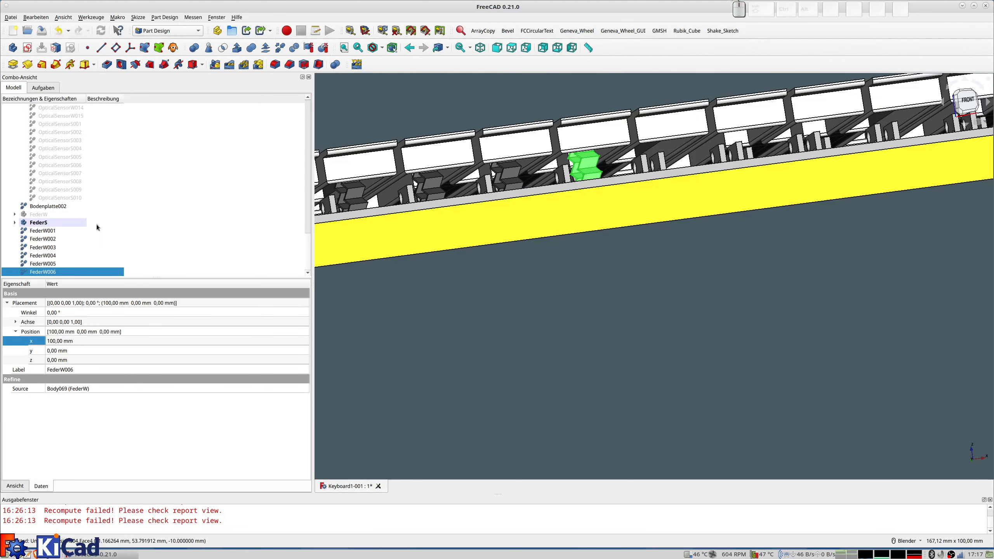
left_click(43, 215)
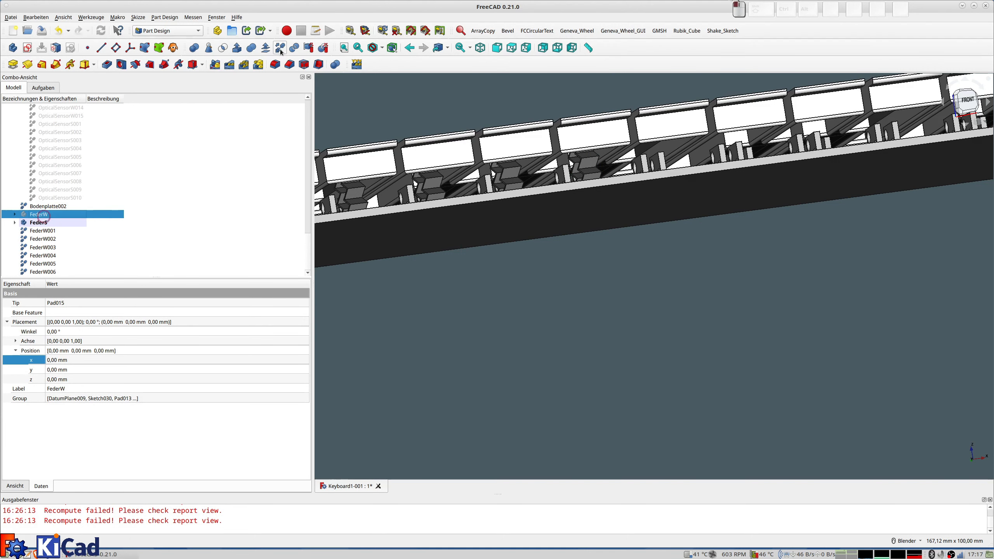
scroll(63, 272, "down", 1)
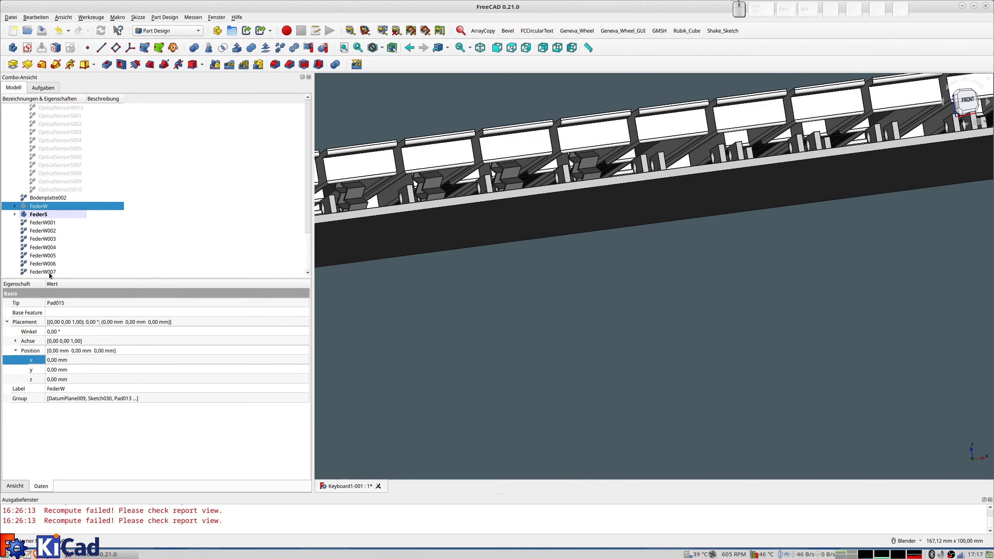
left_click(43, 272)
left_click(60, 342)
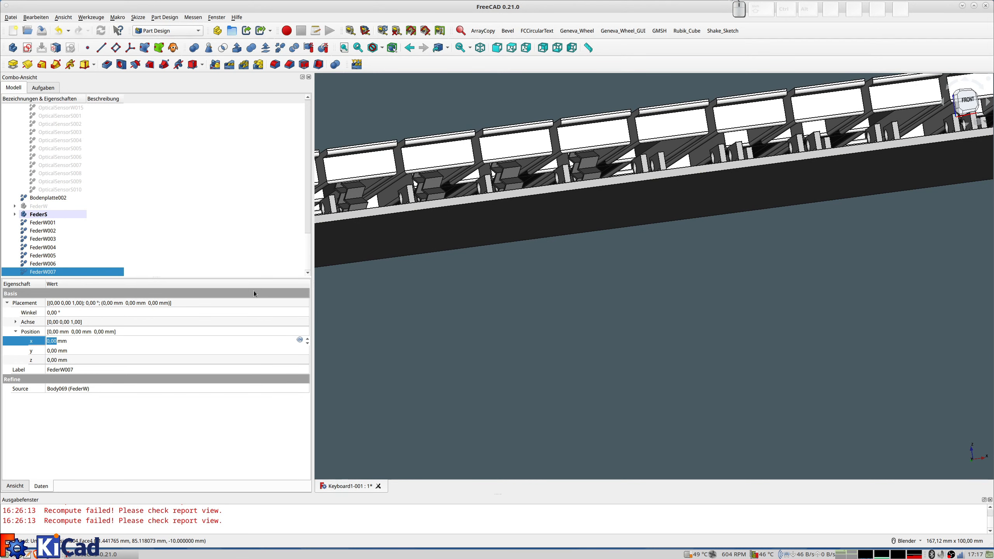
type("120")
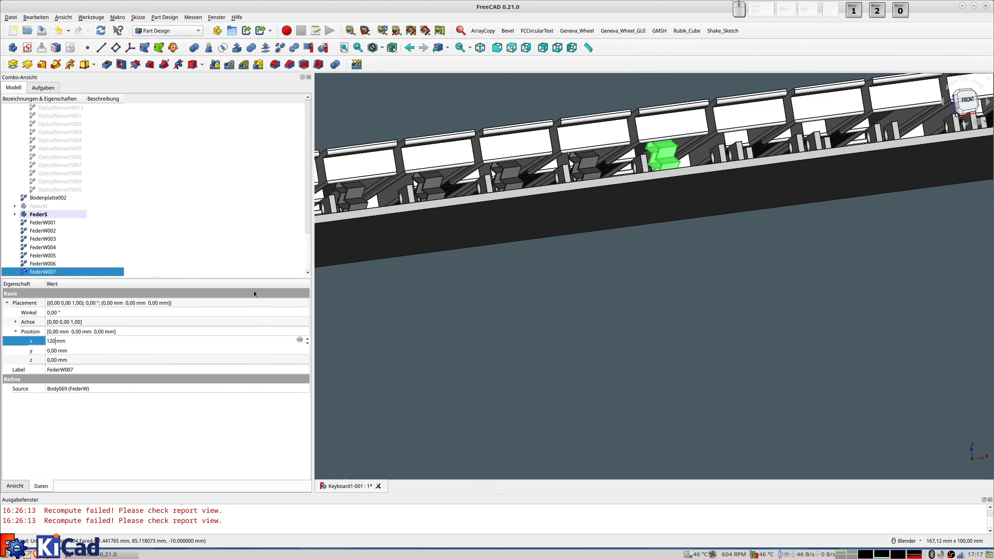
Step: Create an eighth refined copy of the white key spring FederW and set its X position to 140 mm
middle_click_drag(772, 268, 659, 341)
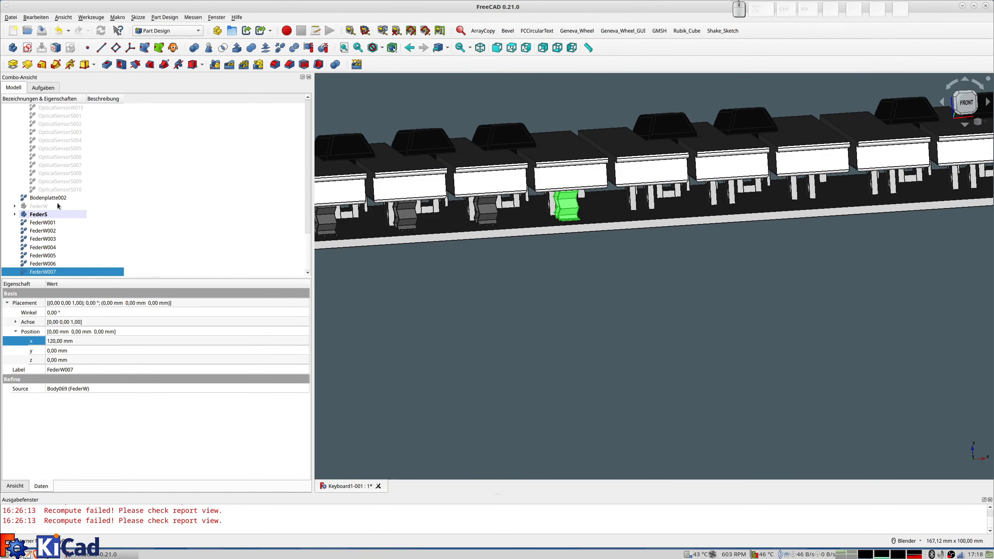
left_click(44, 208)
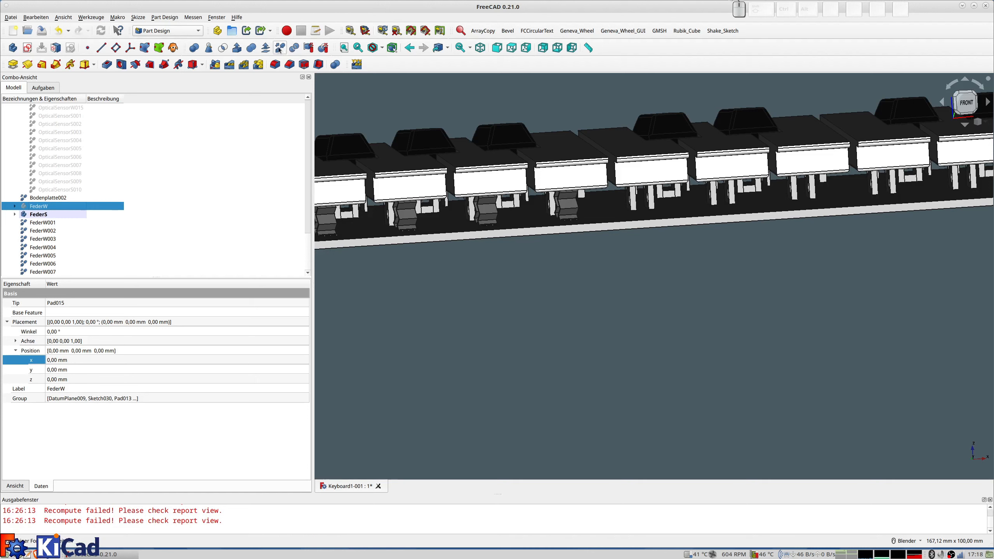
left_click(279, 49)
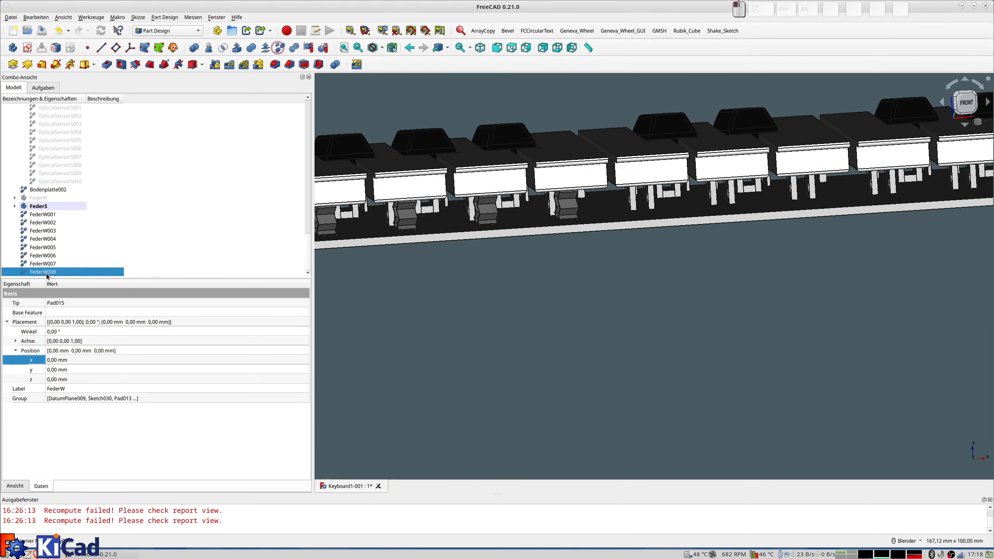
left_click(60, 341)
type("140")
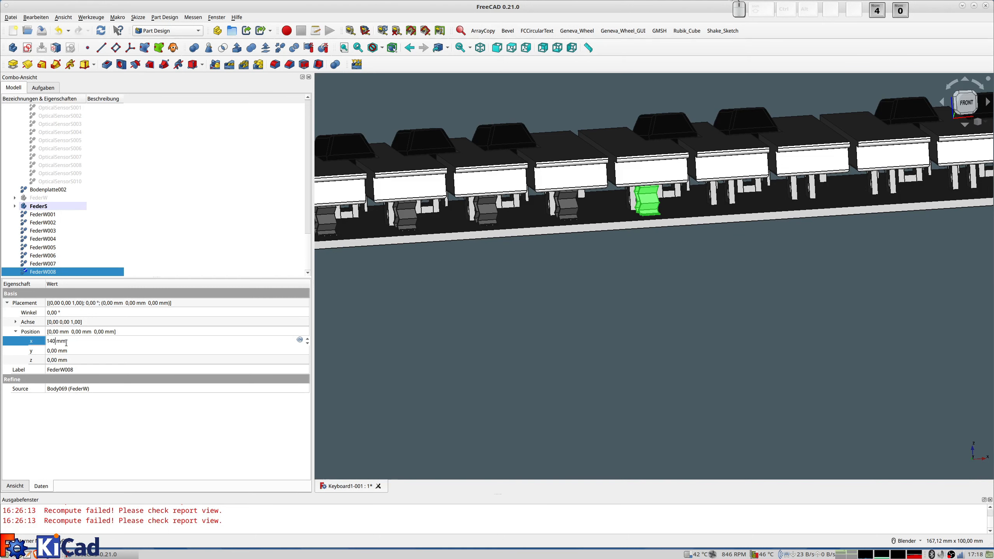
Step: Create a ninth refined copy of the white key spring FederW and set its X position to 160 mm
left_click(42, 198)
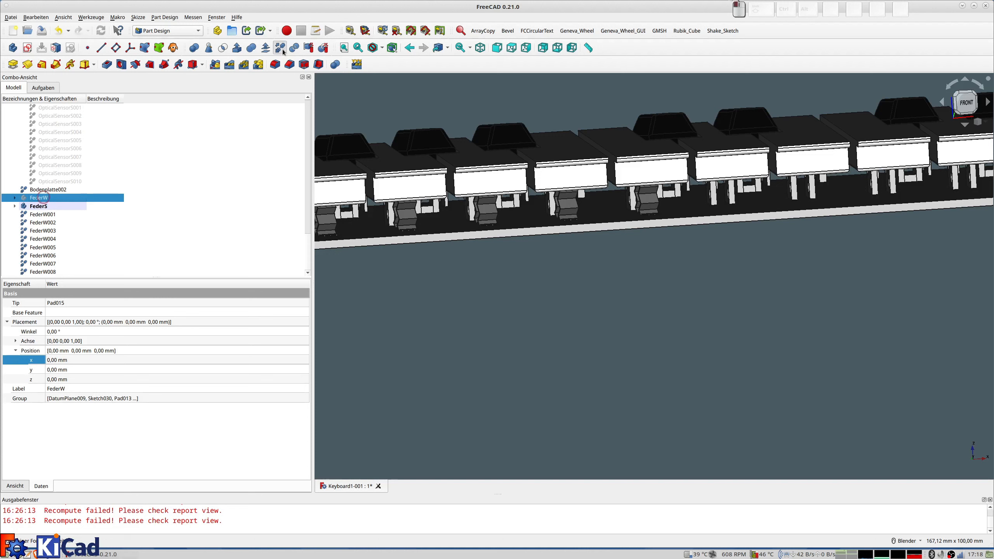
scroll(67, 255, "down", 1)
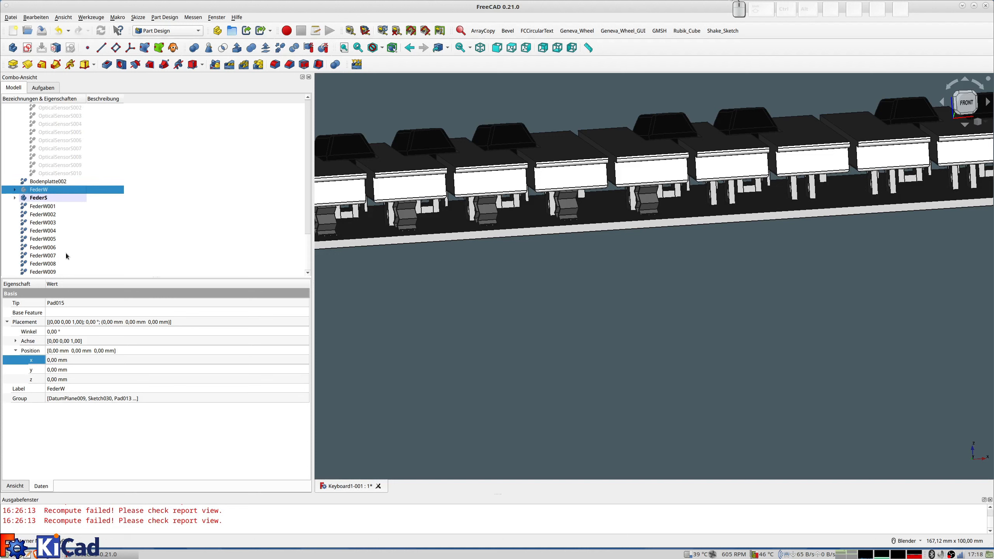
left_click(42, 272)
left_click(57, 341)
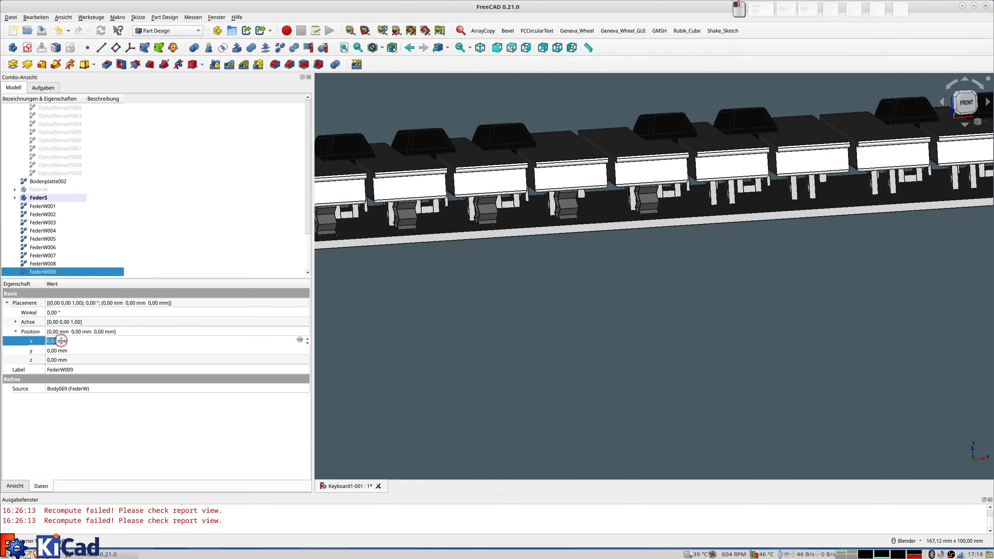
type("160")
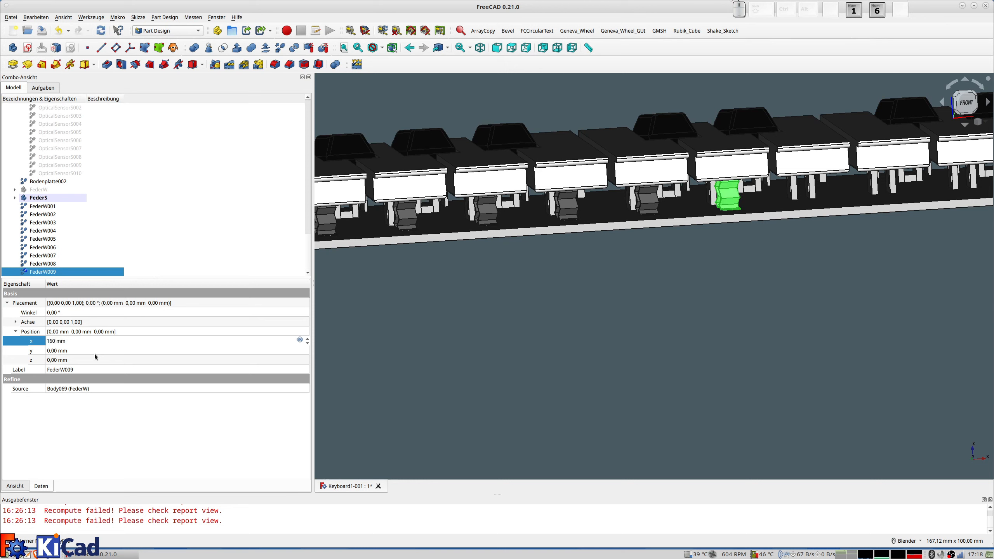
Step: Create a tenth refined copy of the white key spring FederW and set its X position to 180 mm
left_click(48, 189)
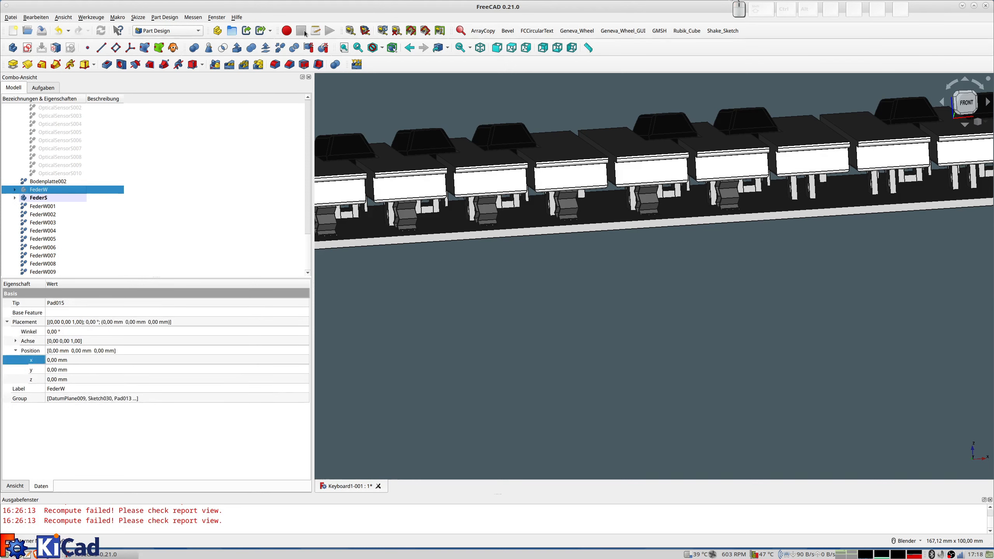
scroll(66, 235, "down", 1)
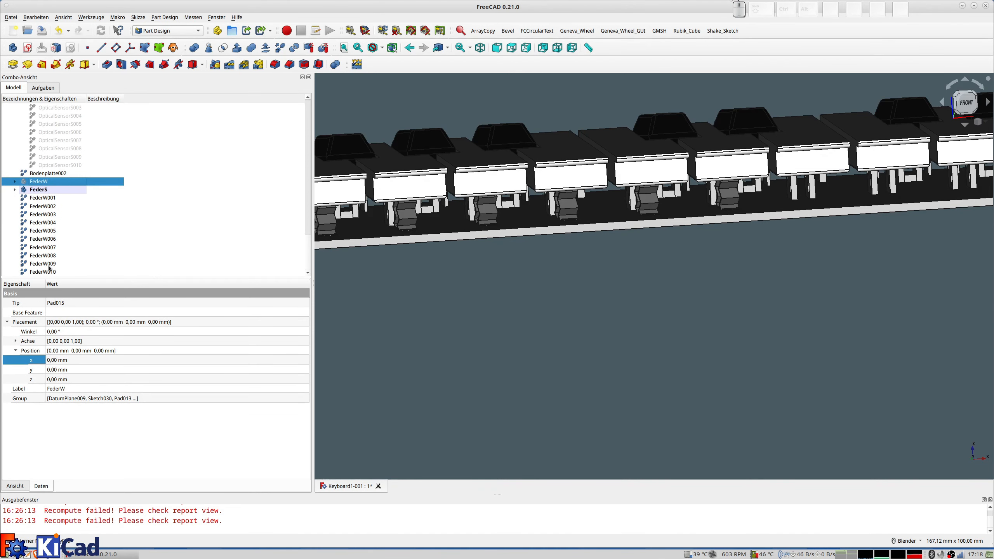
left_click(44, 273)
left_click(57, 341)
type("180")
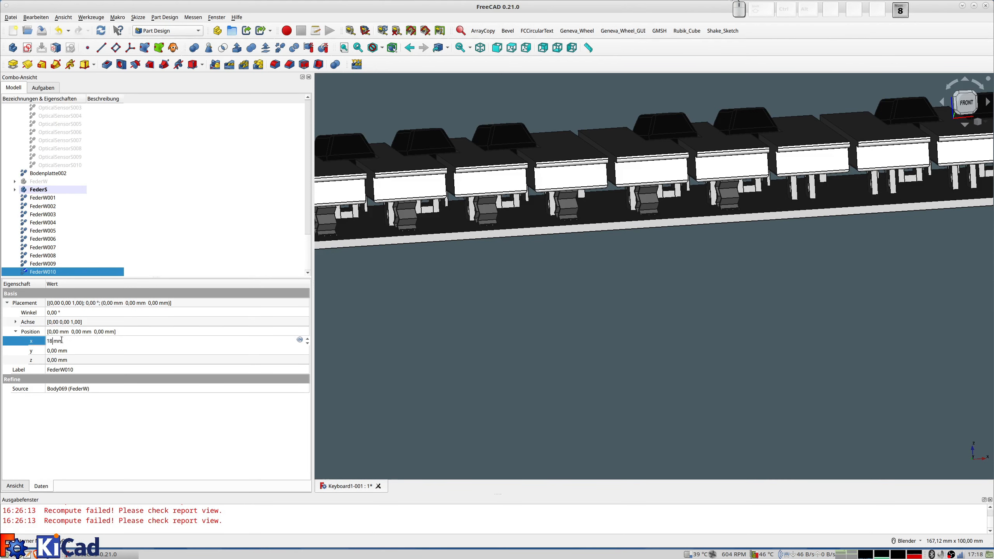
key("Return")
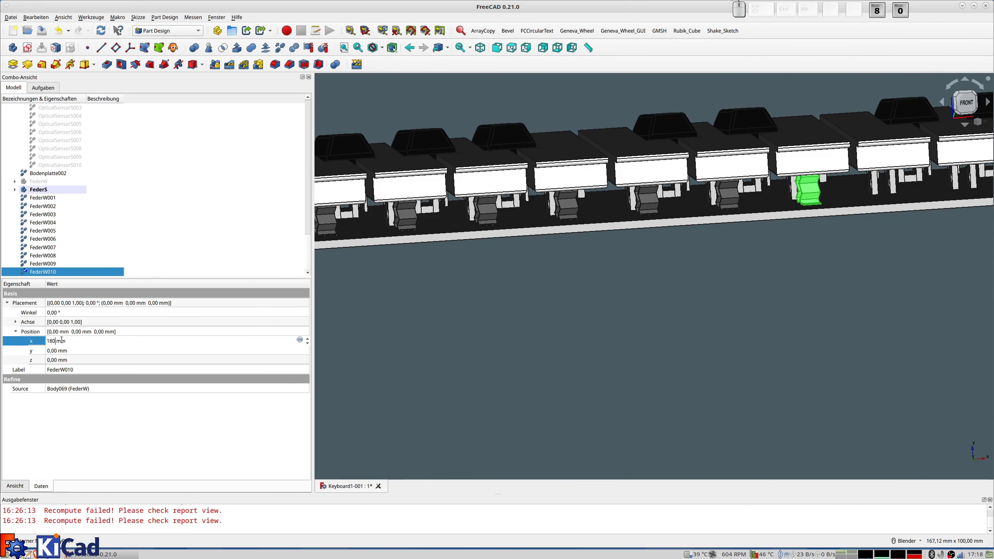
Step: Create an eleventh refined copy of the white key spring FederW and set its X position to 200 mm
left_click(39, 182)
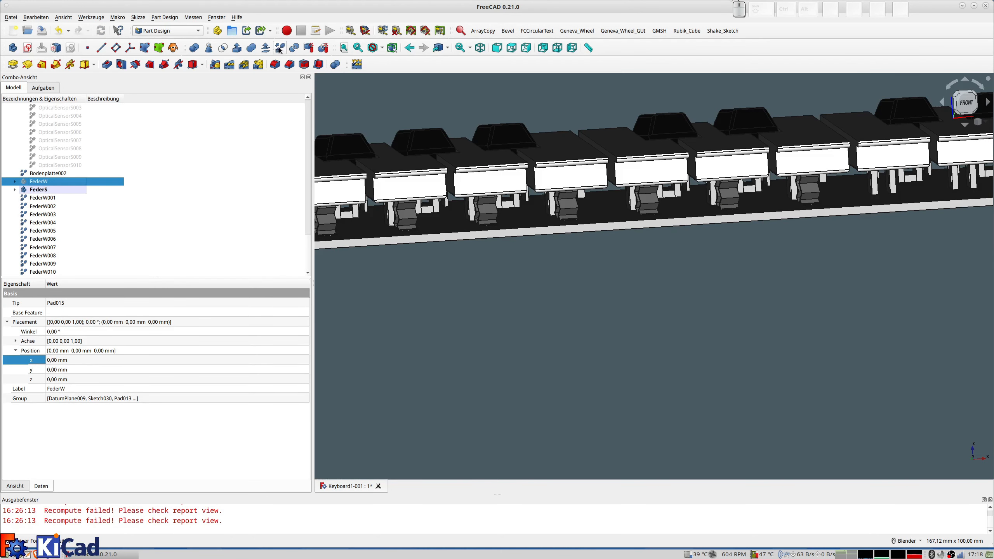
left_click(57, 360)
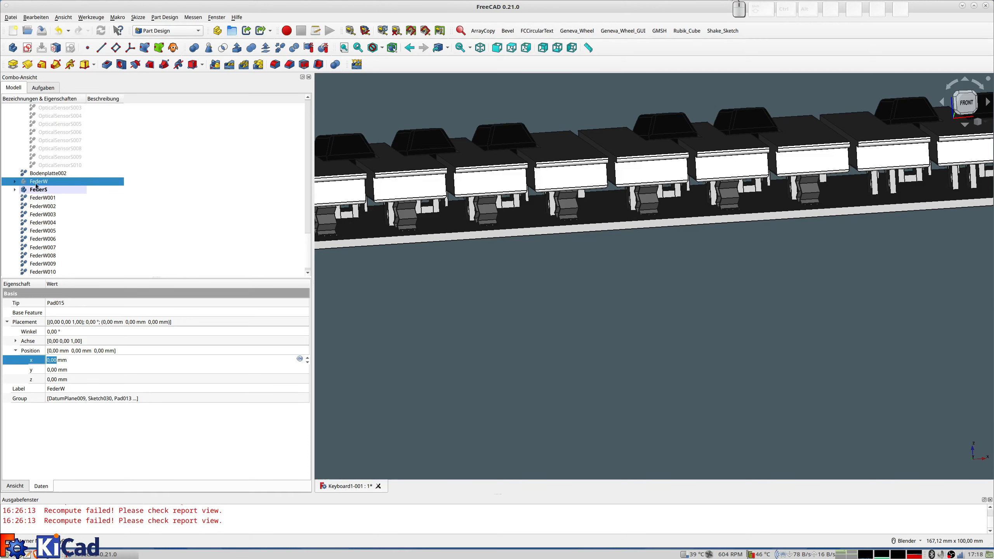
scroll(36, 186, "down", 1)
left_click(46, 272)
left_click(83, 340)
type("200")
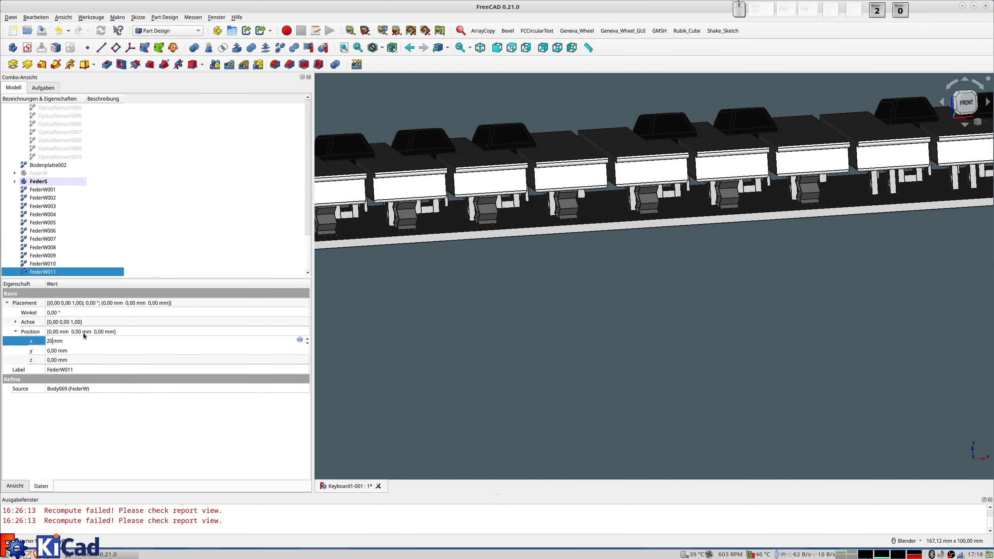
key("Return")
Step: Create a twelfth refined copy of the white key spring FederW and set its X position to 220 mm
middle_click_drag(846, 229, 508, 278, "shift")
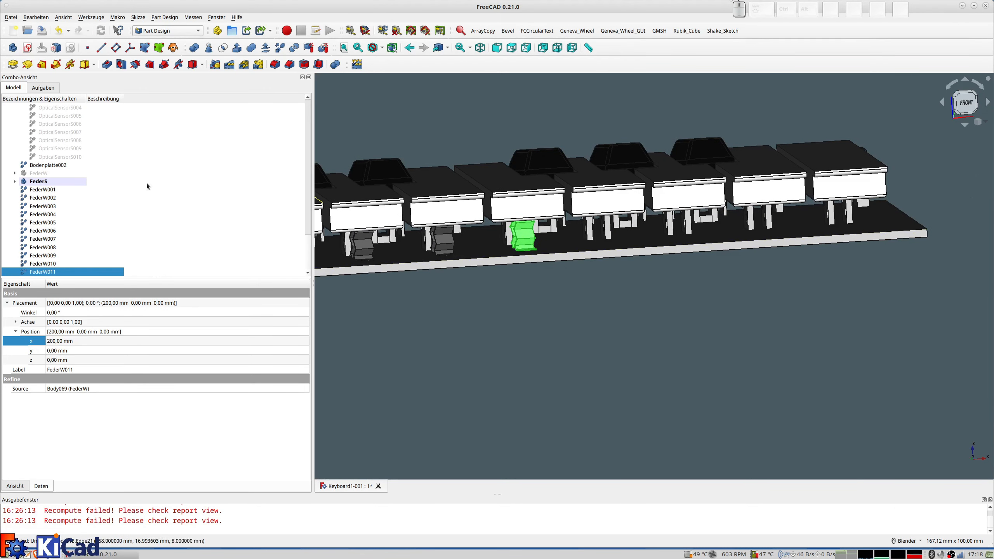
left_click(42, 174)
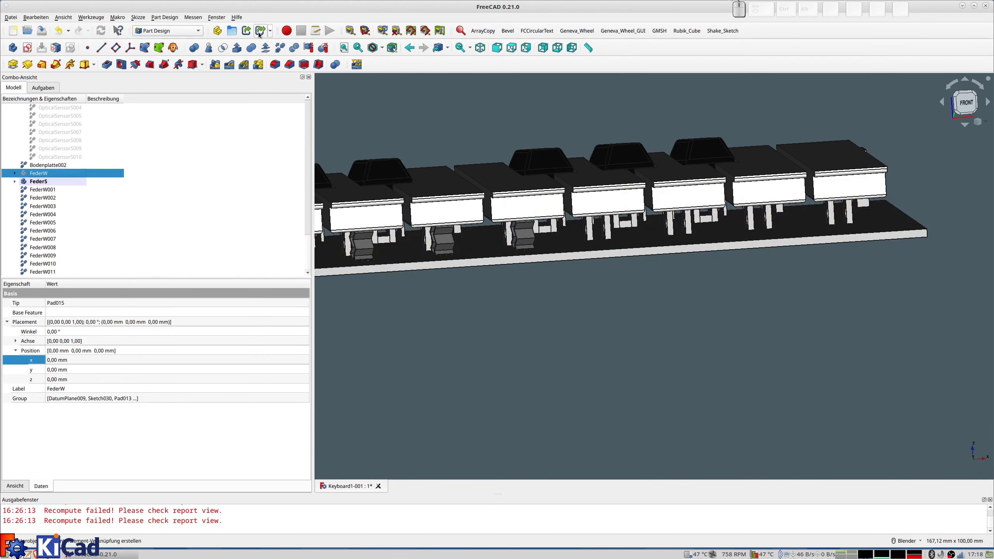
scroll(66, 220, "down", 1)
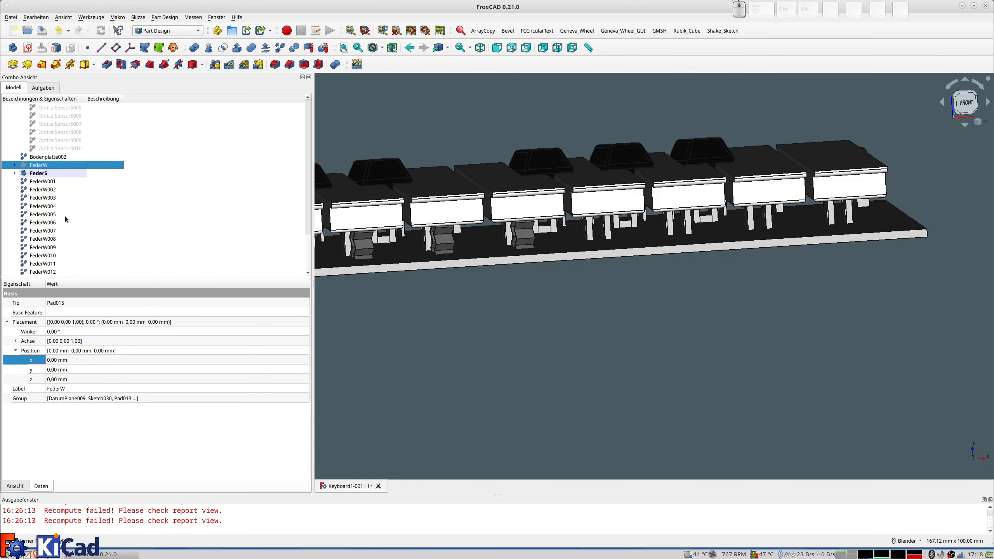
left_click(45, 272)
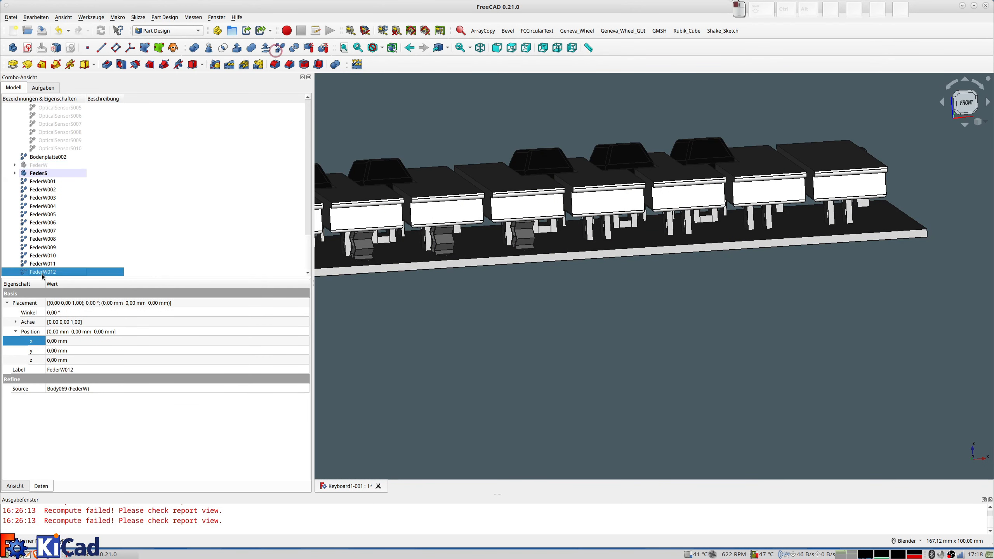
left_click(54, 342)
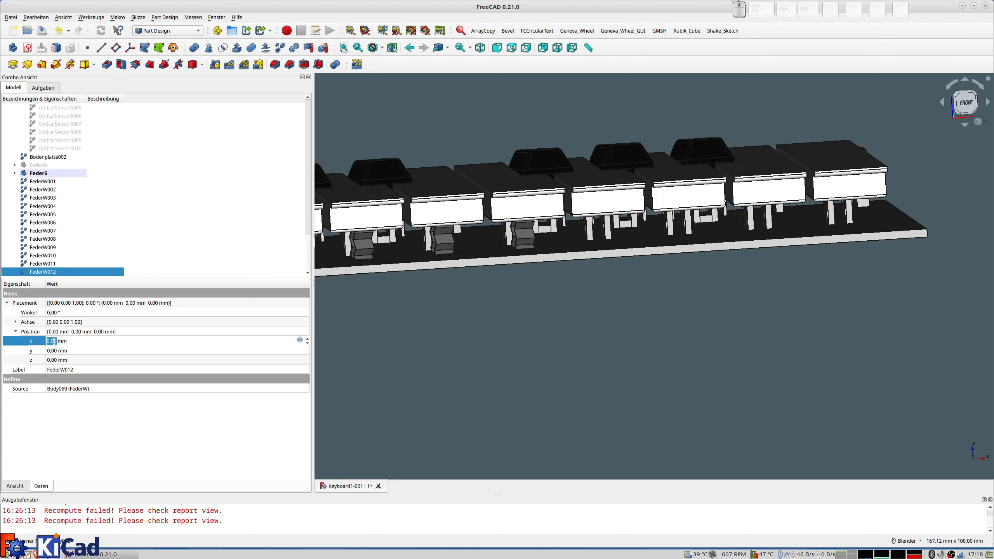
type("220")
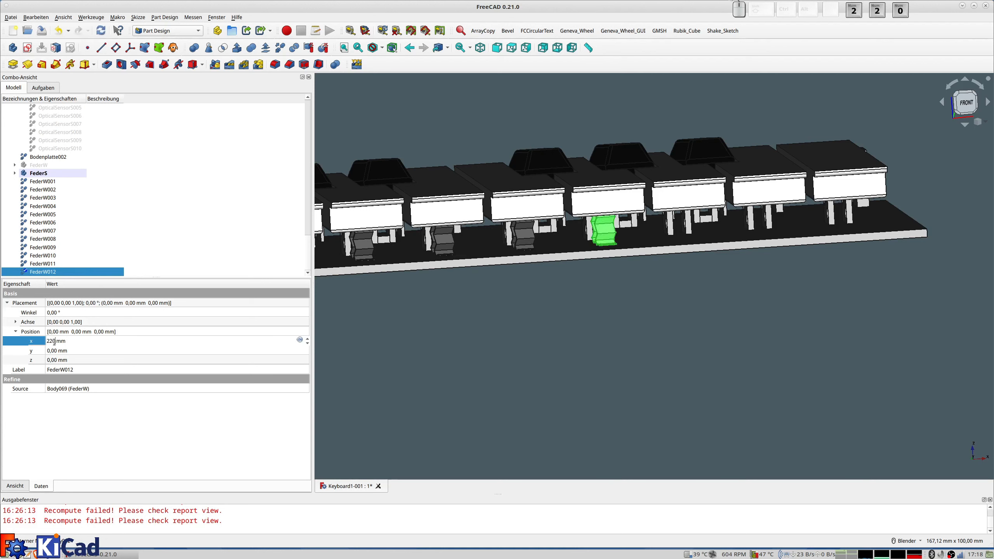
Step: Create a thirteenth refined copy of the white key spring FederW and set its X position to 240 mm
left_click(40, 166)
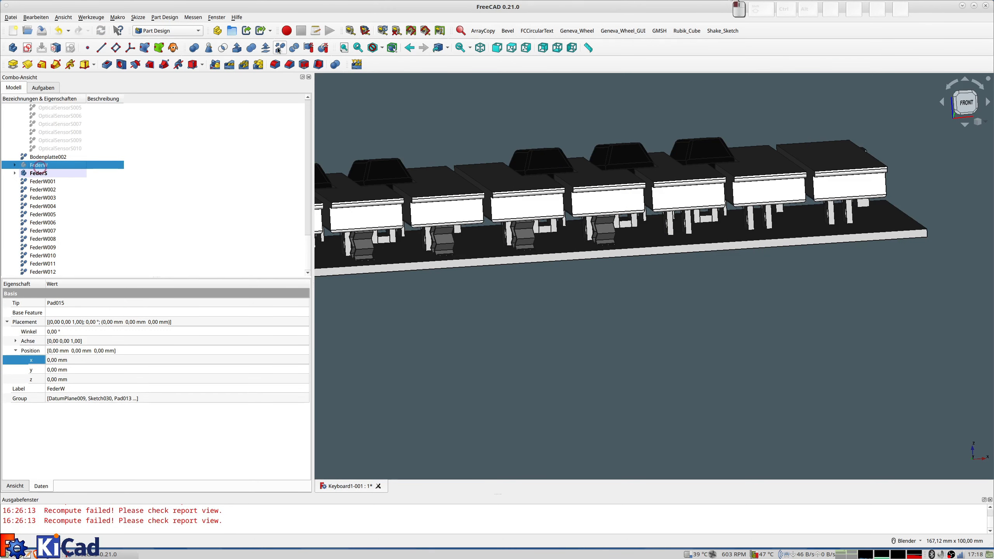
scroll(66, 247, "down", 1)
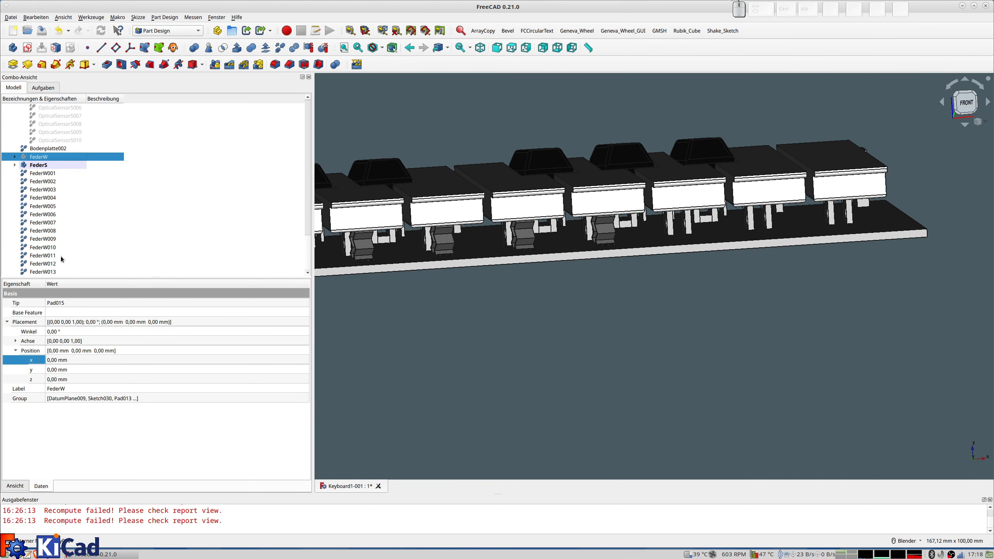
left_click(42, 272)
left_click(58, 341)
type("240")
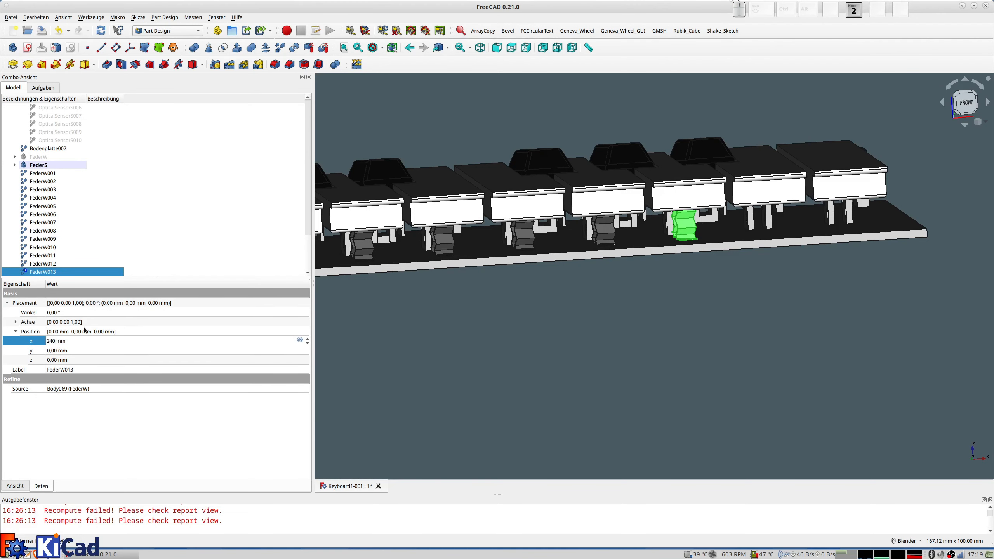
Step: Create a fourteenth refined copy of the white key spring FederW and set its X position to 260 mm
left_click(45, 156)
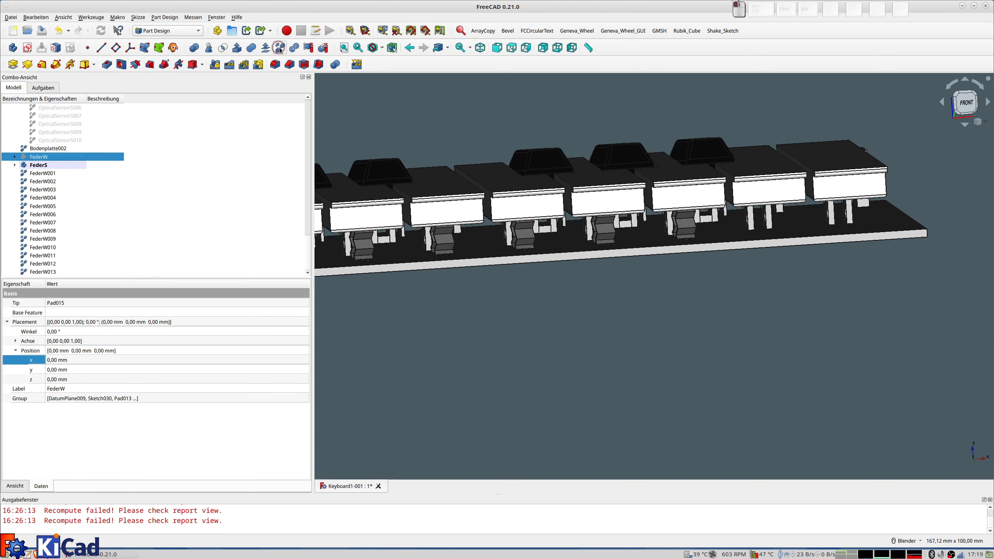
scroll(67, 219, "down", 1)
left_click(42, 273)
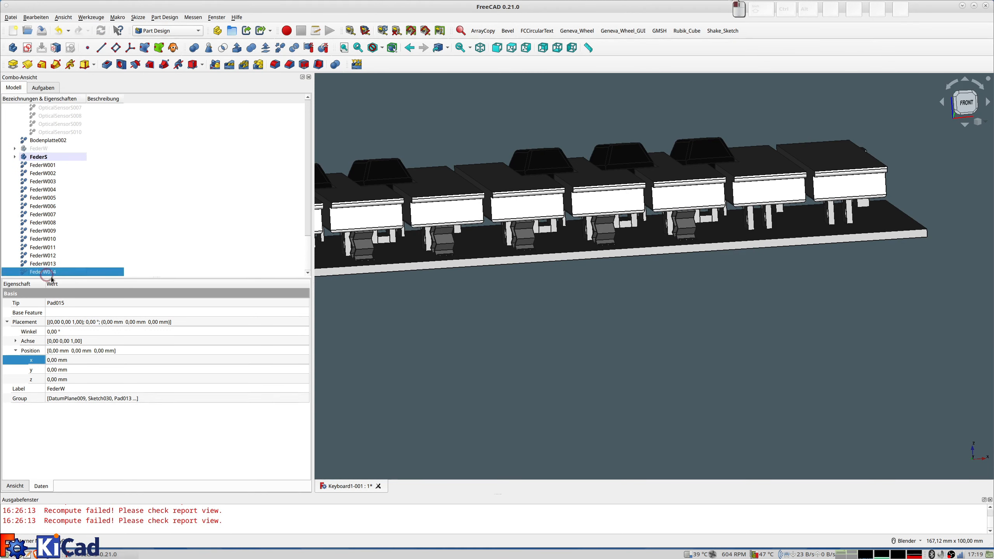
left_click(54, 342)
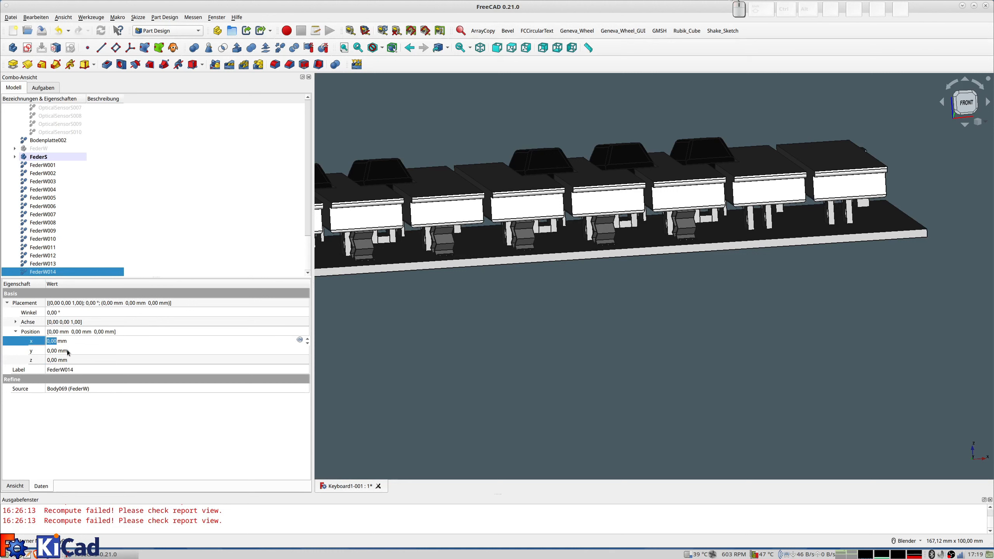
type("260")
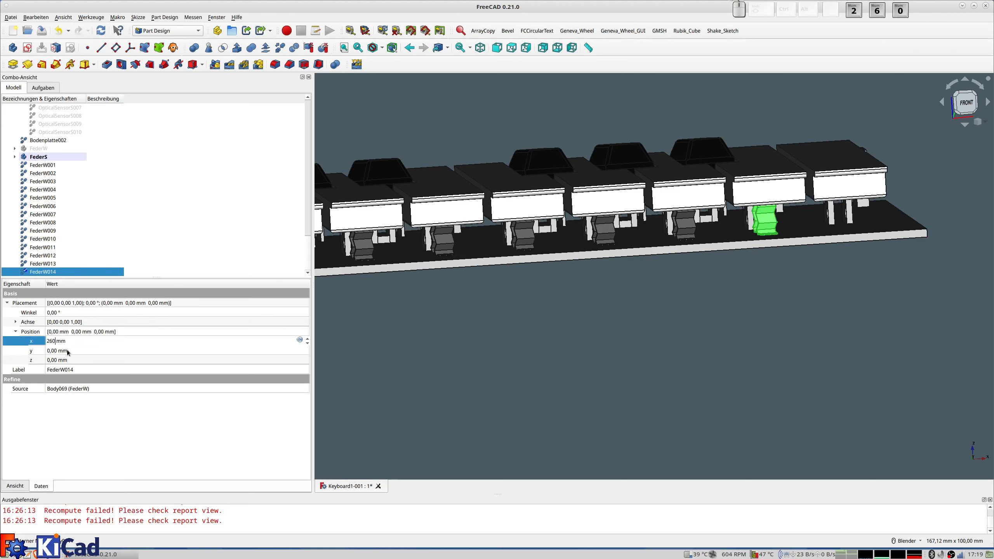
Step: Create a fifteenth refined copy of the white key spring FederW and set its X position to 280 mm
left_click(46, 149)
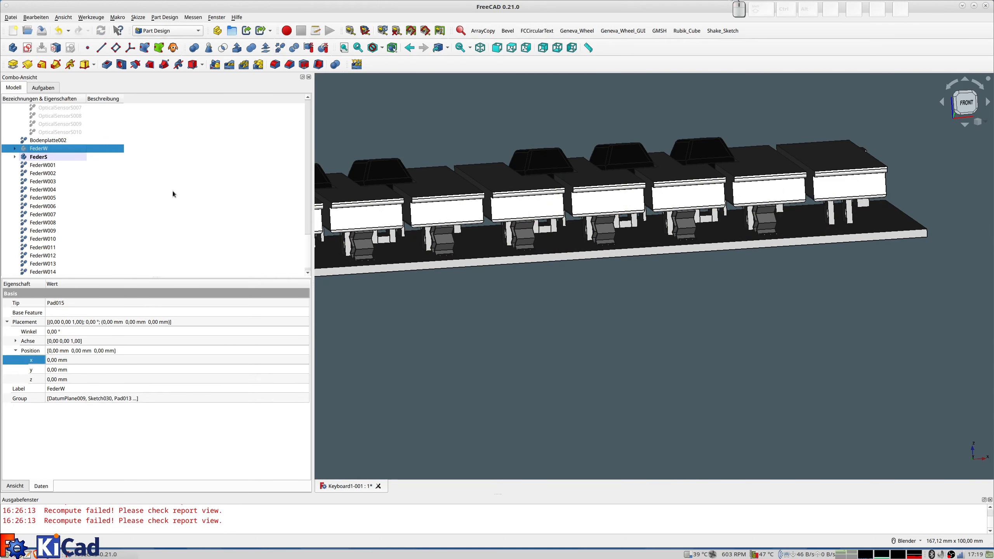
scroll(90, 240, "down", 1)
left_click(43, 272)
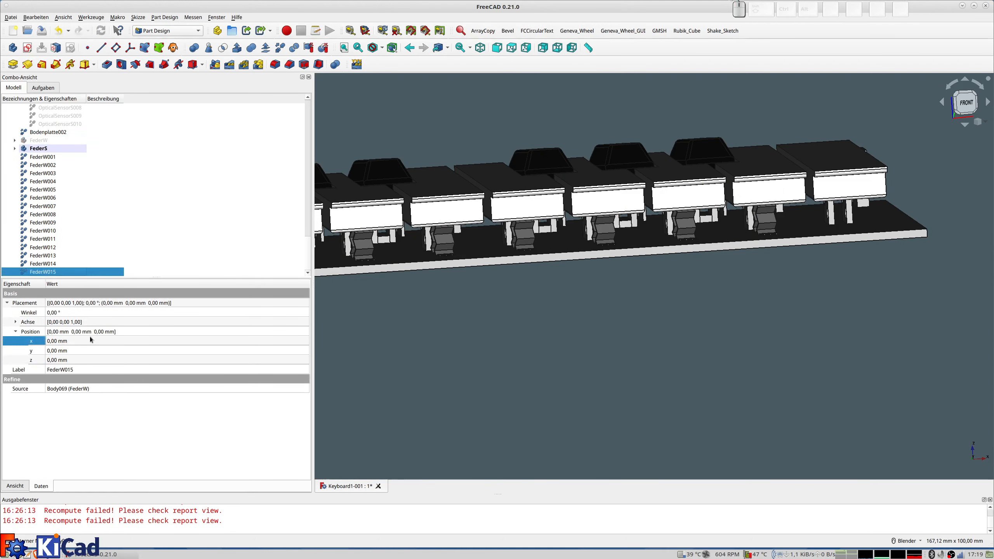
left_click(65, 341)
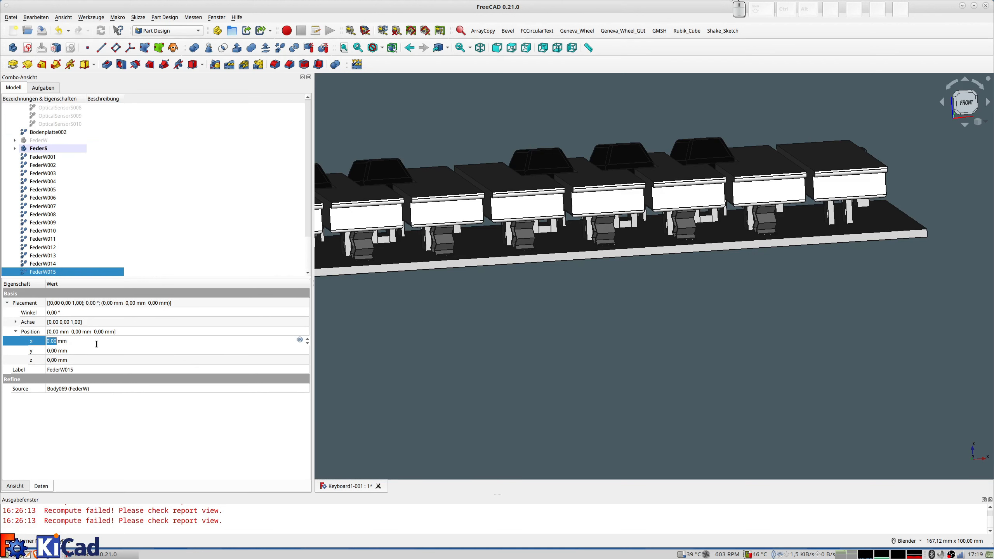
type("260")
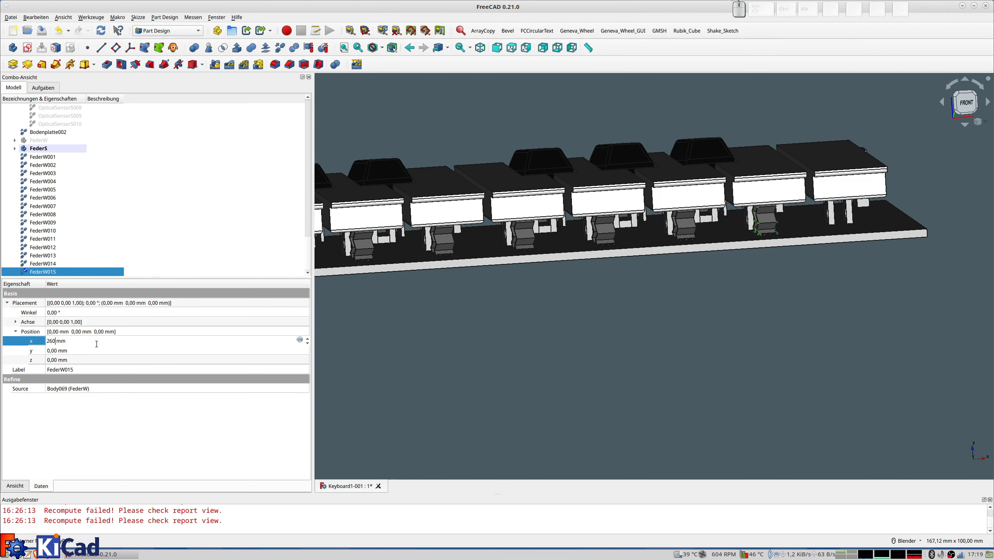
key("BackSpace")
key("BackSpace")
type("80")
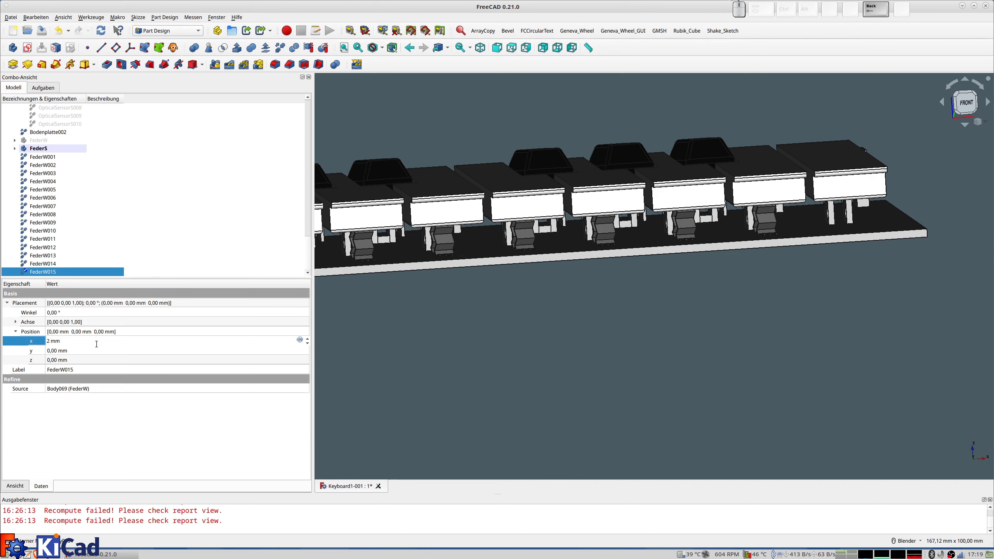
key("Return")
Step: Create two refined copies of the black key spring FederS and select the second copy
scroll(588, 281, "down", 5)
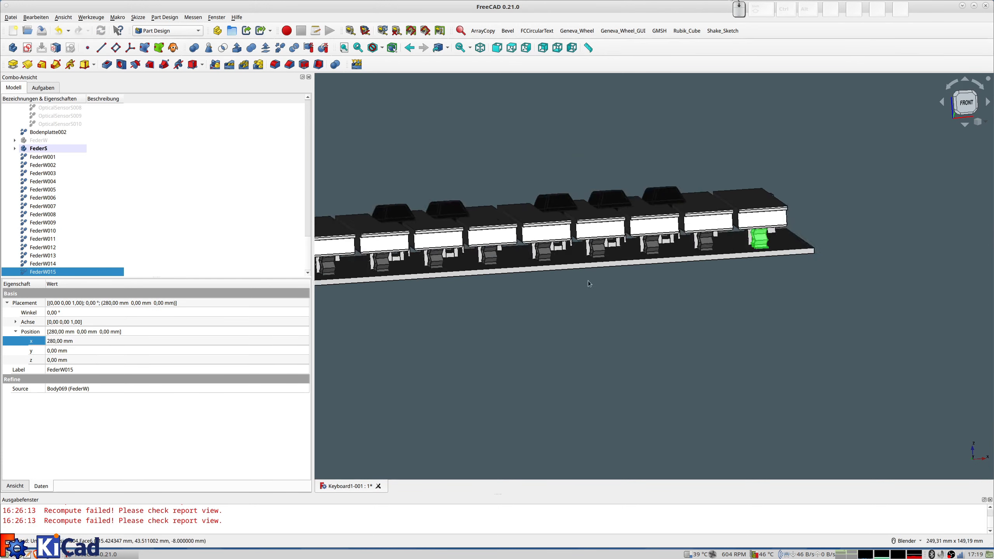
middle_click_drag(588, 281, 720, 279)
middle_click_drag(483, 329, 733, 285, "shift")
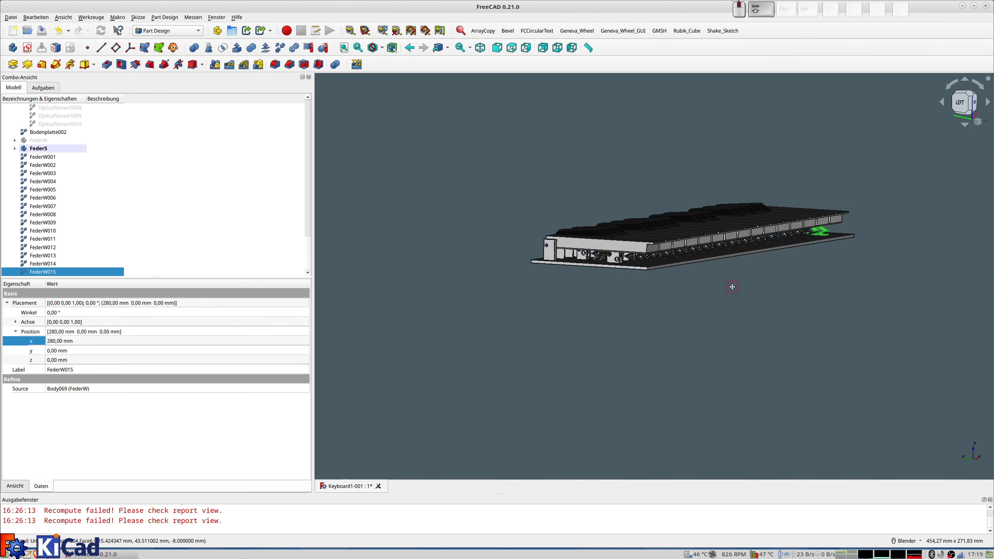
scroll(49, 175, "up", 1)
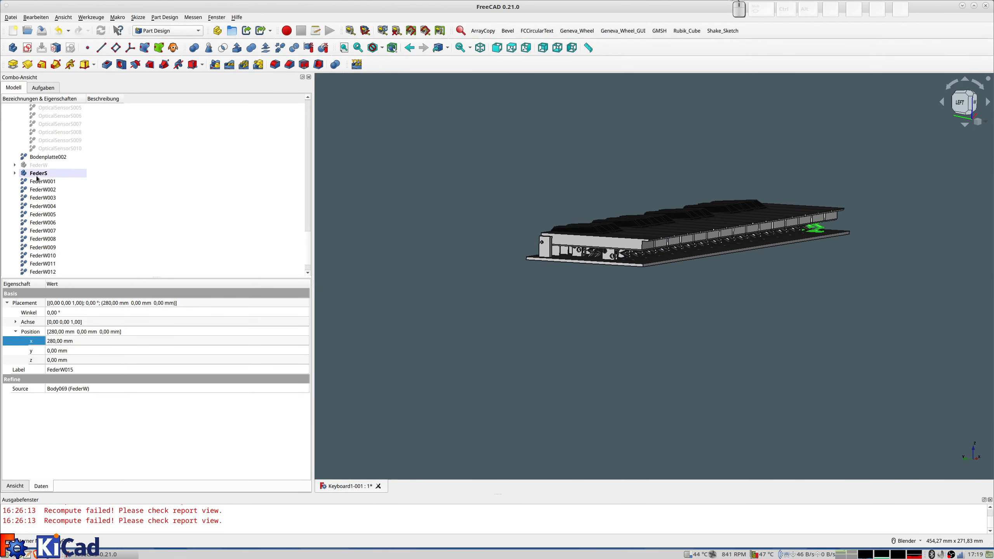
left_click(37, 176)
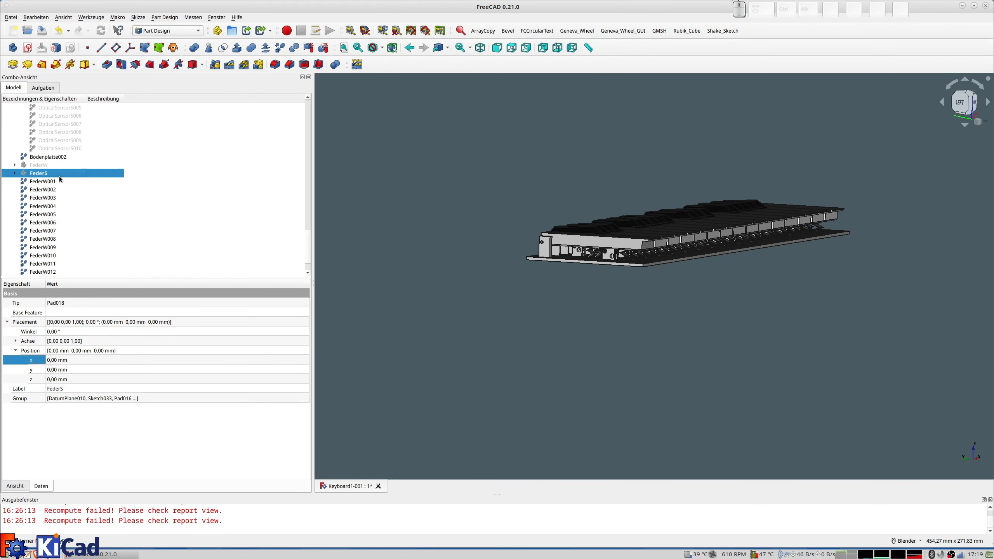
scroll(576, 253, "up", 5)
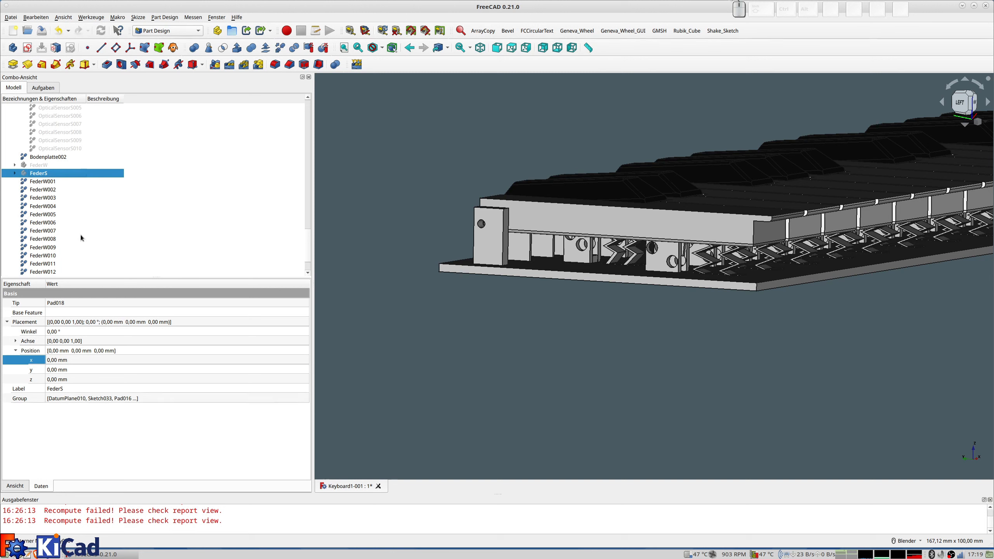
scroll(77, 237, "down", 2)
left_click(46, 273)
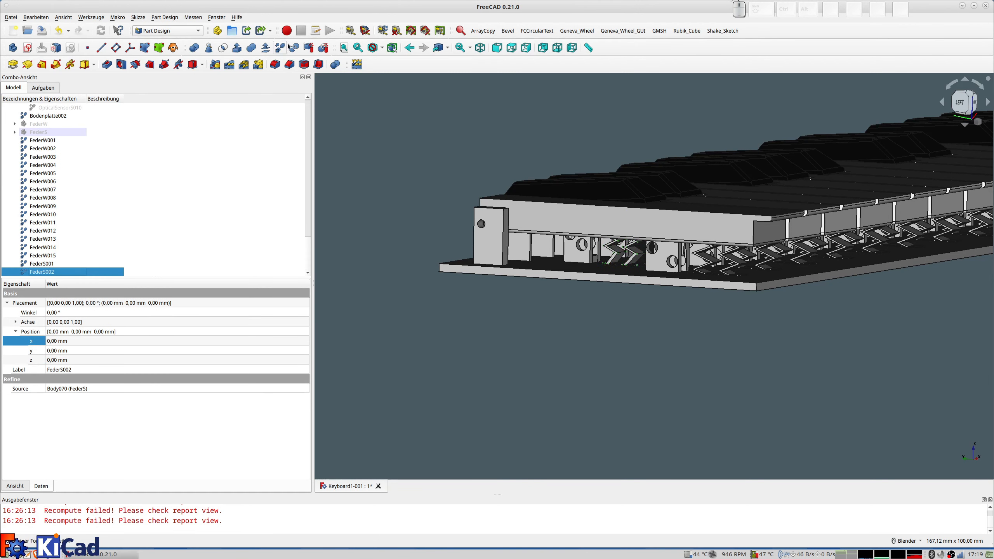
Step: Hide all white key copies from Taste1W001 through Taste4W001 in the keyboard model
middle_click_drag(489, 216, 587, 347)
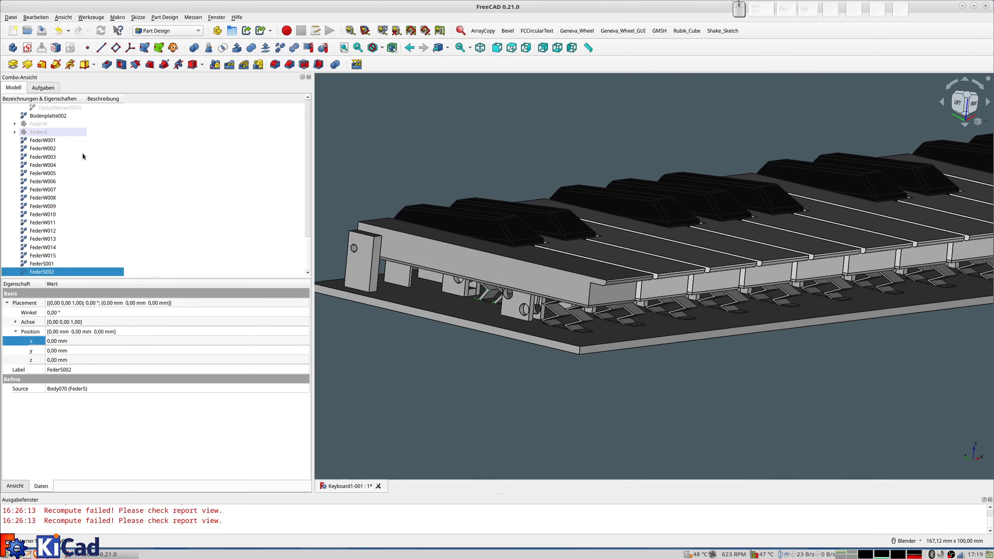
scroll(80, 152, "up", 10)
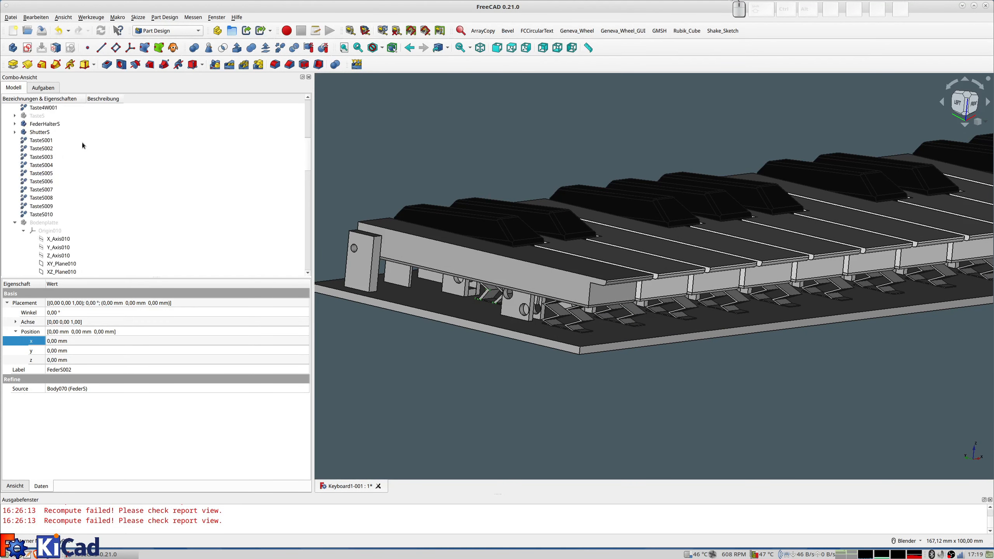
scroll(76, 144, "up", 6)
left_click(44, 142)
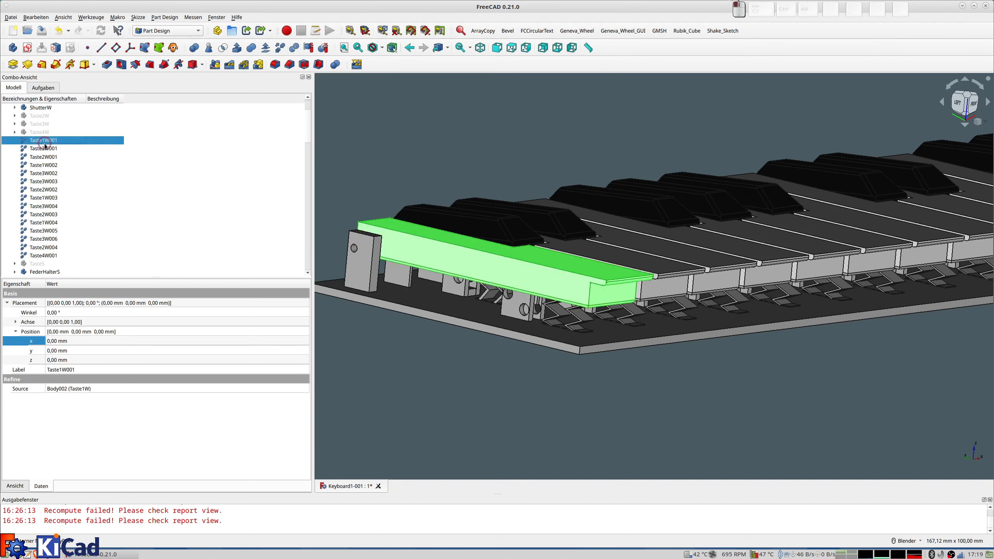
left_click(44, 257, "shift")
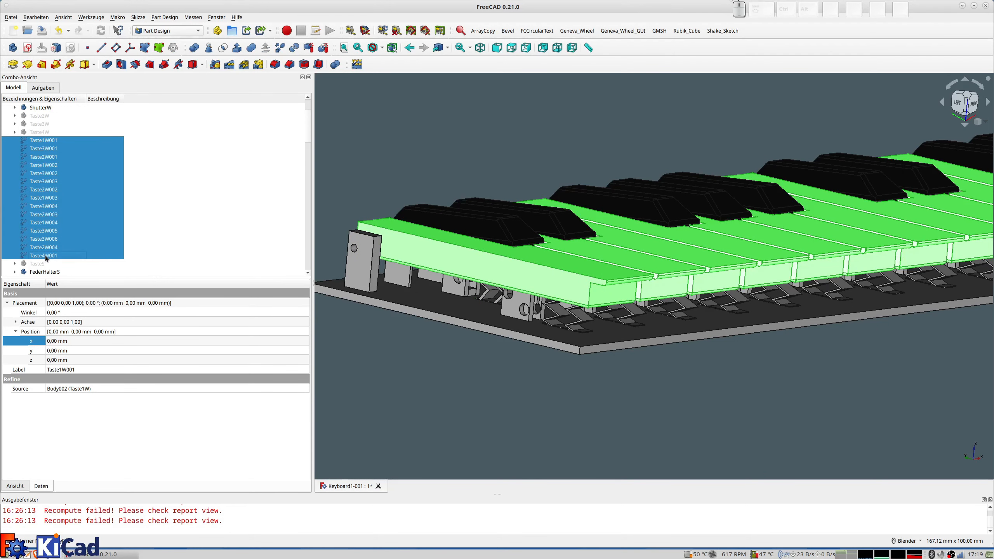
key("space")
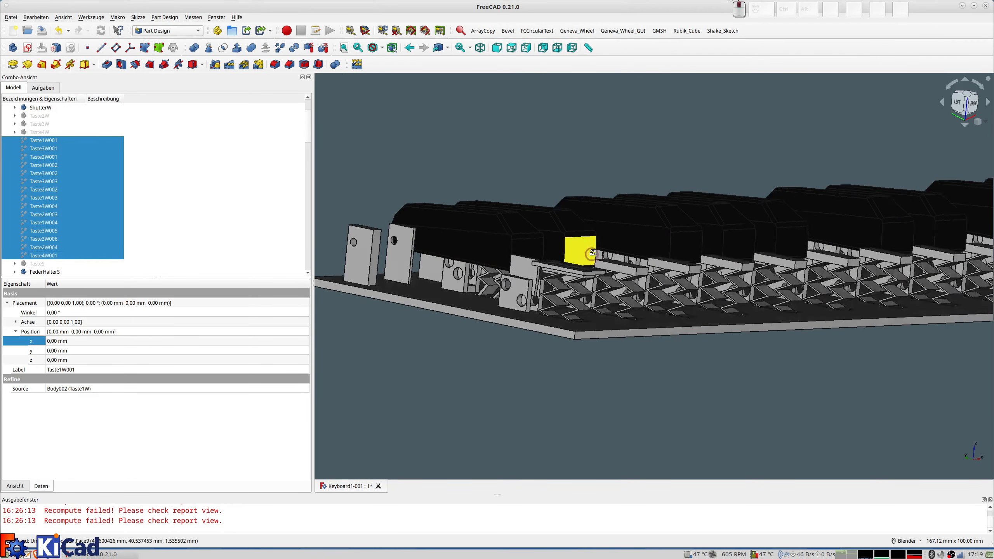
Step: Hide all black key copies from TasteS001 through TasteS010
middle_click_drag(569, 274, 573, 278)
scroll(51, 181, "down", 5)
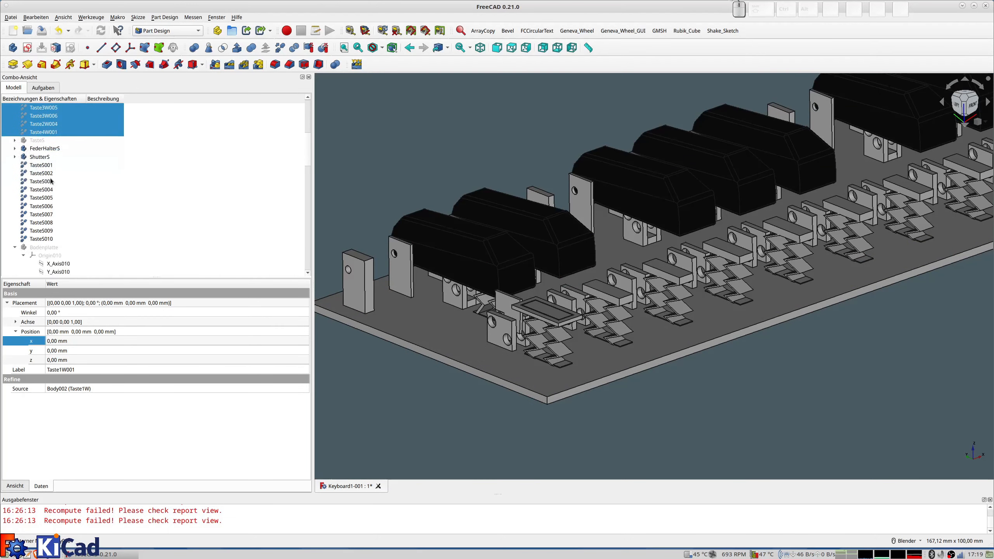
left_click(42, 165)
left_click(43, 239, "shift")
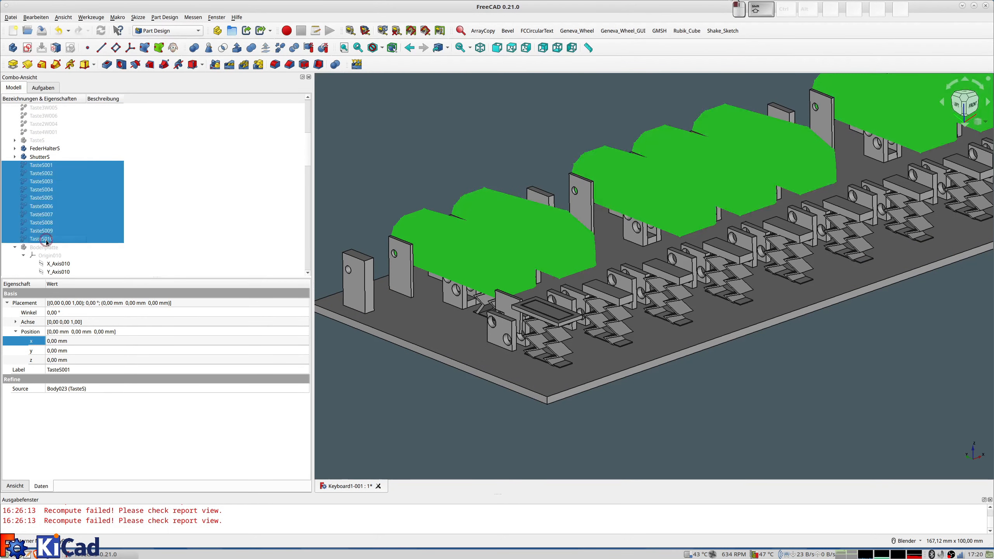
key("space")
Step: Set the X position of the second black key spring copy, FederS002, to 20 mm
middle_click_drag(526, 263, 489, 247)
middle_click_drag(738, 264, 720, 278)
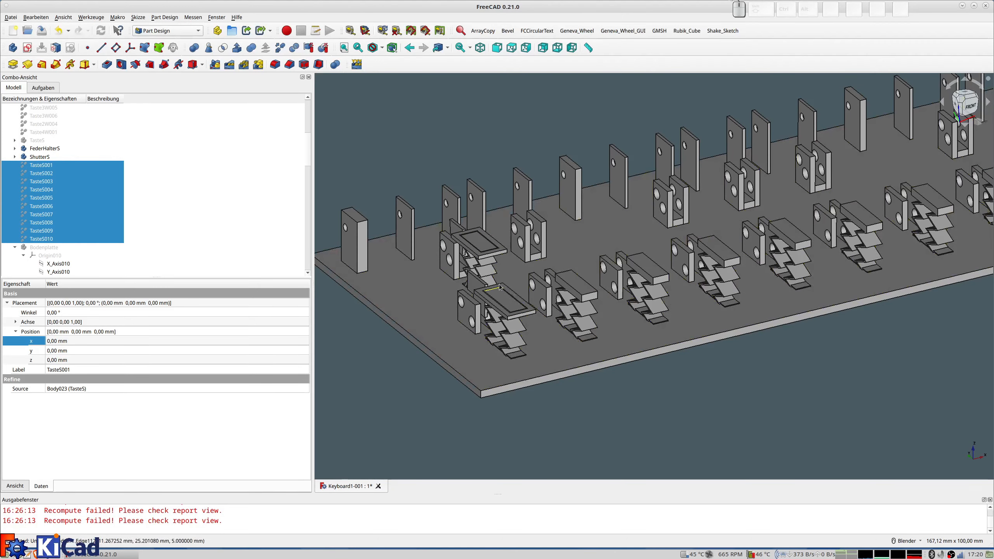
scroll(499, 288, "up", 5)
middle_click_drag(496, 287, 503, 285)
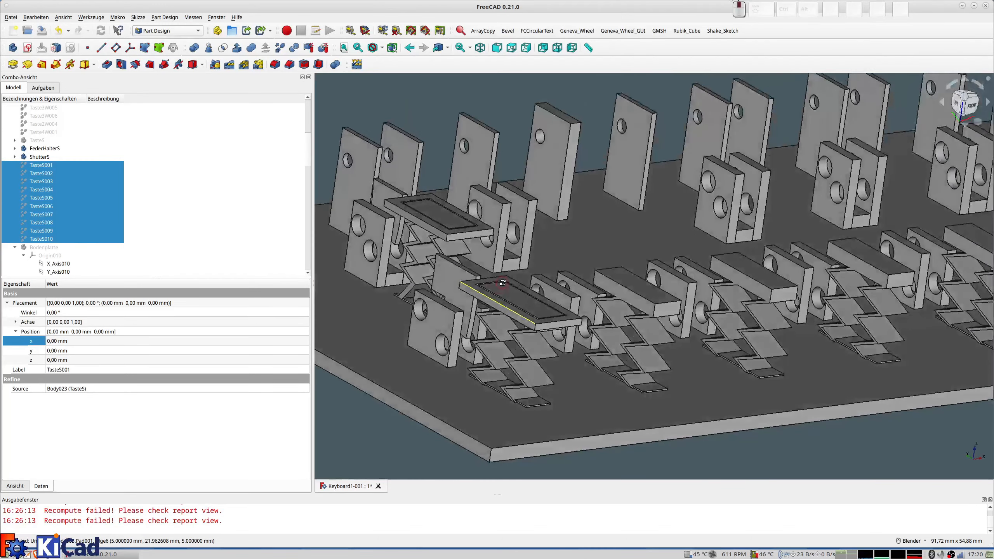
scroll(82, 246, "down", 6)
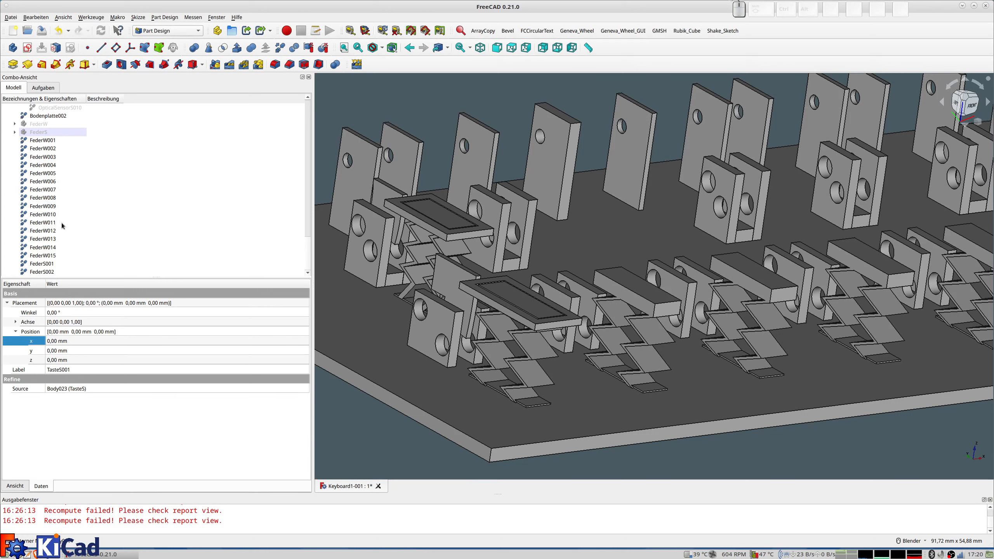
left_click(46, 274)
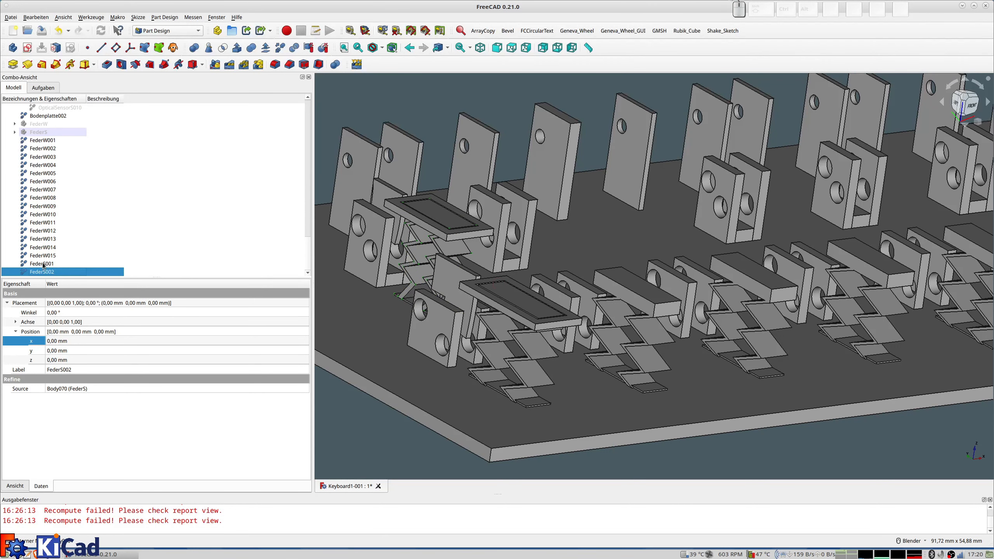
left_click(43, 264)
left_click(55, 272)
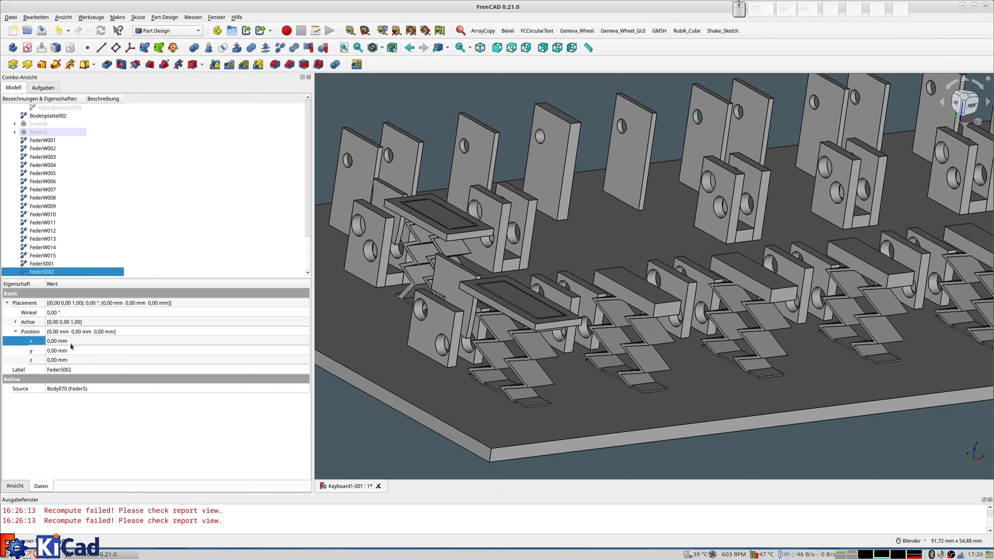
left_click(56, 342)
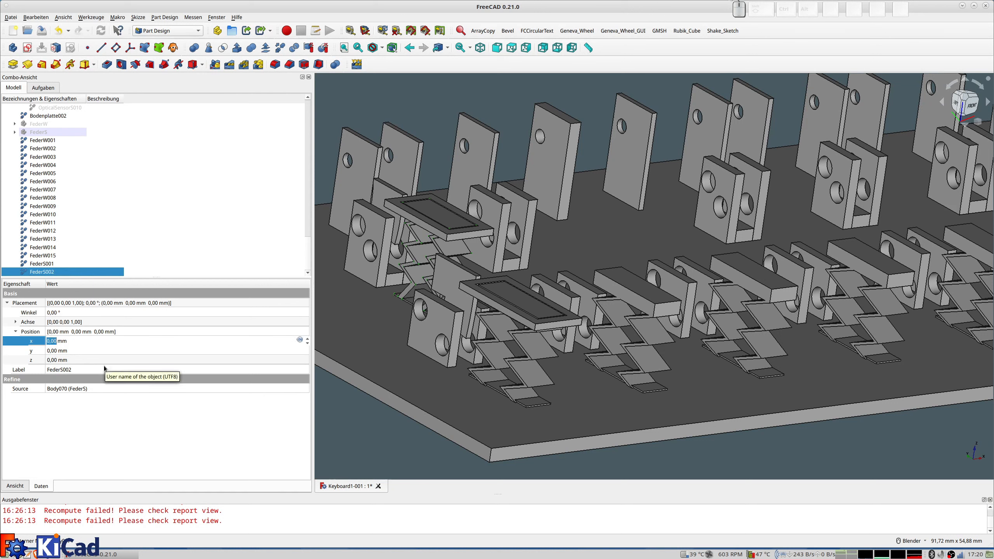
type("20")
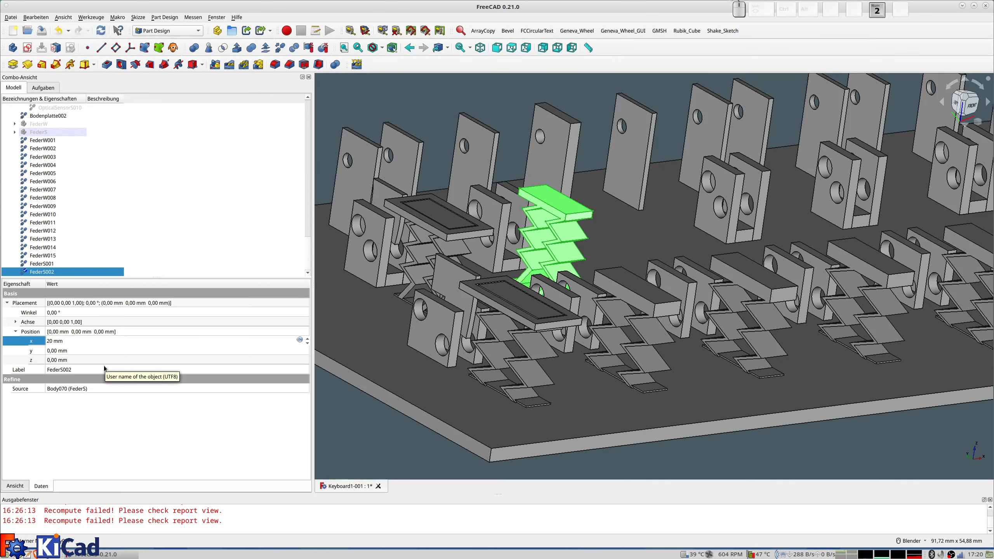
key("Return")
Step: Create a third refined copy of the black key spring FederS and set its X position to 60 mm
middle_click_drag(528, 299, 467, 327)
middle_click_drag(610, 208, 579, 237, "shift")
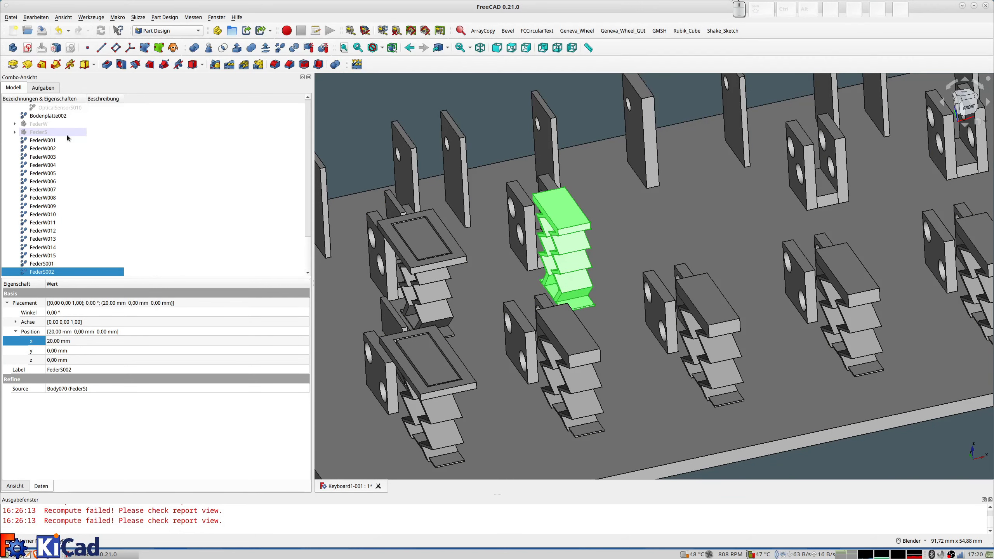
left_click(38, 132)
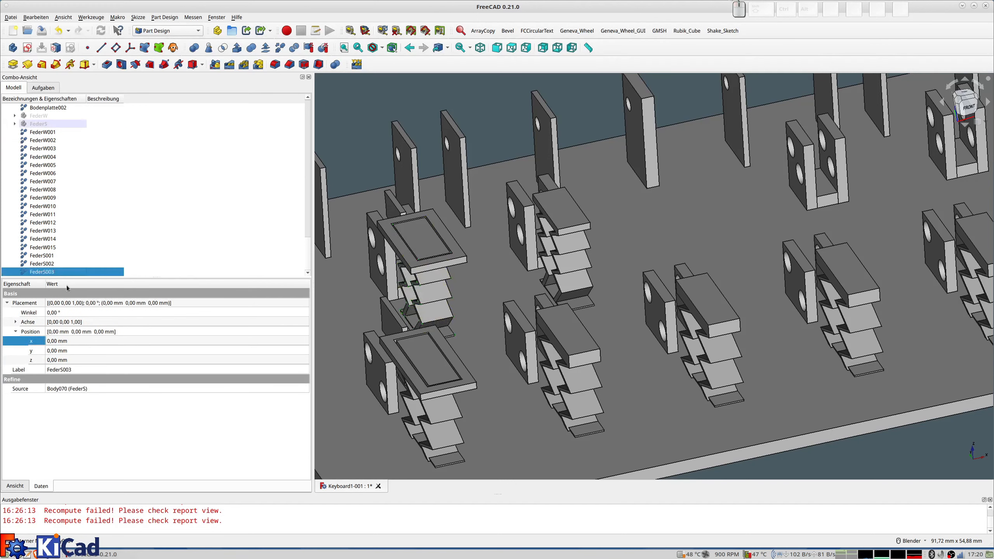
left_click(54, 341)
type("80")
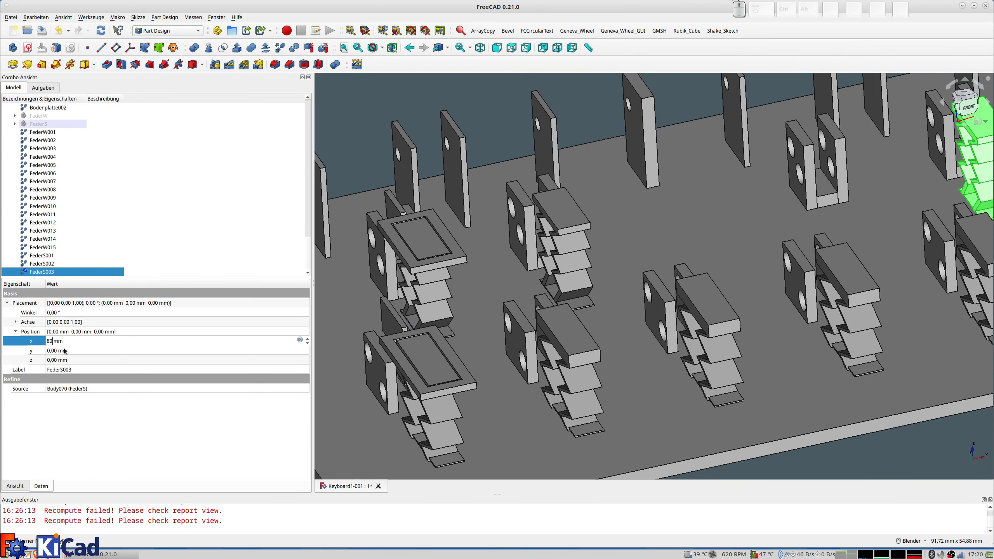
key("BackSpace")
key("BackSpace")
type("60")
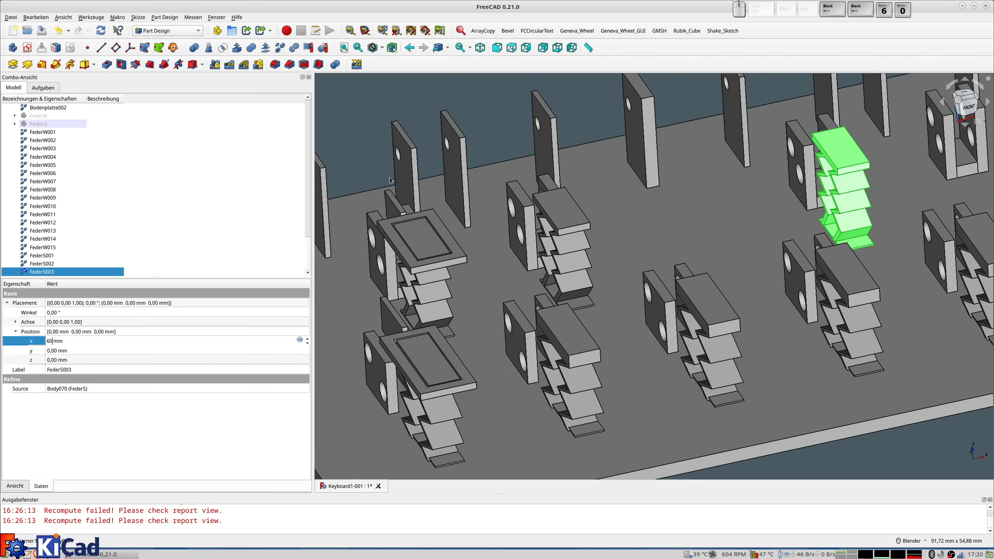
Step: Create a fourth refined copy of the black key spring FederS and set its X position to 80 mm
middle_click_drag(826, 156, 589, 265, "shift")
left_click(38, 123)
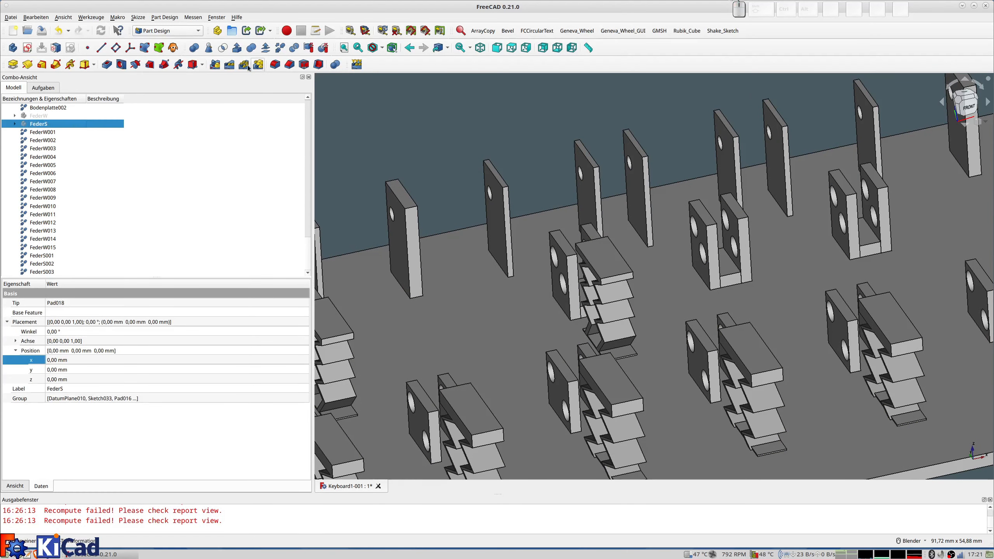
scroll(48, 262, "down", 1)
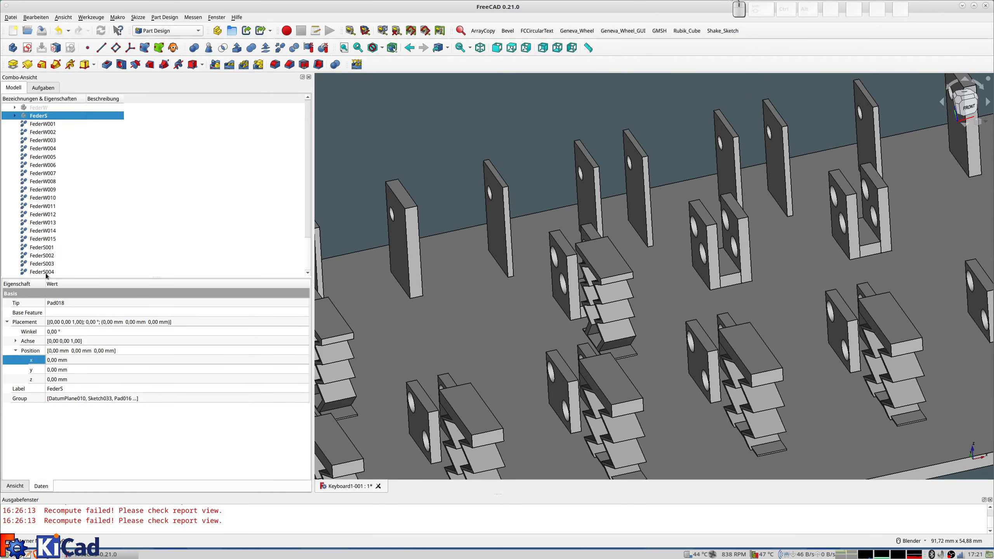
left_click(43, 272)
left_click(97, 342)
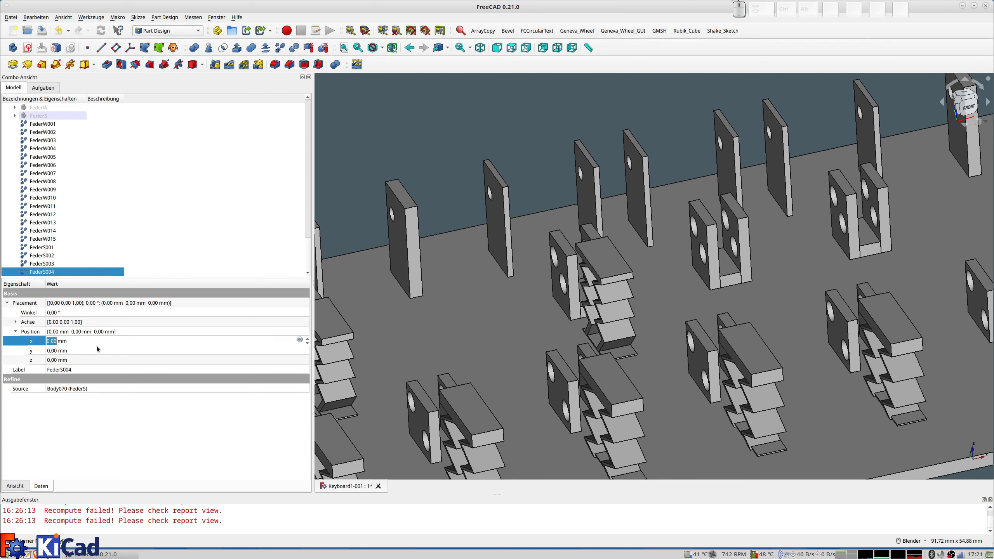
type("80")
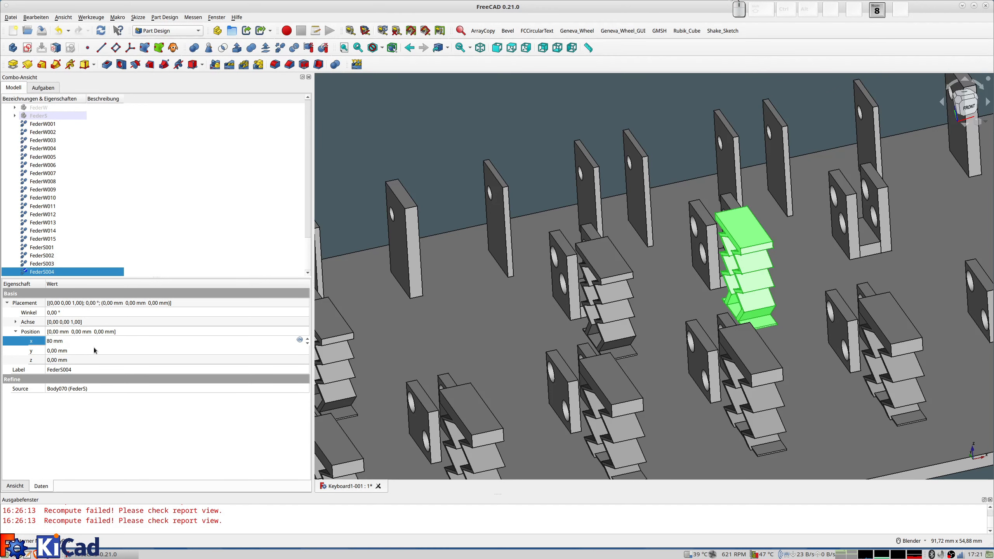
Step: Create a fifth refined copy of the black key spring FederS and set its X position to 100 mm
left_click(44, 116)
left_click(280, 49)
left_click(38, 273)
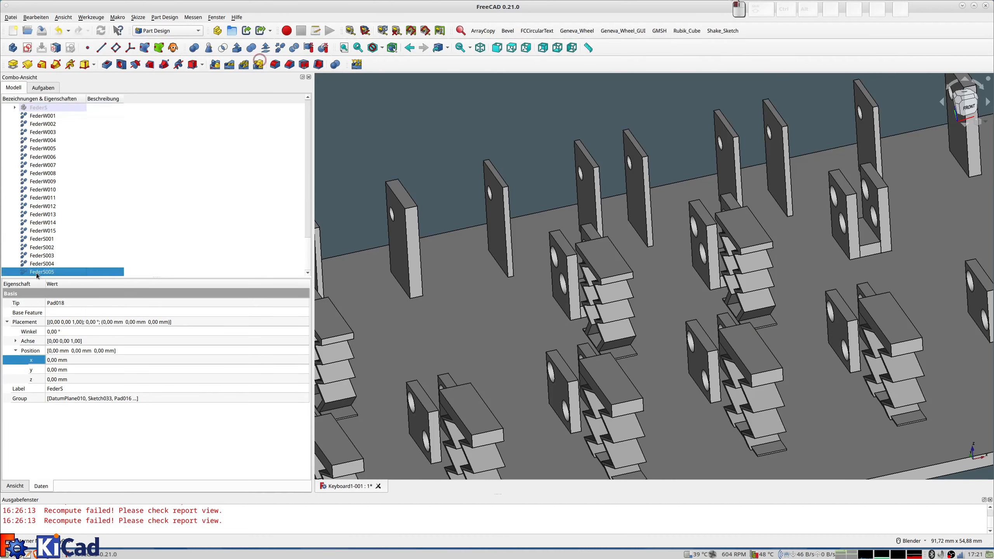
left_click(54, 342)
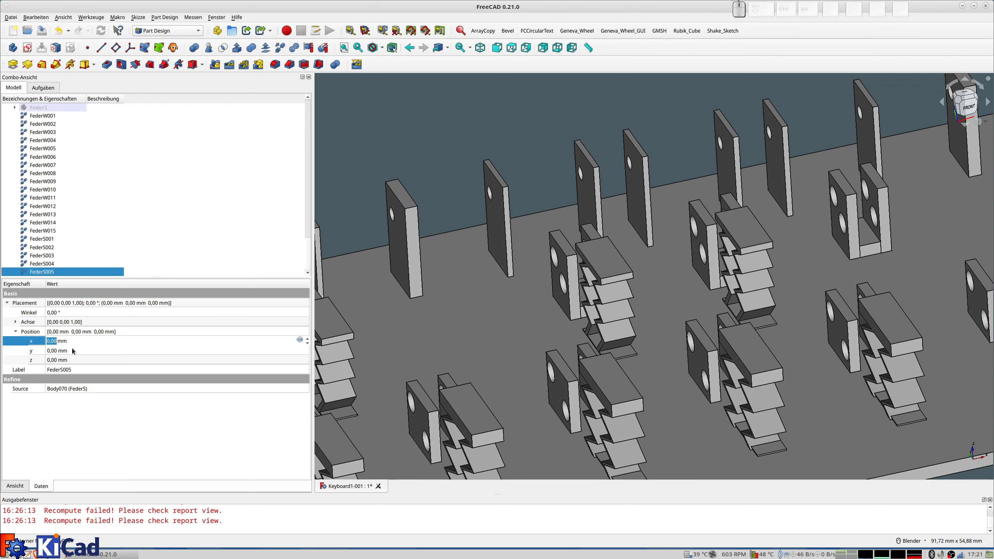
type("100")
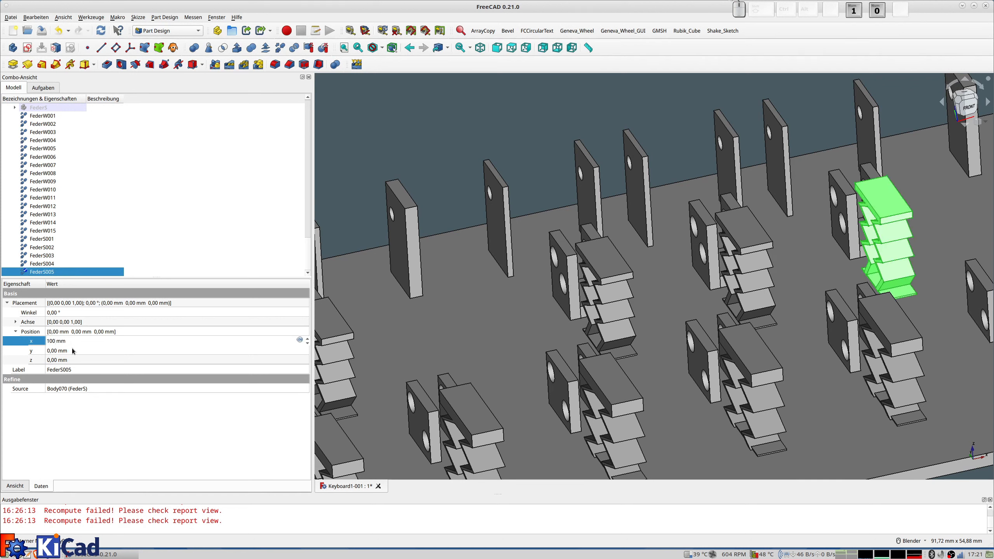
key("Return")
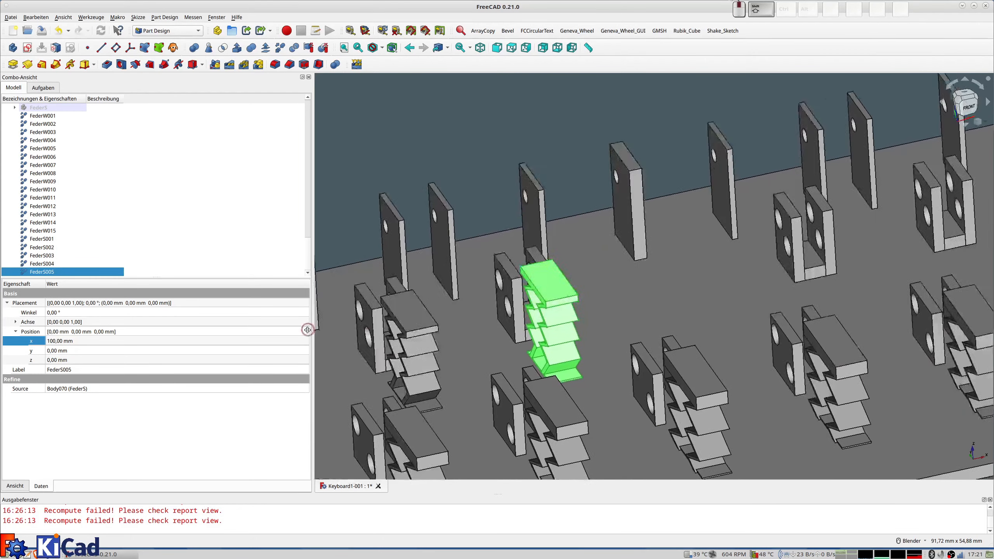
Step: Create a sixth refined copy of the black key spring FederS and set its X position to 140 mm
left_click(39, 108)
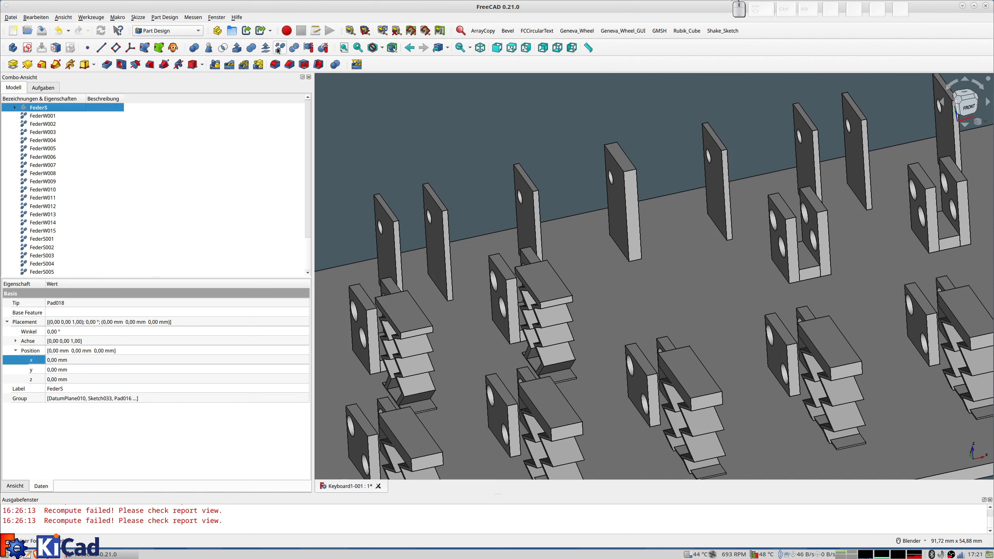
scroll(71, 236, "down", 1)
left_click(42, 273)
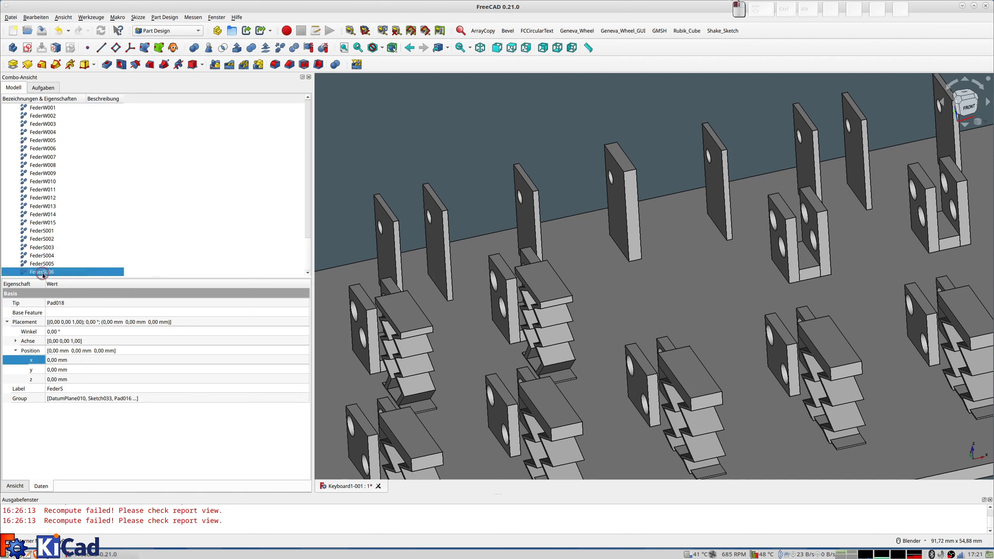
left_click(56, 344)
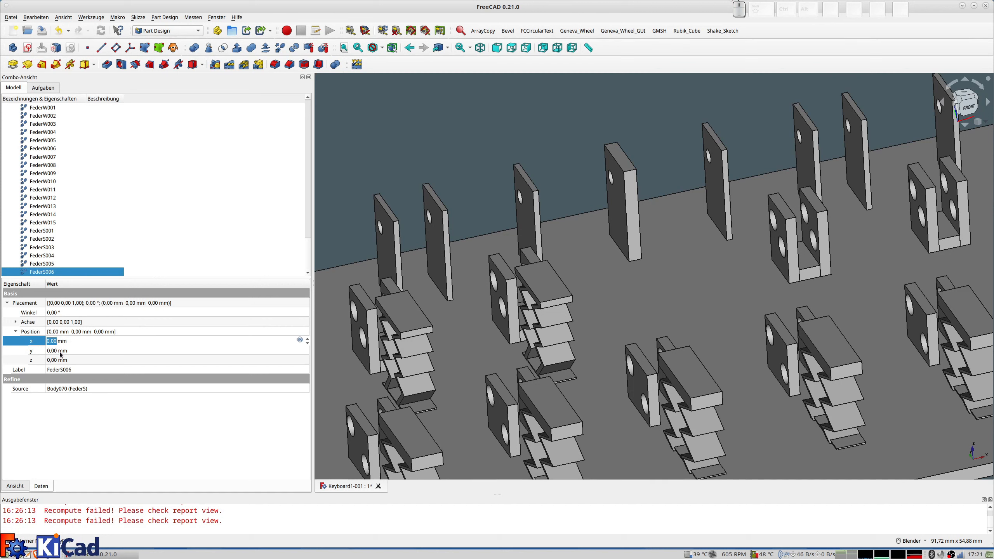
type("100")
key("BackSpace")
key("BackSpace")
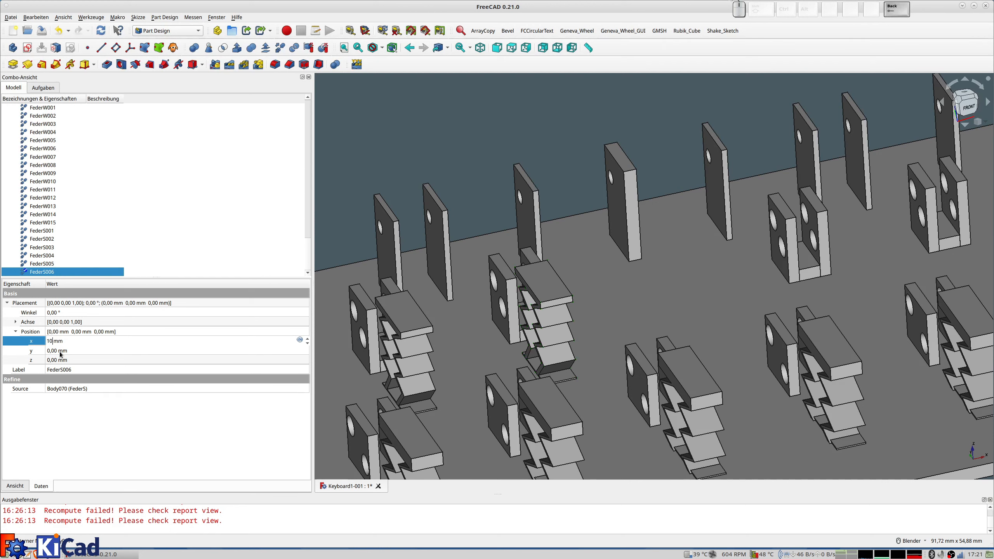
type("40")
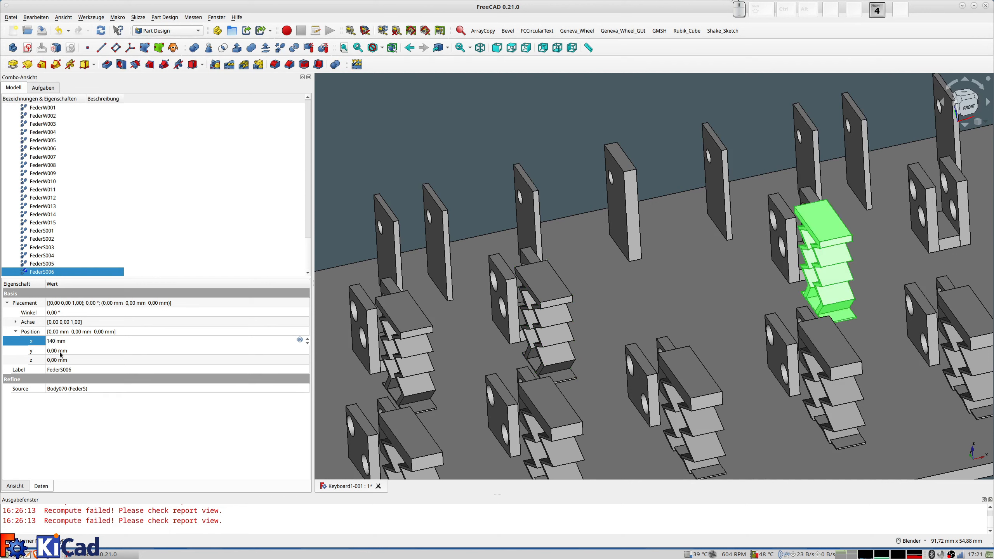
Step: Create a seventh refined copy of the black key spring FederS and set its X position to 160 mm
scroll(52, 122, "up", 2)
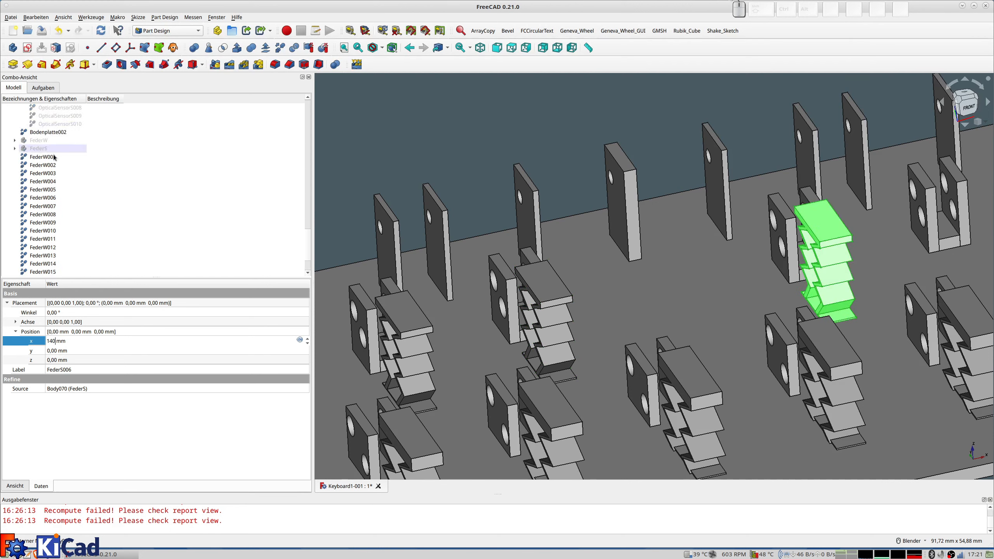
left_click(44, 148)
left_click(280, 49)
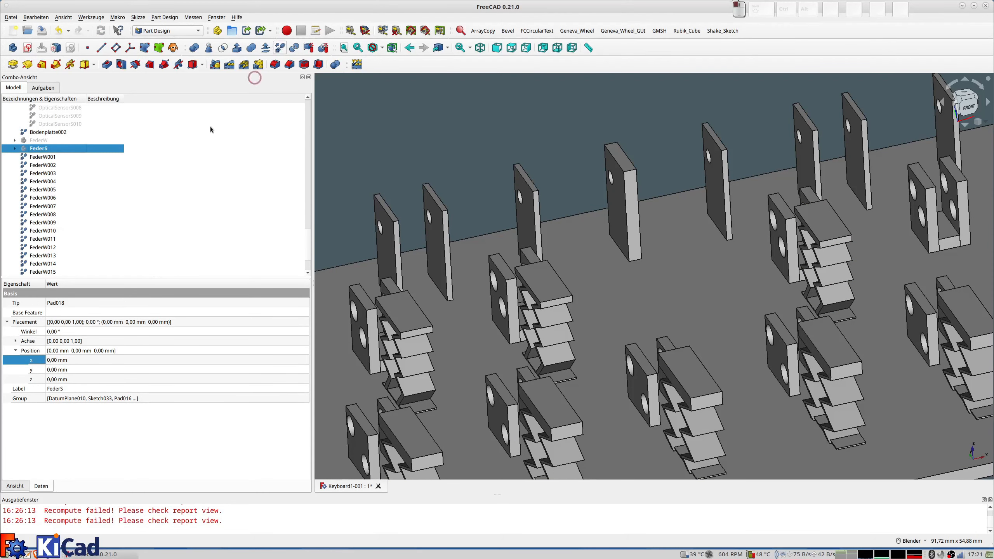
left_click(40, 274)
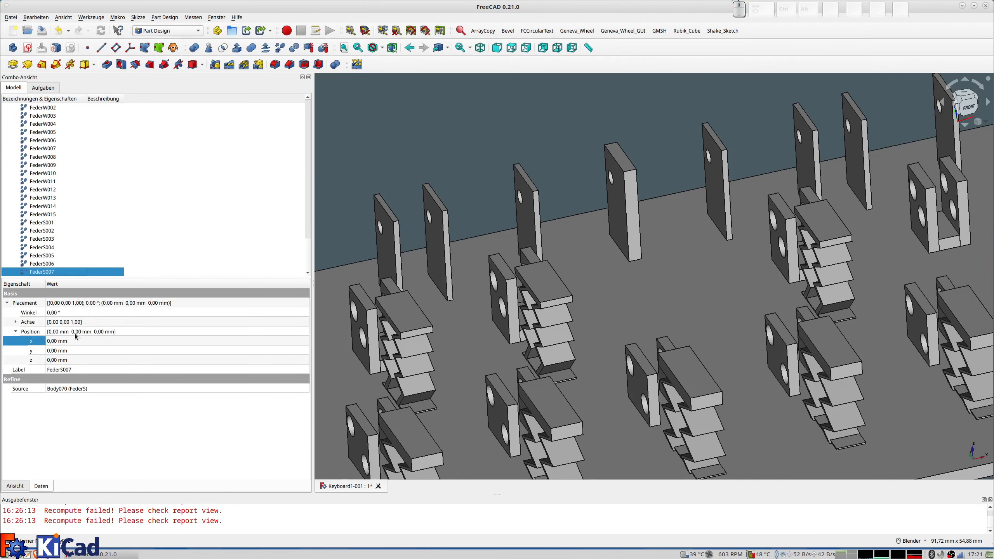
left_click(56, 341)
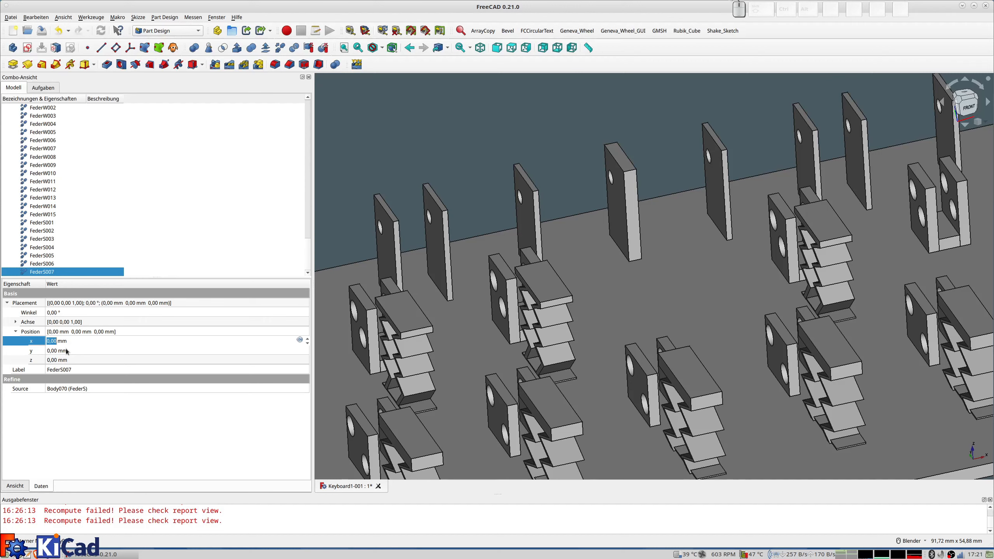
type("160")
key("Return")
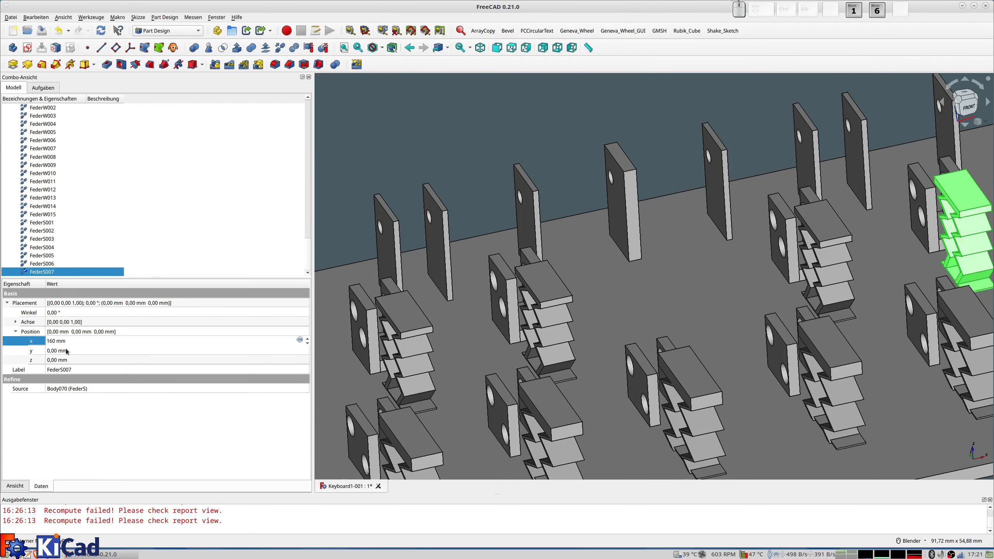
Step: Create an eighth refined copy of the black key spring FederS and set its X position to 200 mm
middle_click_drag(798, 196, 395, 245, "shift")
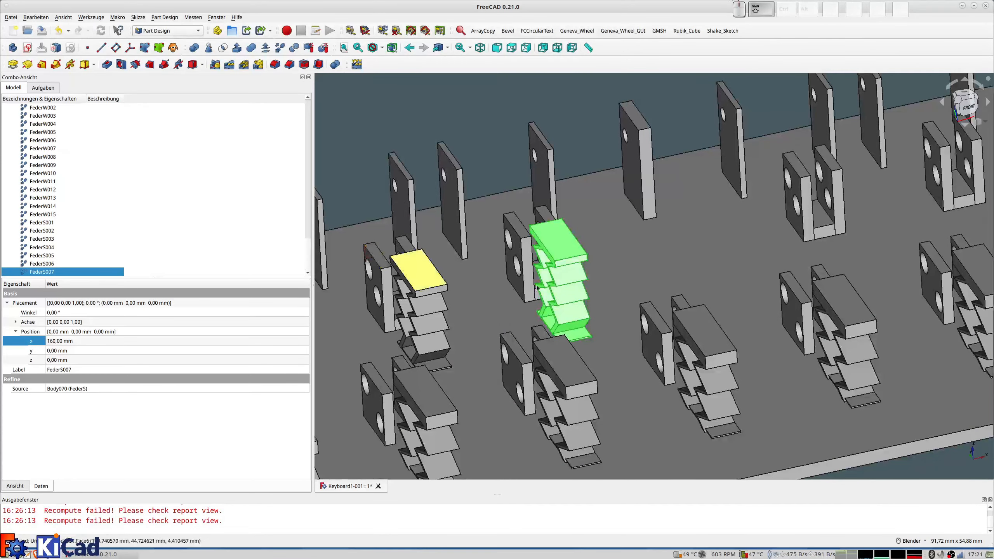
middle_click_drag(805, 218, 622, 274, "shift")
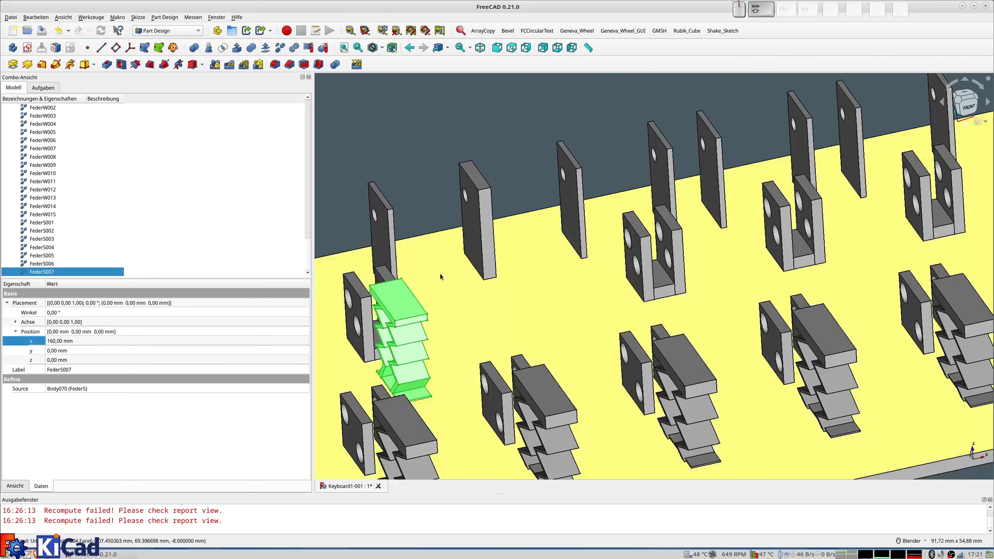
scroll(52, 125, "up", 1)
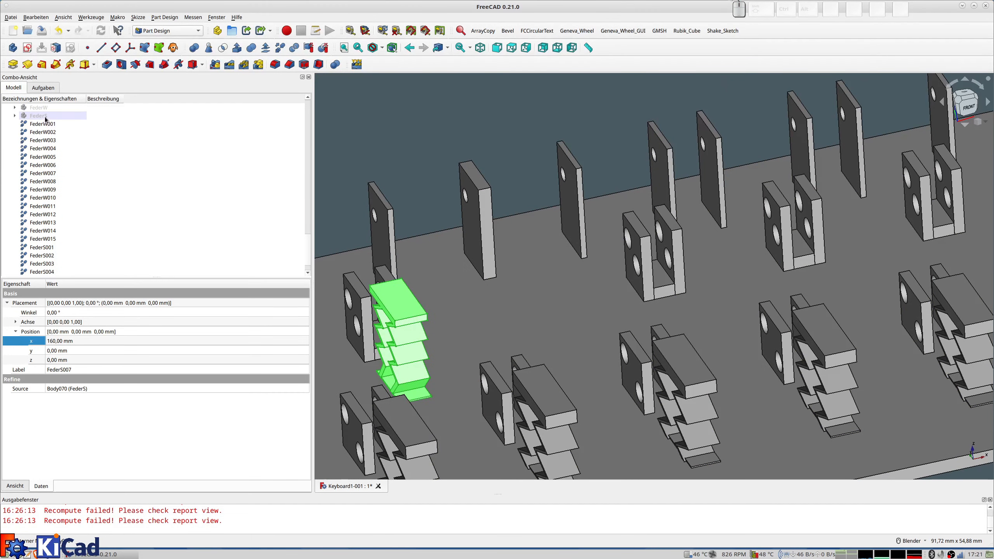
left_click(45, 117)
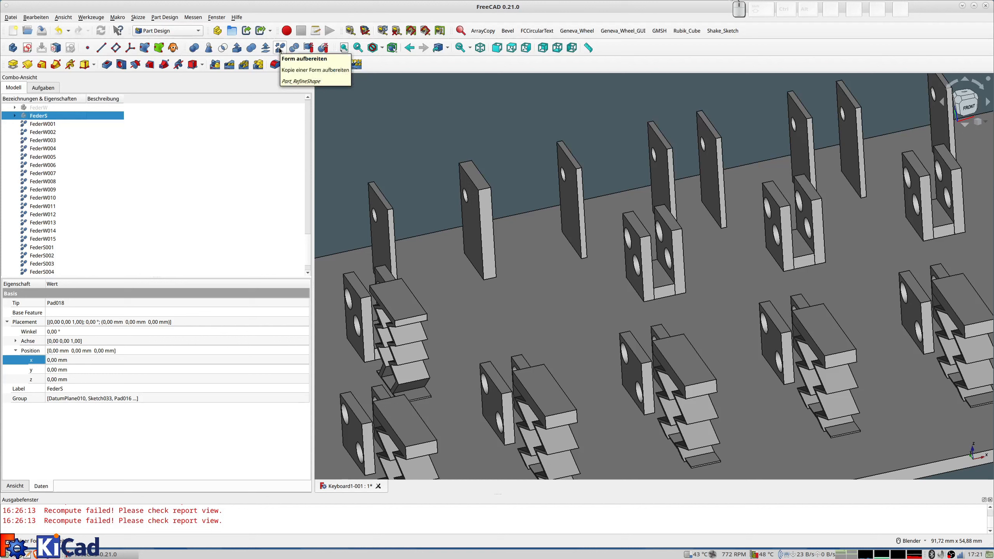
scroll(127, 213, "down", 1)
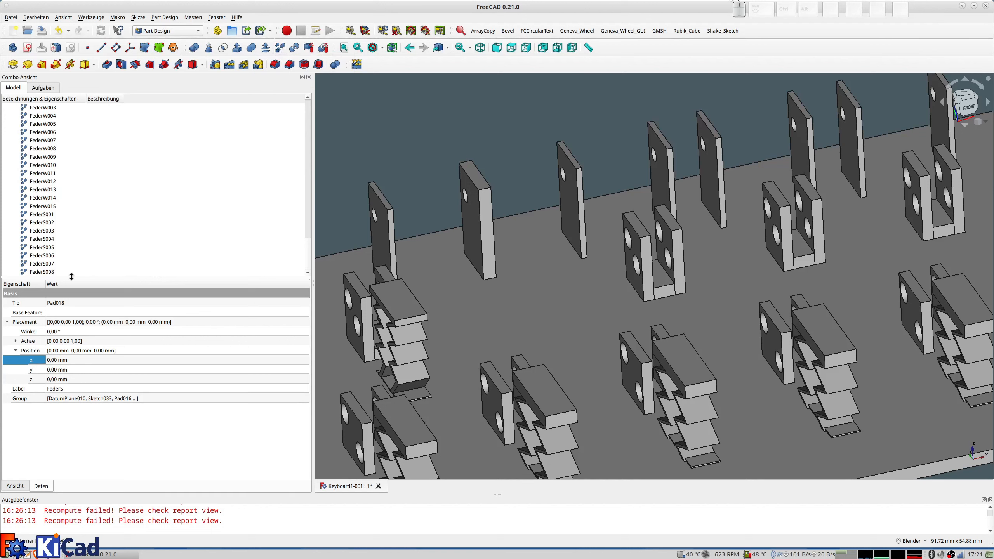
left_click(45, 274)
key("Up")
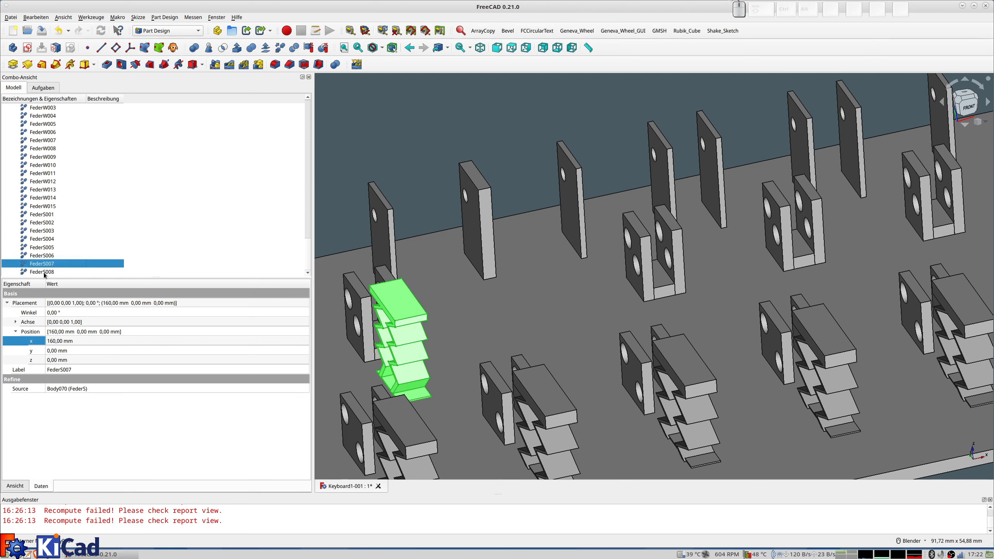
left_click(45, 274)
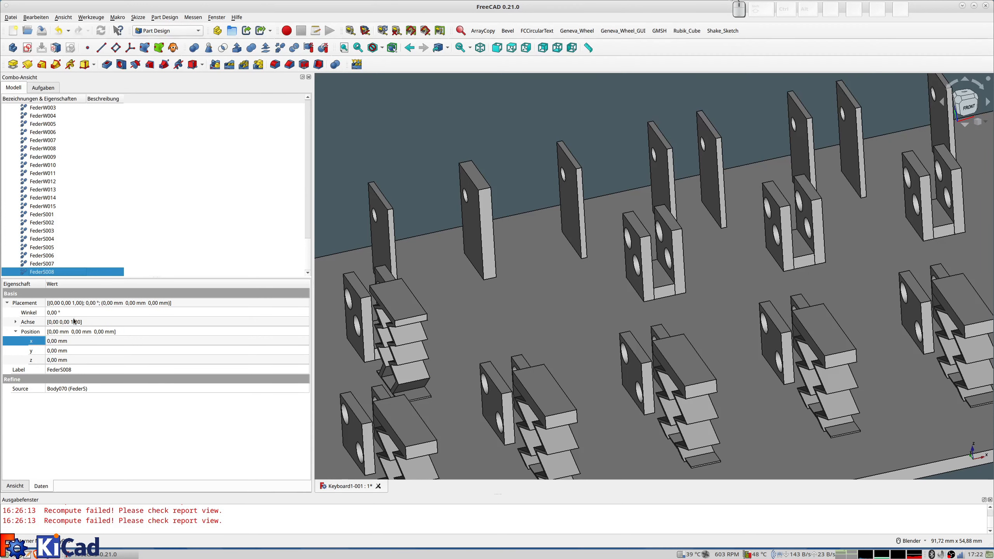
left_click(56, 341)
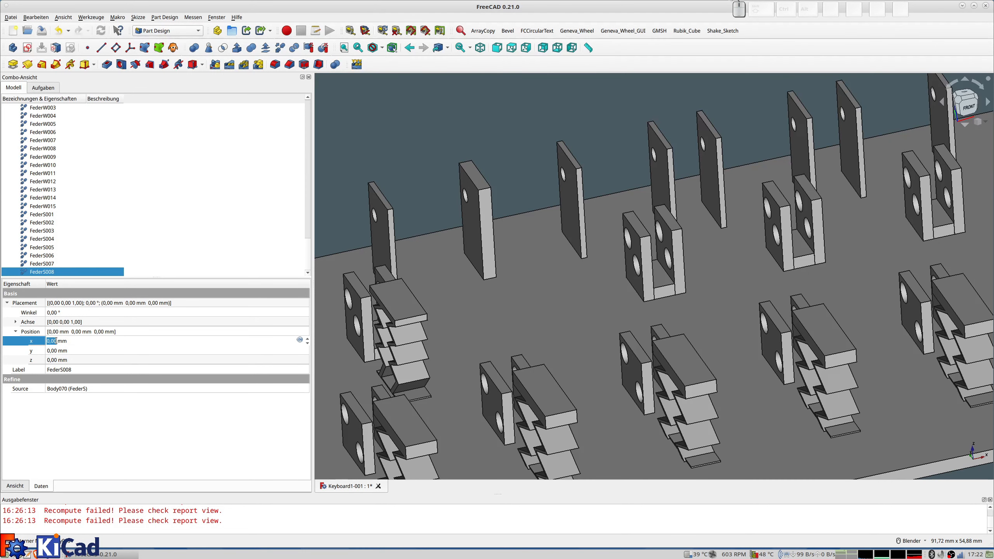
type("200")
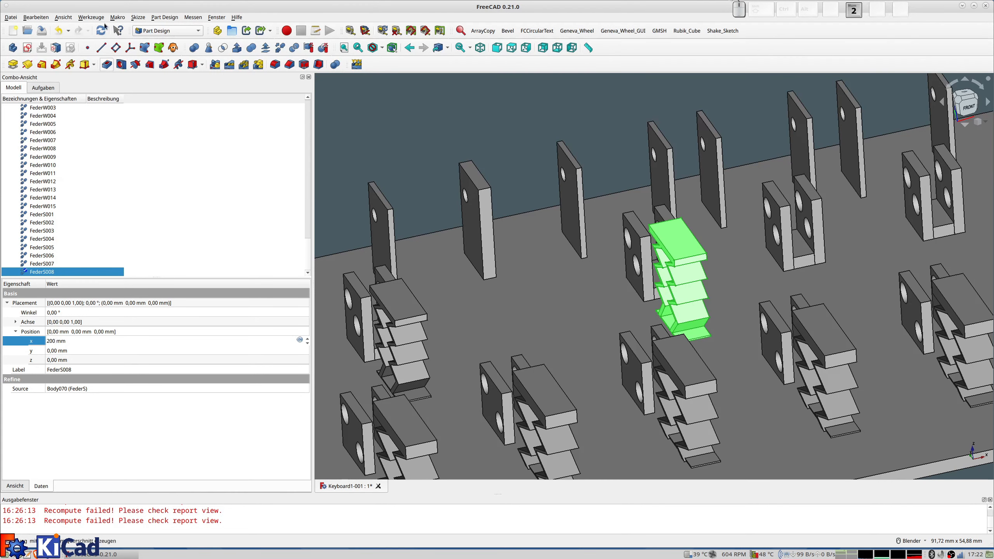
Step: Create a ninth refined copy of the black key spring FederS and set its X position to 220 mm
scroll(65, 124, "up", 2)
left_click(45, 134)
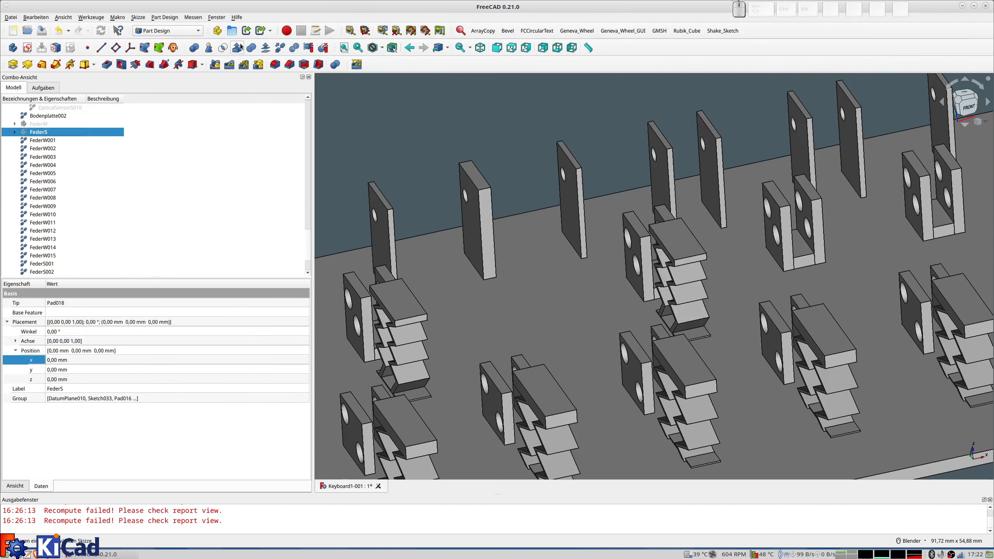
scroll(65, 159, "down", 2)
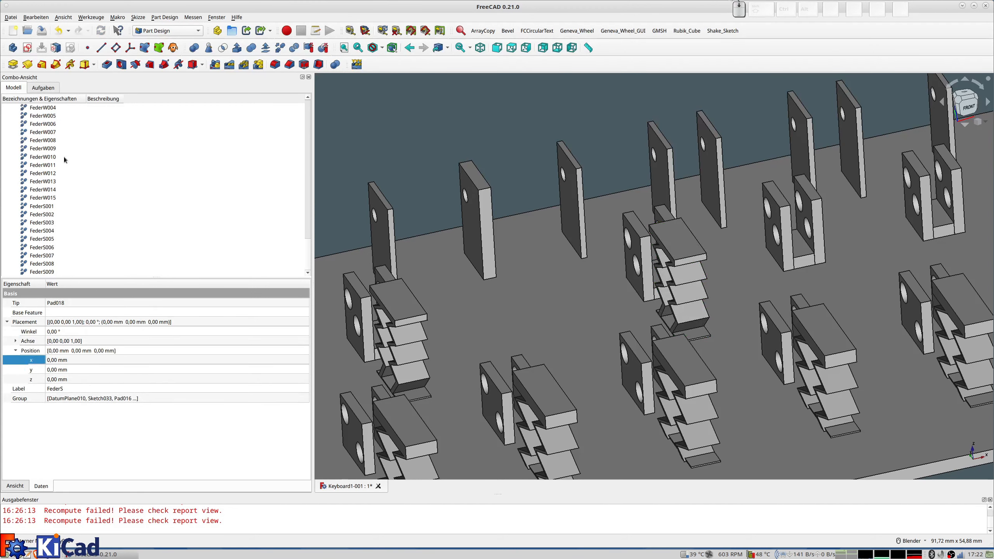
left_click(44, 273)
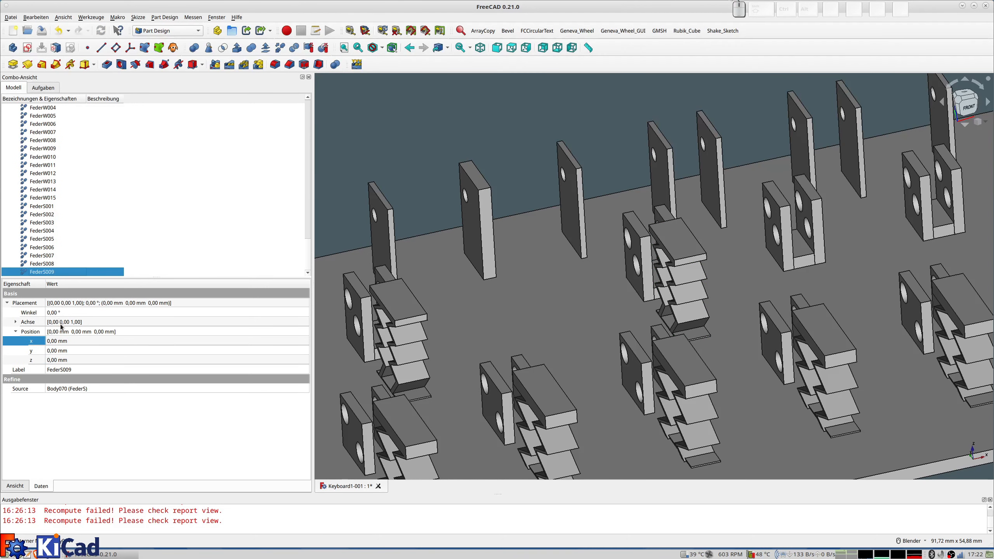
left_click(53, 340)
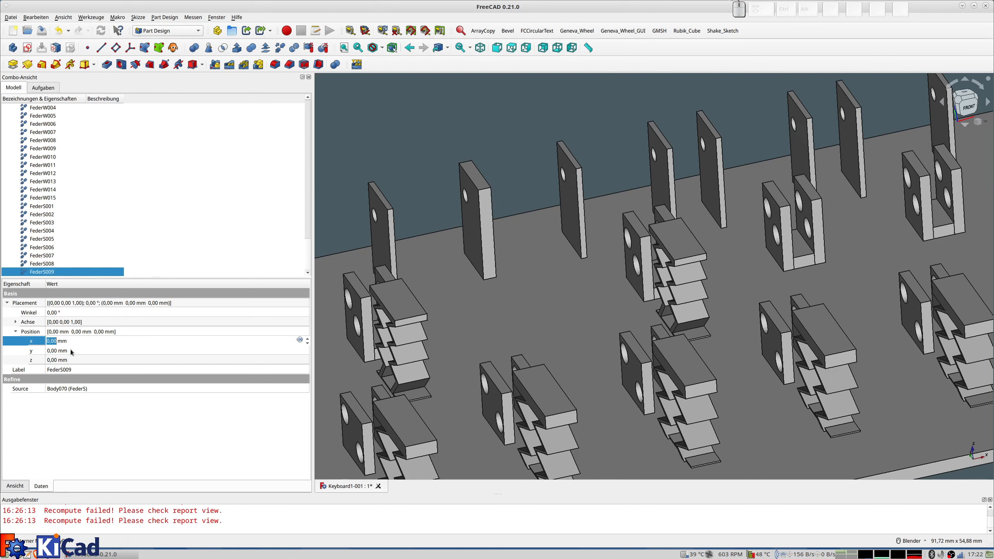
type("220")
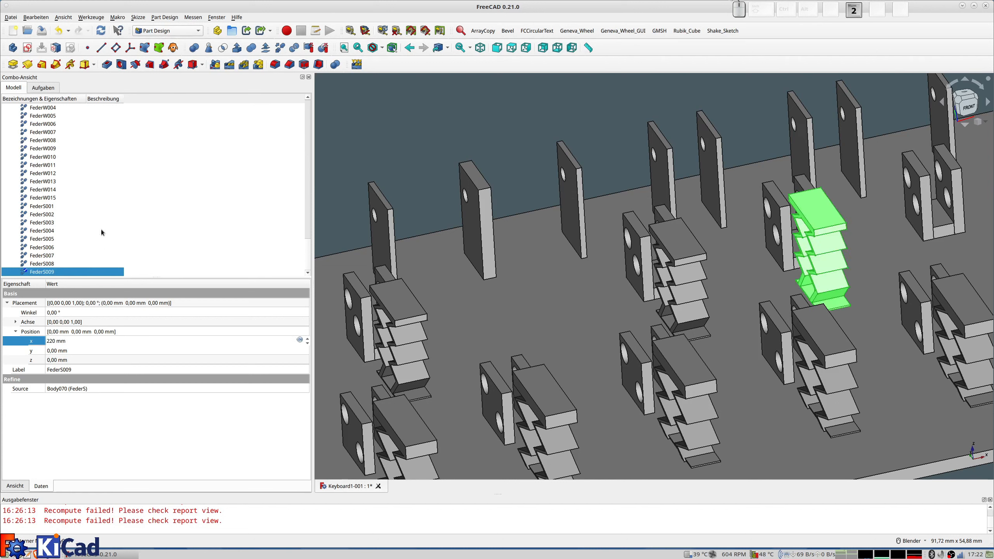
Step: Create a tenth refined copy of the black key spring FederS and set its X position to 240 mm
scroll(57, 172, "up", 5)
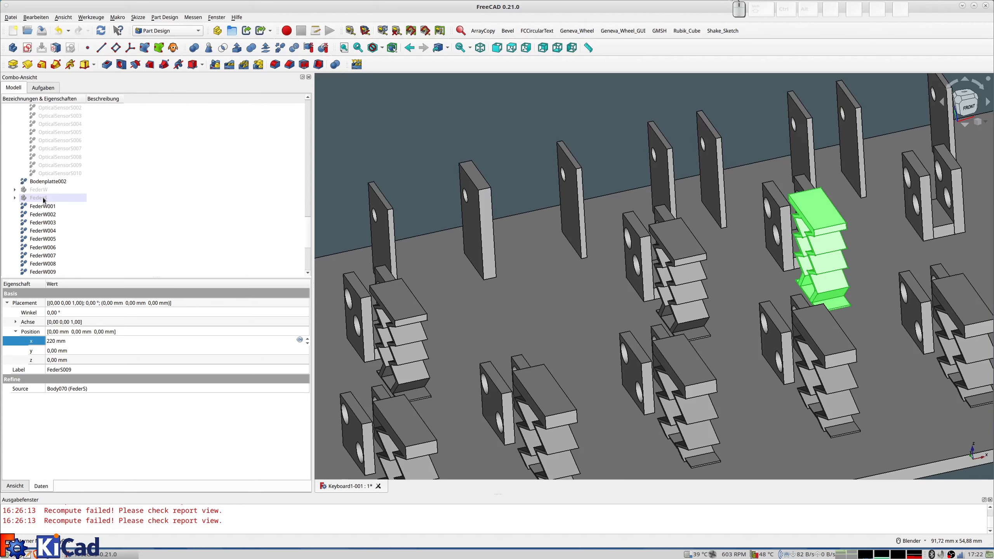
left_click(44, 198)
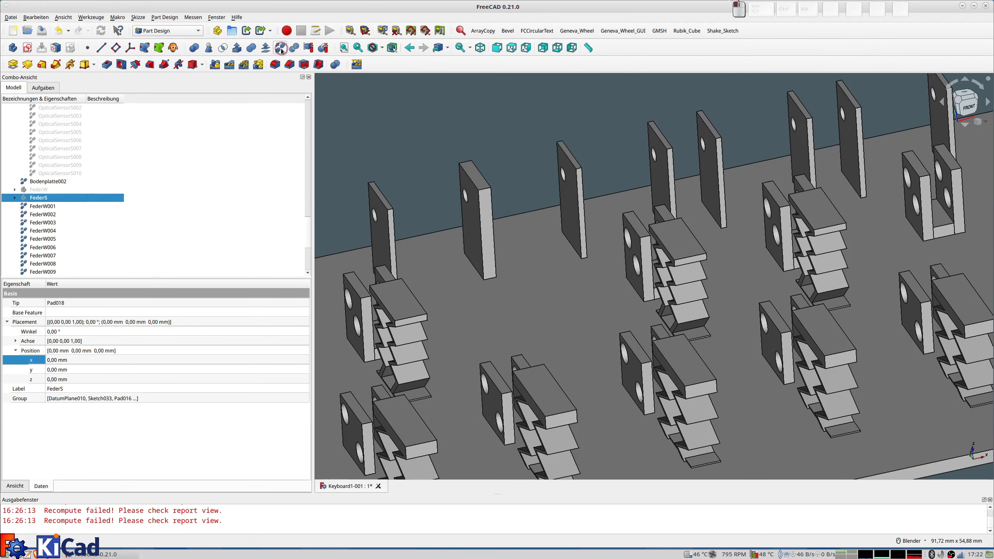
scroll(74, 223, "down", 5)
left_click(44, 272)
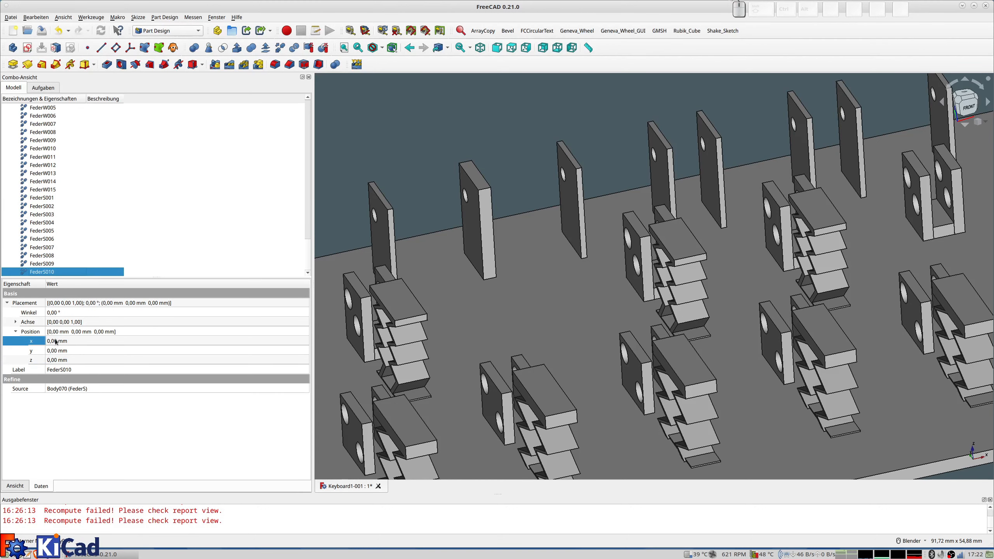
left_click(50, 265)
left_click(50, 272)
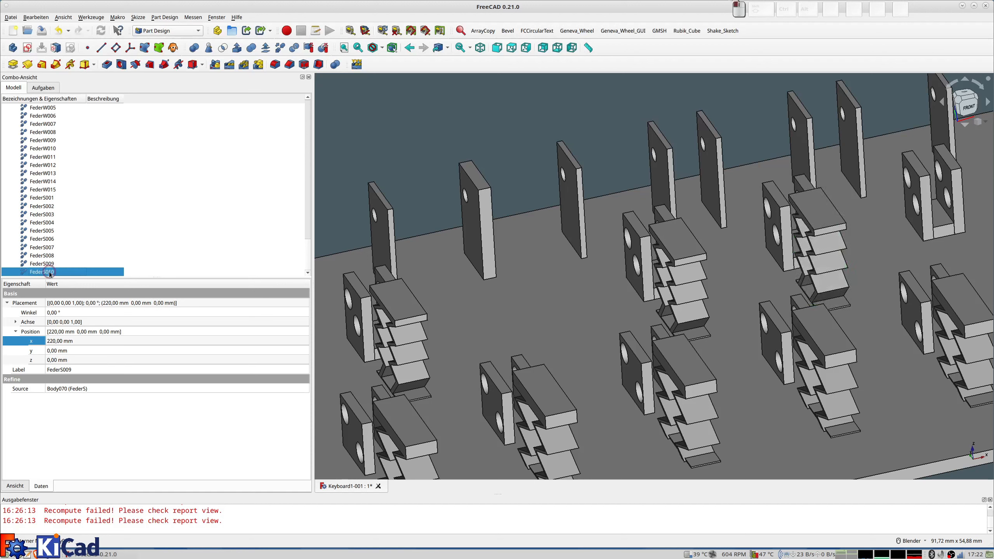
left_click(64, 341)
type("240")
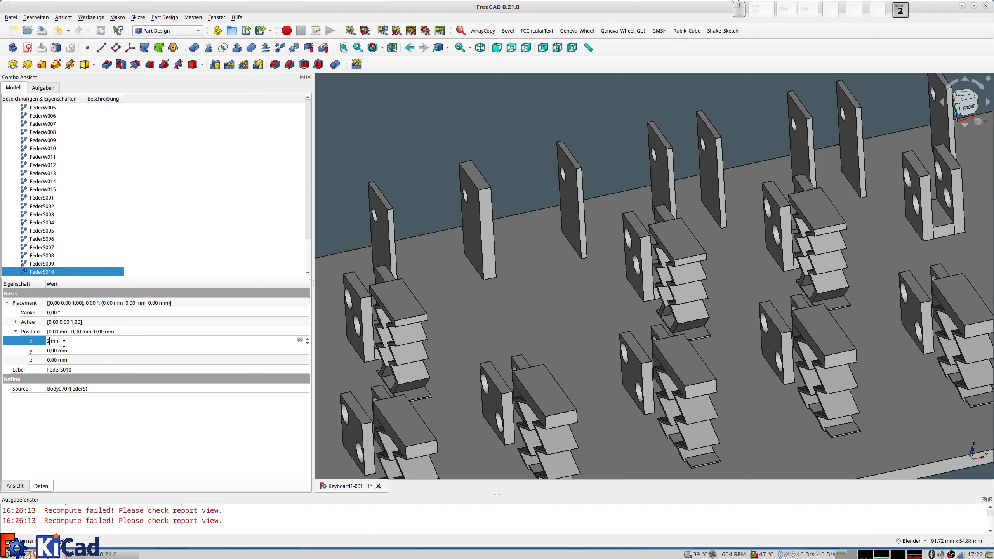
key("Return")
Step: Make all the hidden white key copies visible, from Taste1W001 through Taste4W001
scroll(804, 314, "down", 5)
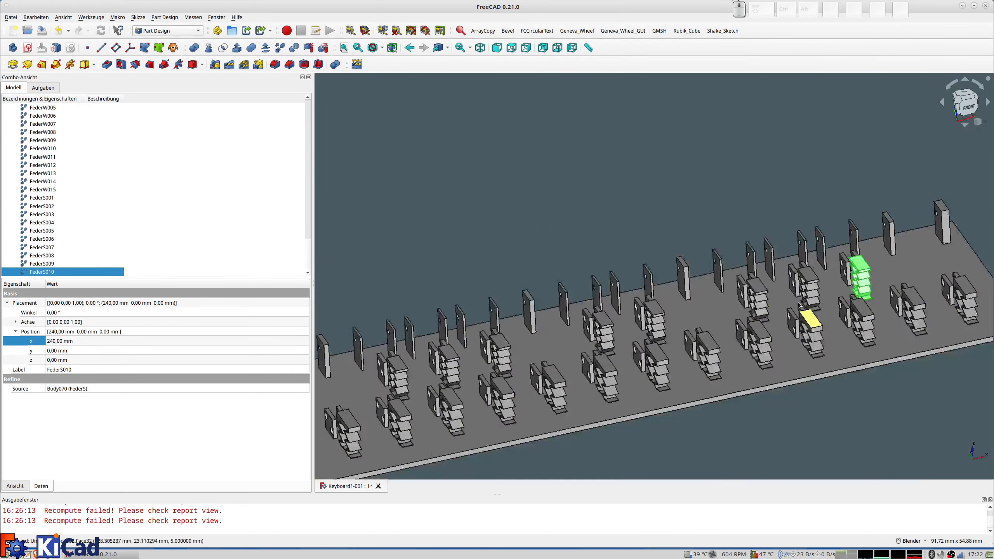
middle_click_drag(749, 320, 754, 305, "shift")
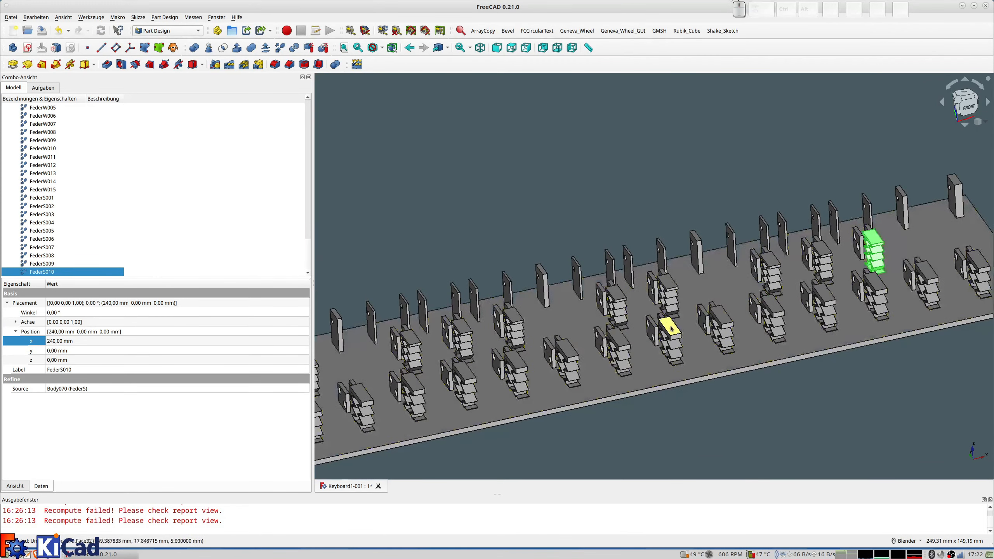
scroll(667, 331, "down", 2)
middle_click_drag(541, 372, 545, 349)
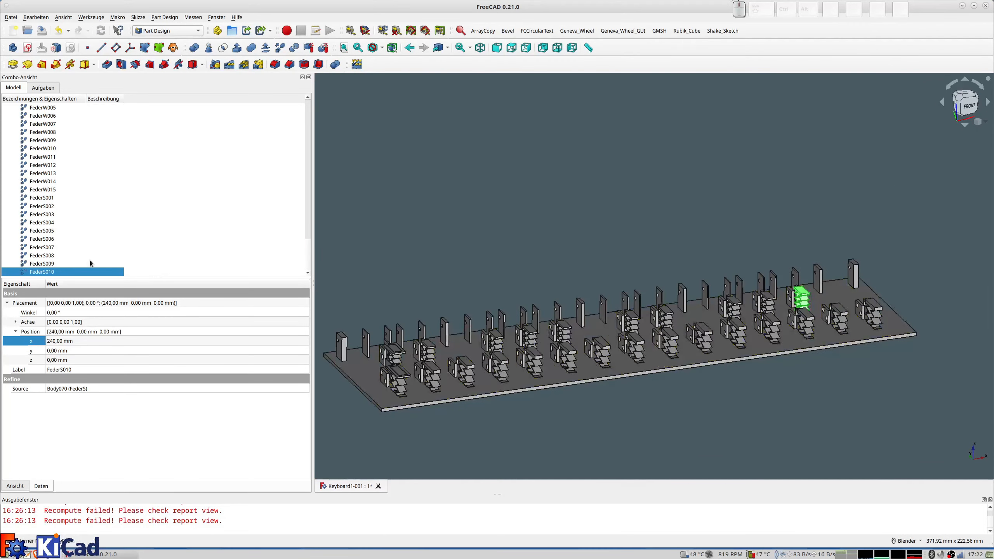
scroll(74, 226, "down", 12)
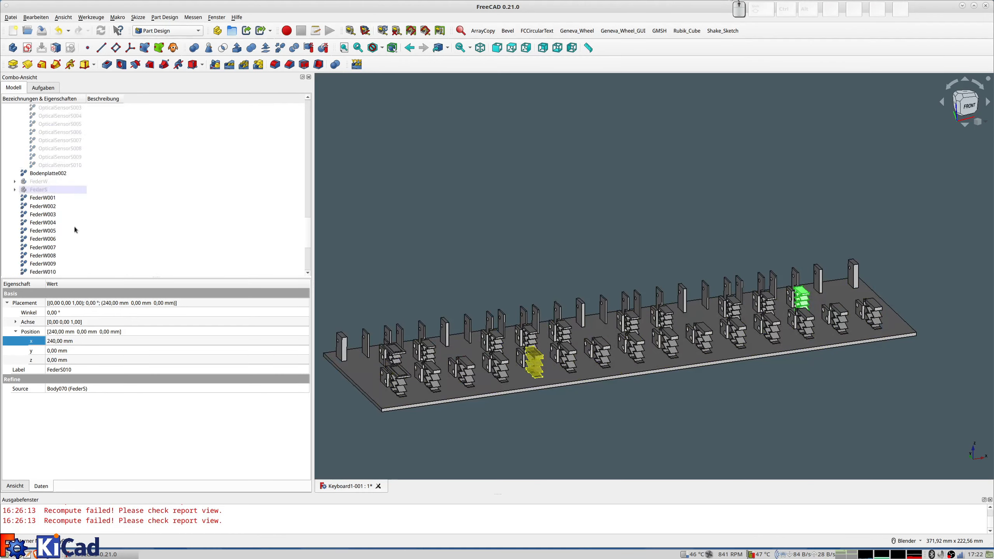
scroll(66, 206, "up", 4)
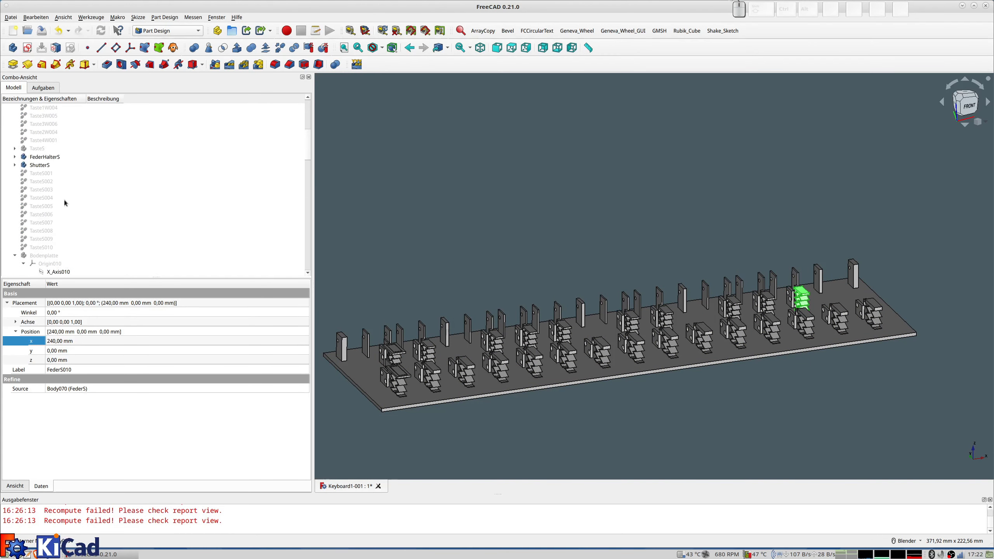
scroll(64, 200, "up", 7)
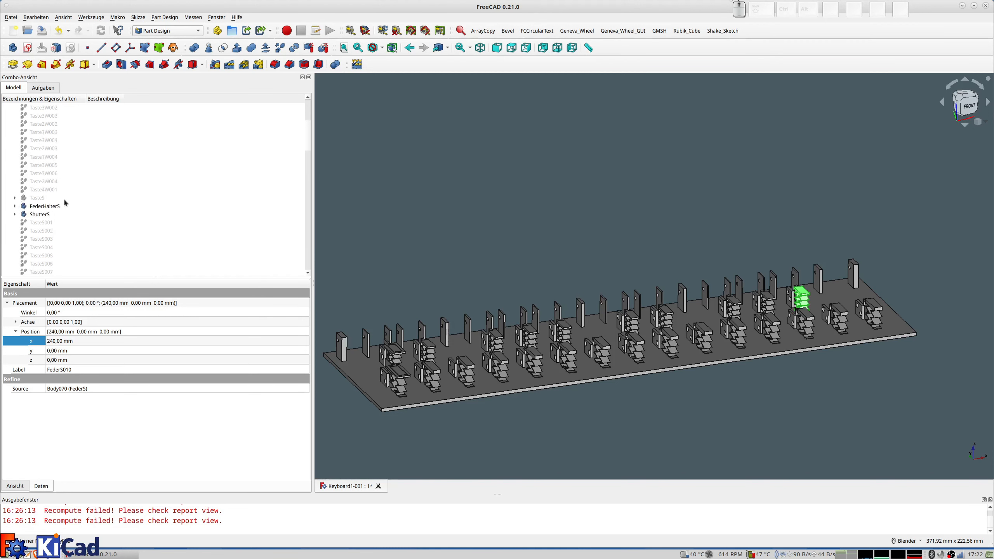
left_click(50, 189)
scroll(54, 220, "down", 3)
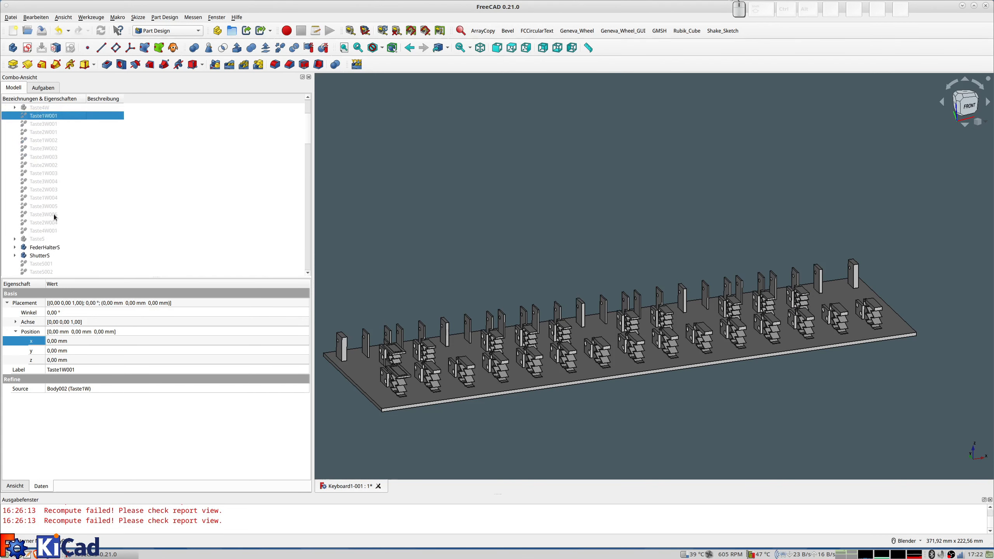
left_click(46, 231, "shift")
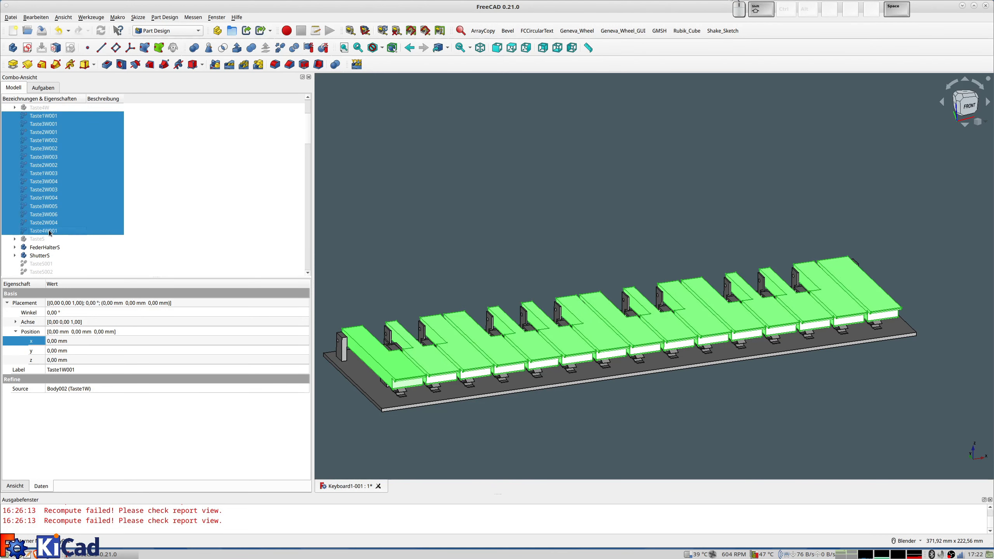
Step: Make all the hidden black key copies visible, from TasteS001 through TasteS010
scroll(66, 247, "down", 3)
left_click(44, 190)
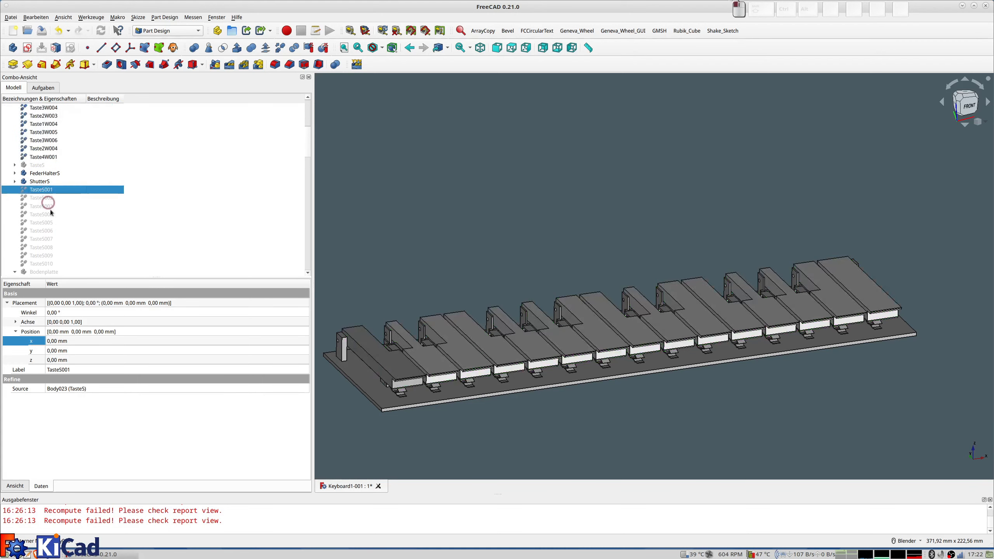
scroll(45, 199, "down", 2)
left_click(46, 214, "shift")
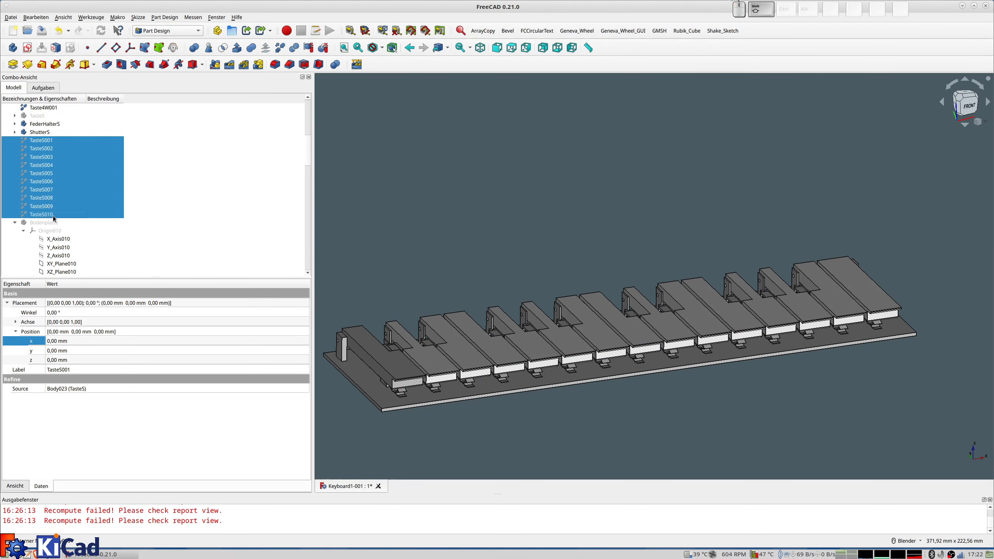
Step: Examine the springs between the keys and base plate up close, and inspect the assembled keyboard from several angles with nothing selected
middle_click_drag(677, 270, 732, 249)
scroll(499, 273, "up", 5)
mouse_move(500, 273)
middle_mouse_down()
mouse_move(513, 271)
mouse_move(489, 269)
middle_mouse_up()
scroll(504, 268, "up", 4)
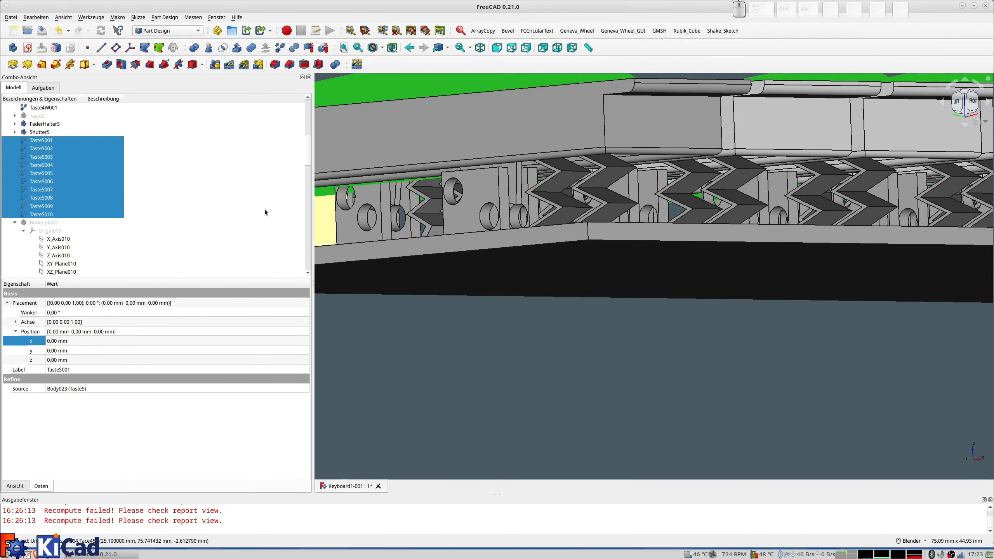
scroll(519, 355, "down", 3)
middle_click_drag(468, 343, 657, 330)
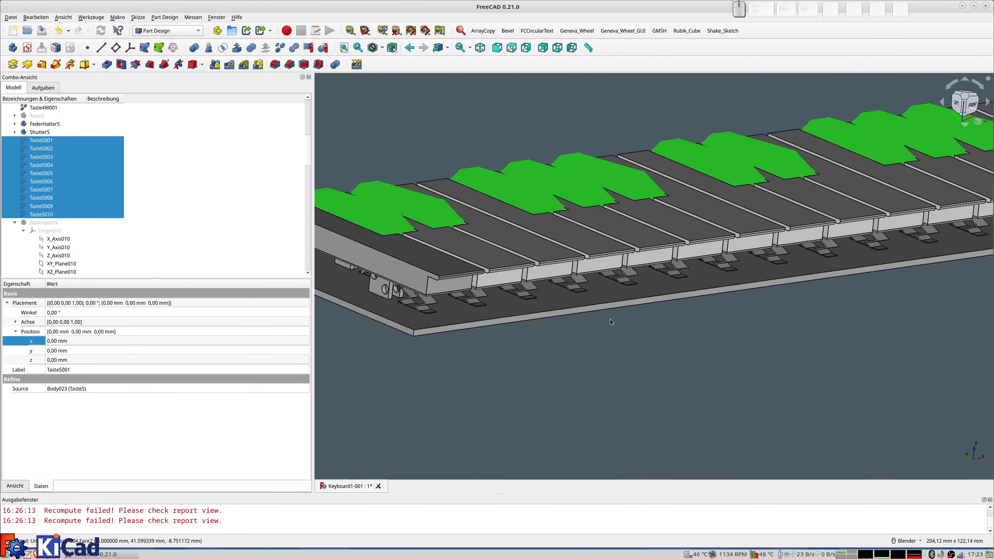
scroll(608, 322, "down", 3)
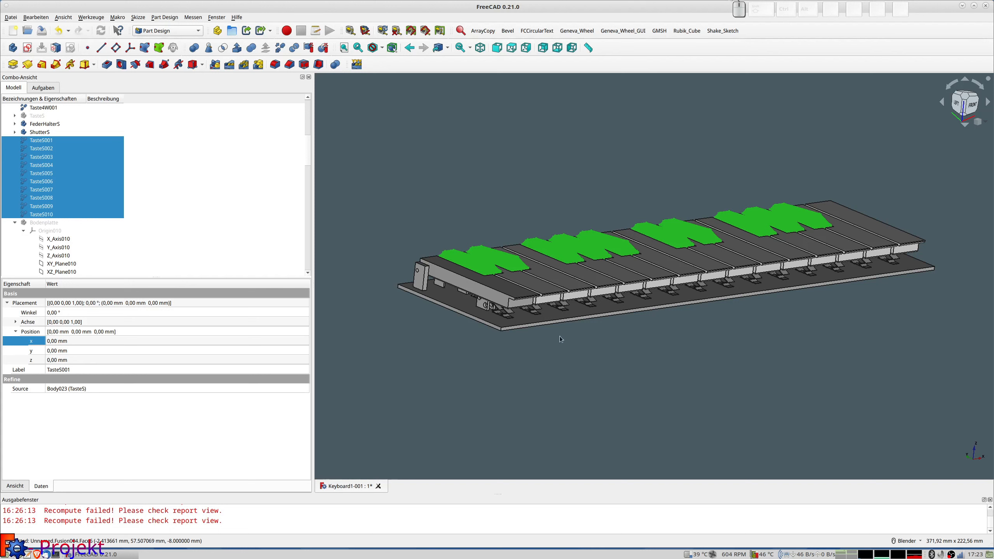
left_click(559, 362)
middle_click_drag(629, 359, 664, 359)
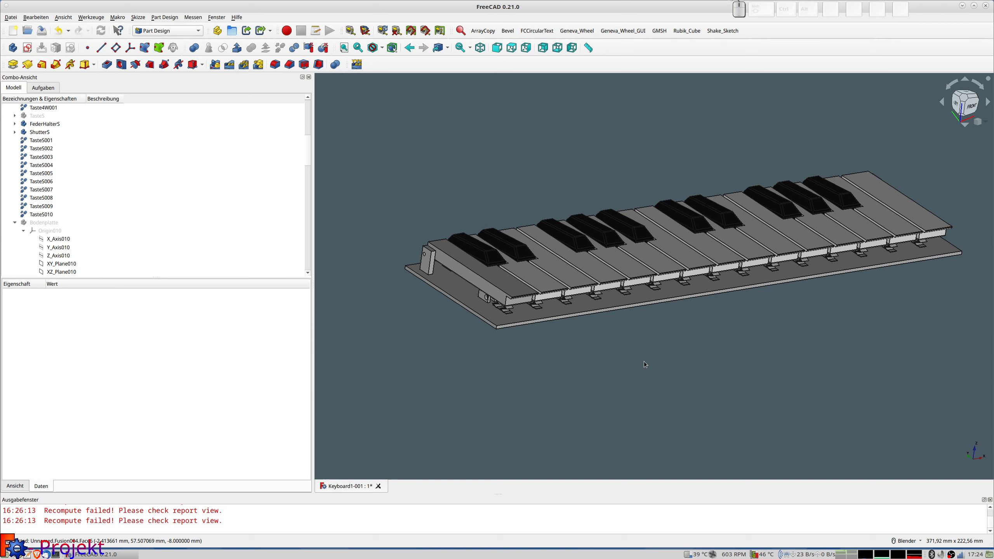
middle_click_drag(609, 361, 626, 347)
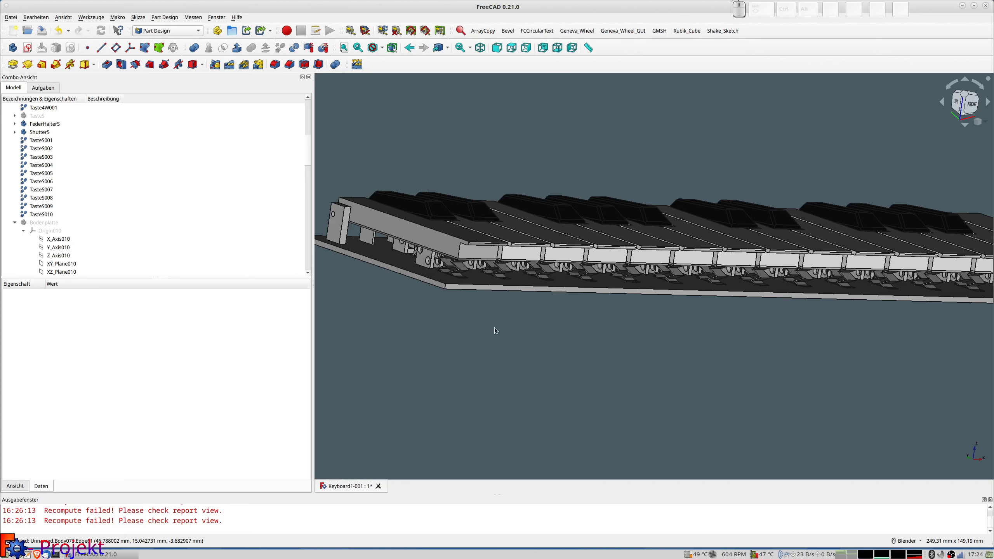
scroll(494, 327, "down", 3)
mouse_move(665, 324)
middle_mouse_down()
mouse_move(686, 295)
mouse_move(665, 335)
mouse_move(679, 337)
middle_mouse_up()
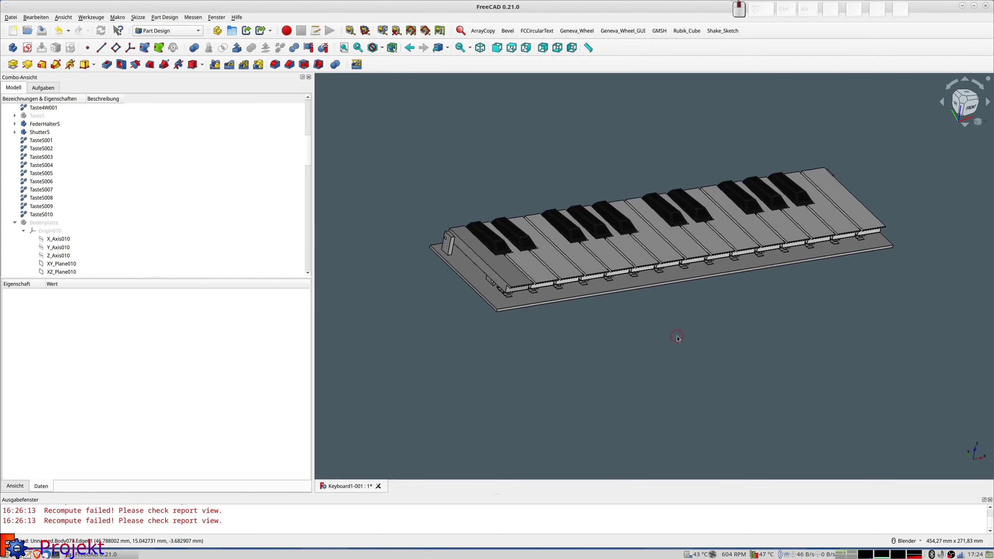